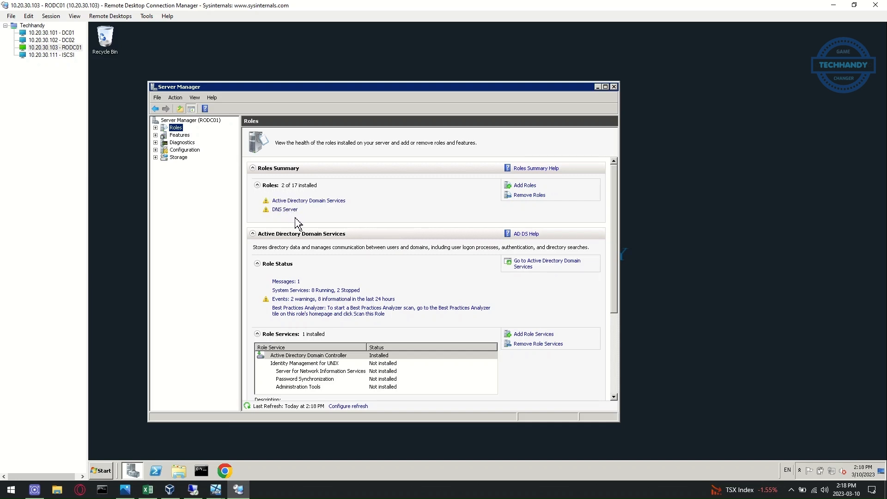
Colour the 'Review Roles…' checklist line in B3 red, then return to Remote Desktop Connection Manager
{"action": "left_click", "coordinate": [148, 489]}
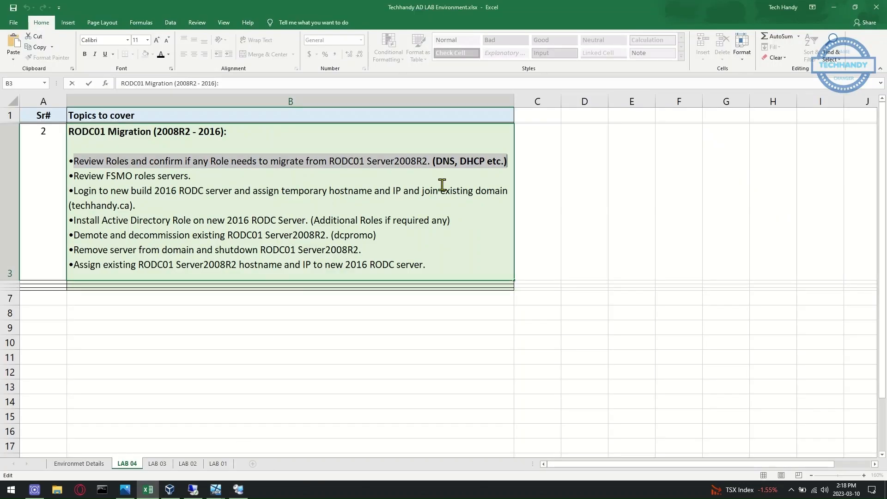
{"action": "left_click", "coordinate": [439, 181]}
{"action": "left_click_drag", "start_coordinate": [74, 161], "coordinate": [513, 167]}
{"action": "left_click", "coordinate": [169, 54]}
{"action": "left_click", "coordinate": [168, 137]}
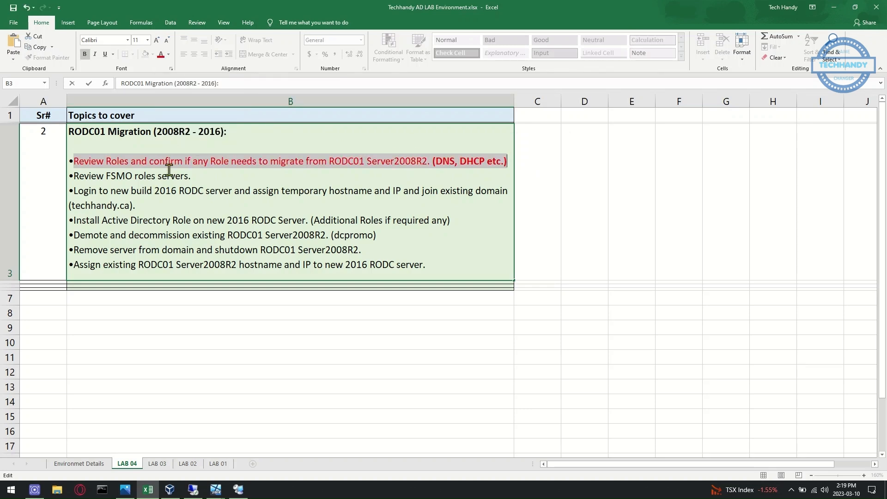
{"action": "left_click", "coordinate": [166, 177]}
{"action": "left_click_drag", "start_coordinate": [74, 176], "coordinate": [191, 176]}
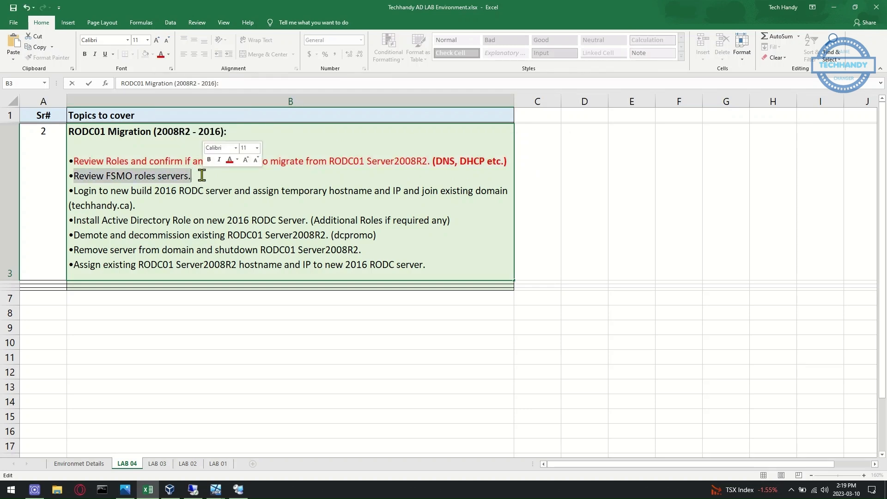
{"action": "left_click", "coordinate": [239, 489]}
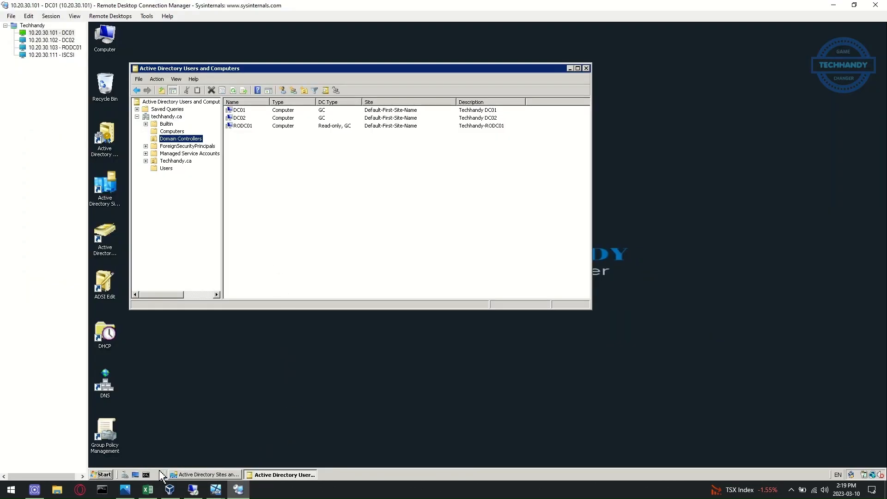
Run 'netdom query fsmo' in a command prompt on RODC01 to list the FSMO role holders
{"action": "left_click", "coordinate": [67, 48]}
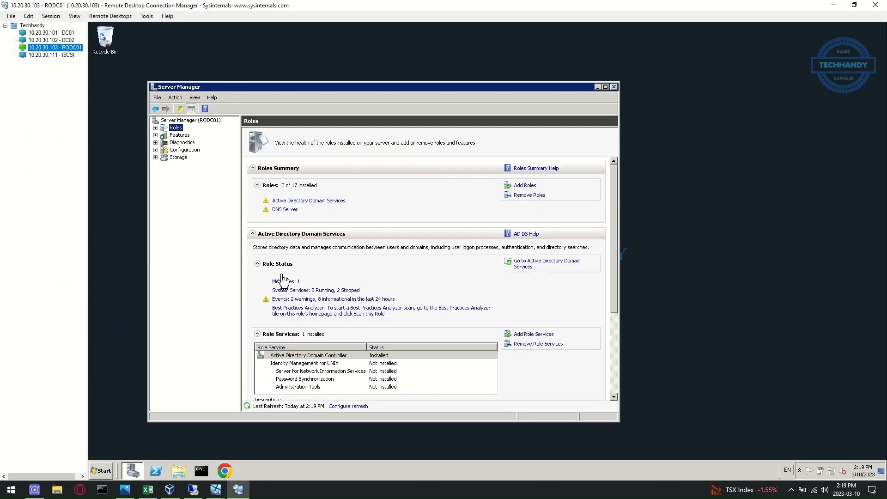
{"action": "left_click", "coordinate": [201, 471]}
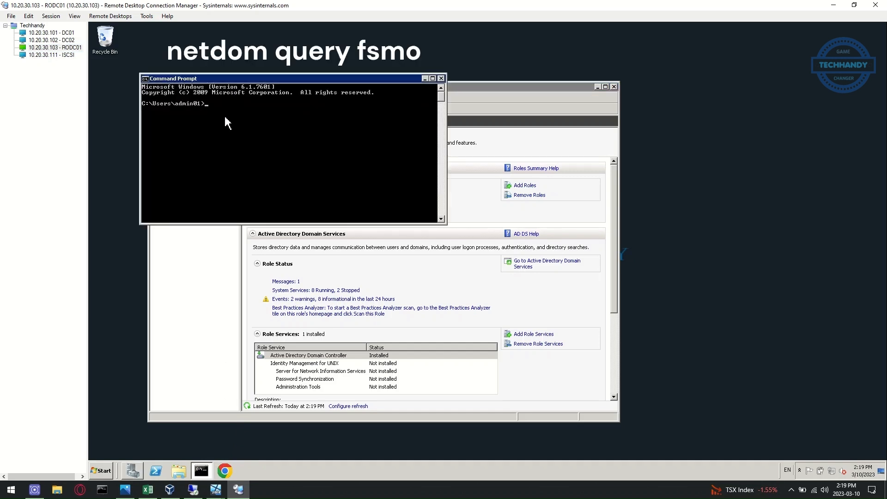
{"action": "type", "text": "netdom query fsmo"}
{"action": "key", "text": "Return"}
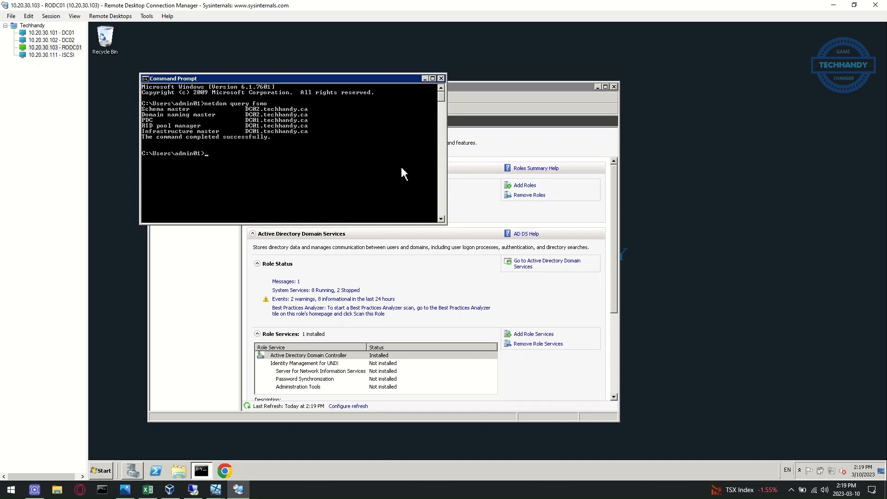
Turn the 'Review FSMO roles servers.' checklist line red and switch to the 10.20.30.40 remote session
{"action": "left_click", "coordinate": [149, 490]}
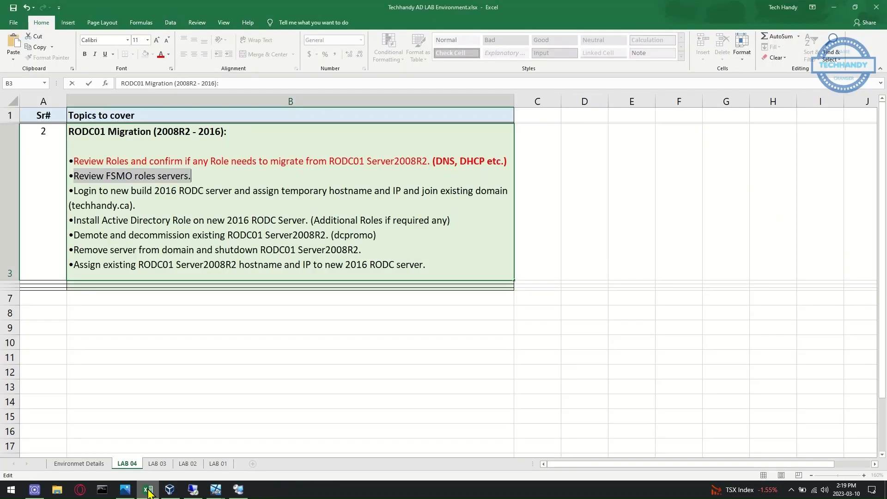
{"action": "left_click", "coordinate": [141, 207]}
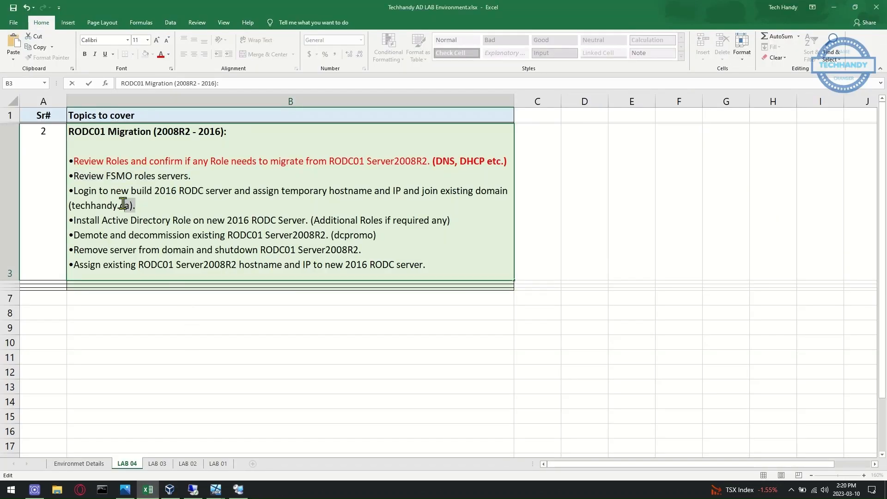
{"action": "left_click_drag", "start_coordinate": [202, 176], "coordinate": [74, 176]}
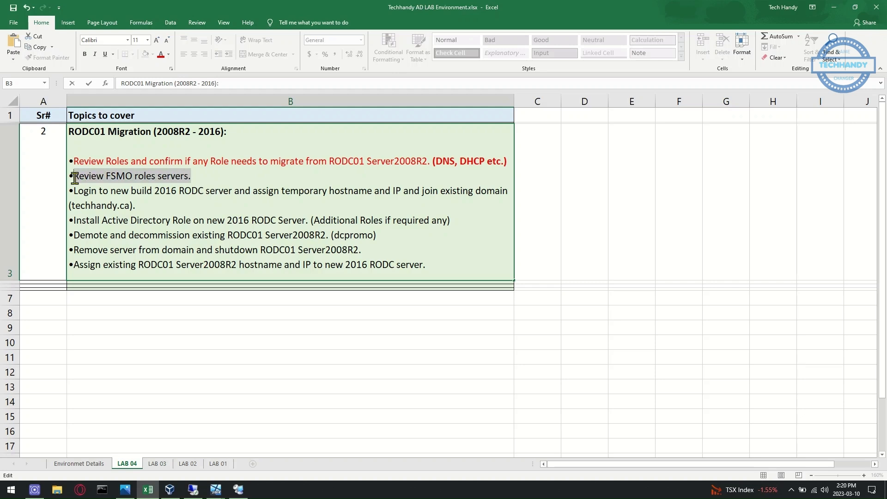
{"action": "left_click", "coordinate": [102, 165]}
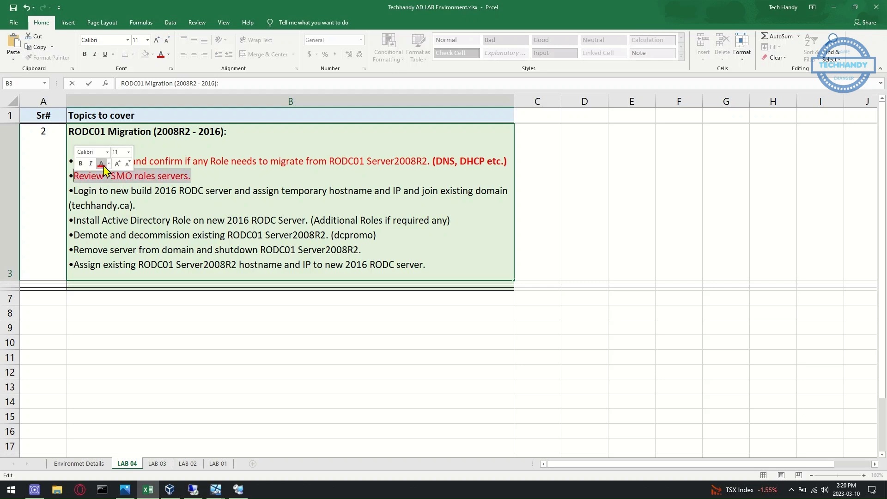
{"action": "left_click", "coordinate": [121, 191]}
{"action": "left_click", "coordinate": [142, 208]}
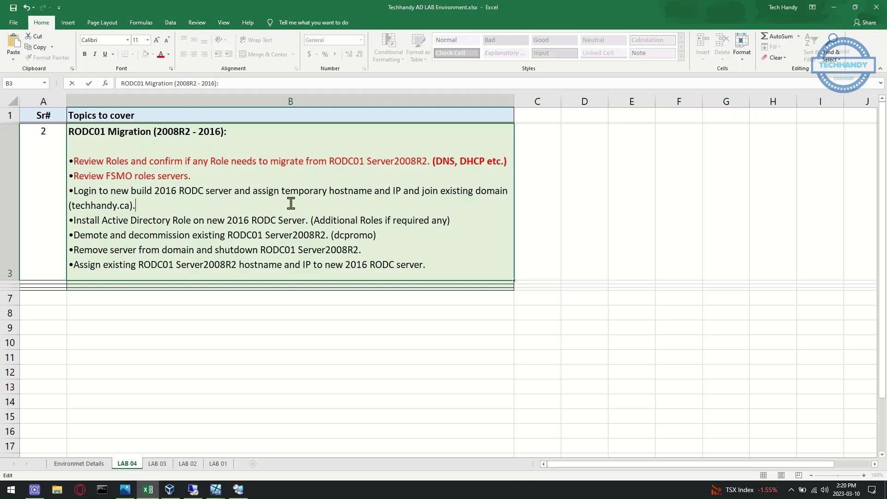
{"action": "left_click", "coordinate": [194, 489]}
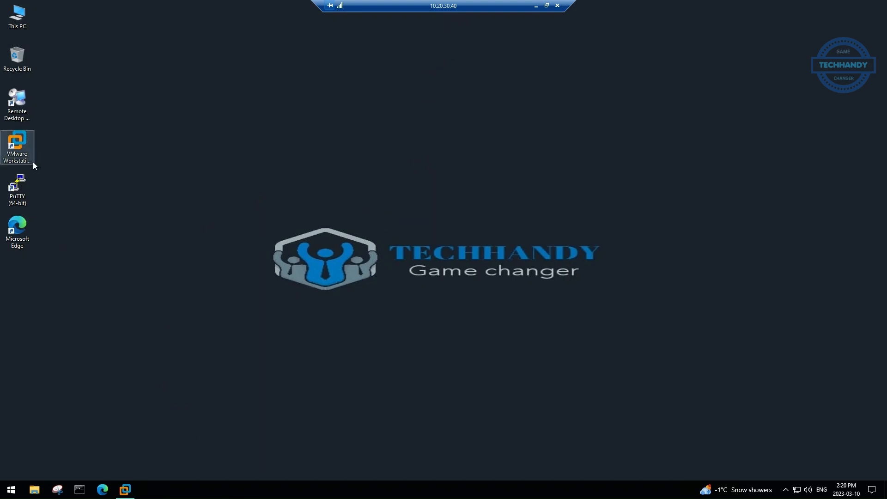
Note RODC01 and the temporary hostname RODC.techhandy.ca with their IPs in SRV-2016-03's description
{"action": "left_click", "coordinate": [133, 492]}
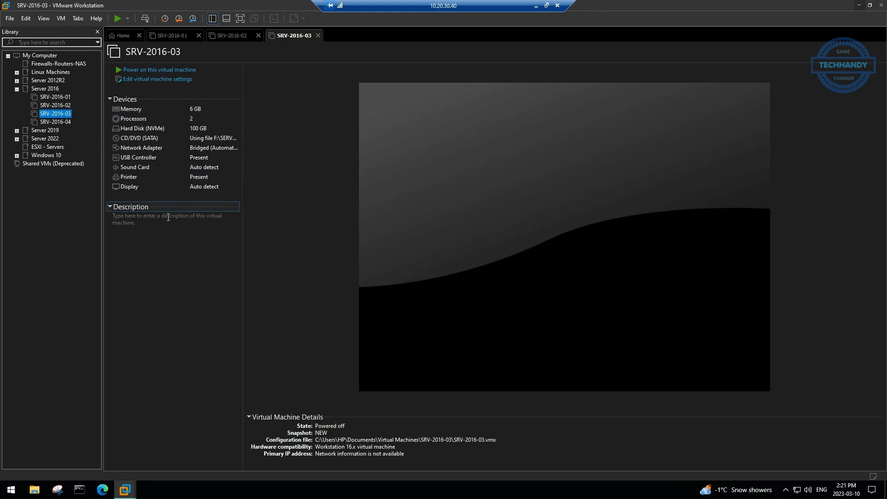
{"action": "left_click", "coordinate": [157, 236]}
{"action": "type", "text": "RODC01.techhandy.ca"}
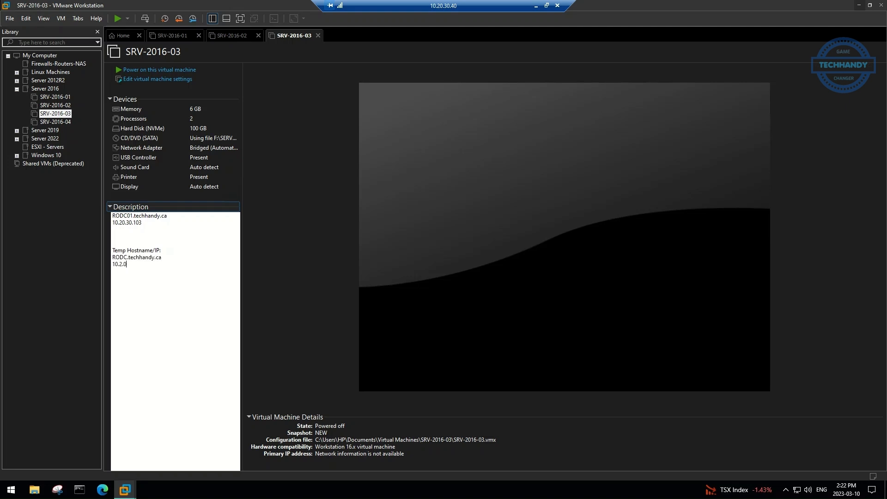
{"action": "left_click_drag", "start_coordinate": [142, 273], "coordinate": [112, 250]}
{"action": "left_click", "coordinate": [138, 279]}
{"action": "left_click_drag", "start_coordinate": [155, 231], "coordinate": [113, 216]}
{"action": "left_click", "coordinate": [154, 310]}
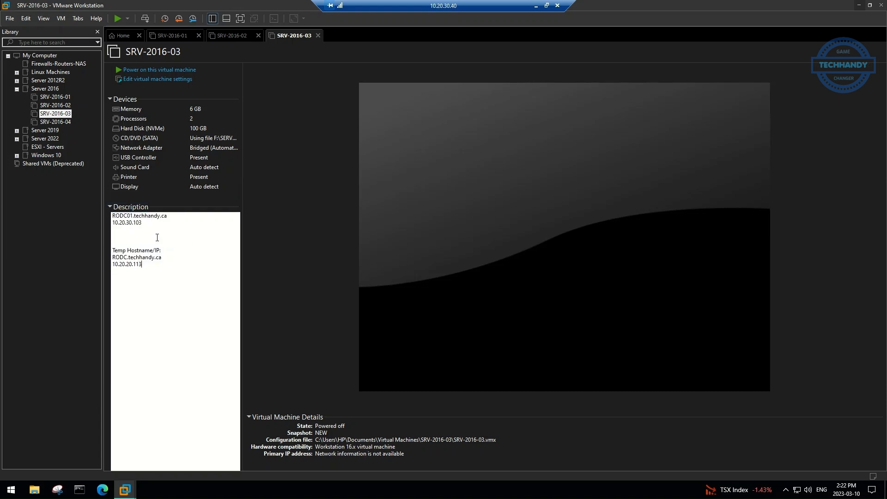
Power on SRV-2016-03 and check the third checklist item before returning to VMware
{"action": "left_click", "coordinate": [159, 70]}
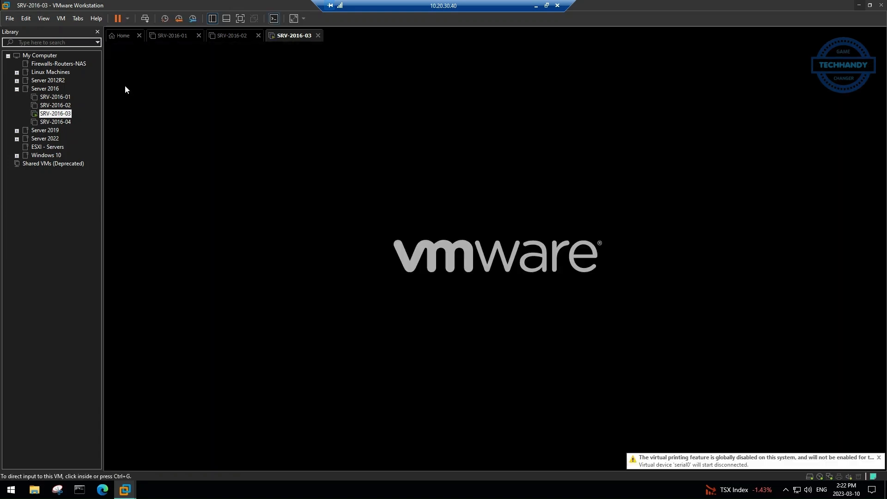
{"action": "left_click", "coordinate": [536, 5]}
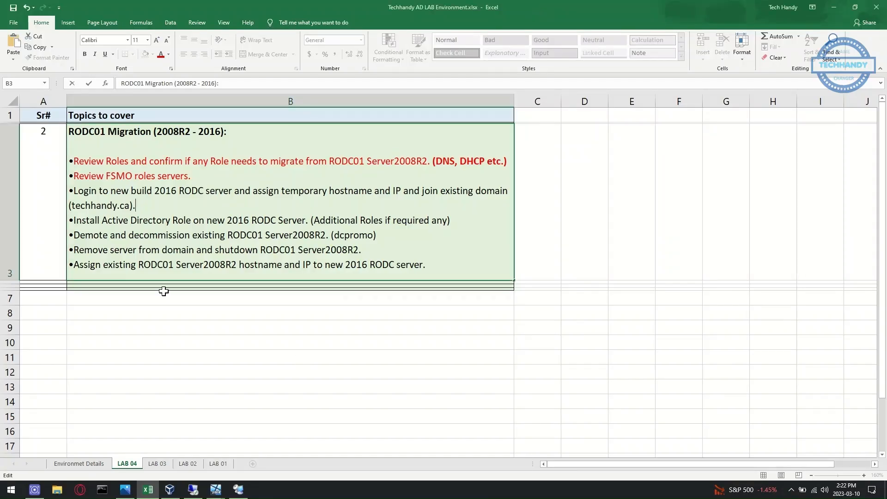
{"action": "left_click_drag", "start_coordinate": [73, 190], "coordinate": [408, 201]}
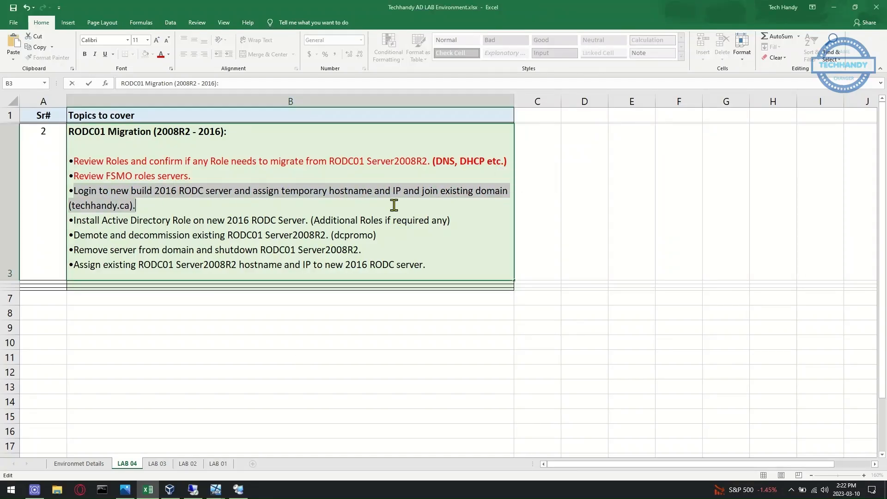
{"action": "left_click", "coordinate": [238, 490]}
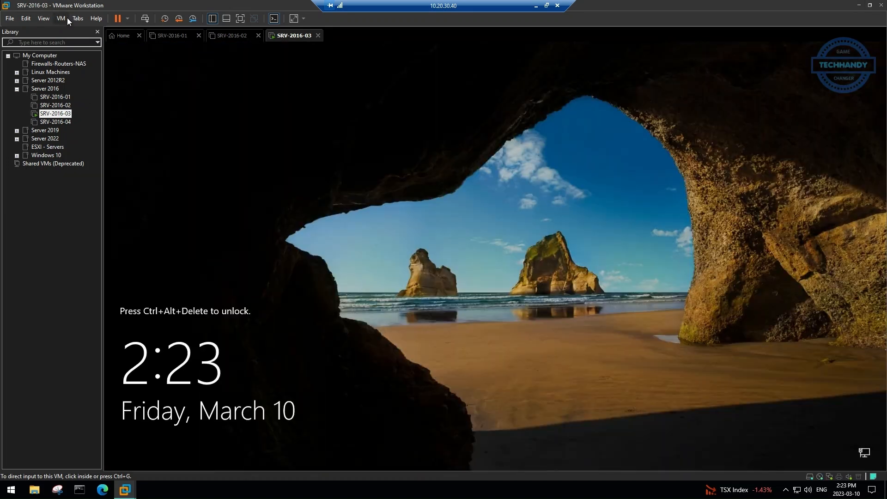
Send Ctrl+Alt+Del to SRV-2016-03 and sign in with the administrator password
{"action": "left_click", "coordinate": [65, 18]}
{"action": "left_click", "coordinate": [94, 65]}
{"action": "left_click", "coordinate": [462, 305]}
{"action": "type", "text": "•••••••"}
{"action": "key", "text": "Return"}
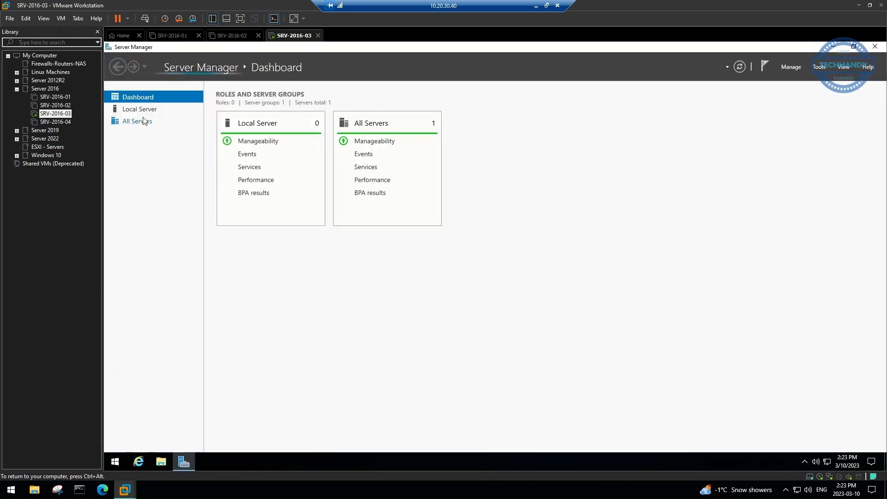
Set Ethernet0's IPv4 to static 10.20.30.113, gateway 10.20.30.1, DNS 10.20.30.101 and 10.20.30.102
{"action": "left_click", "coordinate": [139, 109]}
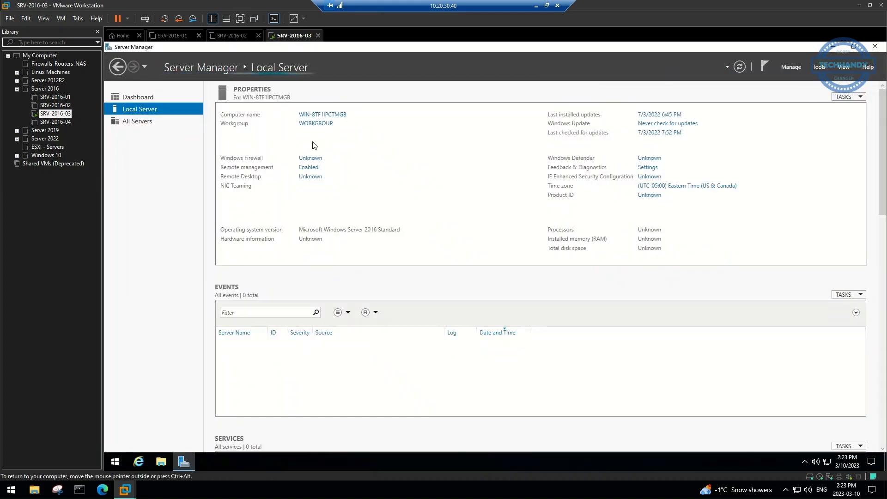
{"action": "left_click", "coordinate": [332, 196]}
{"action": "right_click", "coordinate": [289, 178]}
{"action": "left_click", "coordinate": [341, 267]}
{"action": "left_click", "coordinate": [385, 300]}
{"action": "left_click", "coordinate": [354, 261]}
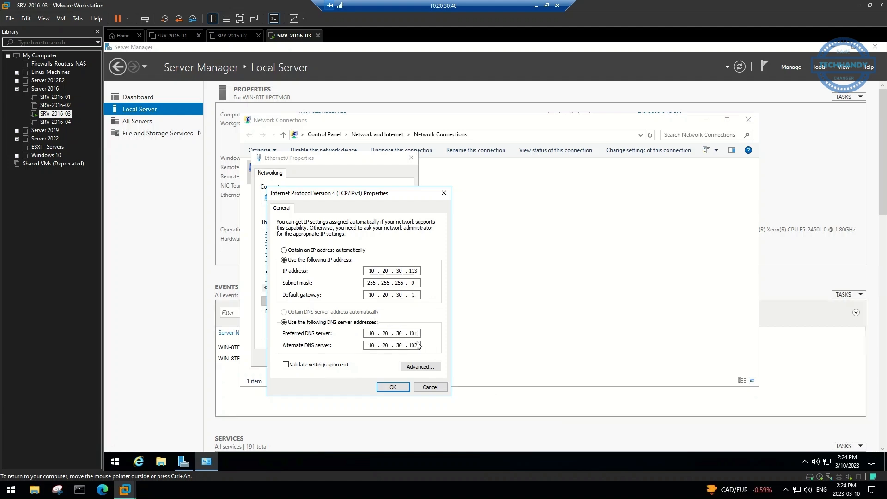
{"action": "left_click", "coordinate": [393, 387]}
{"action": "left_click", "coordinate": [363, 362]}
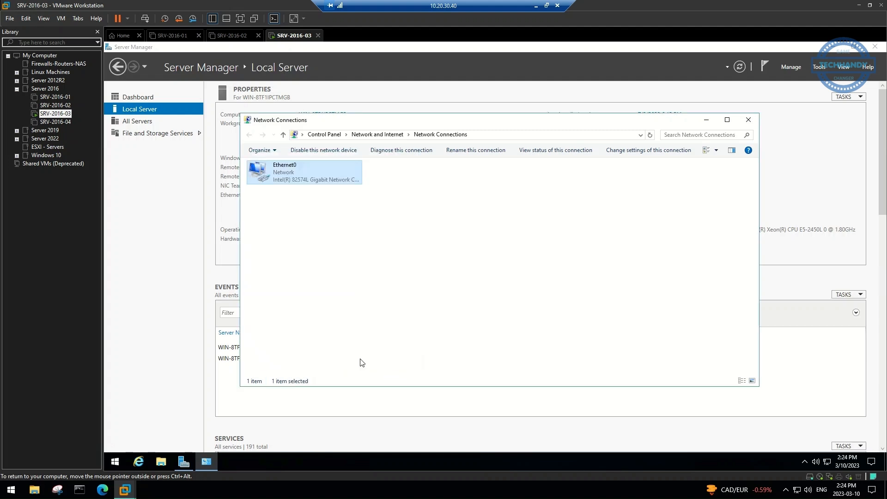
{"action": "left_click", "coordinate": [748, 120]}
Rename the computer to RODC and accept the restart
{"action": "left_click", "coordinate": [315, 131]}
{"action": "left_click", "coordinate": [279, 166]}
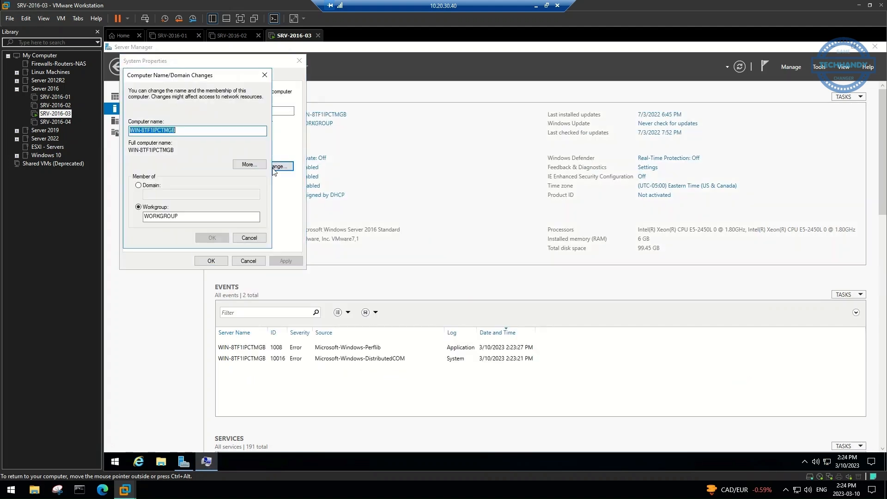
{"action": "type", "text": "RODC"}
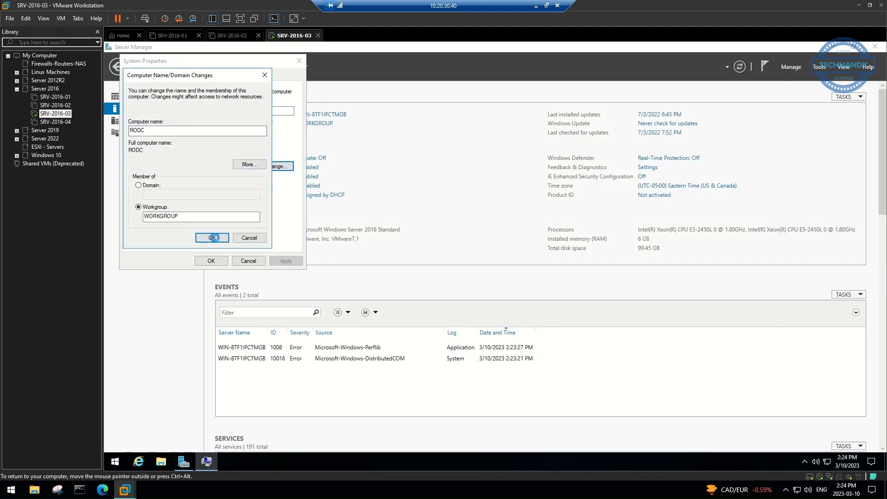
{"action": "key", "text": "Return"}
{"action": "key", "text": "Return"}
{"action": "left_click", "coordinate": [224, 259]}
{"action": "key", "text": "Return"}
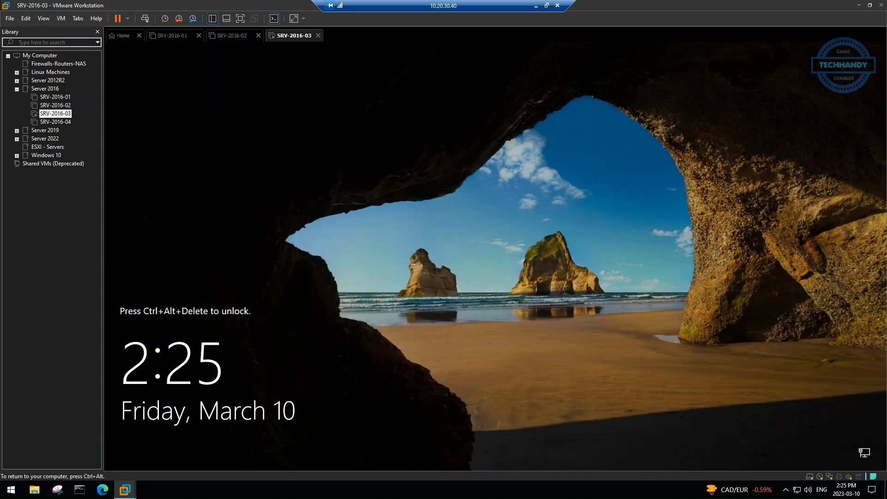
Sign back in to the rebooted server with the administrator password
{"action": "left_click", "coordinate": [60, 18]}
{"action": "left_click", "coordinate": [92, 66]}
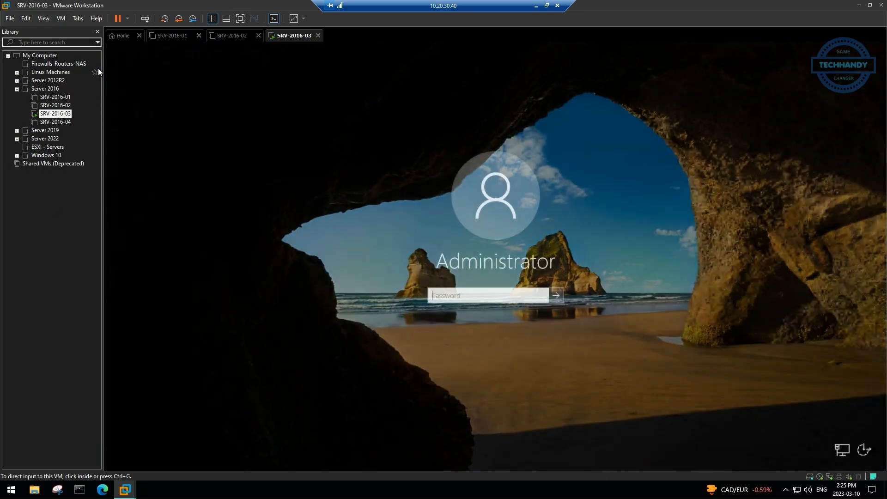
{"action": "left_click", "coordinate": [458, 298]}
{"action": "type", "text": "P@ssw0rd"}
{"action": "key", "text": "Return"}
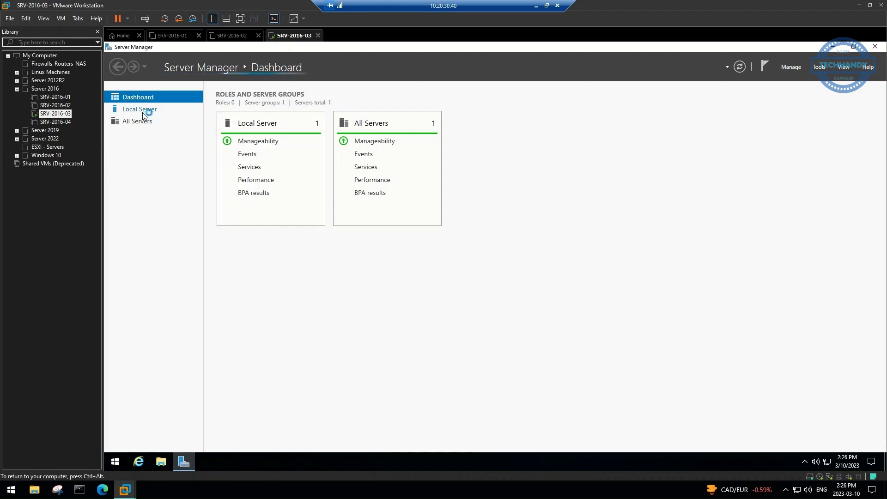
Set the computer to join the techhandy domain in System Properties
{"action": "left_click", "coordinate": [139, 109]}
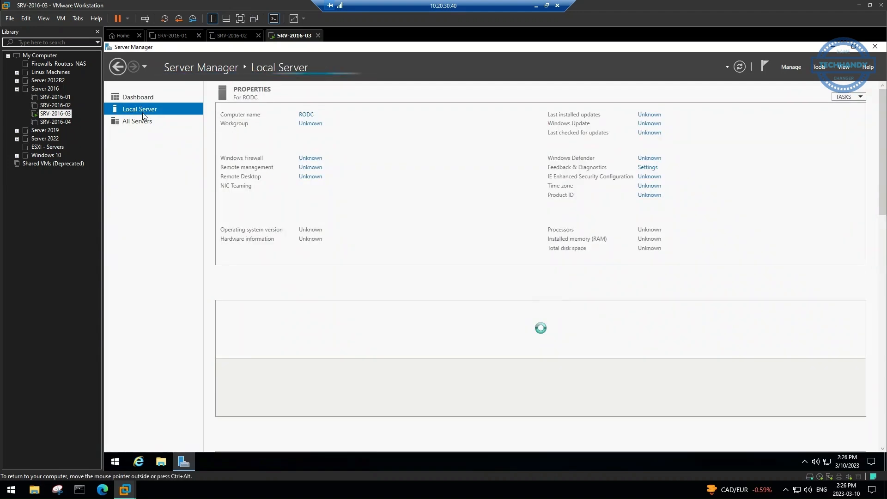
{"action": "left_click", "coordinate": [317, 124]}
{"action": "left_click", "coordinate": [275, 166]}
{"action": "left_click", "coordinate": [138, 185]}
{"action": "type", "text": "techhandy.ca"}
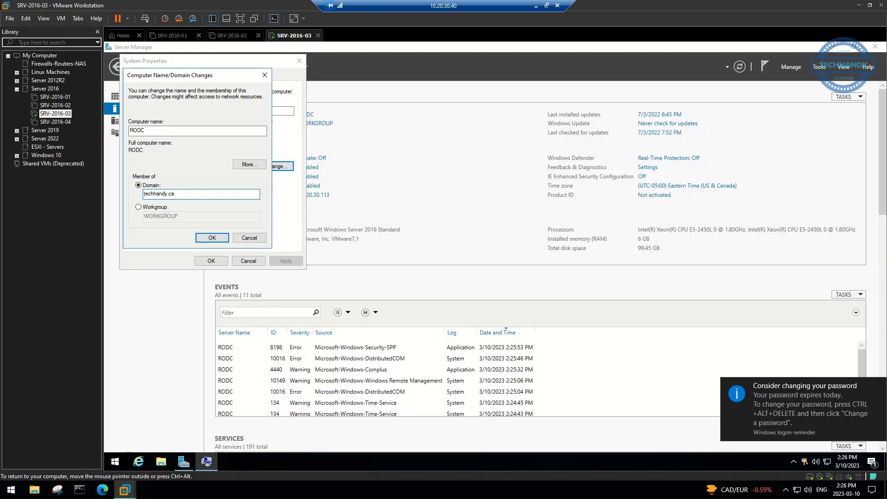
{"action": "left_click", "coordinate": [212, 237]}
Supply the domain admin username and password to authorise the domain join
{"action": "type", "text": "techhand"}
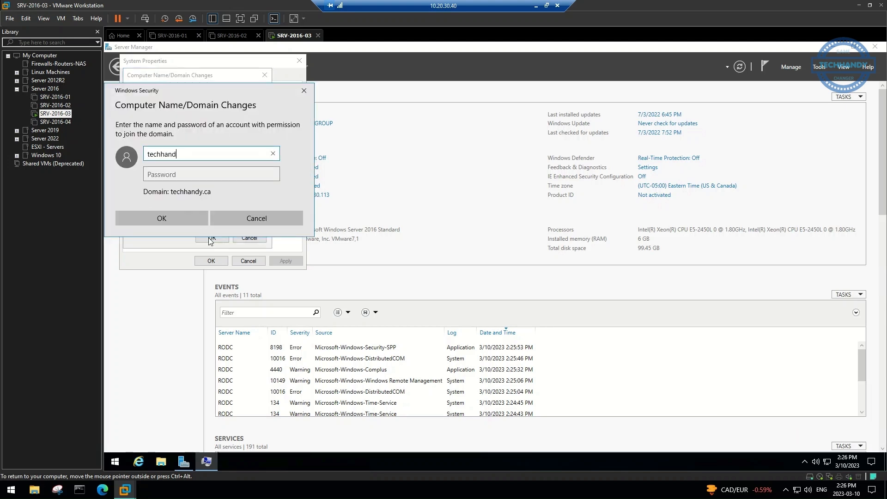
{"action": "type", "text": "y\\admin01"}
{"action": "key", "text": "Tab"}
{"action": "type", "text": "•••••••"}
{"action": "left_click_drag", "start_coordinate": [206, 178], "coordinate": [148, 175]}
{"action": "type", "text": "••••••••"}
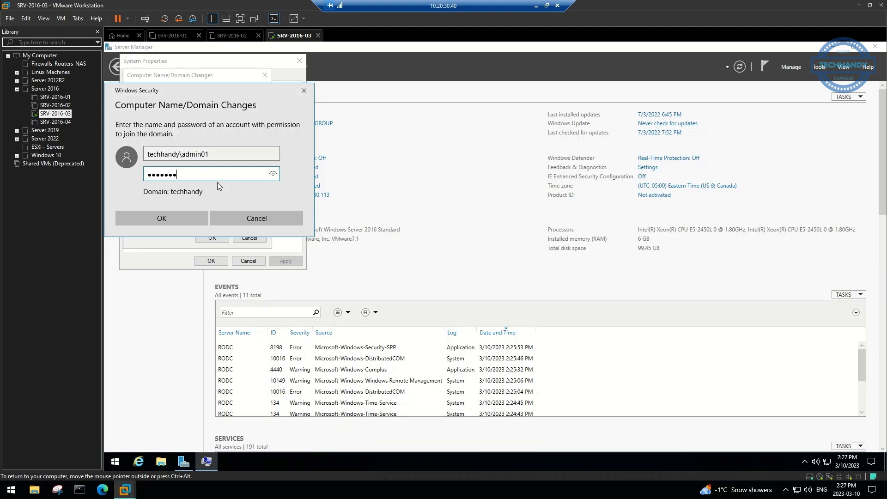
{"action": "left_click", "coordinate": [170, 218]}
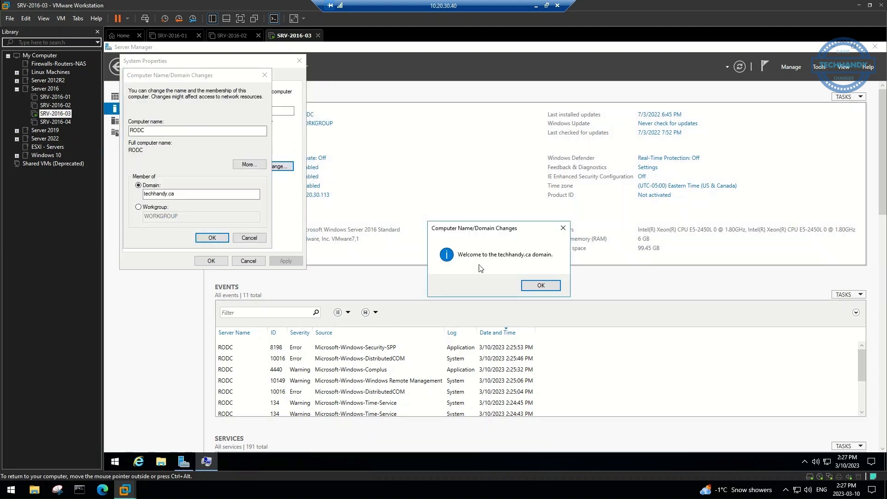
Acknowledge the domain welcome and restart notices, close System Properties and restart now
{"action": "left_click", "coordinate": [541, 288]}
{"action": "left_click", "coordinate": [557, 266]}
{"action": "left_click", "coordinate": [211, 261]}
{"action": "left_click", "coordinate": [508, 258]}
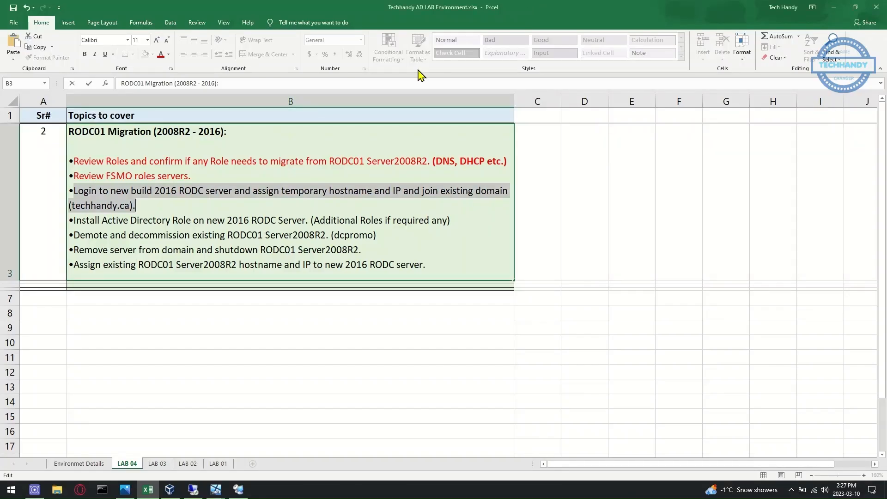
Colour the domain-join bullet red and add '- RODC' to the Install Active Directory Role line
{"action": "left_click", "coordinate": [161, 54]}
{"action": "left_click", "coordinate": [139, 221]}
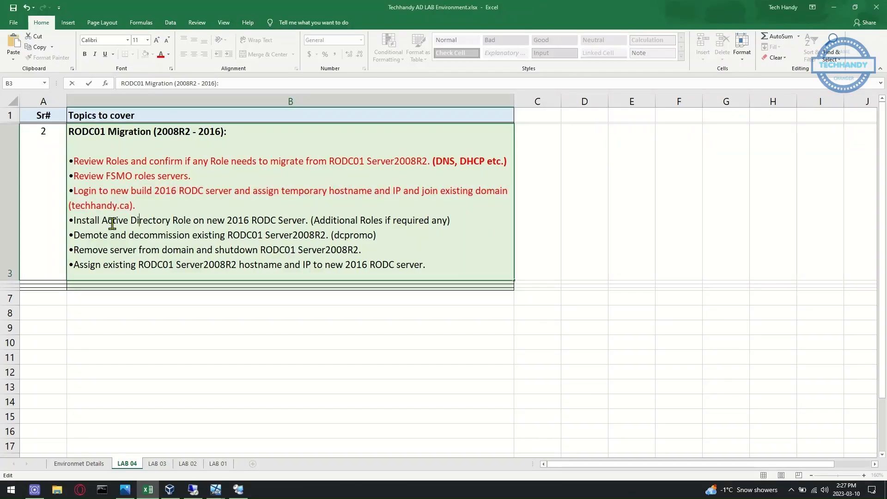
{"action": "left_click", "coordinate": [193, 221]}
{"action": "type", "text": "- ROD"}
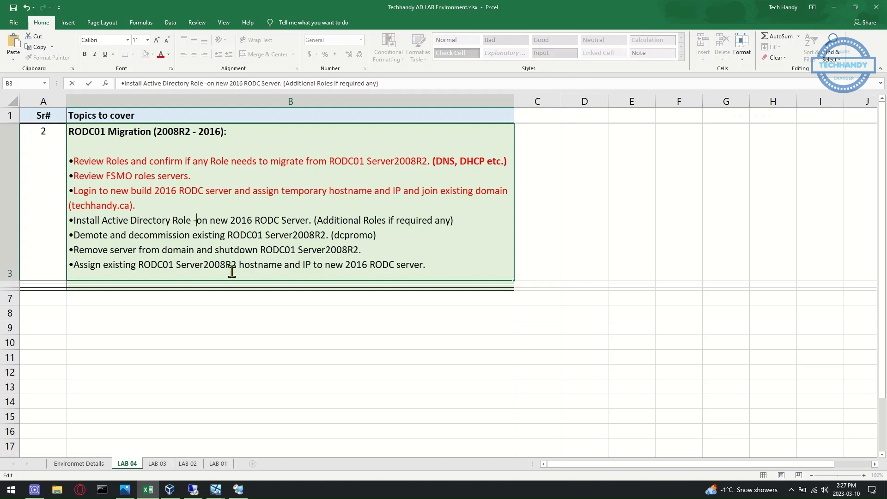
{"action": "type", "text": "C"}
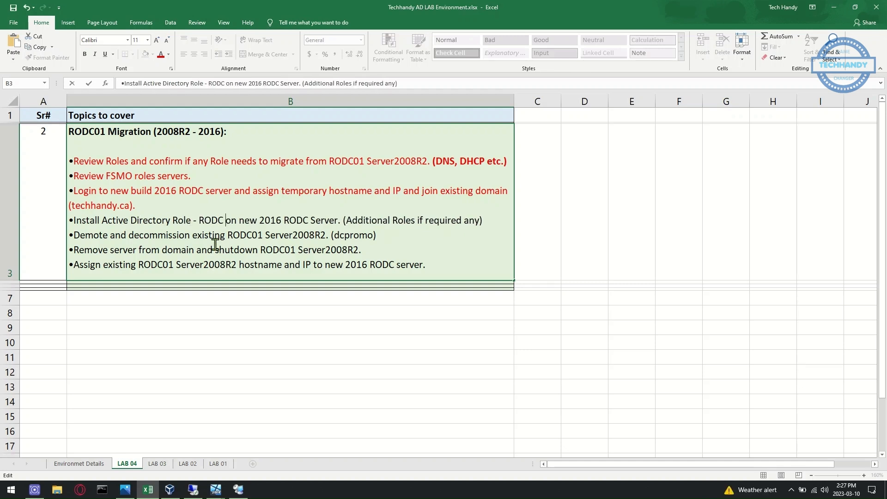
Return to the VM session and send Ctrl+Alt+Del to the restarted server
{"action": "left_click", "coordinate": [193, 490]}
{"action": "left_click", "coordinate": [61, 19]}
{"action": "left_click", "coordinate": [90, 63]}
Sign in to RODC as the techhandy domain admin via Other user and open the Local Server page
{"action": "left_click", "coordinate": [170, 450]}
{"action": "type", "text": "techhandy\\admin01"}
{"action": "key", "text": "Tab"}
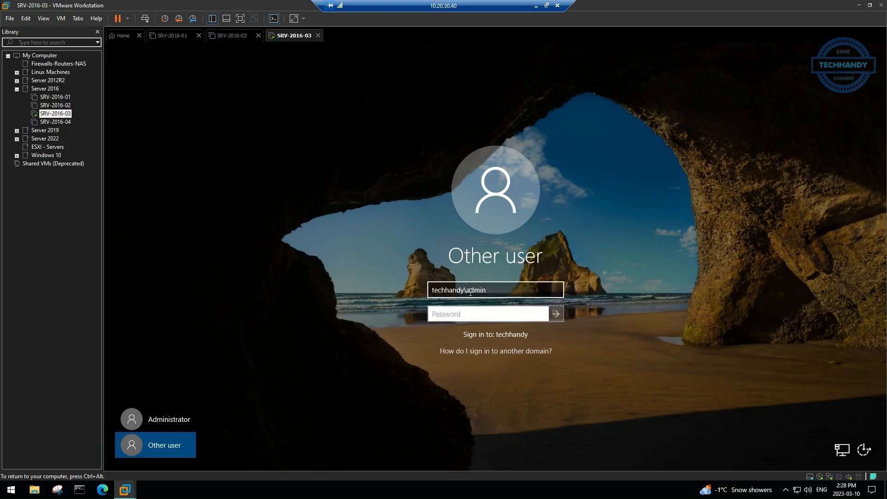
{"action": "type", "text": "P"}
{"action": "key", "text": "Return"}
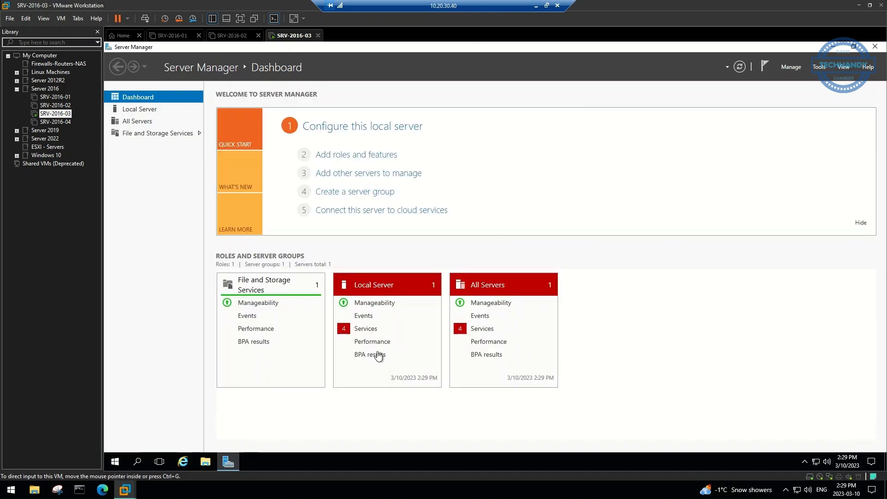
{"action": "left_click", "coordinate": [152, 112]}
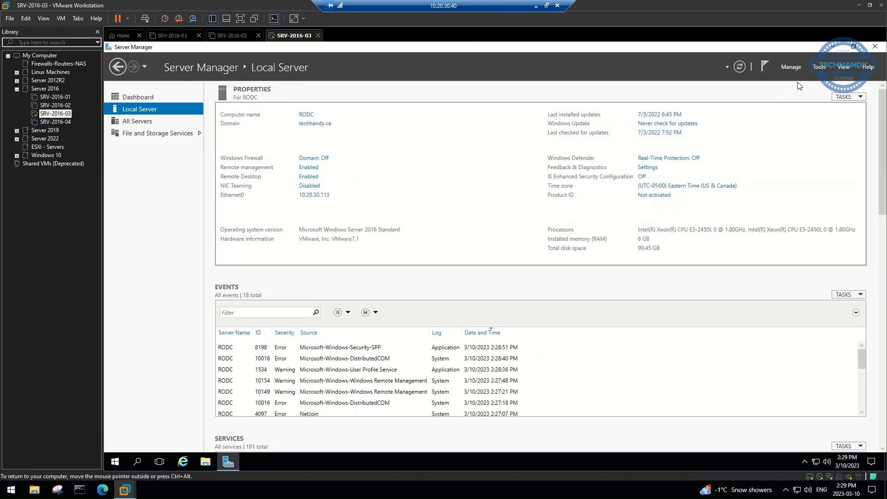
{"action": "left_click", "coordinate": [791, 68]}
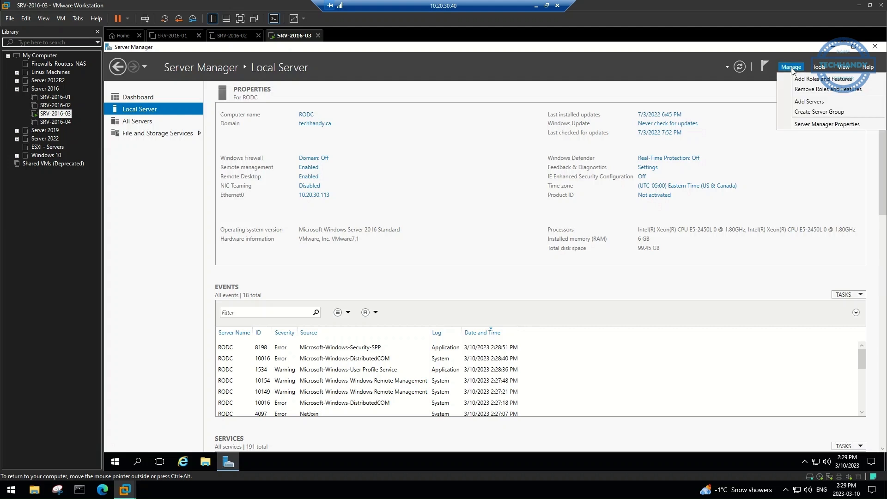
Select the Active Directory Domain Services and DNS Server roles with their management tools
{"action": "left_click", "coordinate": [822, 79]}
{"action": "left_click", "coordinate": [378, 302]}
{"action": "left_click", "coordinate": [378, 301]}
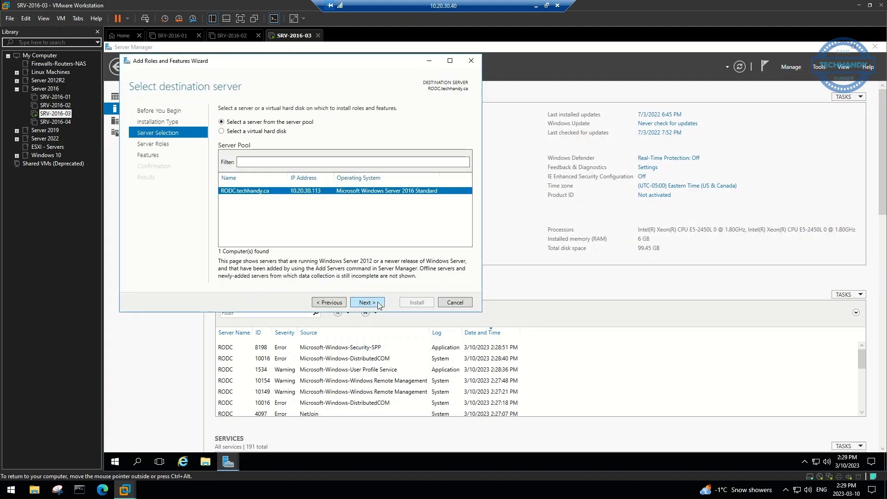
{"action": "left_click", "coordinate": [378, 301]}
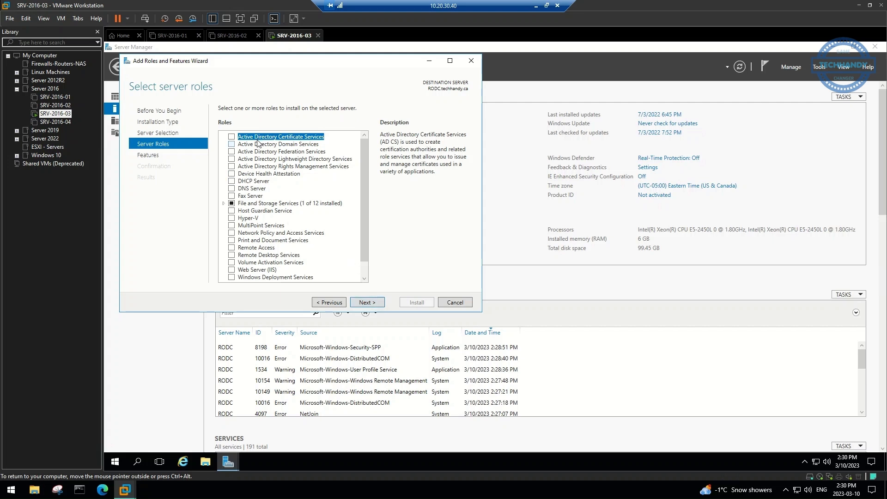
{"action": "left_click", "coordinate": [232, 144]}
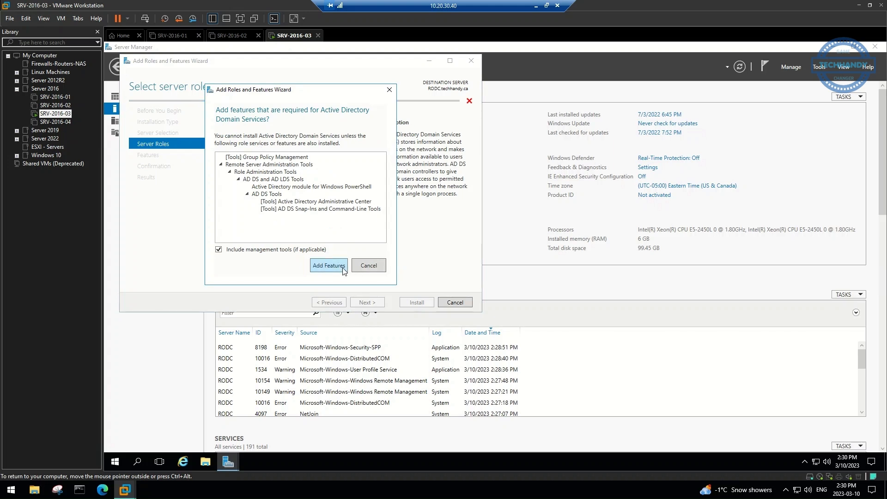
{"action": "left_click", "coordinate": [329, 265]}
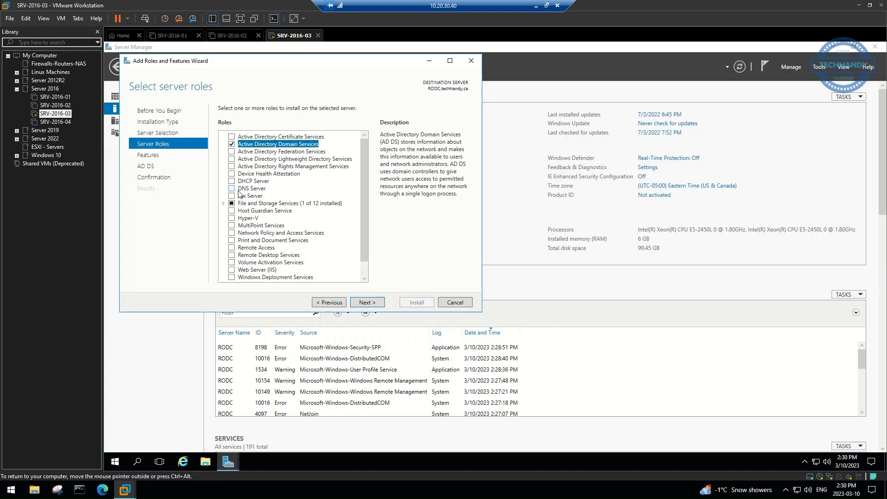
{"action": "left_click", "coordinate": [231, 189]}
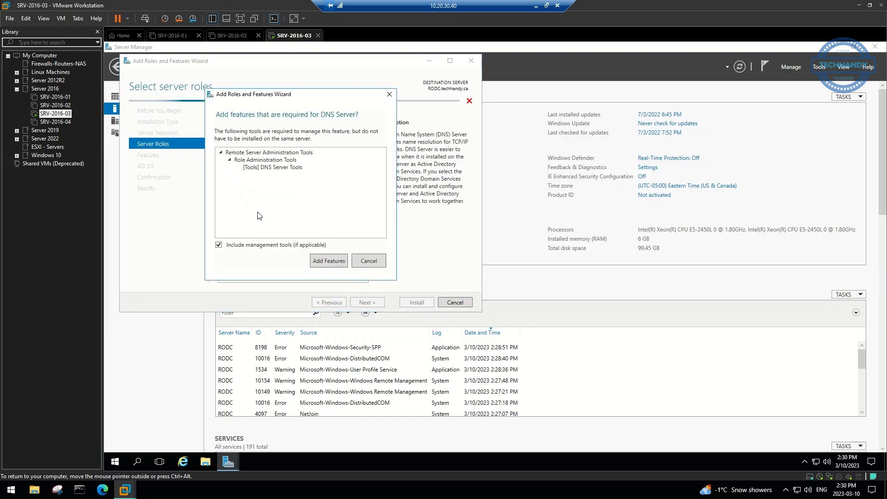
{"action": "left_click", "coordinate": [318, 263]}
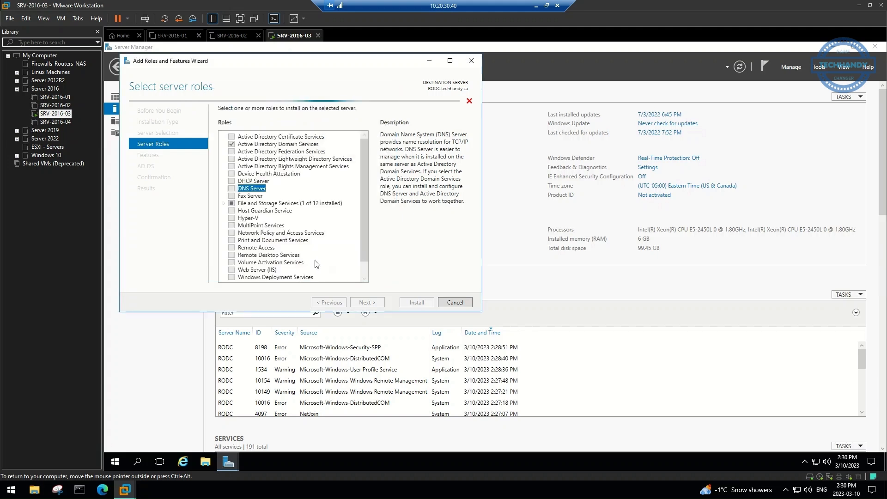
Allow automatic restart, install the selected roles and close the finished wizard
{"action": "left_click", "coordinate": [368, 302]}
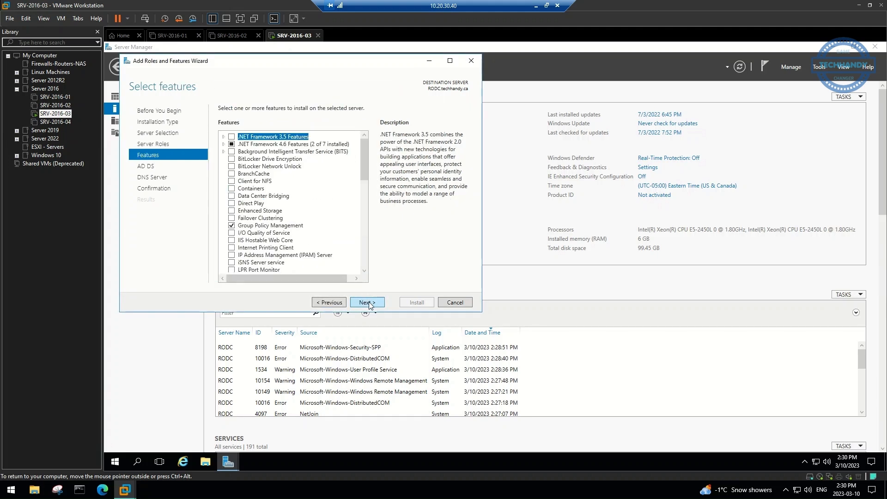
{"action": "left_click", "coordinate": [368, 302]}
{"action": "left_click", "coordinate": [368, 303]}
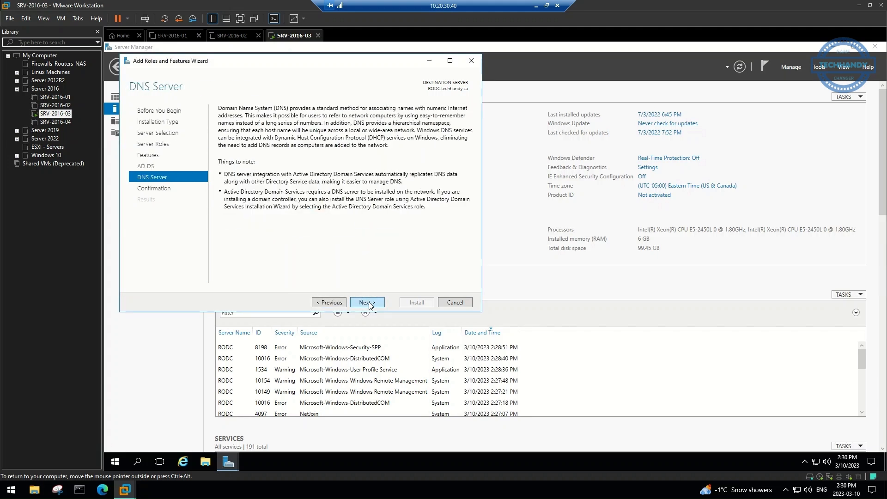
{"action": "left_click", "coordinate": [368, 303]}
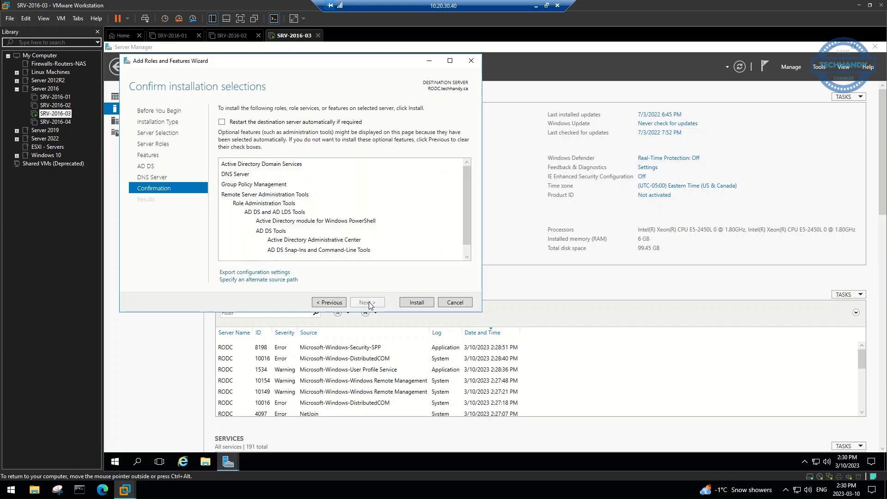
{"action": "left_click", "coordinate": [222, 122]}
{"action": "left_click", "coordinate": [514, 283]}
{"action": "left_click", "coordinate": [419, 302]}
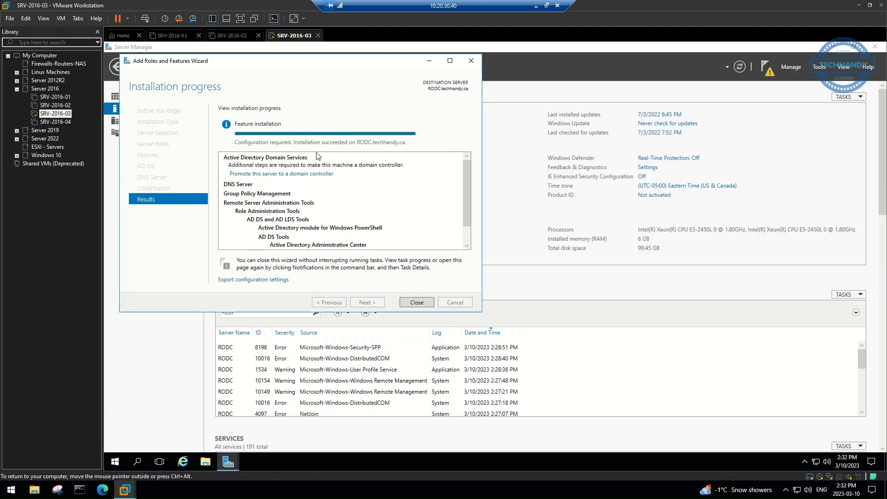
{"action": "left_click", "coordinate": [417, 302]}
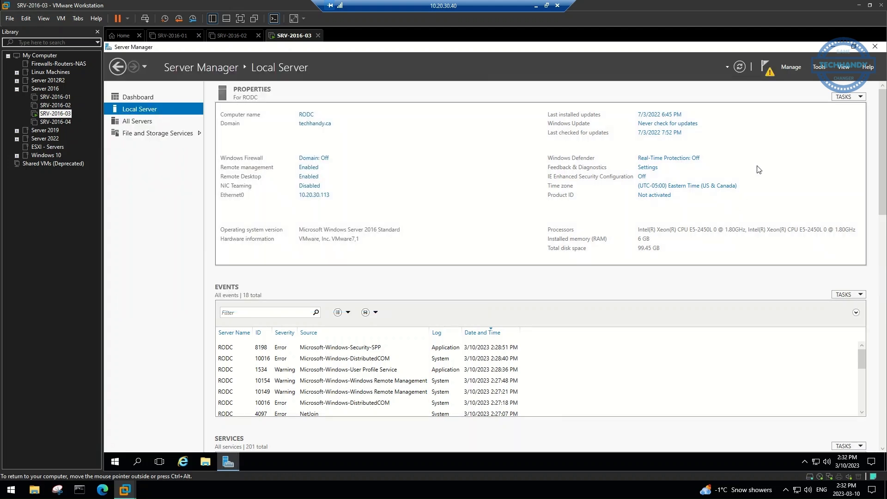
Promote the server as an additional domain controller in techhandy.ca and enter and confirm the DSRM password
{"action": "left_click", "coordinate": [771, 75]}
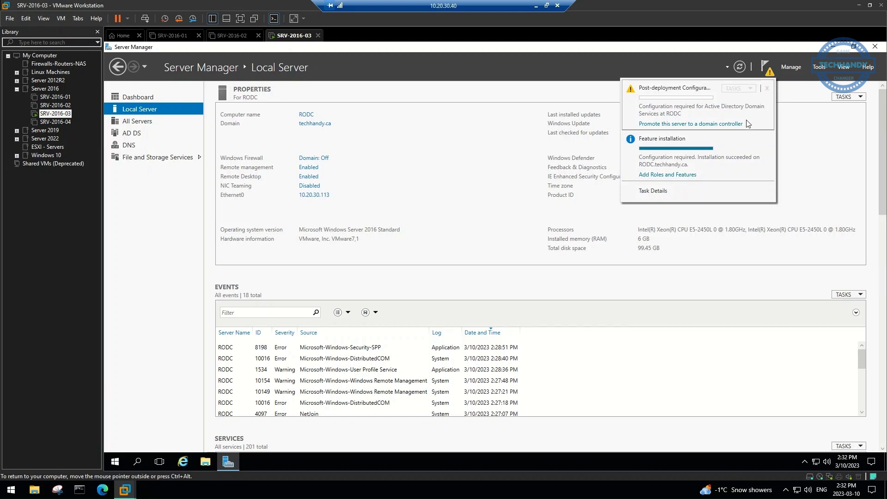
{"action": "left_click", "coordinate": [668, 124]}
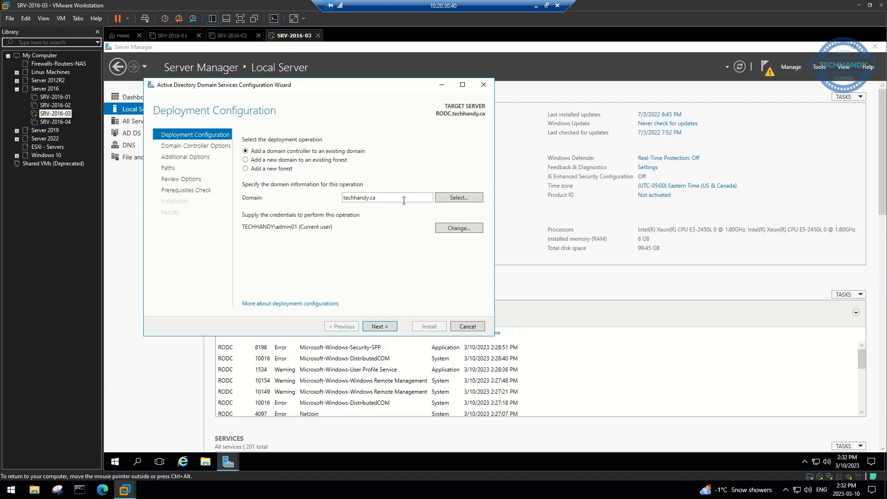
{"action": "left_click", "coordinate": [384, 324]}
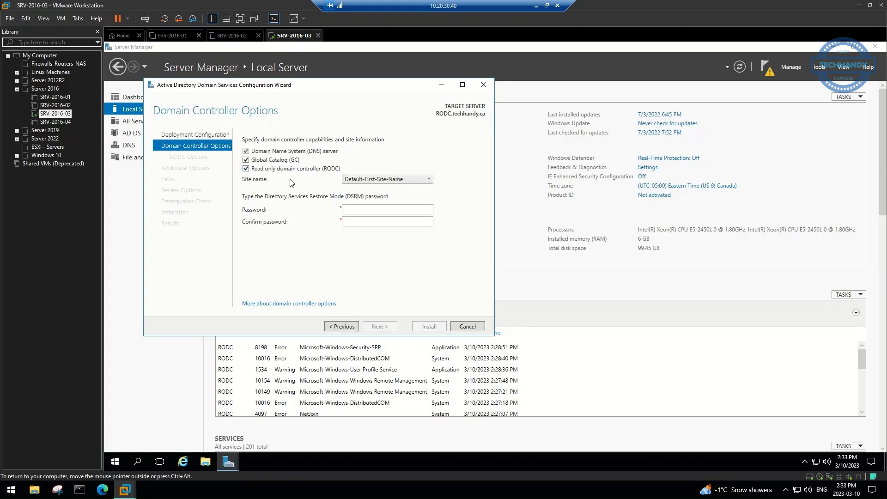
{"action": "left_click", "coordinate": [371, 209]}
{"action": "type", "text": "••••••••"}
{"action": "key", "text": "Tab"}
{"action": "type", "text": "••••••••"}
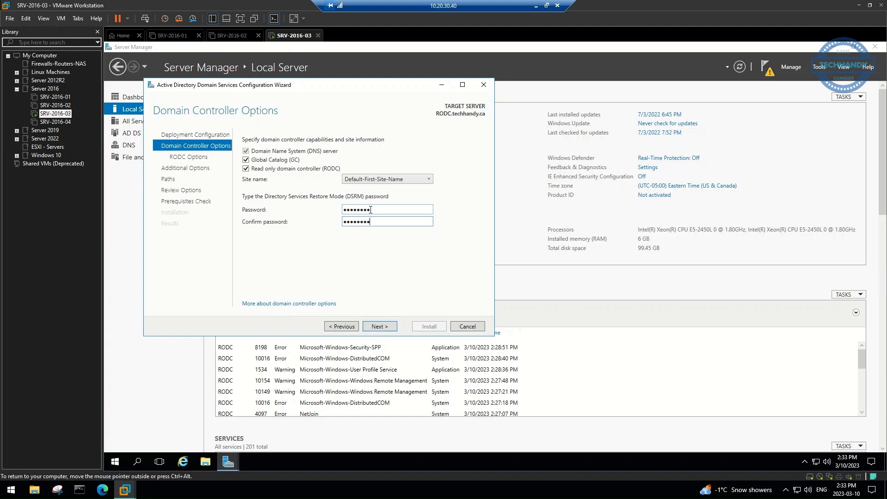
{"action": "left_click", "coordinate": [379, 326]}
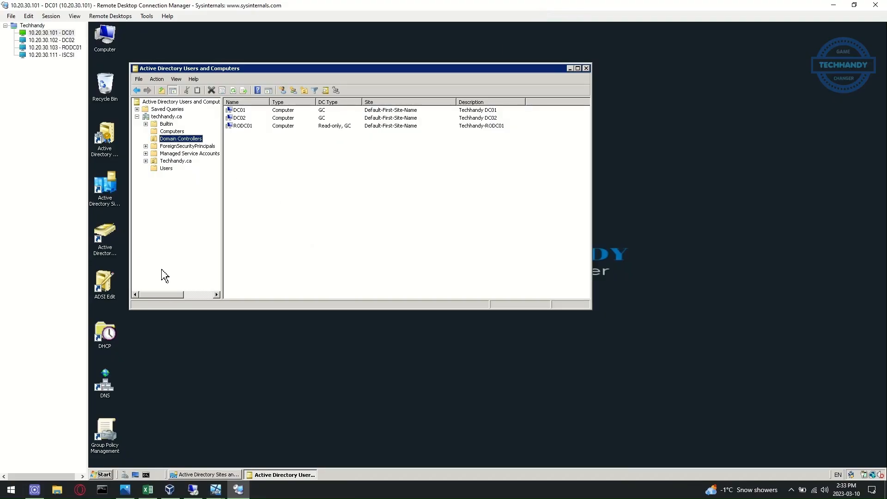
Open the Allowed RODC Password Replication Group's members and try adding 'IT', which isn't found
{"action": "left_click", "coordinate": [166, 168]}
{"action": "double_click", "coordinate": [317, 118]}
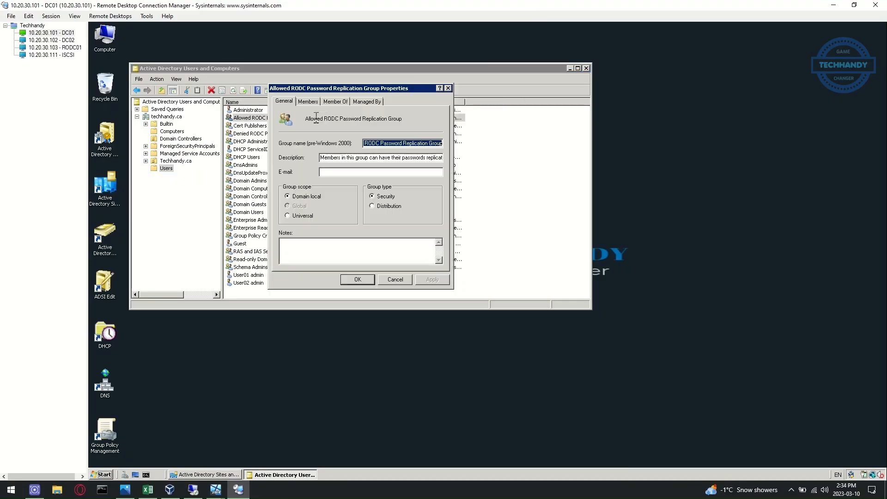
{"action": "left_click", "coordinate": [308, 101]}
{"action": "left_click", "coordinate": [296, 253]}
{"action": "type", "text": "IT"}
{"action": "left_click", "coordinate": [452, 171]}
{"action": "left_click", "coordinate": [468, 241]}
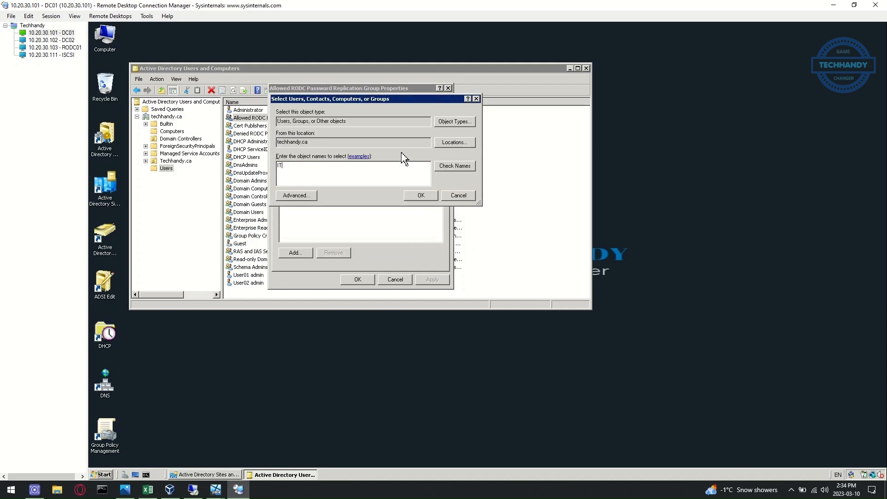
Add Techhandy Admins and Techhandy_ServiceIDs, found by searching TECHHANDY, as members and save
{"action": "type", "text": "TECHHANDY"}
{"action": "key", "text": "Return"}
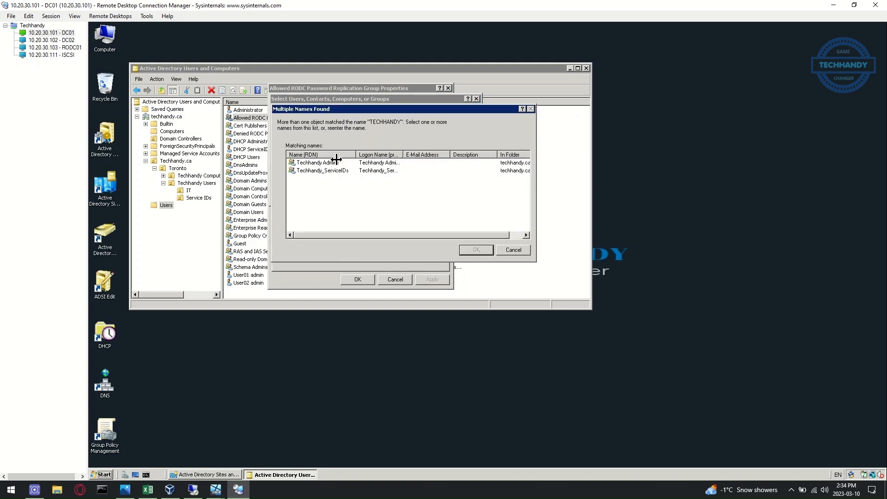
{"action": "left_click", "coordinate": [327, 170], "text": "ctrl"}
{"action": "left_click", "coordinate": [476, 249]}
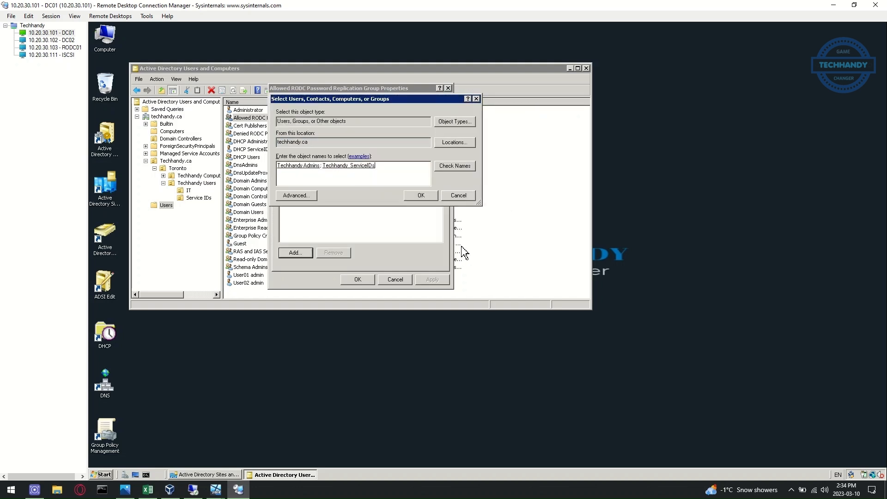
{"action": "left_click", "coordinate": [424, 198]}
{"action": "left_click", "coordinate": [357, 279]}
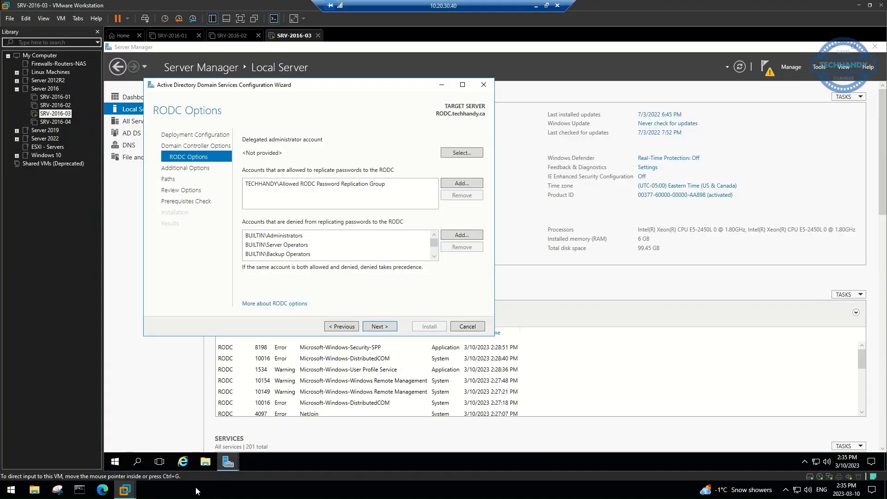
Keep replicating from any domain controller, accept the default paths, and launch the RODC installation
{"action": "left_click", "coordinate": [379, 326]}
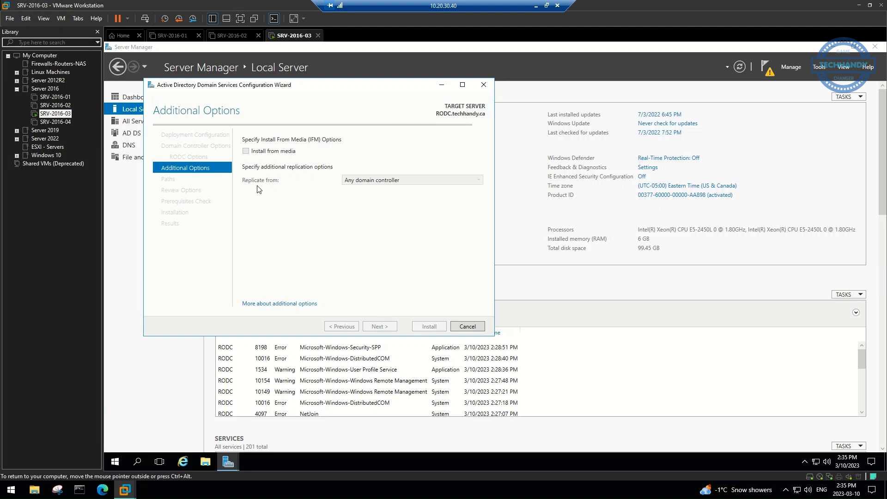
{"action": "left_click", "coordinate": [448, 180]}
{"action": "left_click", "coordinate": [406, 193]}
{"action": "left_click", "coordinate": [378, 327]}
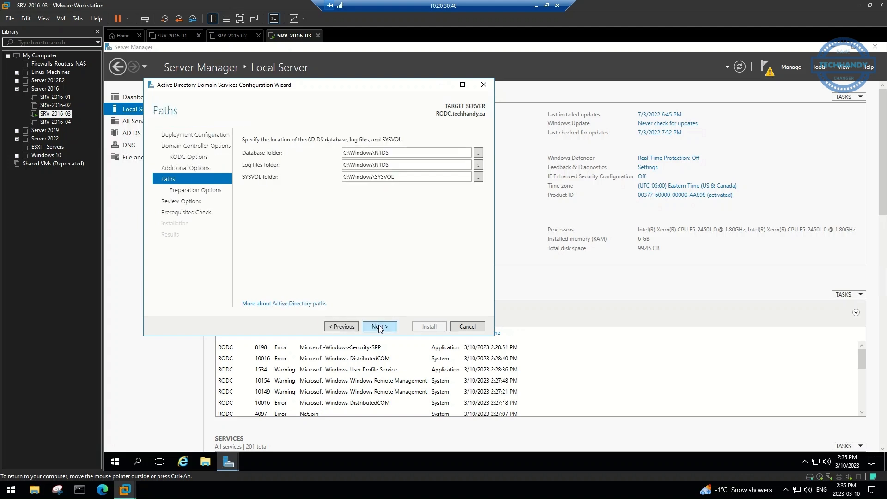
{"action": "left_click", "coordinate": [380, 326]}
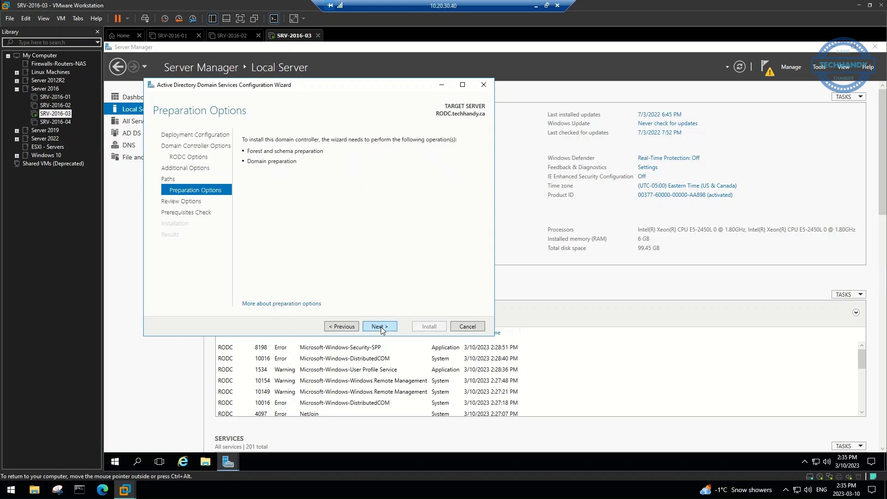
{"action": "left_click", "coordinate": [381, 326]}
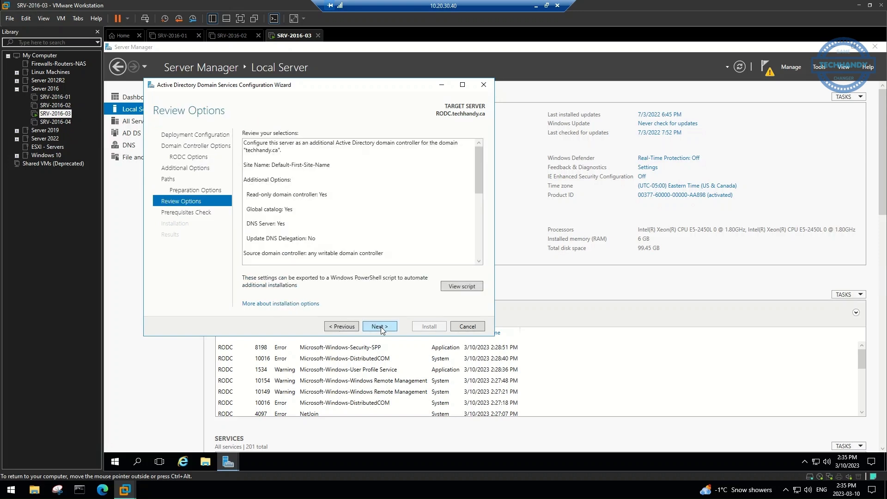
{"action": "left_click", "coordinate": [381, 326]}
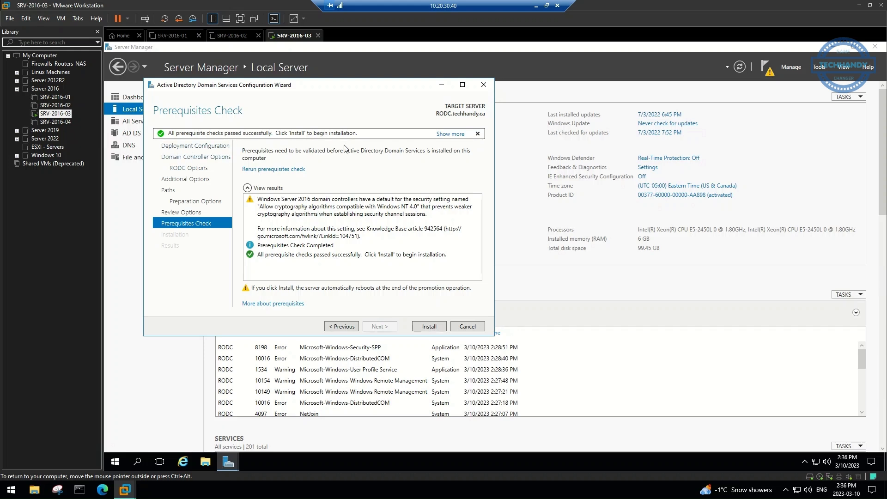
{"action": "left_click", "coordinate": [438, 328]}
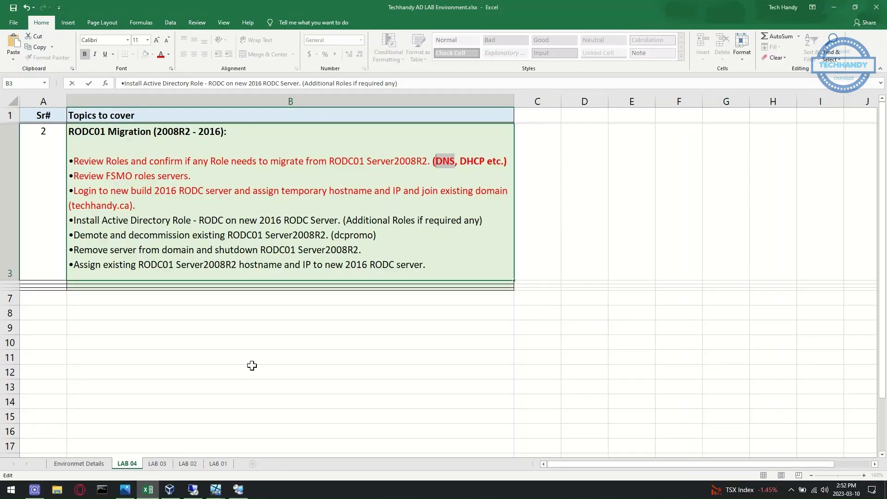
Turn the 'Install Active Directory Role - RODC on new 2016 RODC Server' line in B3 red
{"action": "left_click", "coordinate": [270, 234]}
{"action": "left_click_drag", "start_coordinate": [484, 220], "coordinate": [74, 220]}
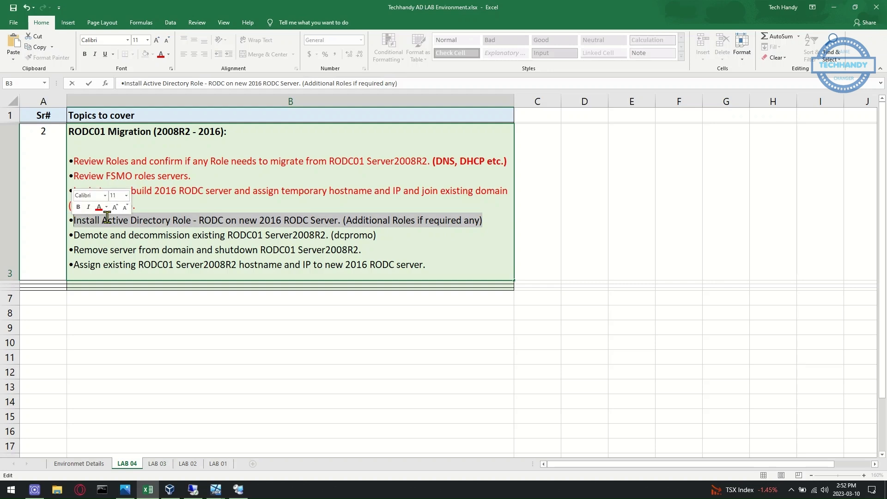
{"action": "left_click", "coordinate": [99, 207]}
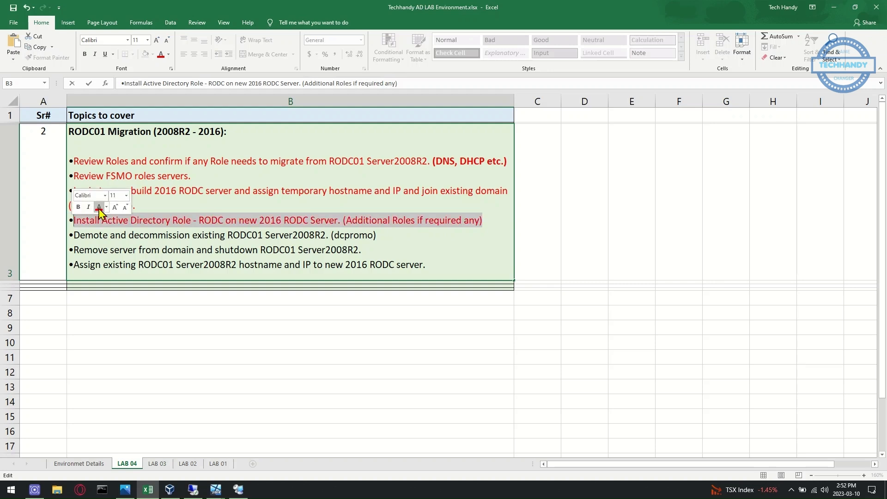
{"action": "left_click", "coordinate": [178, 236]}
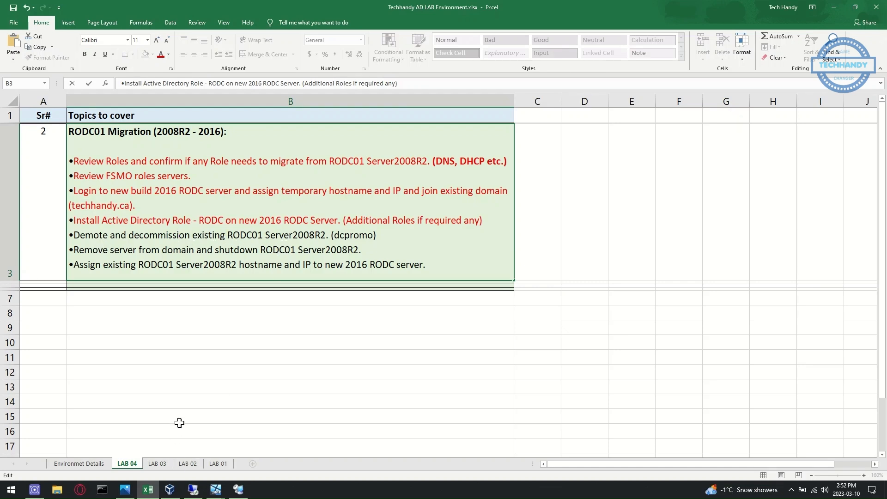
{"action": "mouse_move", "coordinate": [148, 489]}
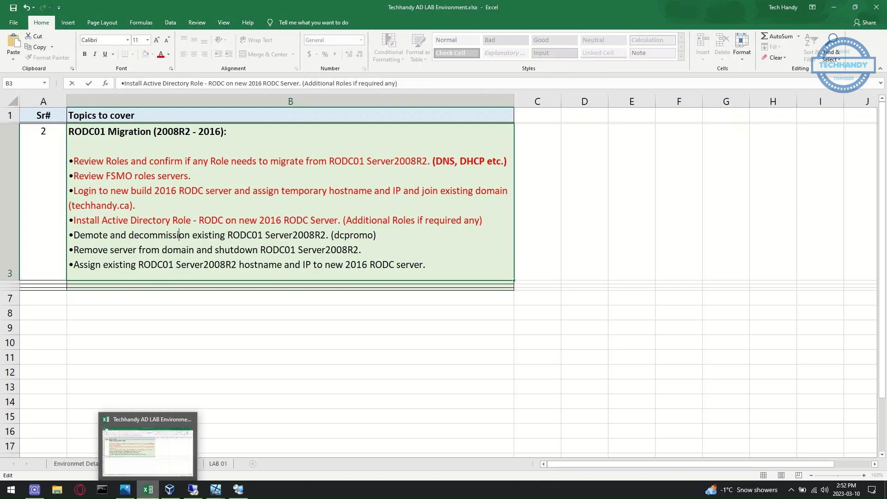
Launch DCPROMO through the Run box on the RODC01 remote session
{"action": "left_click", "coordinate": [147, 491]}
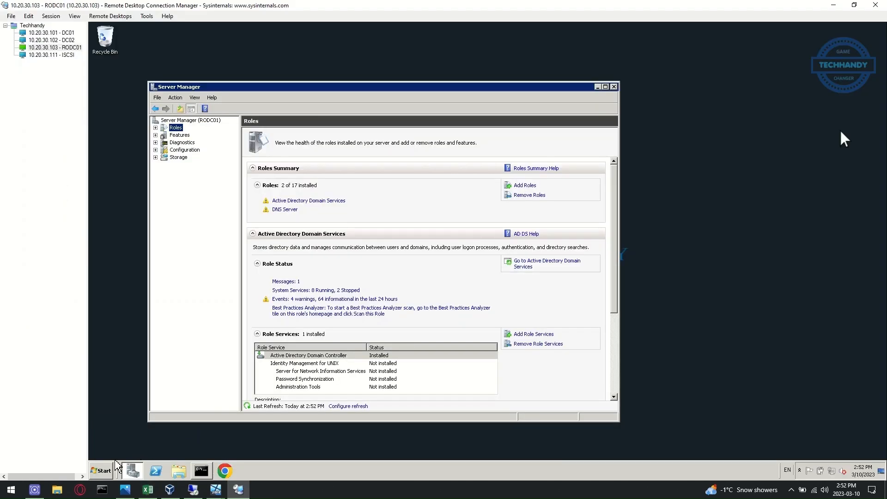
{"action": "left_click", "coordinate": [101, 473]}
{"action": "type", "text": "run"}
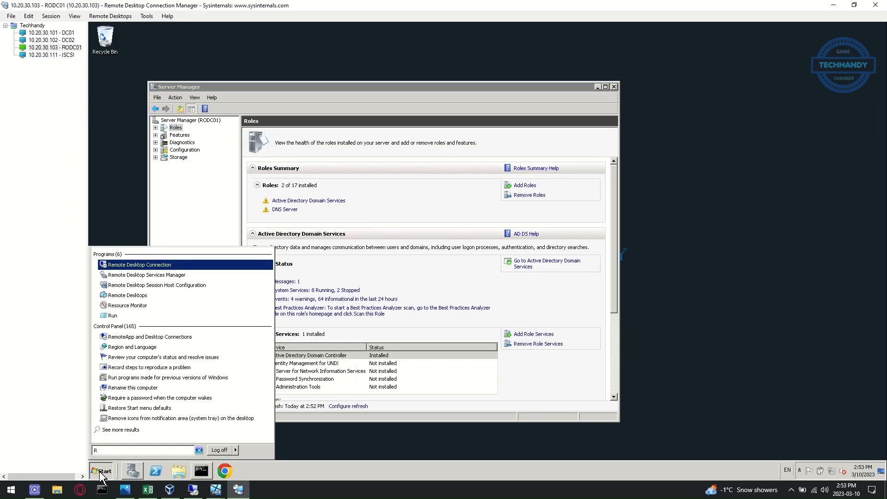
{"action": "key", "text": "Return"}
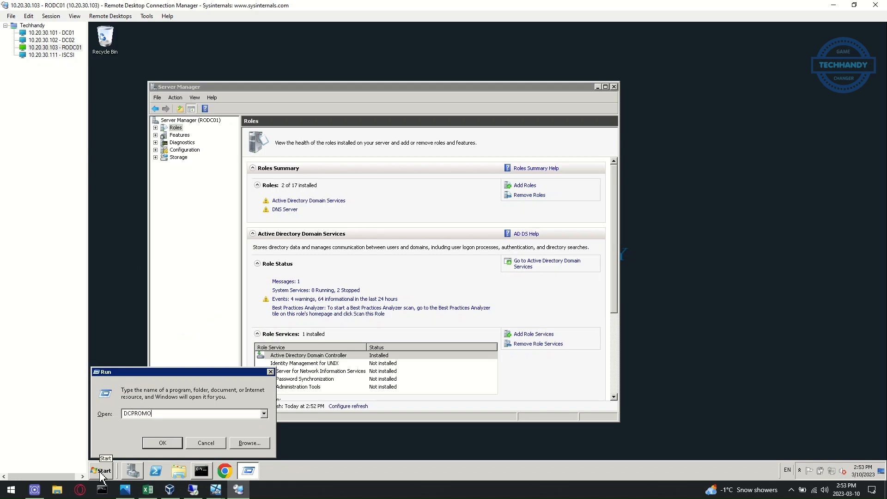
{"action": "key", "text": "Return"}
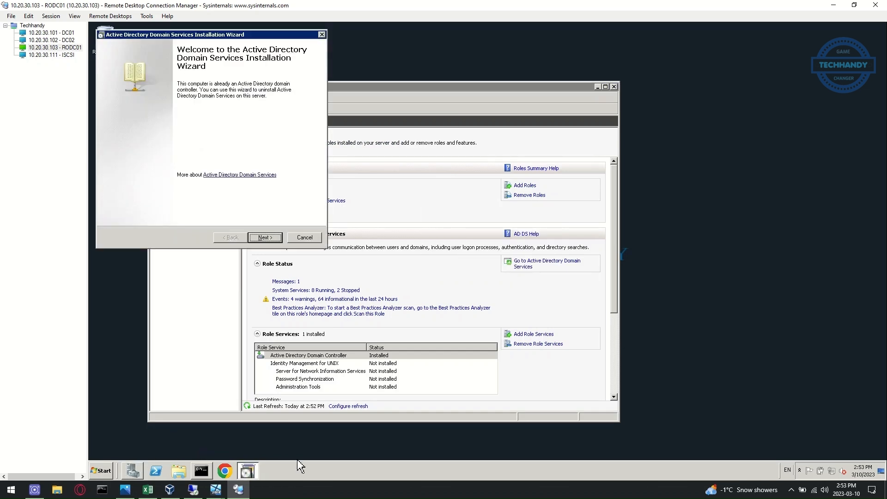
Step through the removal wizard, set a new administrator password, and enable reboot on completion
{"action": "left_click", "coordinate": [274, 238]}
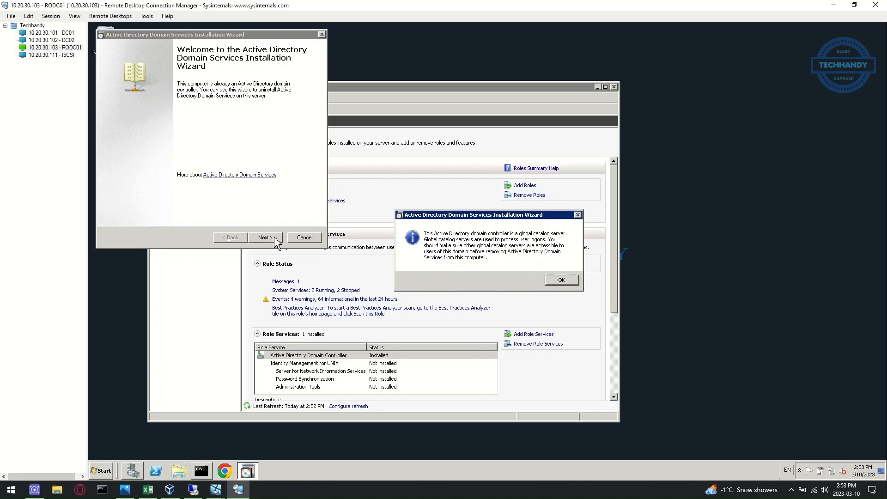
{"action": "left_click", "coordinate": [561, 280]}
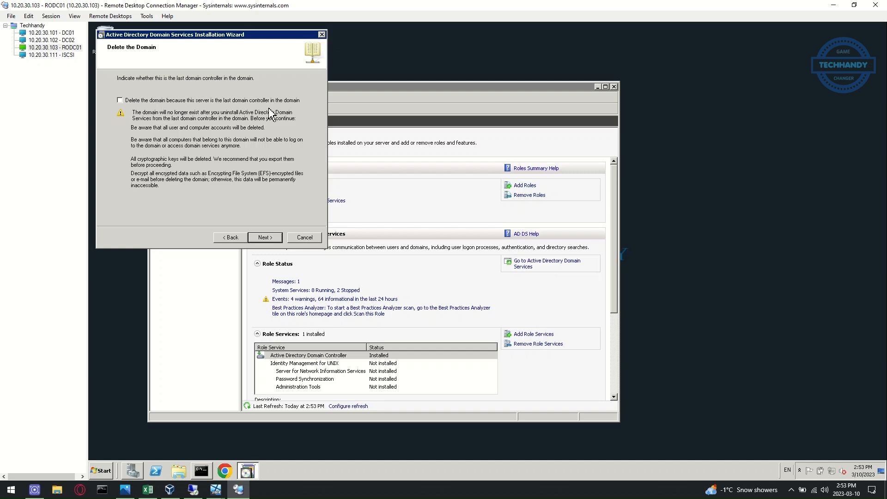
{"action": "left_click", "coordinate": [275, 240]}
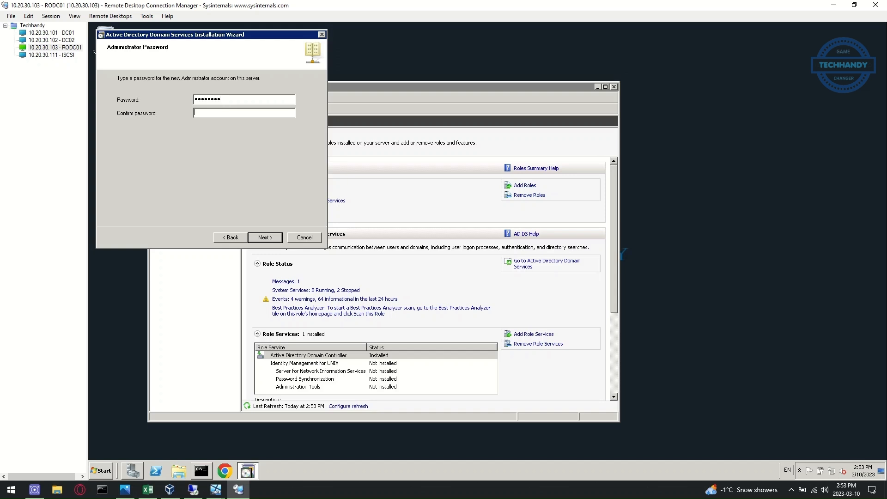
{"action": "type", "text": "••"}
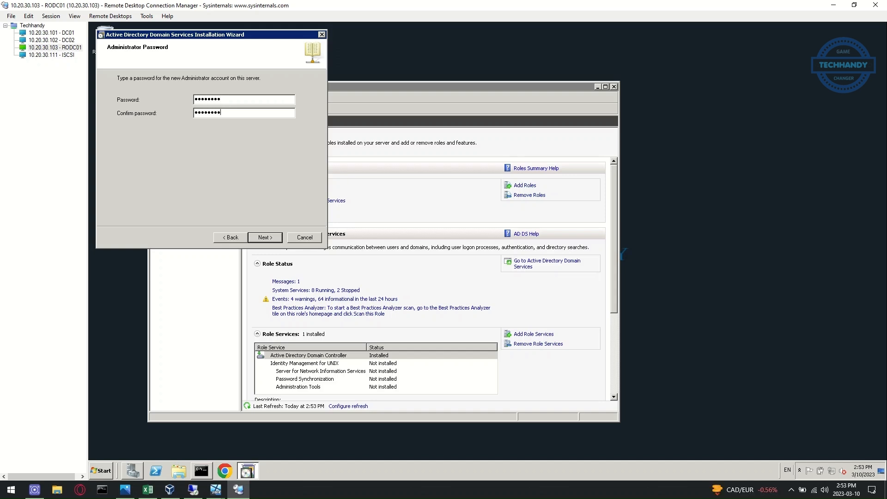
{"action": "type", "text": "•••••"}
{"action": "left_click", "coordinate": [269, 239]}
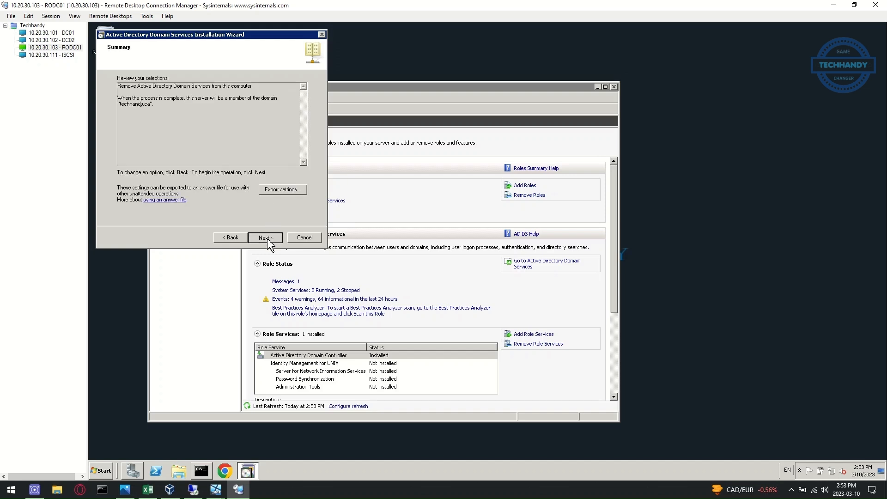
{"action": "left_click", "coordinate": [268, 239]}
{"action": "left_click", "coordinate": [395, 296]}
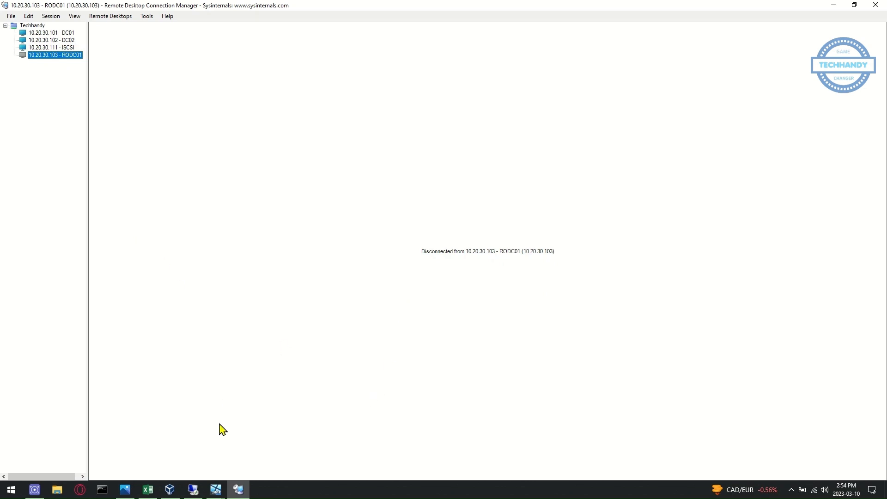
Bring up the Server_08R2_01 VirtualBox window and move it to the right
{"action": "left_click", "coordinate": [216, 490]}
{"action": "left_click", "coordinate": [323, 453]}
{"action": "left_click", "coordinate": [216, 490]}
{"action": "left_click", "coordinate": [305, 447]}
{"action": "left_click_drag", "start_coordinate": [257, 44], "coordinate": [611, 55]}
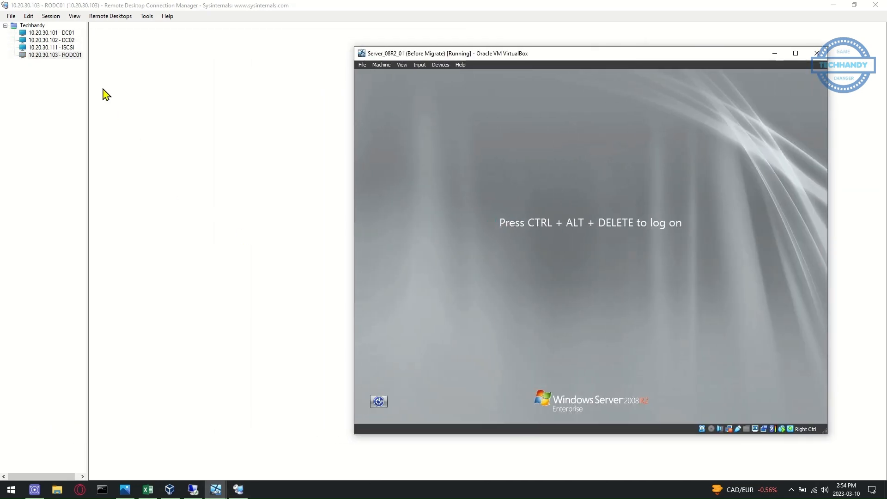
Reconnect to RODC01 and view the installed roles in Server Manager
{"action": "double_click", "coordinate": [67, 56]}
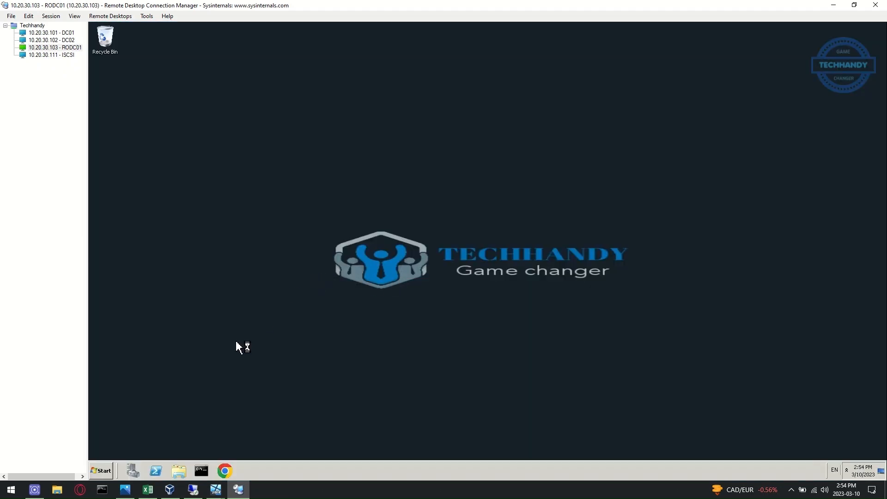
{"action": "left_click", "coordinate": [132, 475]}
{"action": "left_click", "coordinate": [176, 128]}
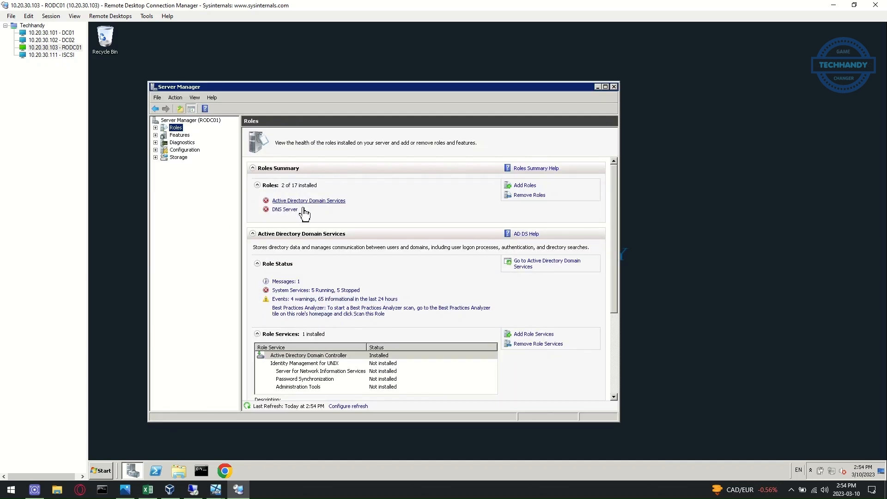
Remove Active Directory Domain Services and DNS Server from RODC01, then restart it now
{"action": "left_click", "coordinate": [530, 196]}
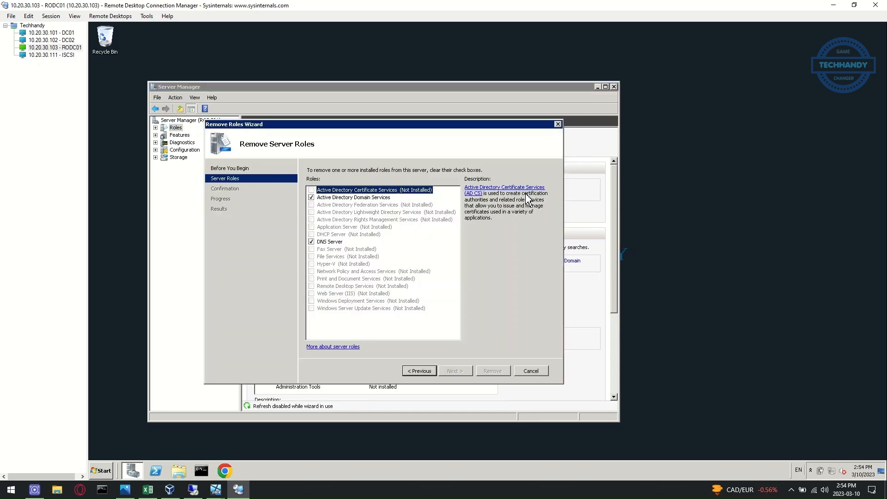
{"action": "left_click", "coordinate": [310, 197]}
{"action": "left_click", "coordinate": [310, 242]}
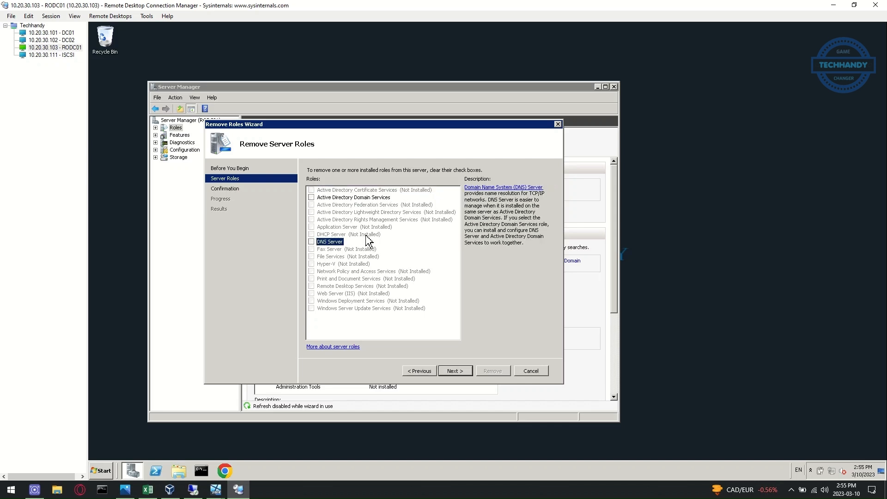
{"action": "left_click", "coordinate": [466, 373]}
{"action": "left_click", "coordinate": [489, 373]}
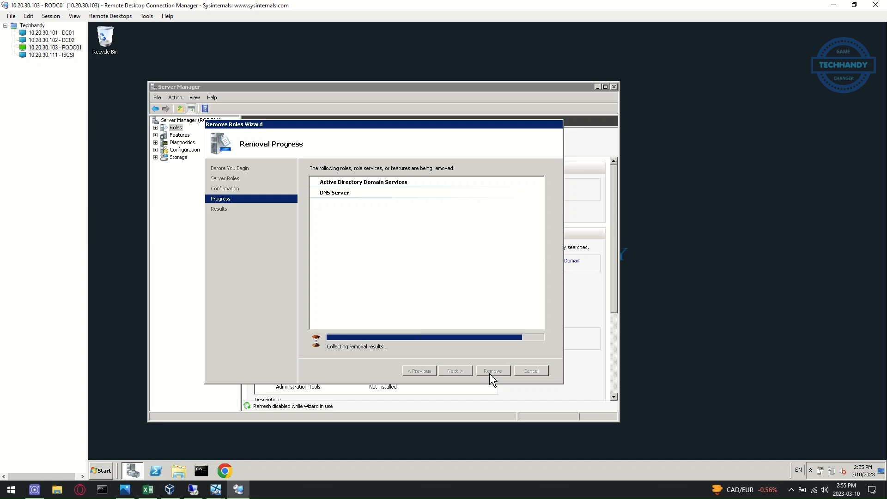
{"action": "left_click", "coordinate": [489, 373]}
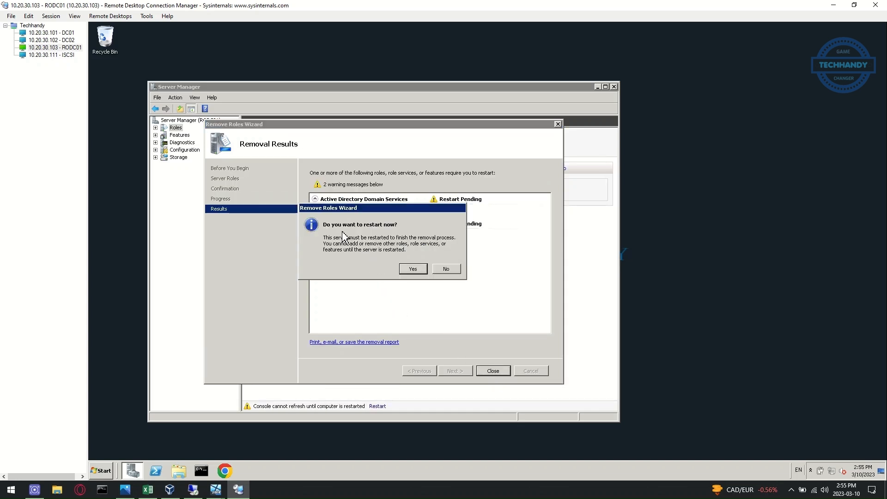
{"action": "left_click", "coordinate": [419, 267]}
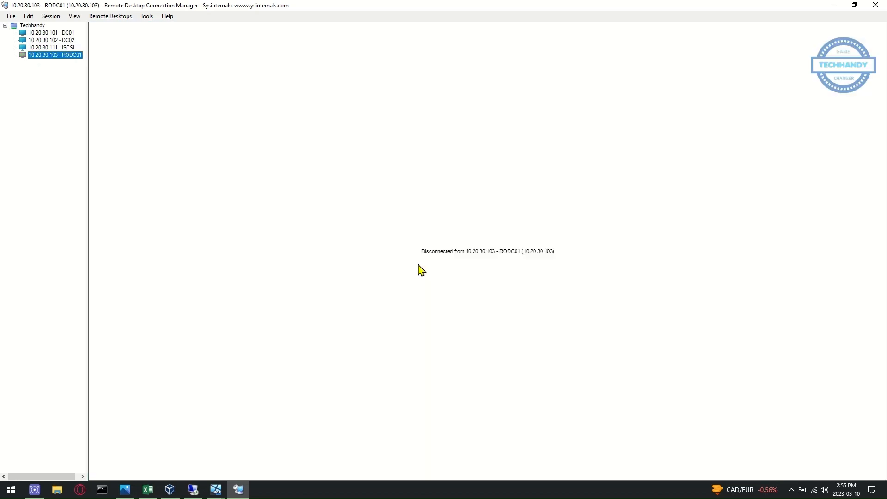
Colour the 'Demote and decommission existing RODC01 Server2008R2 (dcpromo)' line red, then select the next bullet
{"action": "left_click", "coordinate": [216, 489]}
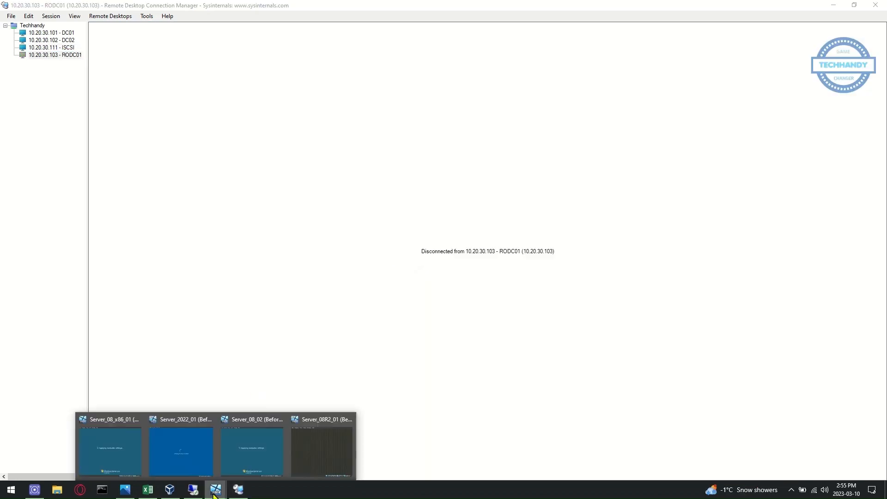
{"action": "left_click", "coordinate": [145, 489]}
{"action": "left_click_drag", "start_coordinate": [73, 235], "coordinate": [379, 238]}
{"action": "left_click", "coordinate": [406, 233]}
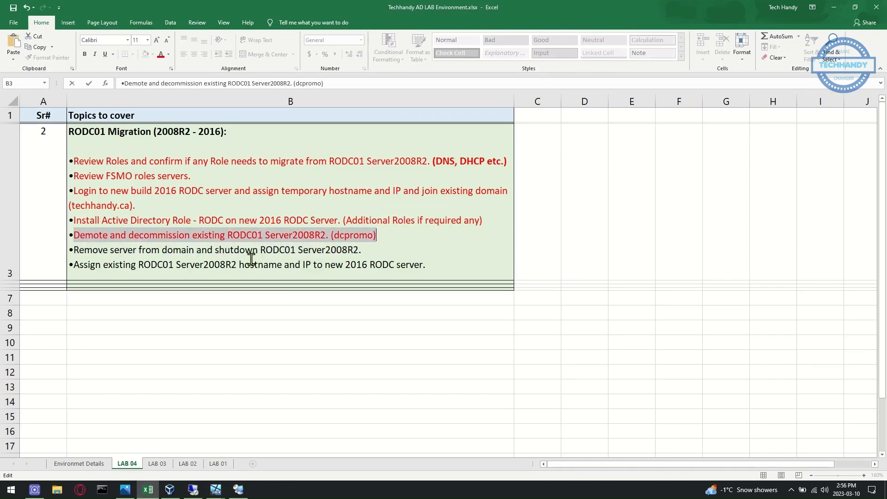
{"action": "left_click", "coordinate": [144, 265]}
{"action": "left_click_drag", "start_coordinate": [73, 250], "coordinate": [365, 250]}
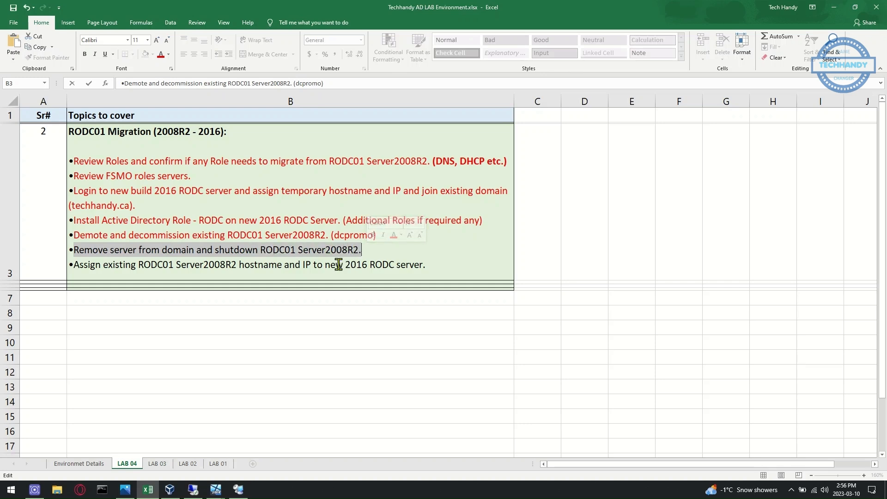
Reconnect RODC01, then refresh Domain Controllers and Computers in DC01's ADUC
{"action": "left_click", "coordinate": [238, 491]}
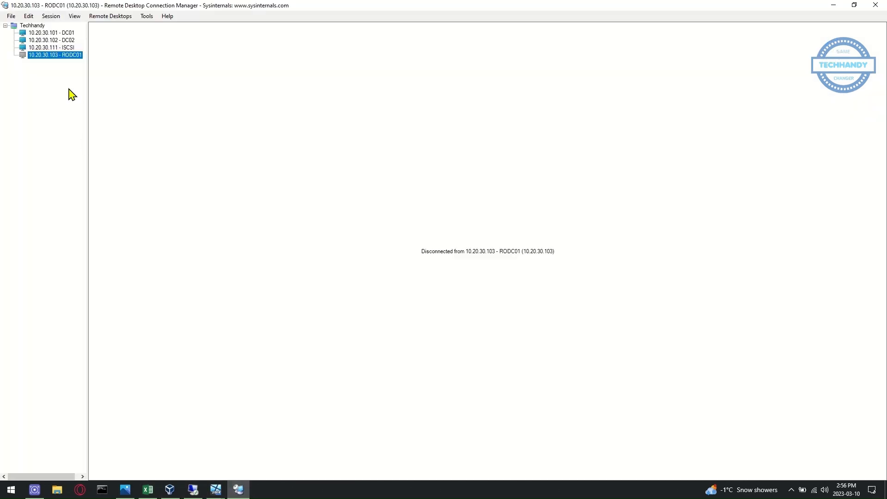
{"action": "double_click", "coordinate": [67, 56]}
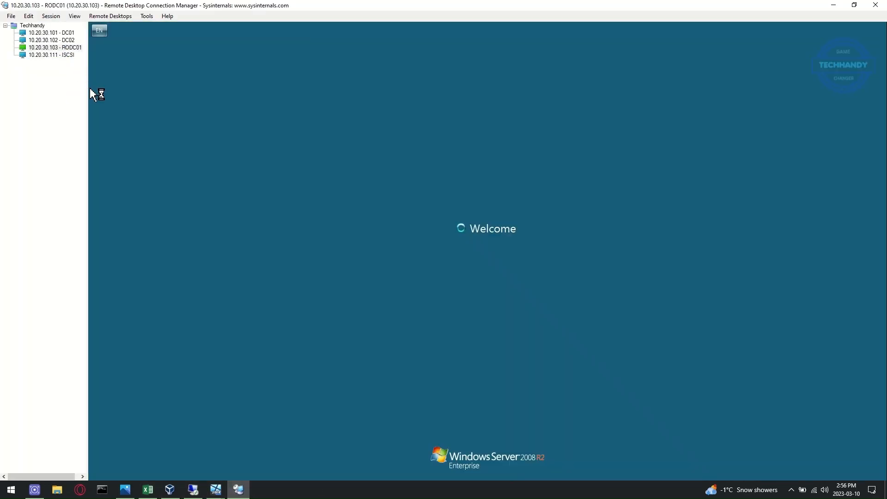
{"action": "left_click", "coordinate": [55, 33]}
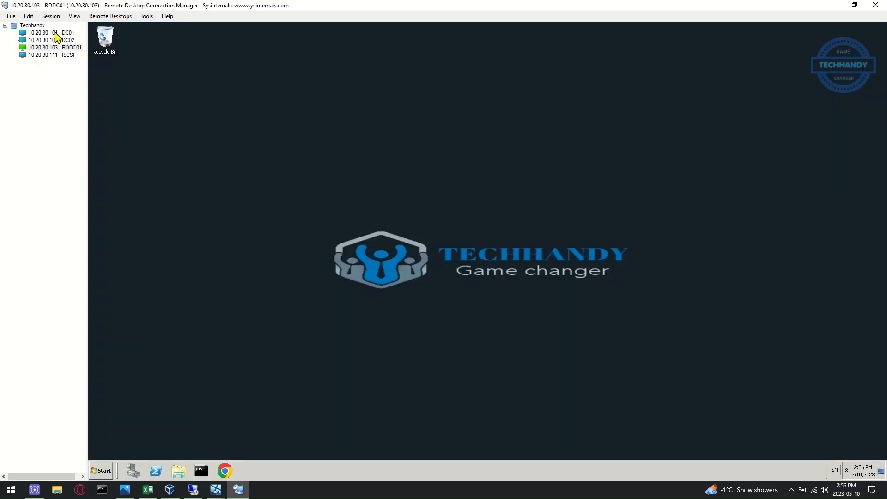
{"action": "left_click", "coordinate": [522, 172]}
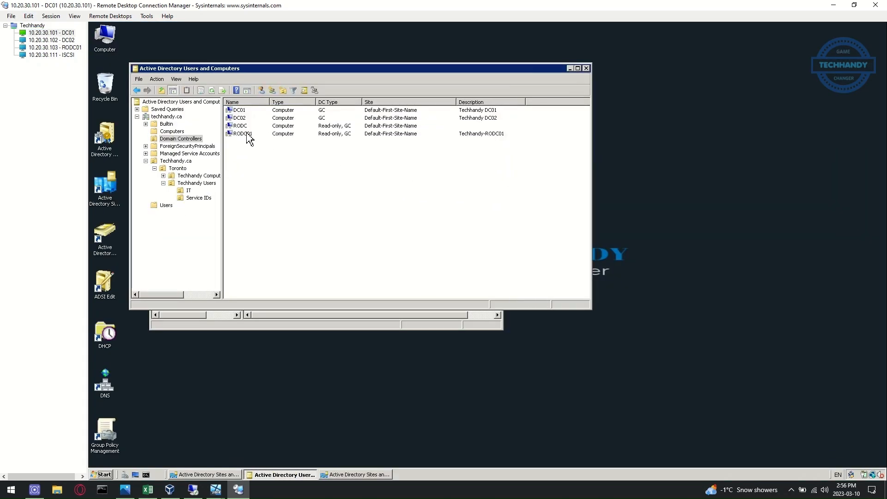
{"action": "left_click", "coordinate": [211, 90]}
{"action": "left_click", "coordinate": [177, 132]}
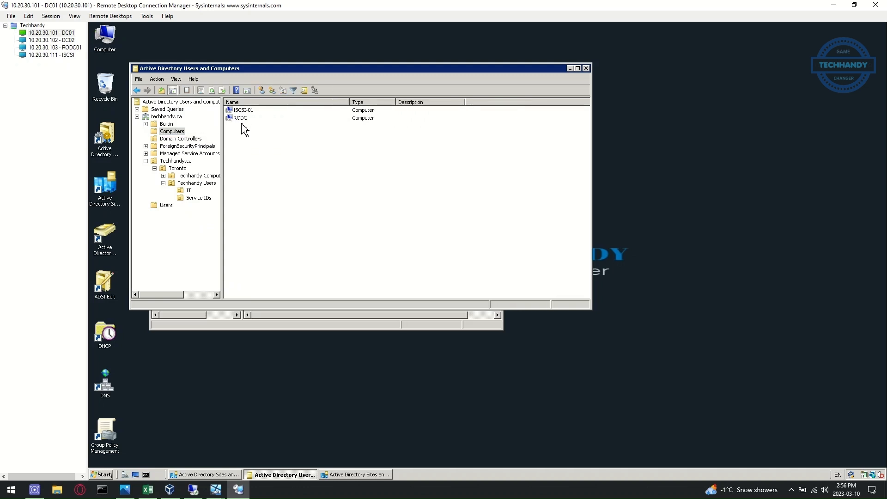
{"action": "left_click", "coordinate": [212, 90]}
Close RODC01's role-removal results and its Server Manager
{"action": "left_click", "coordinate": [71, 48]}
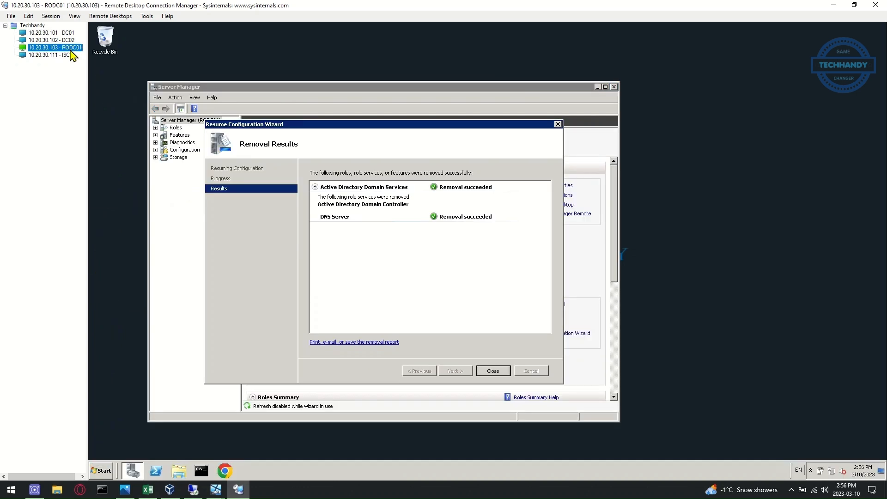
{"action": "left_click", "coordinate": [499, 372]}
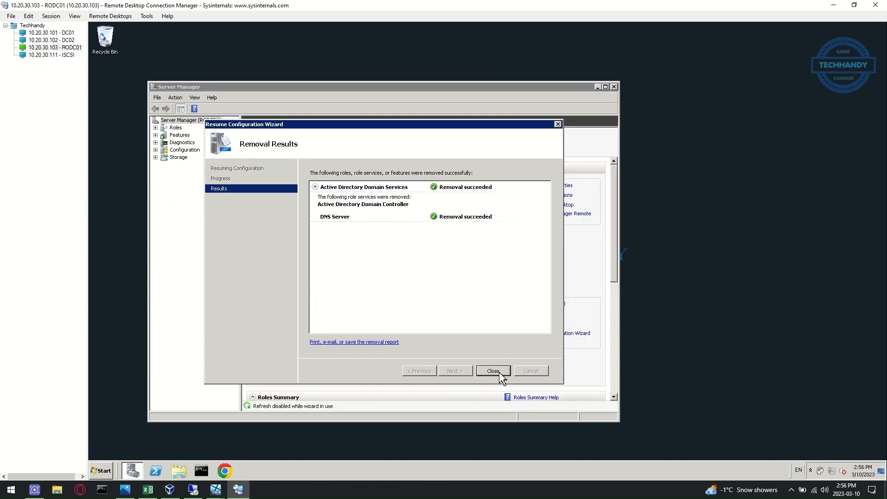
{"action": "left_click", "coordinate": [494, 371]}
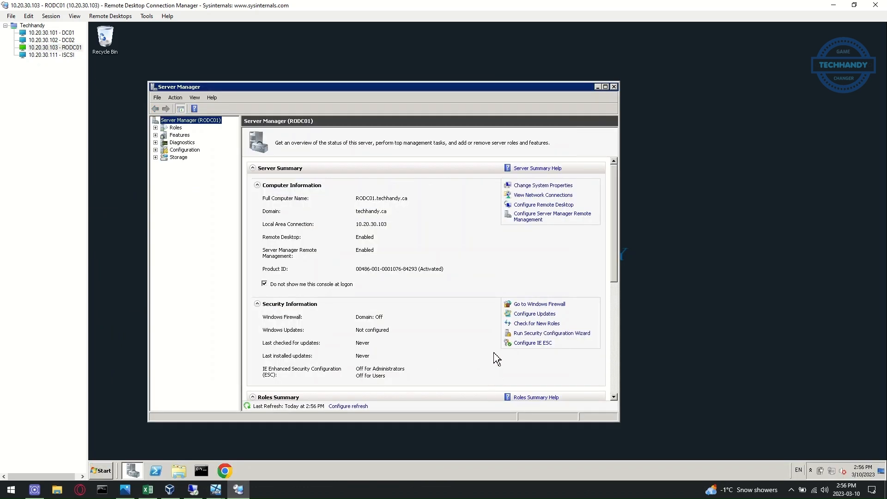
{"action": "left_click", "coordinate": [614, 87]}
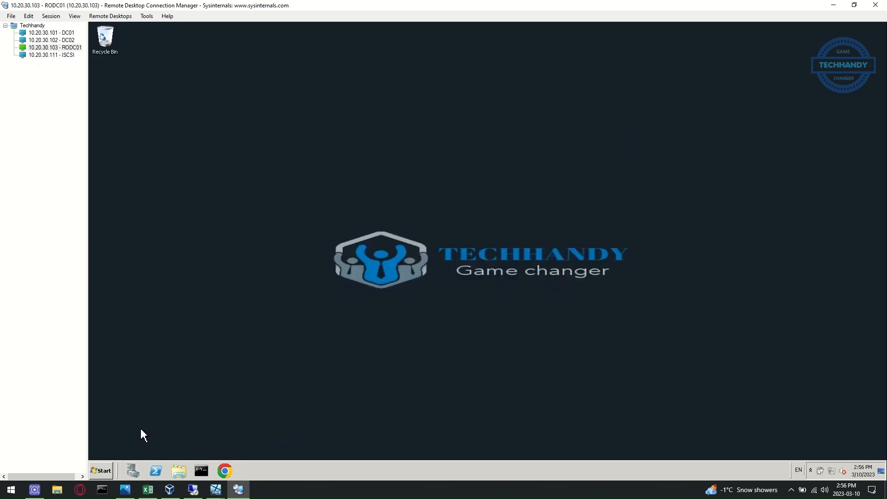
Move RODC01 from techhandy.ca into WORKGROUP, declining the immediate restart
{"action": "left_click", "coordinate": [133, 470]}
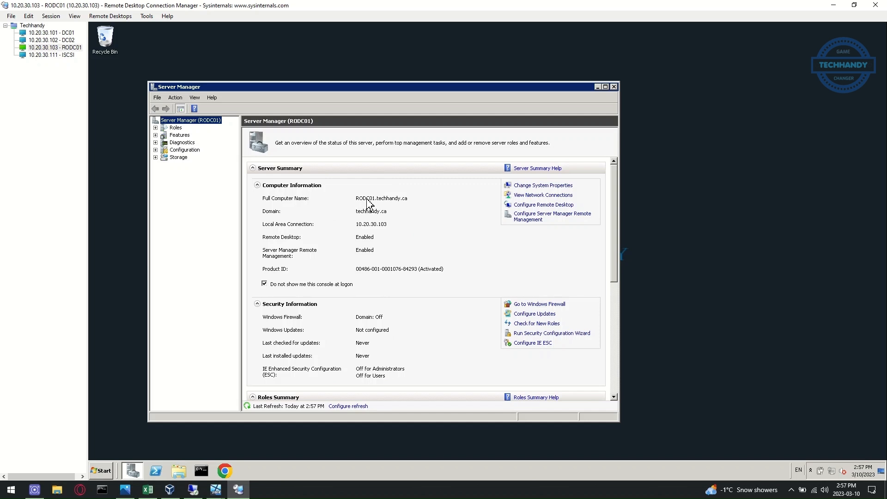
{"action": "left_click", "coordinate": [563, 186]}
{"action": "left_click", "coordinate": [325, 212]}
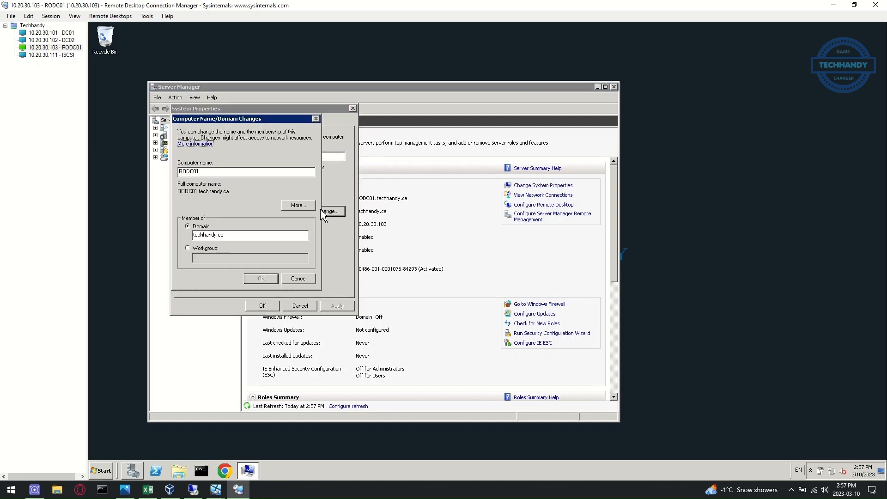
{"action": "left_click", "coordinate": [188, 248]}
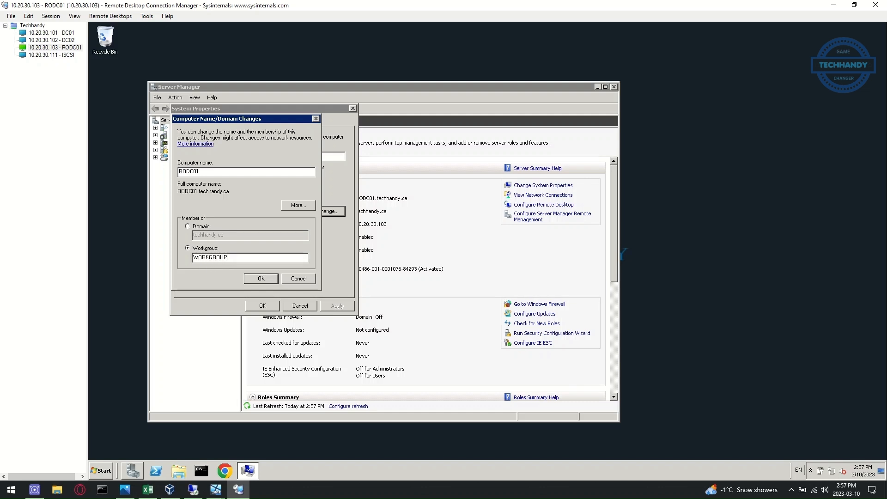
{"action": "left_click", "coordinate": [260, 279]}
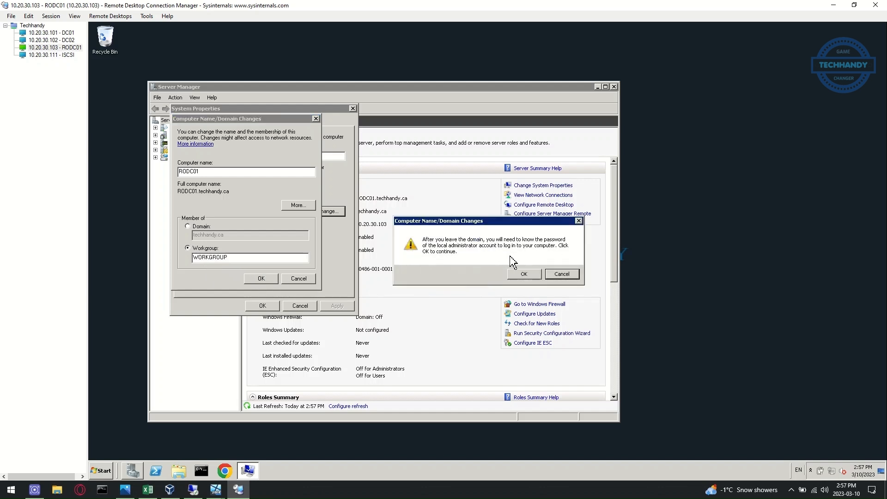
{"action": "left_click", "coordinate": [531, 274]}
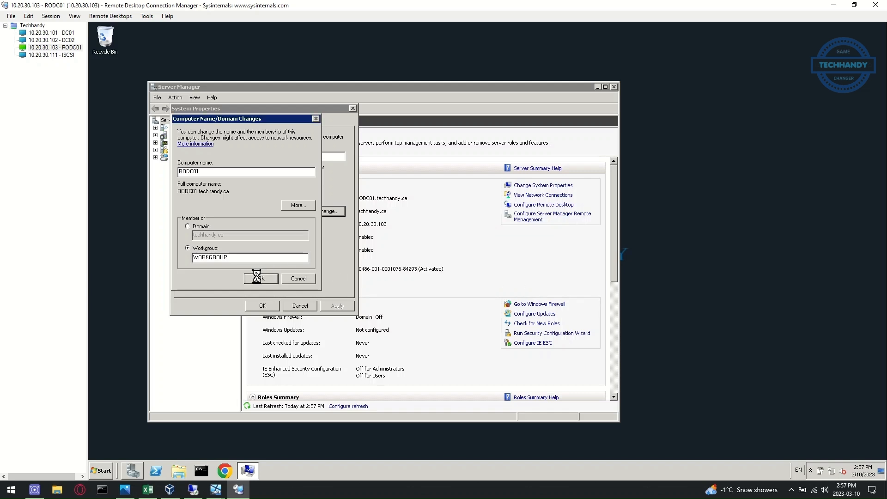
{"action": "left_click", "coordinate": [530, 275]}
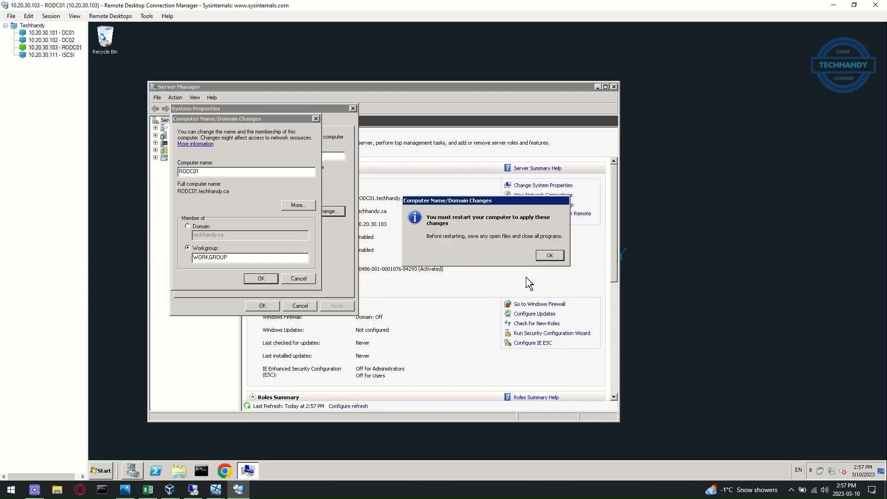
{"action": "left_click", "coordinate": [525, 262]}
{"action": "left_click", "coordinate": [264, 306]}
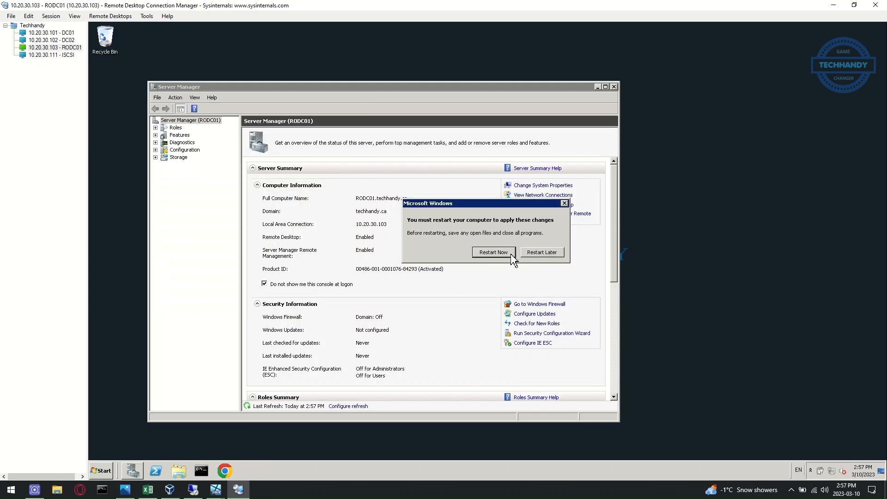
{"action": "left_click", "coordinate": [565, 204]}
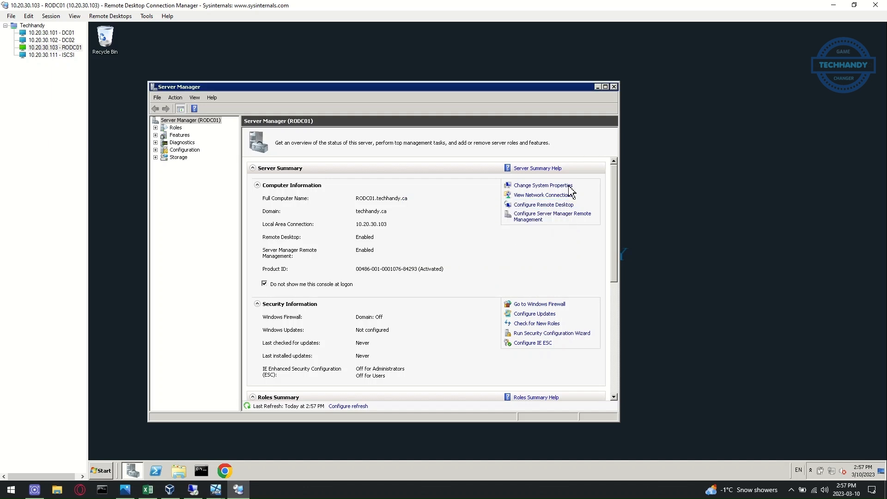
{"action": "left_click", "coordinate": [614, 87]}
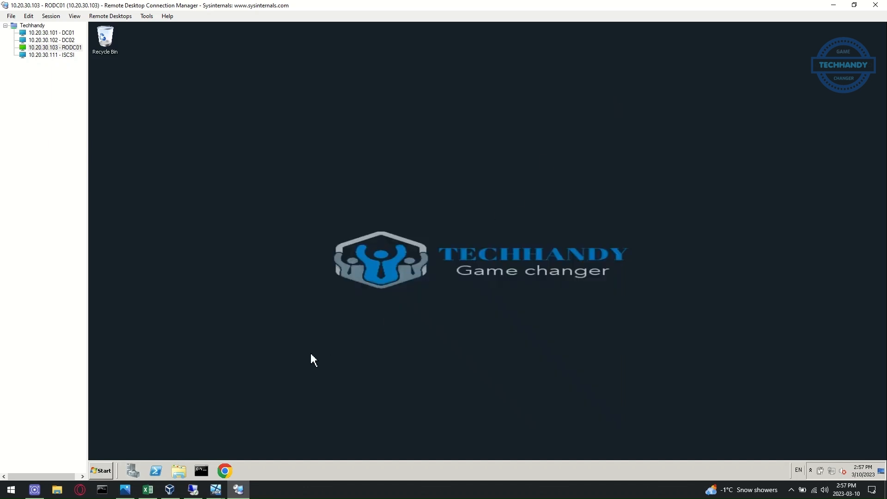
Shut RODC01 down as a planned shutdown with the comment 'Demoted'
{"action": "left_click", "coordinate": [99, 471]}
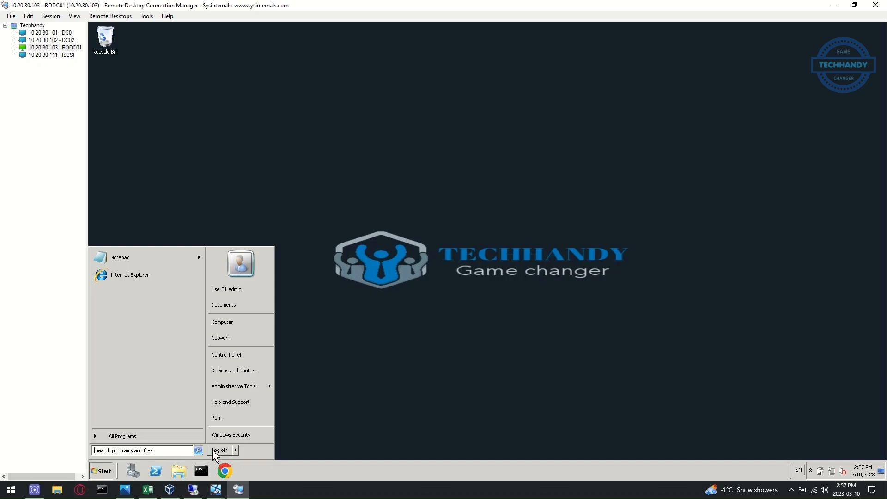
{"action": "left_click", "coordinate": [236, 450]}
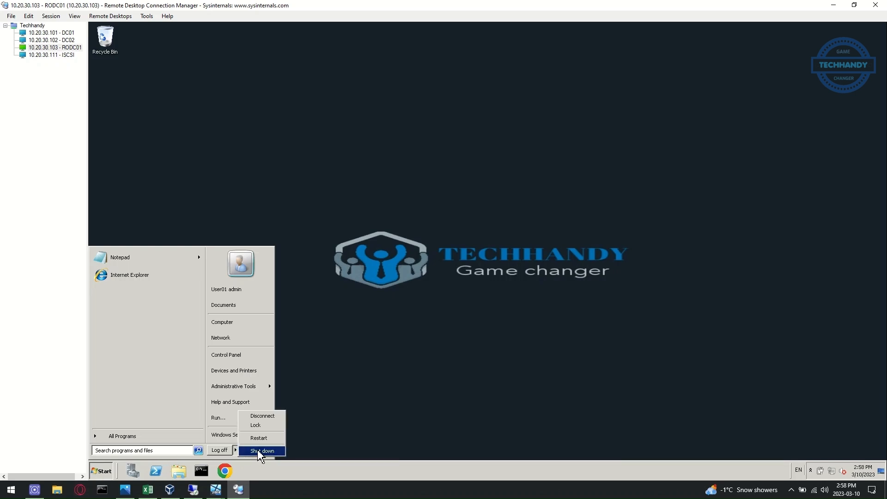
{"action": "left_click", "coordinate": [259, 451]}
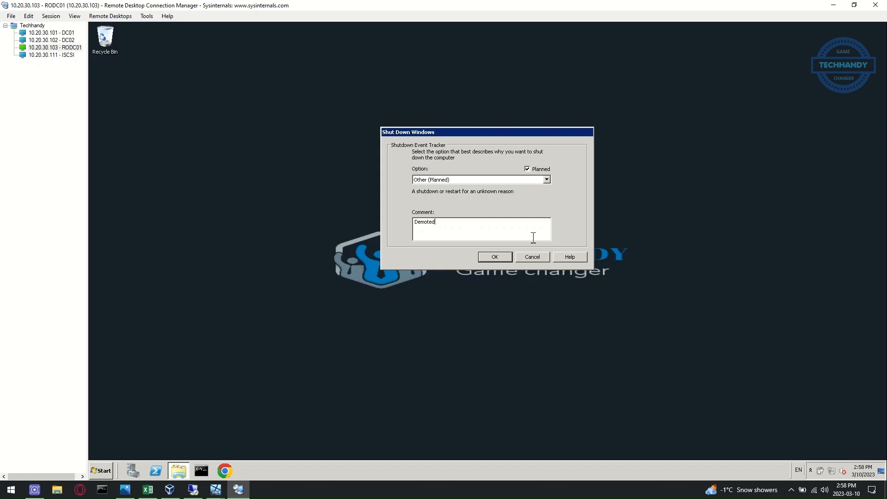
{"action": "left_click", "coordinate": [495, 256]}
{"action": "left_click", "coordinate": [521, 279]}
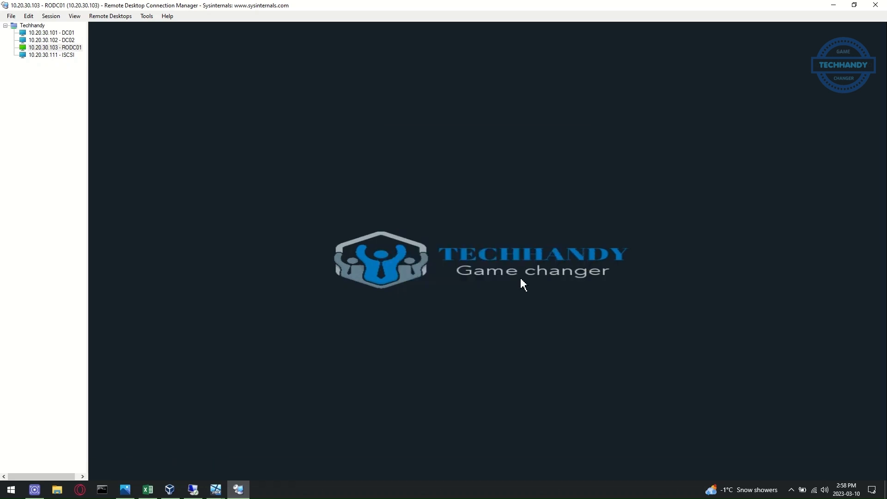
Delete the RODC01 account from DC01's Computers container and show the techhandy.ca DNS zone
{"action": "left_click", "coordinate": [59, 33]}
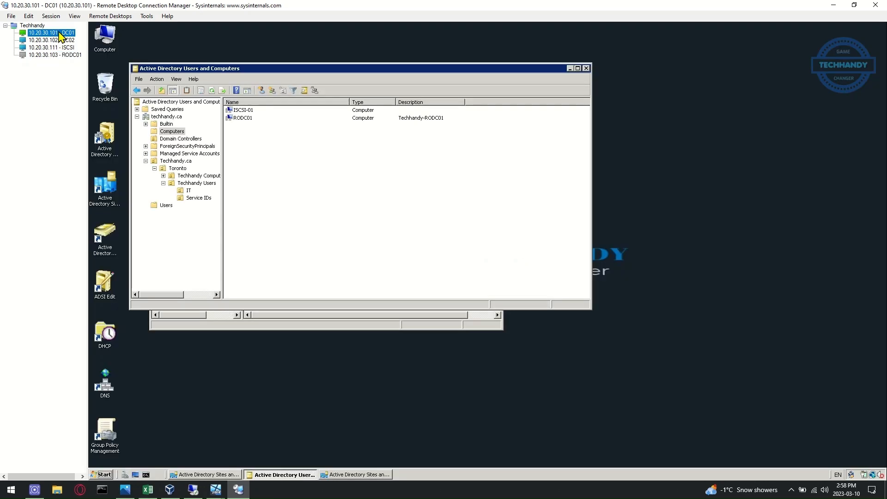
{"action": "left_click", "coordinate": [212, 90]}
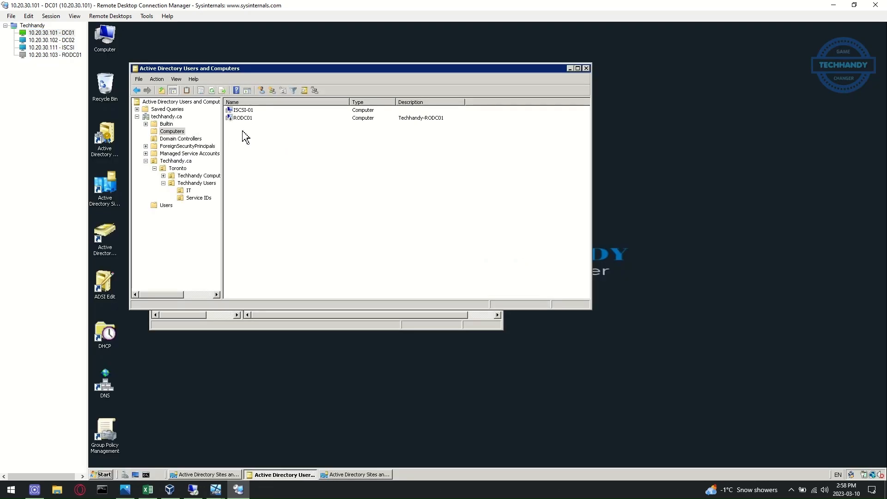
{"action": "left_click", "coordinate": [209, 92]}
{"action": "left_click", "coordinate": [259, 118]}
{"action": "right_click", "coordinate": [260, 121]}
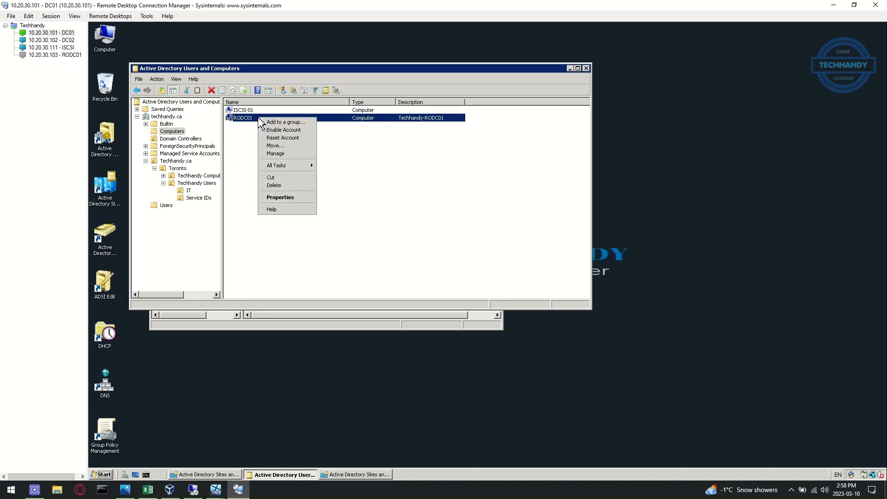
{"action": "left_click", "coordinate": [301, 185]}
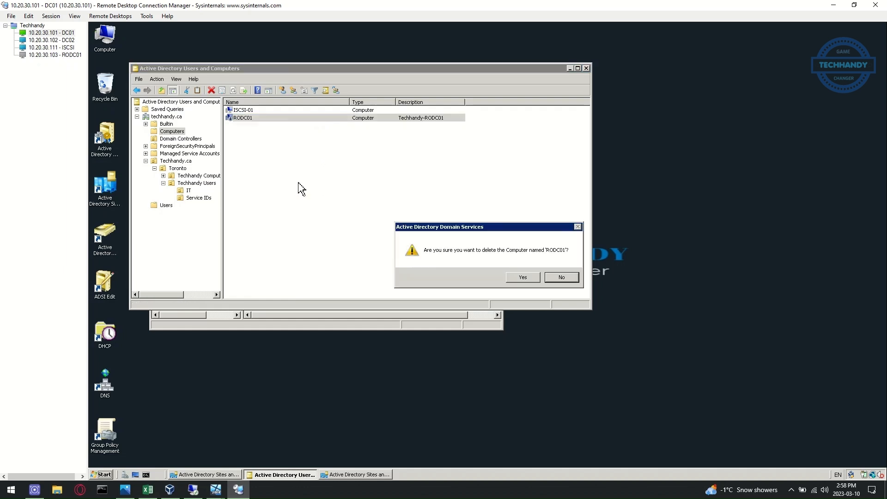
{"action": "left_click", "coordinate": [523, 278]}
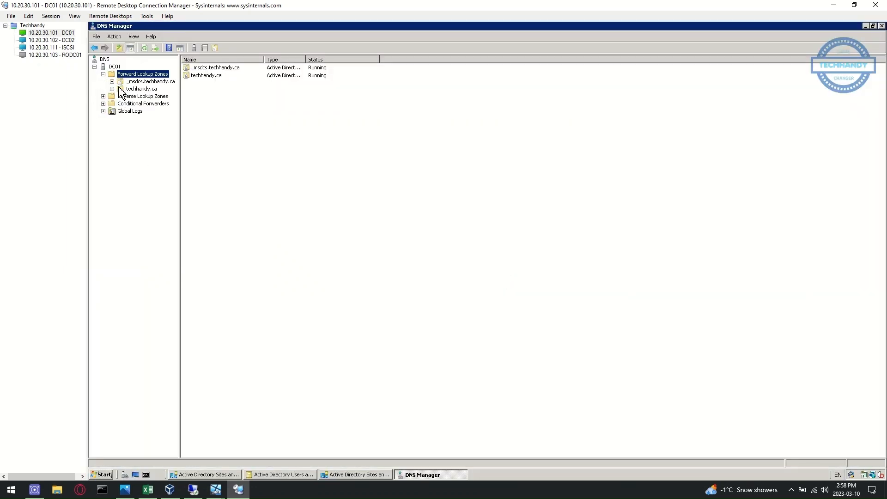
{"action": "left_click", "coordinate": [119, 88]}
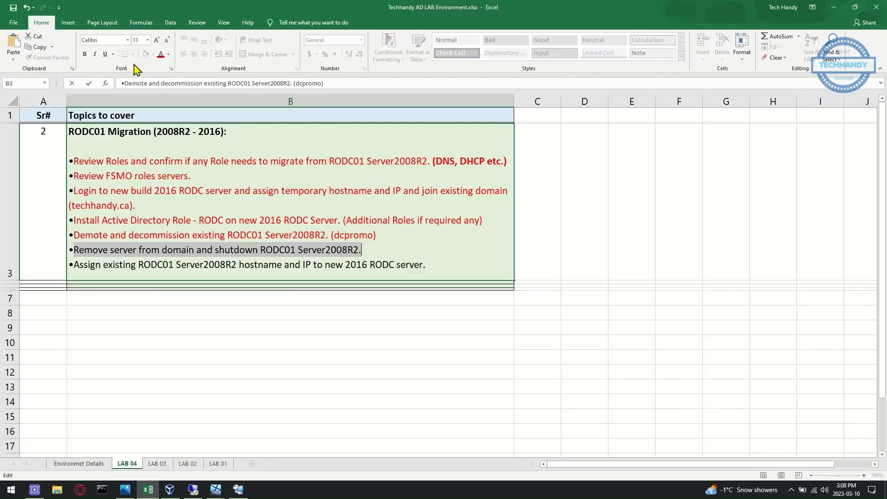
Colour the 'Remove server from domain and shutdown RODC01 Server2008R2.' checklist line red, then select the last checklist line
{"action": "left_click", "coordinate": [161, 55]}
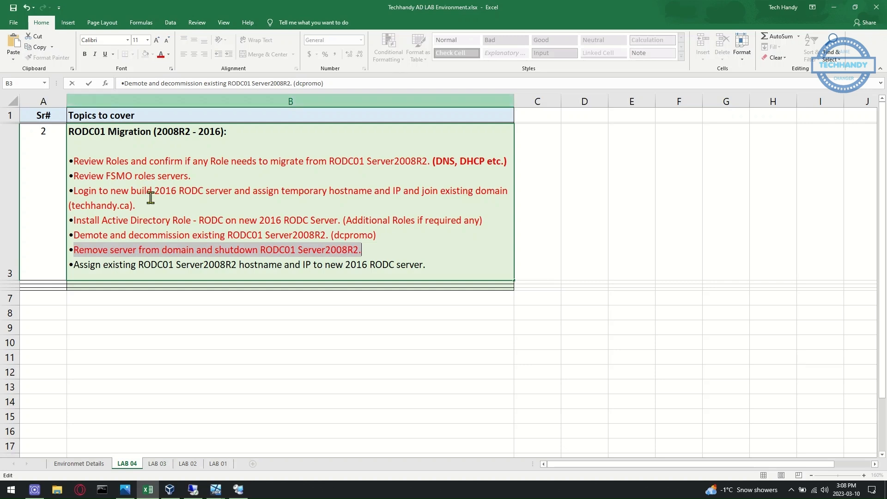
{"action": "left_click", "coordinate": [144, 269]}
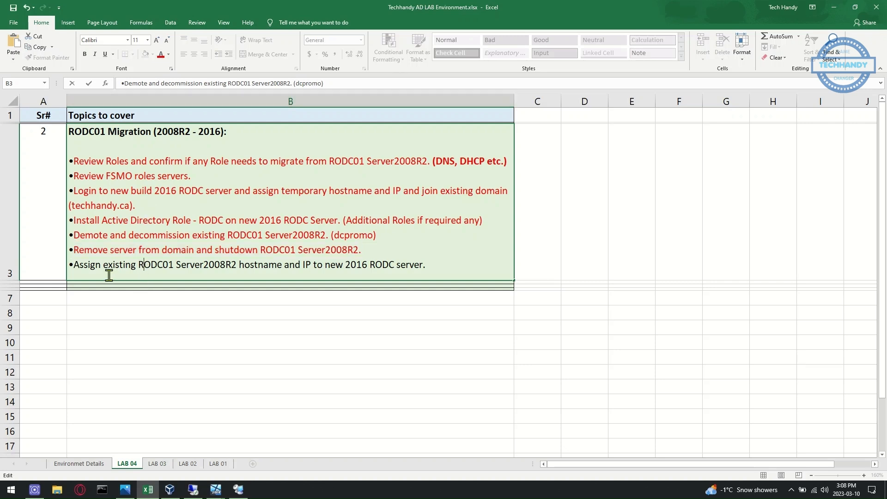
{"action": "left_click_drag", "start_coordinate": [74, 266], "coordinate": [450, 271]}
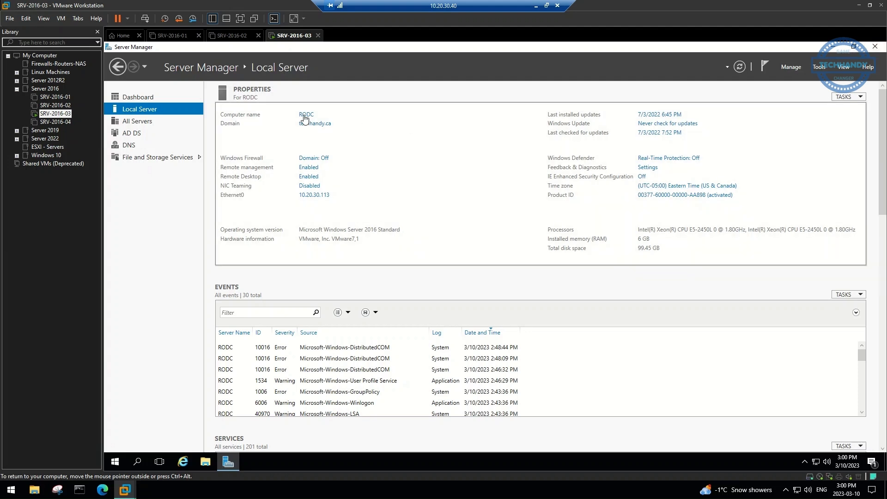
Attempt to rename the server to RODC01, authenticating with the domain admin account and password
{"action": "left_click", "coordinate": [315, 125]}
{"action": "left_click", "coordinate": [300, 190]}
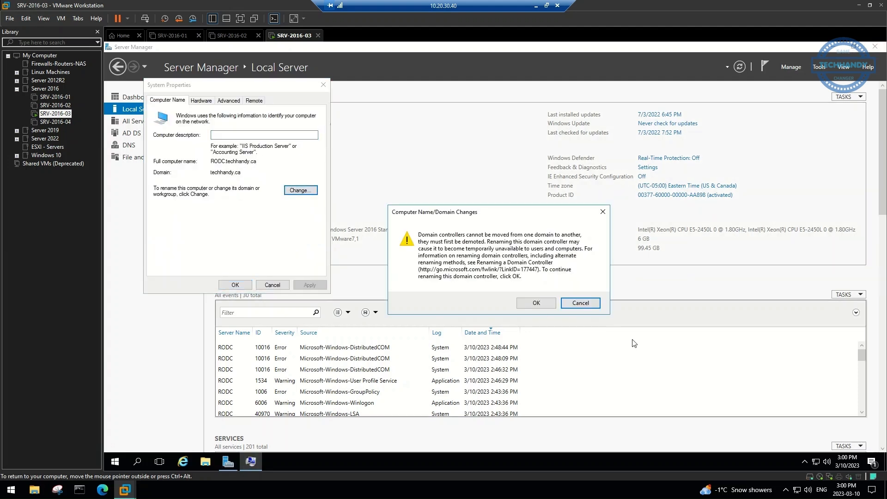
{"action": "left_click", "coordinate": [531, 303]}
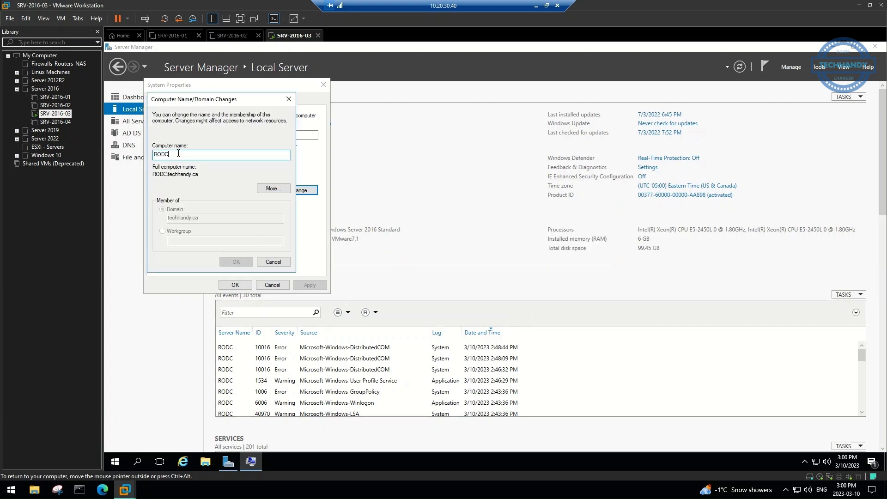
{"action": "type", "text": "01"}
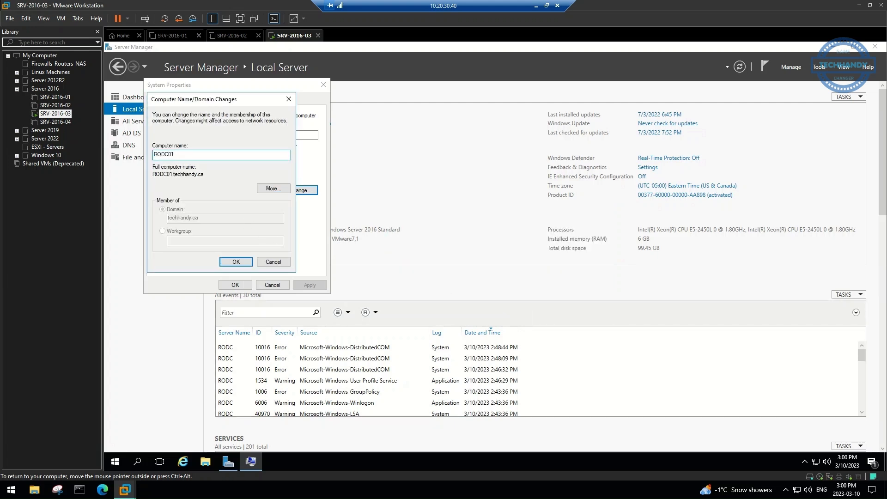
{"action": "left_click", "coordinate": [242, 265]}
{"action": "type", "text": "techhandy\\"}
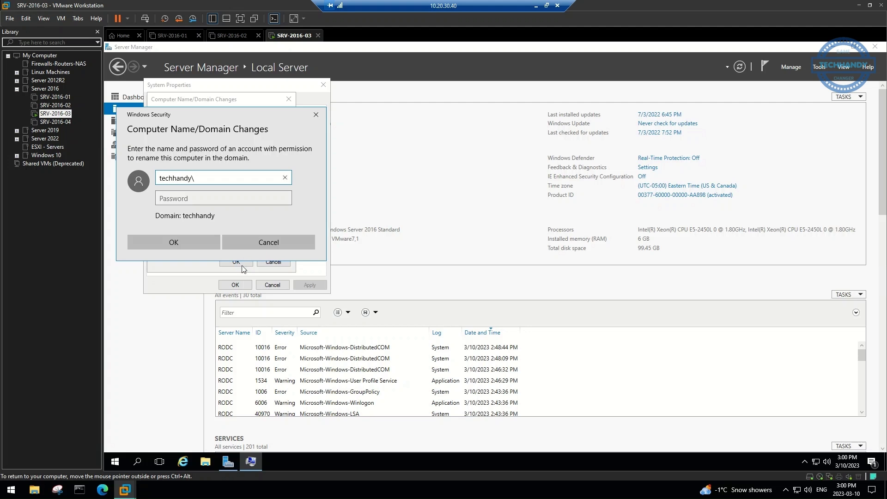
{"action": "type", "text": "admin01"}
{"action": "key", "text": "Tab"}
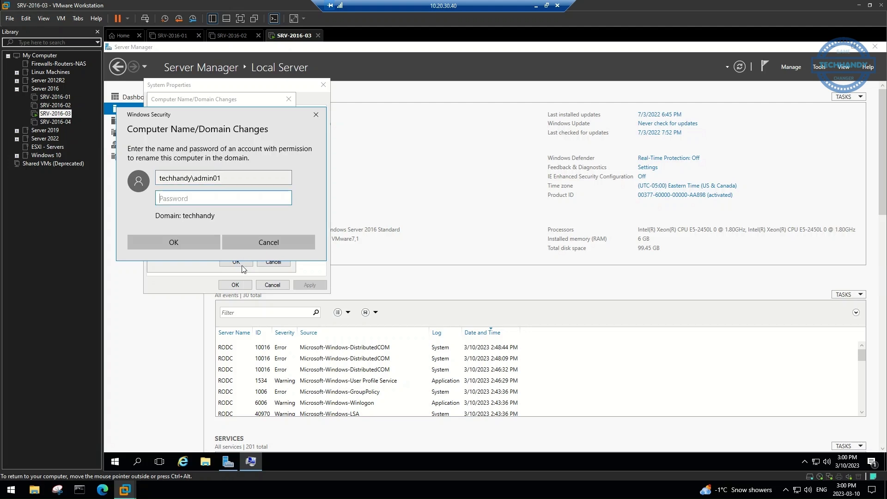
{"action": "type", "text": "***"}
{"action": "left_click", "coordinate": [172, 243]}
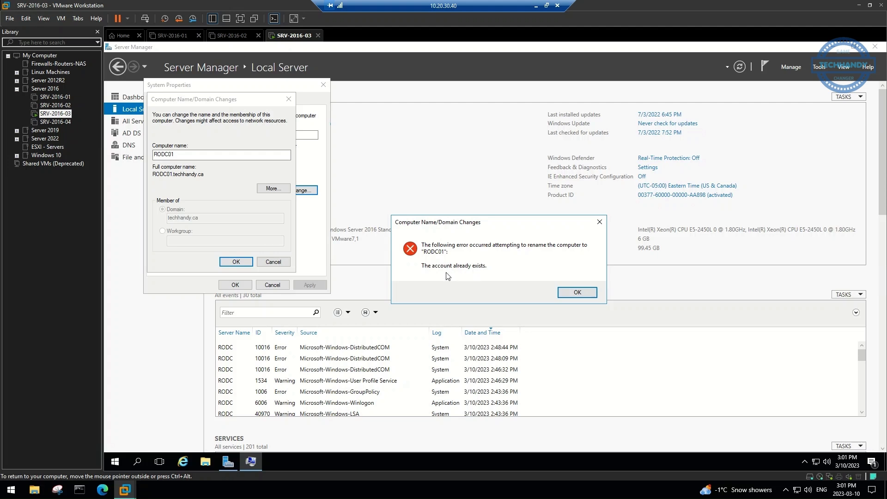
In Sites and Services on DC01, run Replicate Now on DC01's and DC02's NTDS connections
{"action": "left_click", "coordinate": [536, 5]}
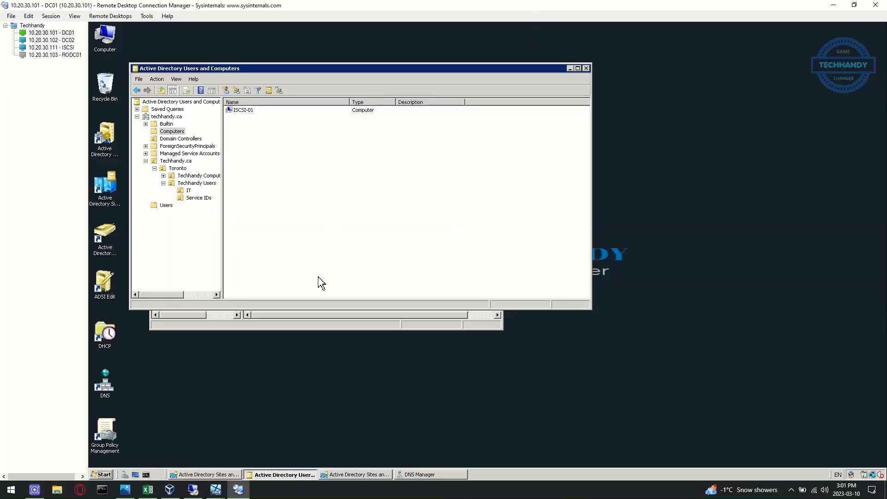
{"action": "left_click", "coordinate": [223, 326]}
{"action": "left_click", "coordinate": [222, 174]}
{"action": "left_click", "coordinate": [261, 131]}
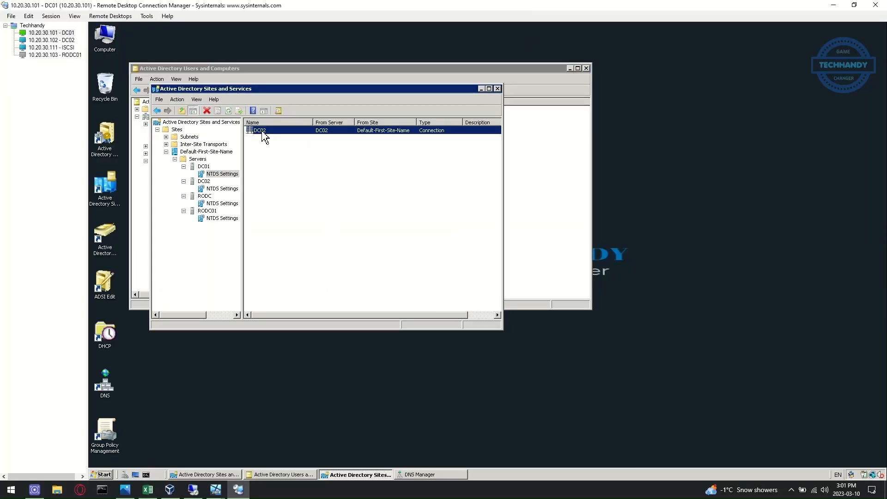
{"action": "right_click", "coordinate": [263, 133]}
{"action": "left_click", "coordinate": [279, 141]}
{"action": "left_click", "coordinate": [562, 280]}
{"action": "left_click", "coordinate": [220, 189]}
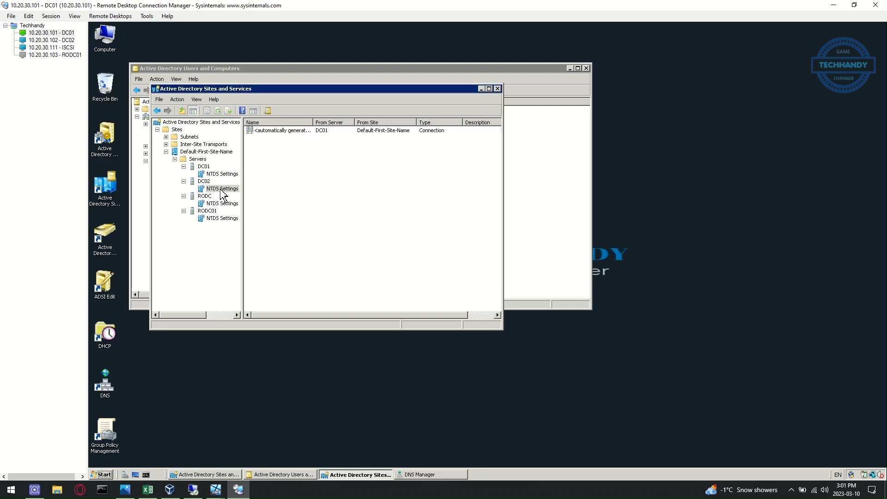
{"action": "right_click", "coordinate": [283, 131]}
{"action": "left_click", "coordinate": [306, 143]}
{"action": "left_click", "coordinate": [562, 279]}
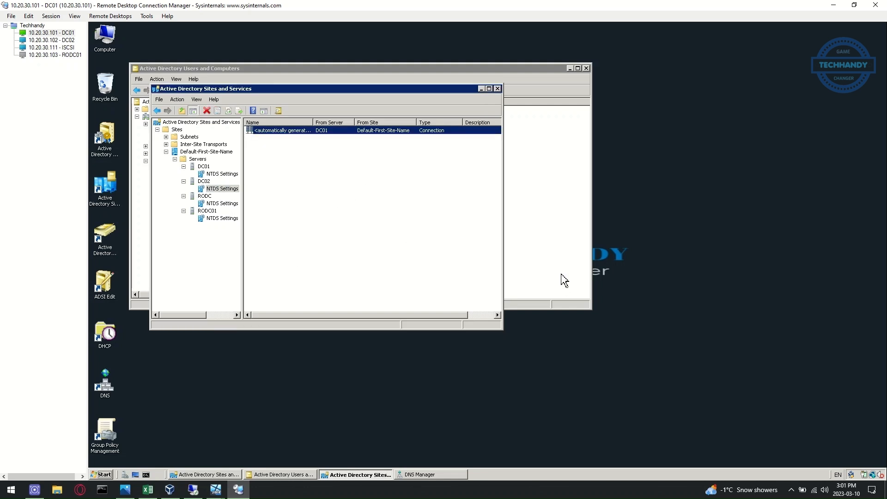
Try replicating RODC01's RODC Connection and dismiss the resulting RODC01 replication error
{"action": "left_click", "coordinate": [222, 204]}
{"action": "right_click", "coordinate": [281, 133]}
{"action": "left_click", "coordinate": [289, 139]}
{"action": "left_click", "coordinate": [222, 218]}
{"action": "left_click", "coordinate": [271, 138]}
{"action": "right_click", "coordinate": [271, 139]}
{"action": "left_click", "coordinate": [274, 143]}
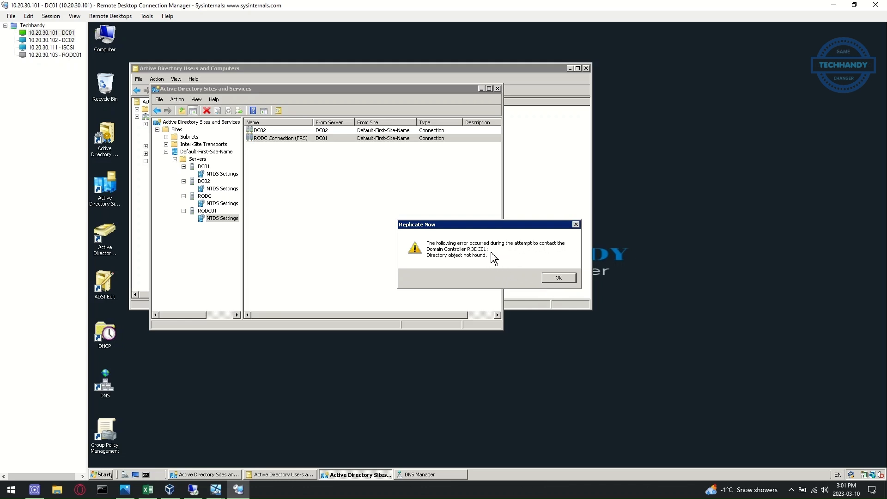
{"action": "left_click", "coordinate": [576, 224]}
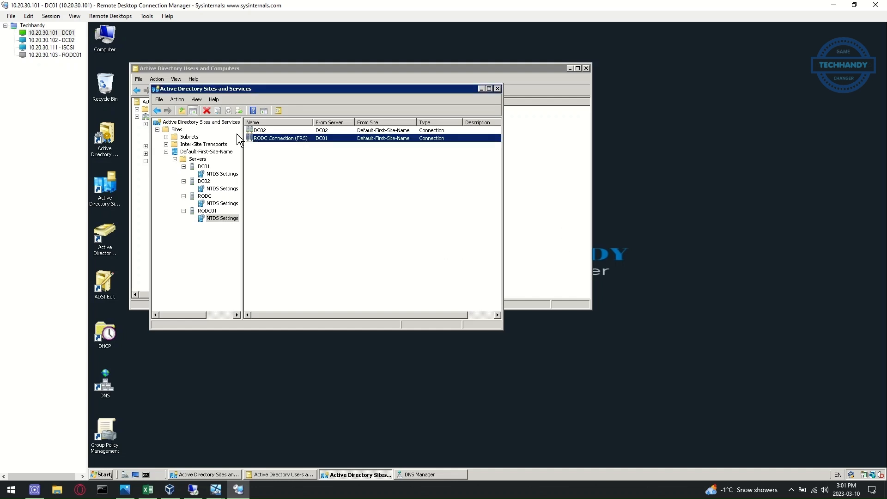
Delete the stale RODC01 server object and refresh the Servers list
{"action": "left_click", "coordinate": [231, 189]}
{"action": "left_click", "coordinate": [218, 112]}
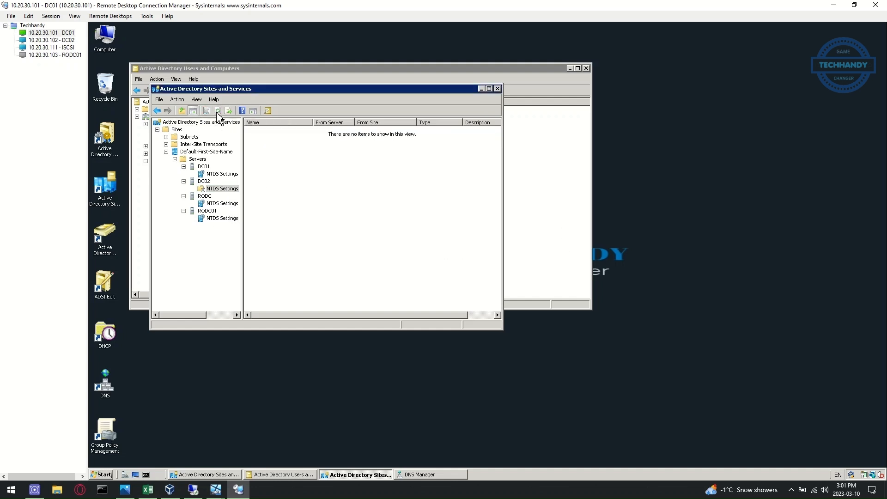
{"action": "left_click", "coordinate": [207, 211]}
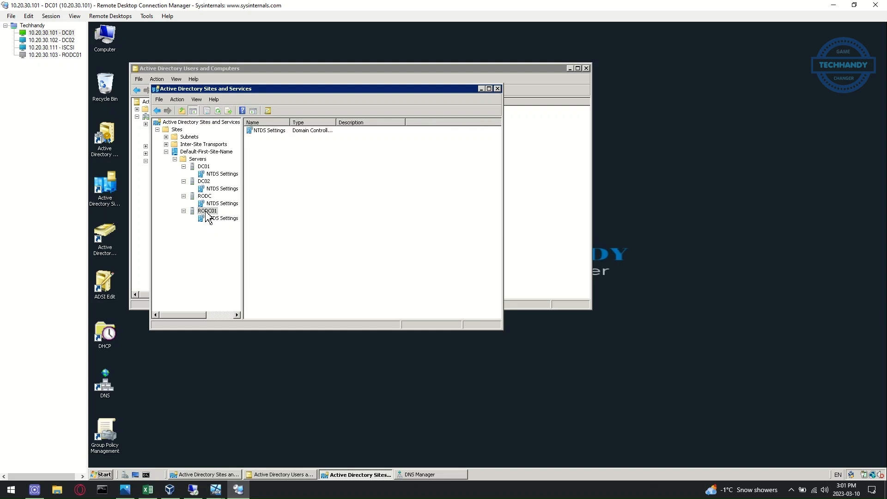
{"action": "right_click", "coordinate": [207, 213]}
{"action": "left_click", "coordinate": [240, 278]}
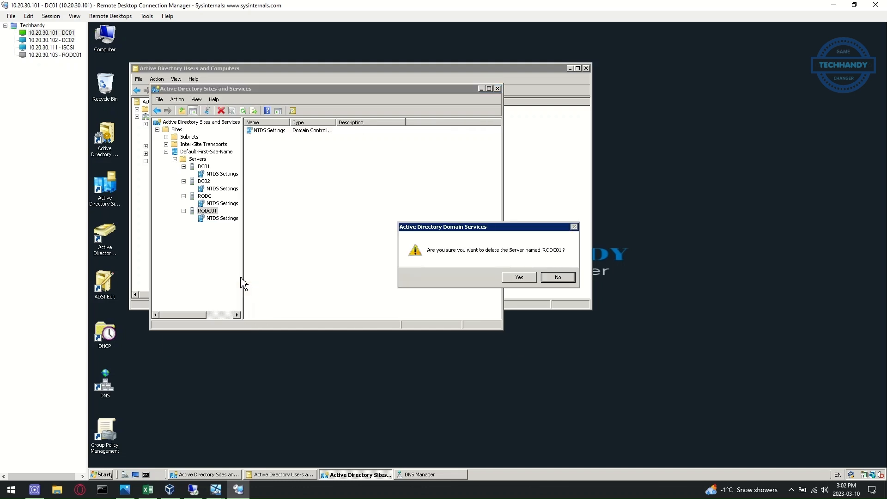
{"action": "left_click", "coordinate": [518, 278]}
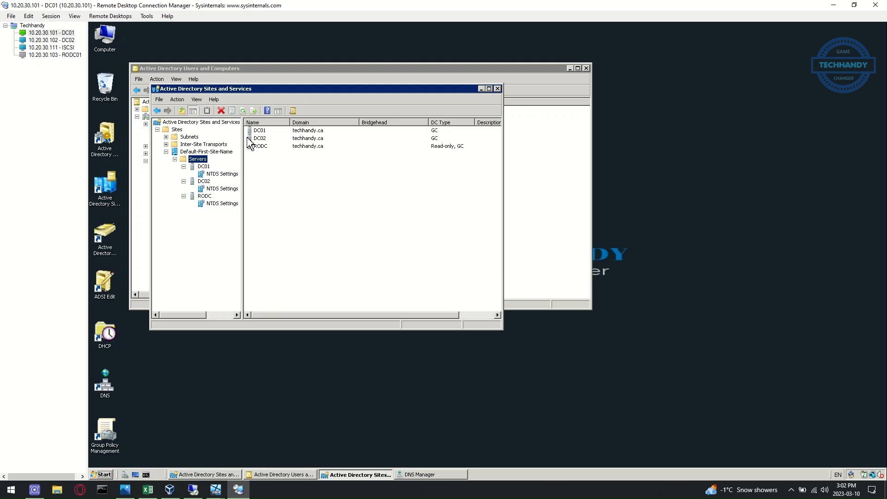
{"action": "left_click", "coordinate": [243, 111]}
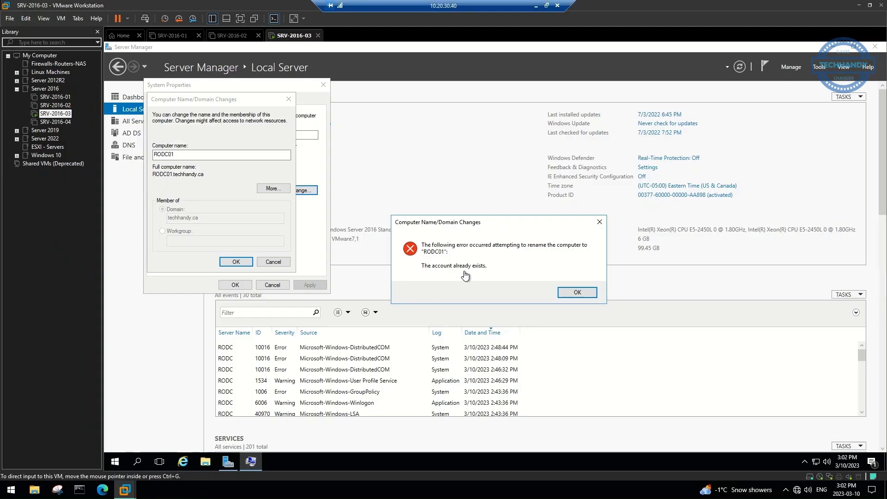
Retry the rename to RODC01, acknowledge the restart notice, and restart the server now
{"action": "left_click", "coordinate": [574, 292]}
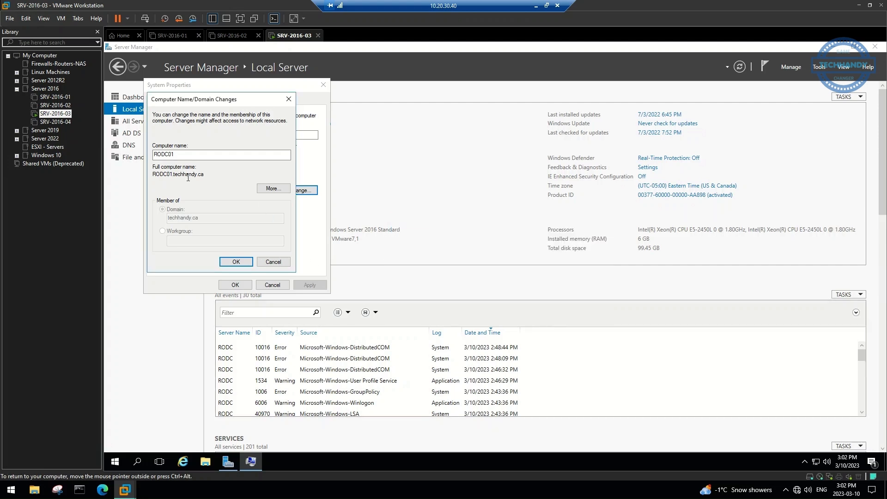
{"action": "left_click", "coordinate": [235, 261]}
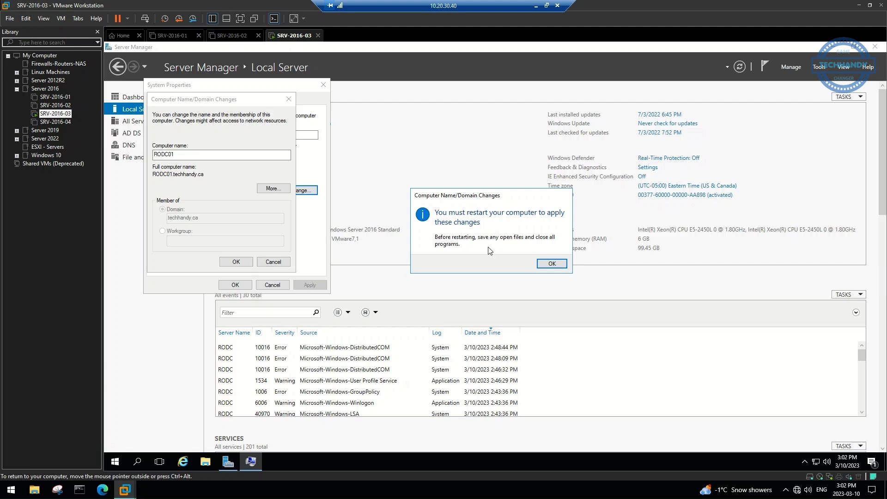
{"action": "left_click", "coordinate": [549, 263]}
{"action": "left_click", "coordinate": [235, 284]}
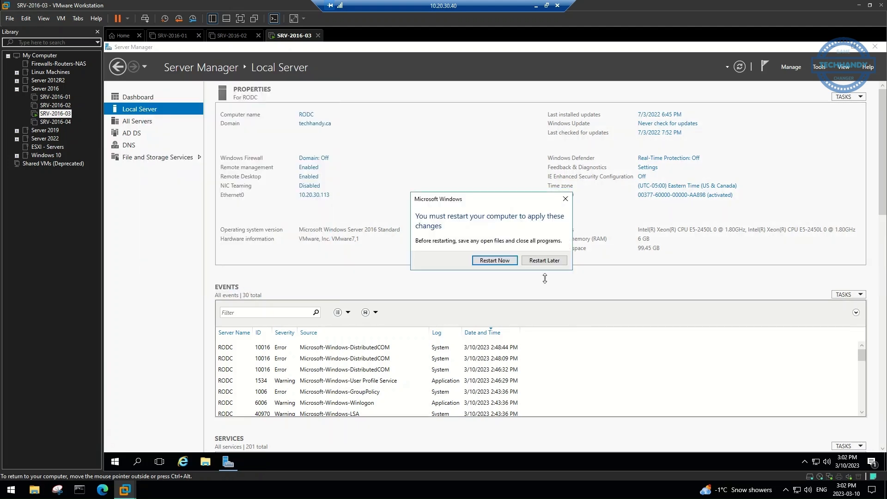
{"action": "left_click", "coordinate": [495, 261]}
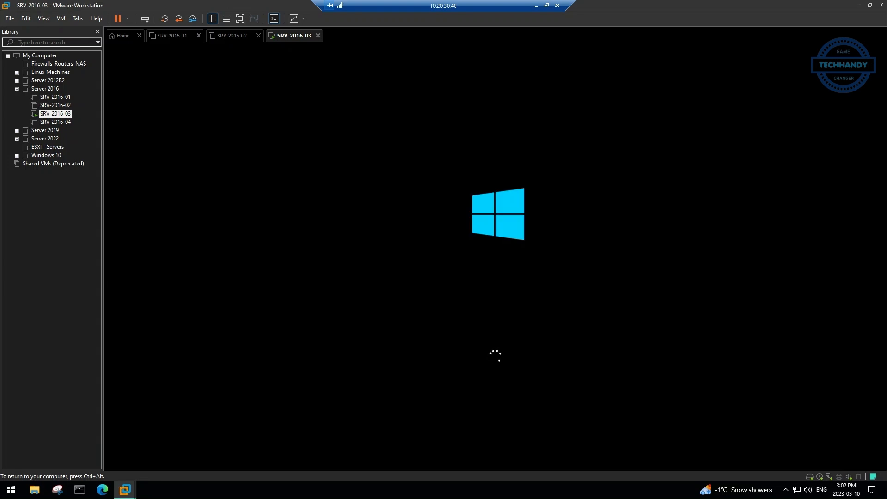
Send Ctrl+Alt+Del to the virtual machine to reach the sign-in screen
{"action": "key", "text": "ctrl+alt"}
{"action": "left_click", "coordinate": [61, 18]}
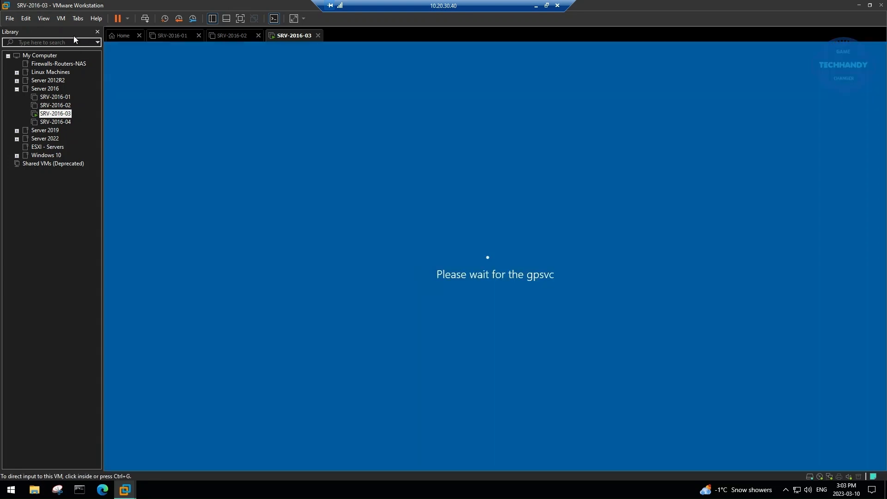
{"action": "left_click", "coordinate": [420, 281]}
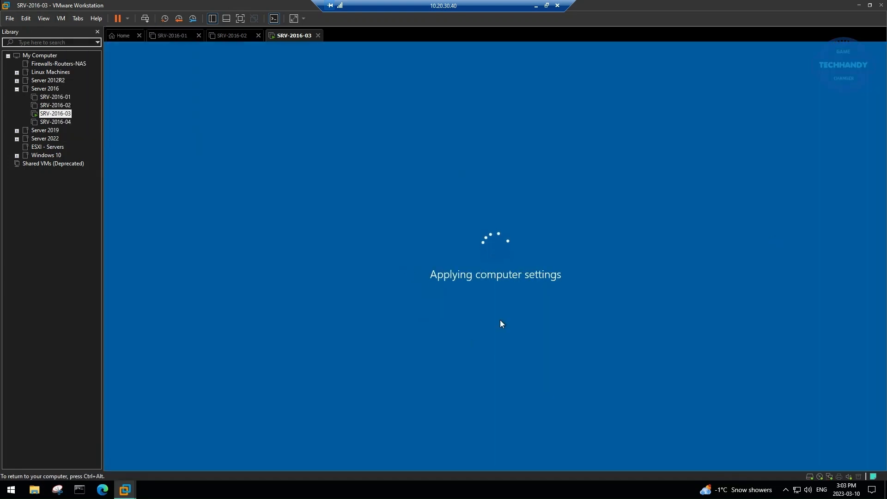
{"action": "key", "text": "ctrl+alt"}
{"action": "left_click", "coordinate": [61, 18]}
{"action": "left_click", "coordinate": [85, 64]}
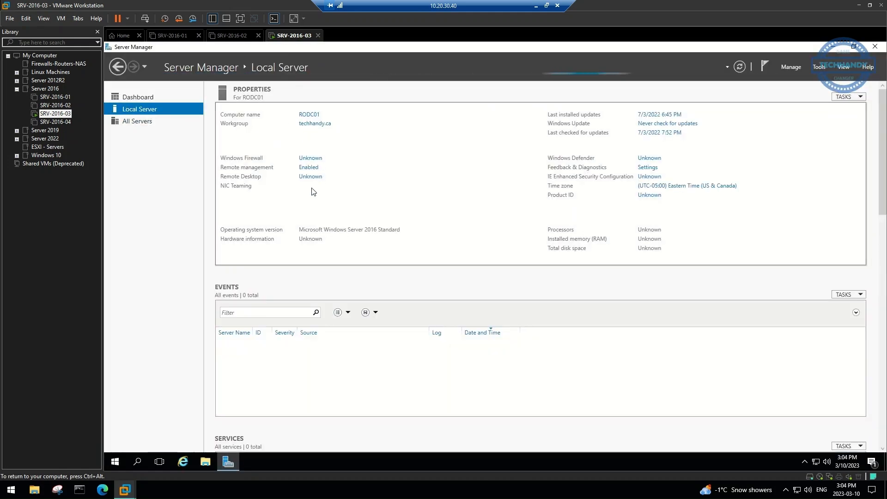
Give Ethernet0 IPv4 10.20.30.103/255.255.255.0, gateway 10.20.30.1, DNS 10.20.30.101 and 10.20.30.102
{"action": "left_click", "coordinate": [319, 198]}
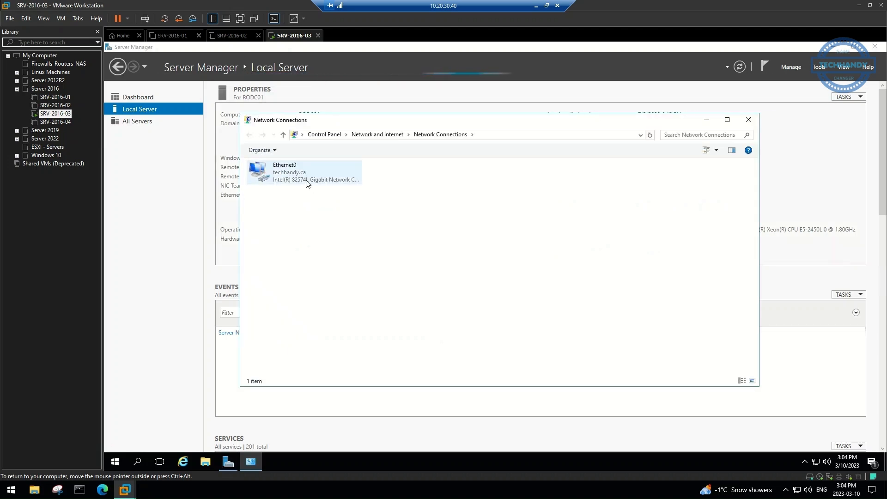
{"action": "right_click", "coordinate": [294, 176]}
{"action": "left_click", "coordinate": [337, 266]}
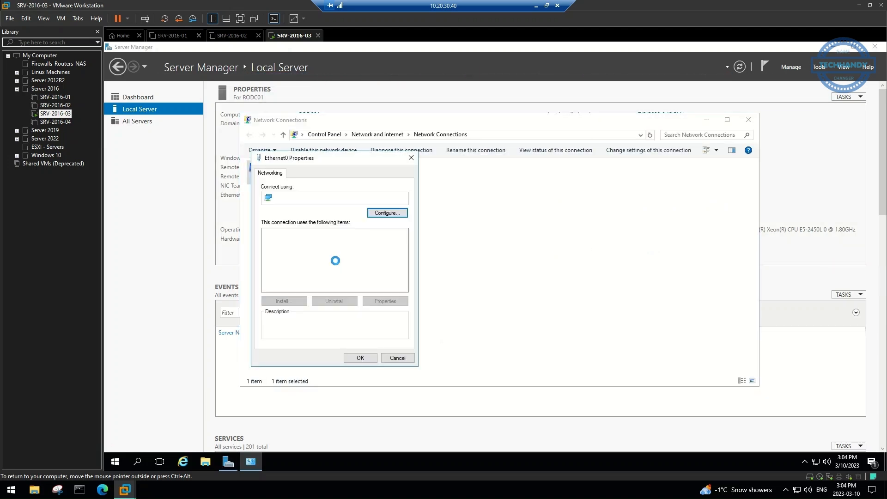
{"action": "left_click", "coordinate": [351, 262]}
{"action": "left_click", "coordinate": [383, 303]}
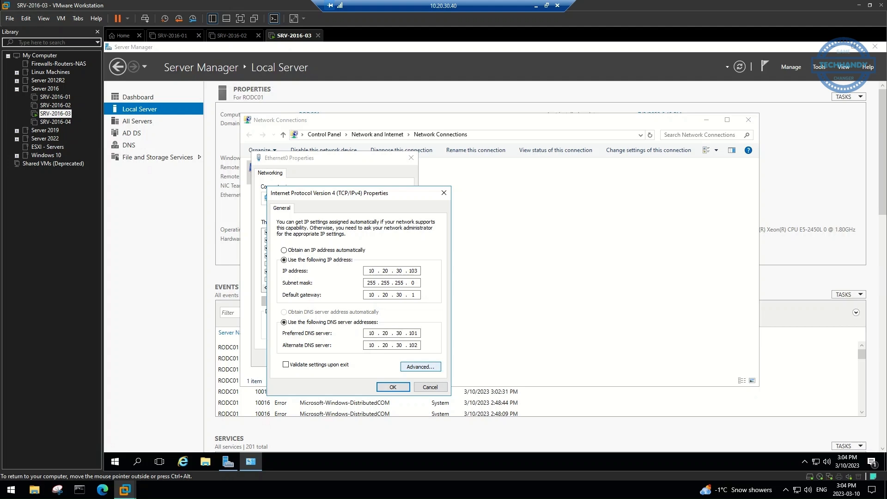
{"action": "left_click", "coordinate": [391, 388]}
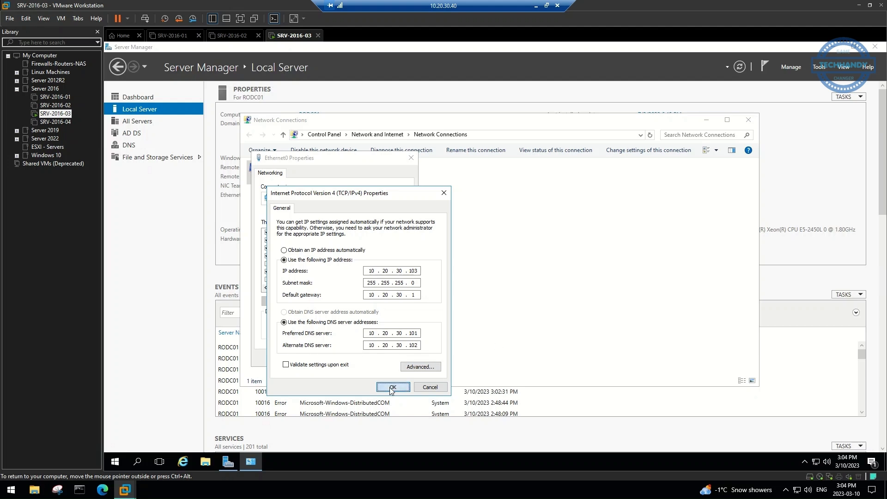
{"action": "left_click", "coordinate": [356, 359]}
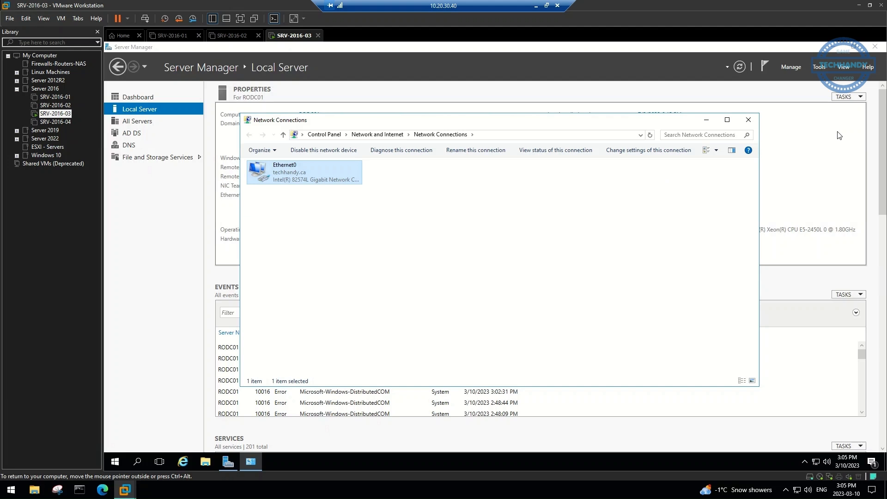
{"action": "left_click", "coordinate": [748, 119]}
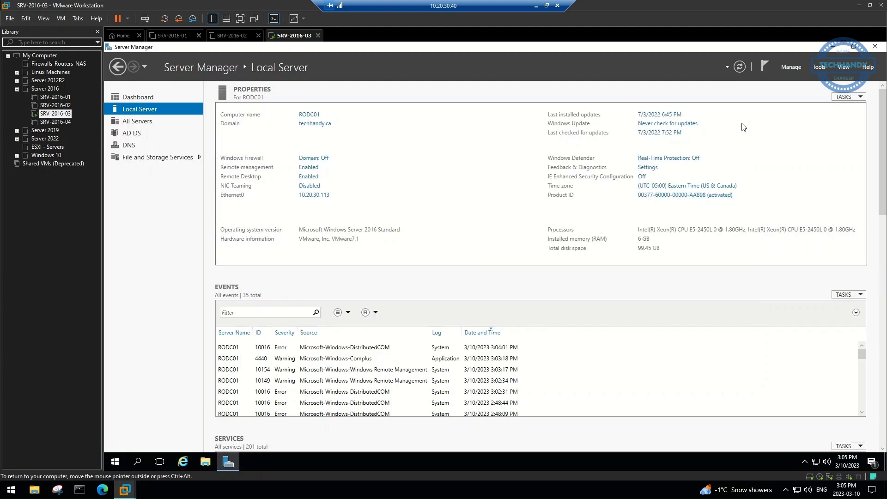
{"action": "left_click", "coordinate": [872, 461]}
Under RODC01's NTDS Settings, create a new replication connection from DC02
{"action": "left_click", "coordinate": [871, 55]}
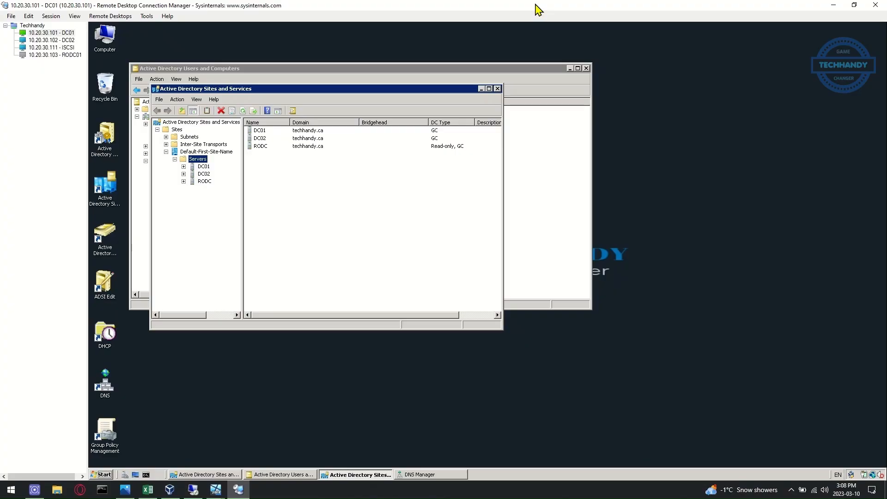
{"action": "left_click", "coordinate": [243, 111]}
{"action": "double_click", "coordinate": [200, 183]}
{"action": "left_click", "coordinate": [202, 189]}
{"action": "left_click", "coordinate": [305, 133]}
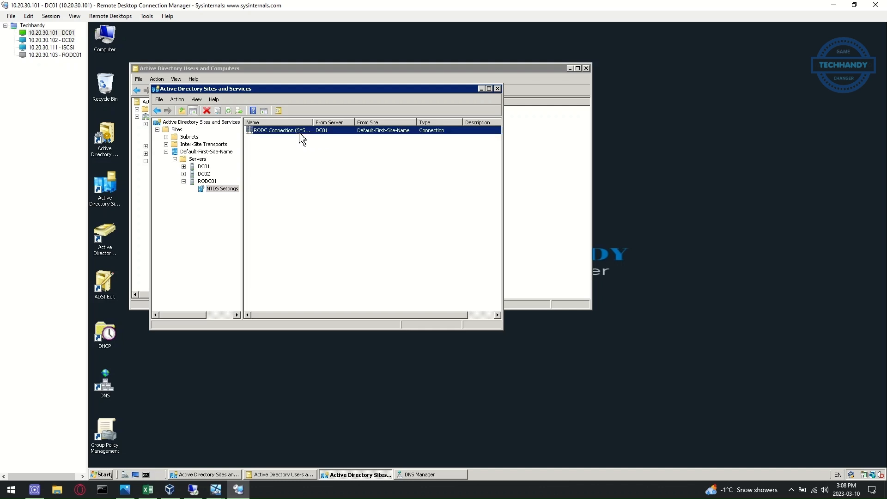
{"action": "right_click", "coordinate": [269, 151]}
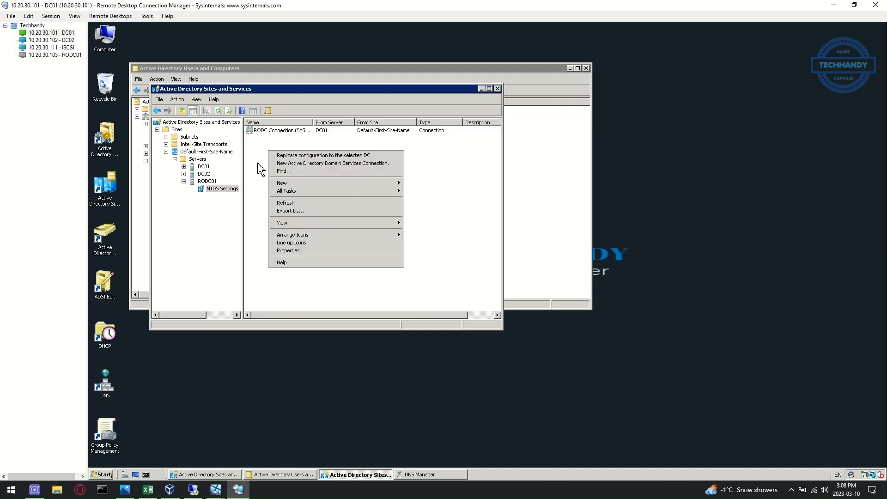
{"action": "left_click", "coordinate": [335, 163]}
{"action": "left_click", "coordinate": [204, 250]}
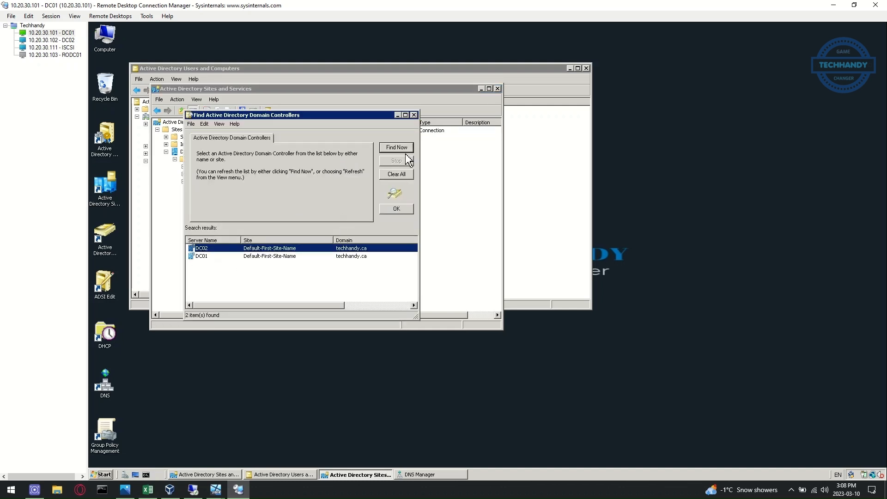
{"action": "left_click", "coordinate": [397, 209]}
{"action": "left_click", "coordinate": [297, 248]}
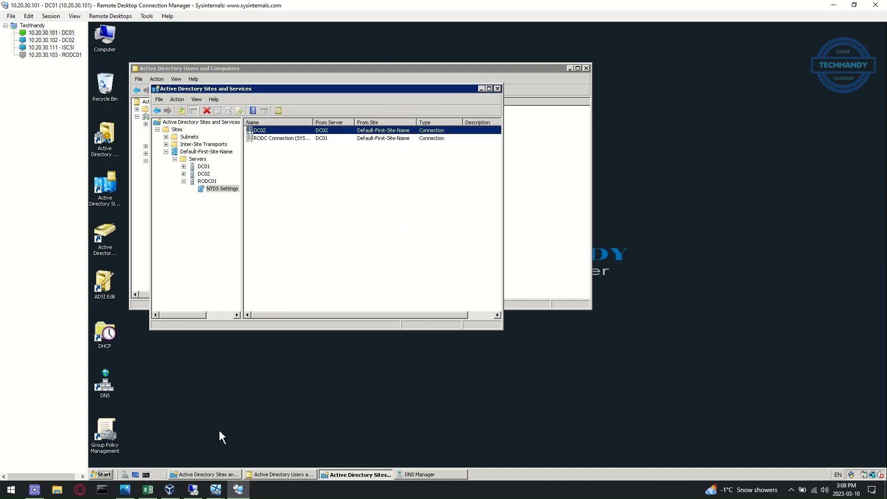
{"action": "left_click", "coordinate": [276, 249]}
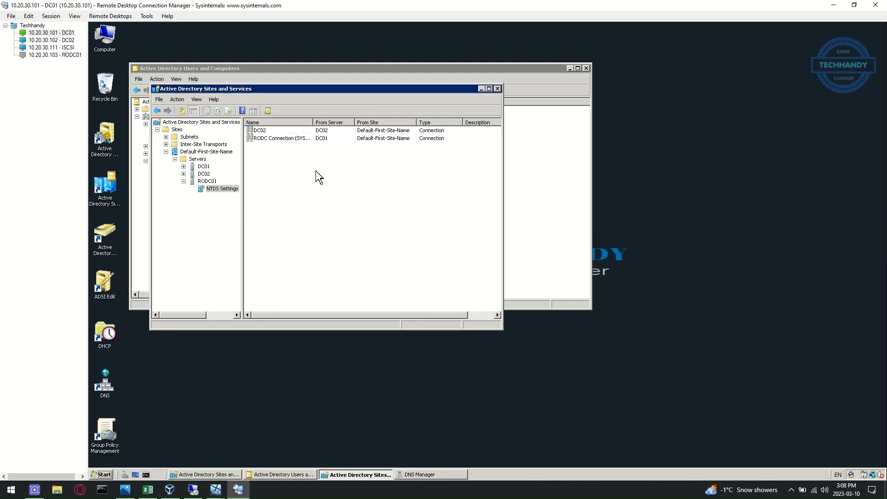
{"action": "left_click_drag", "start_coordinate": [406, 89], "coordinate": [669, 122]}
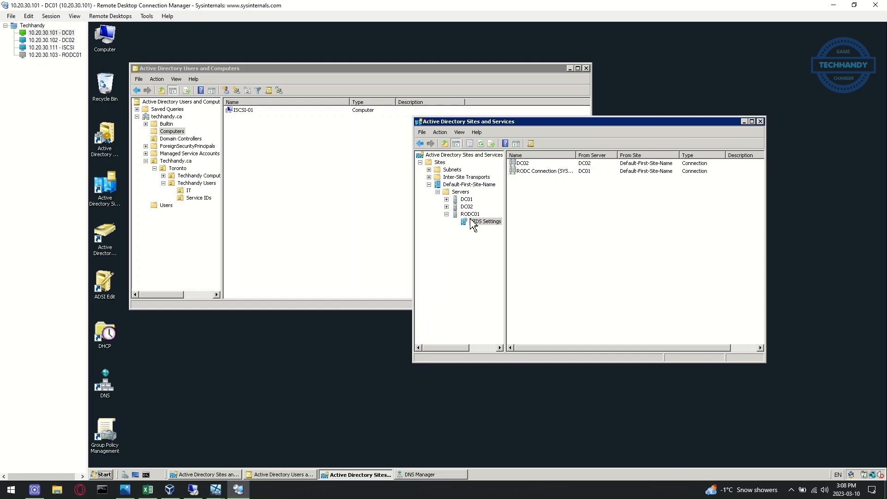
In DNS Manager, refresh the zones and delete the stale RODC host record (10.20.30.113) from techhandy.ca
{"action": "left_click", "coordinate": [417, 475]}
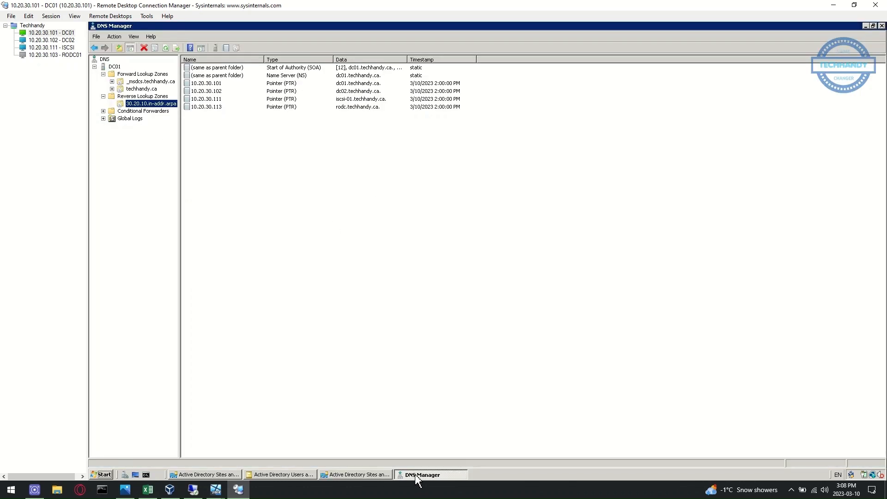
{"action": "left_click", "coordinate": [165, 48]}
{"action": "left_click", "coordinate": [136, 89]}
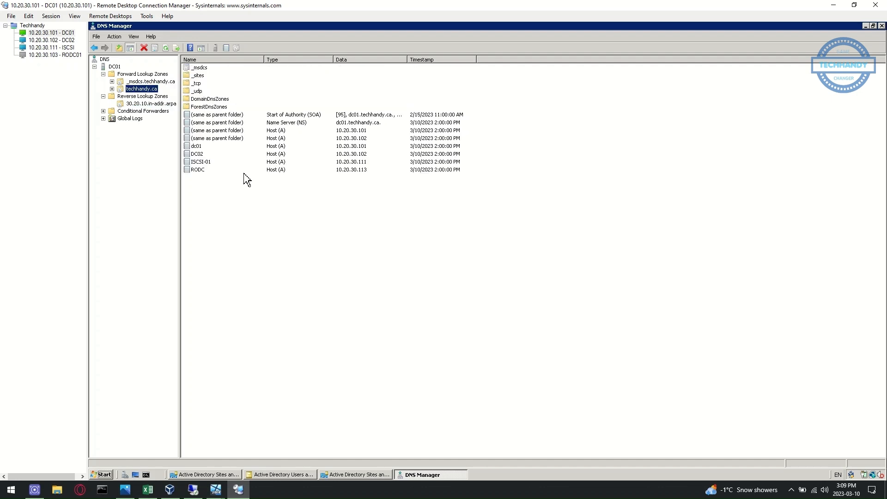
{"action": "left_click", "coordinate": [166, 47]}
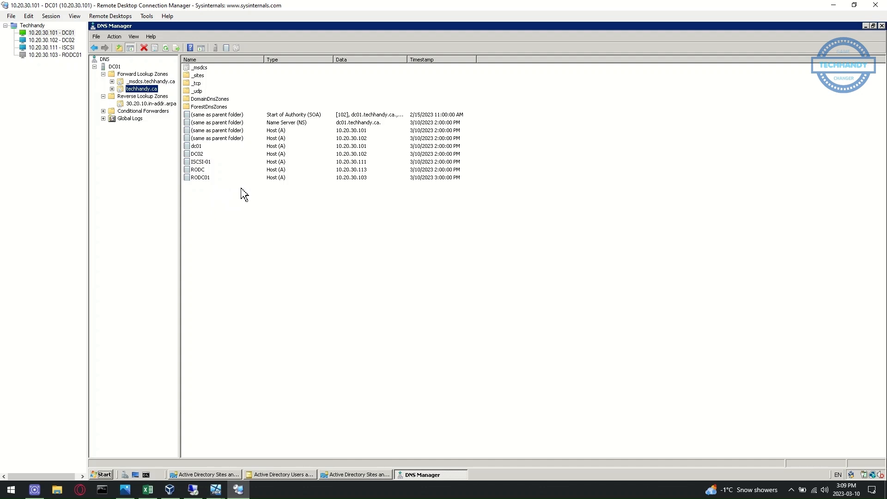
{"action": "left_click", "coordinate": [202, 171]}
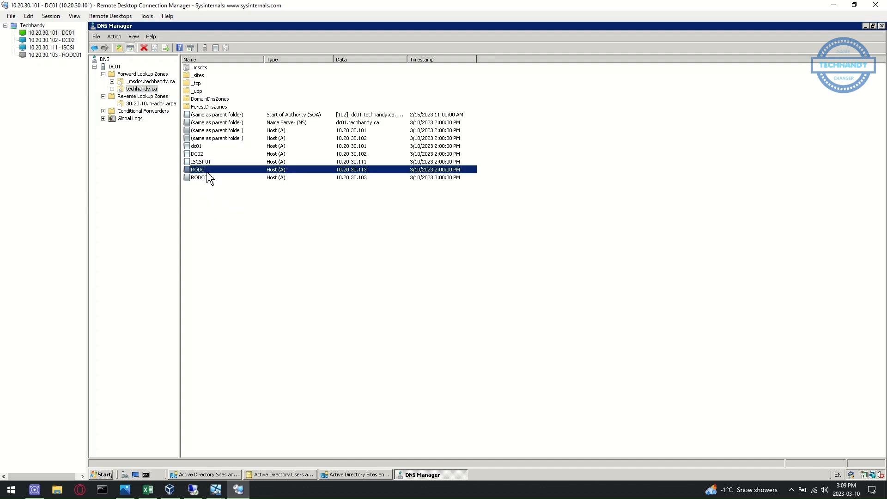
{"action": "right_click", "coordinate": [206, 171]}
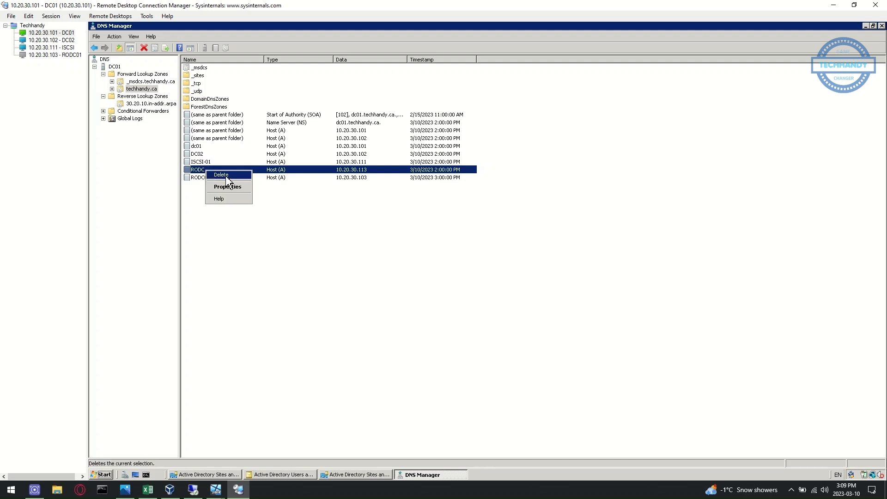
{"action": "left_click", "coordinate": [226, 175]}
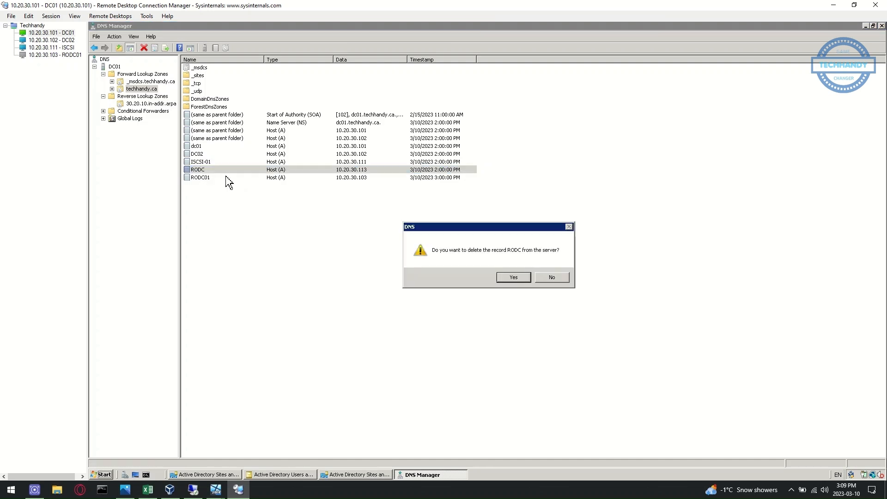
{"action": "left_click", "coordinate": [514, 277]}
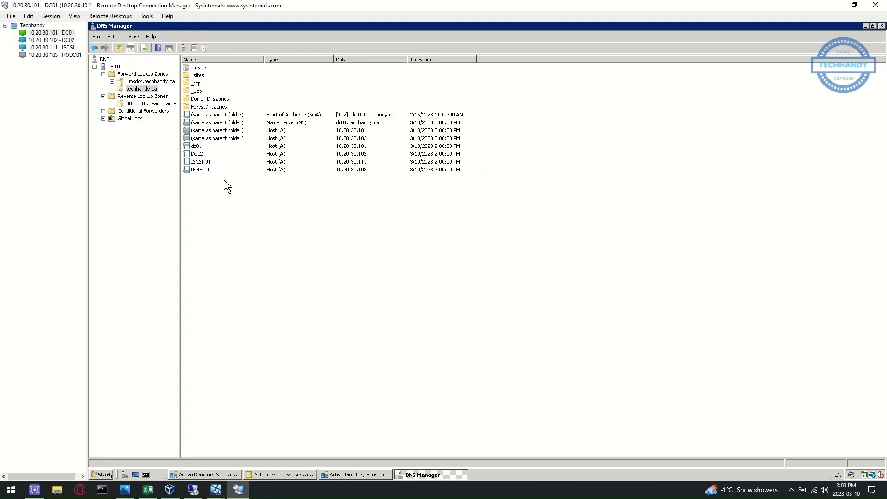
{"action": "left_click", "coordinate": [140, 104]}
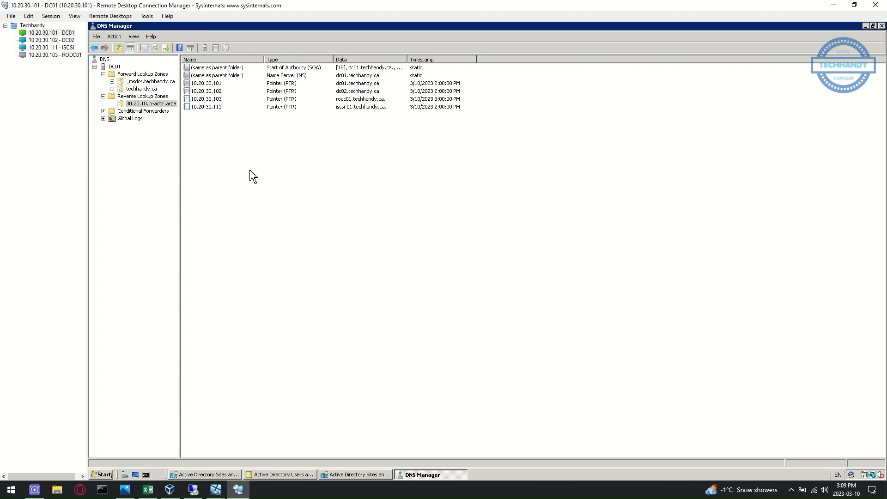
Back in Sites and Services, run Replicate Now on RODC01's RODC Connection
{"action": "left_click", "coordinate": [355, 474]}
{"action": "left_click", "coordinate": [531, 171]}
{"action": "right_click", "coordinate": [535, 174]}
{"action": "left_click", "coordinate": [542, 181]}
Replicate RODC01 from DC02 and DC01 from DC02 with Replicate Now
{"action": "left_click", "coordinate": [557, 277]}
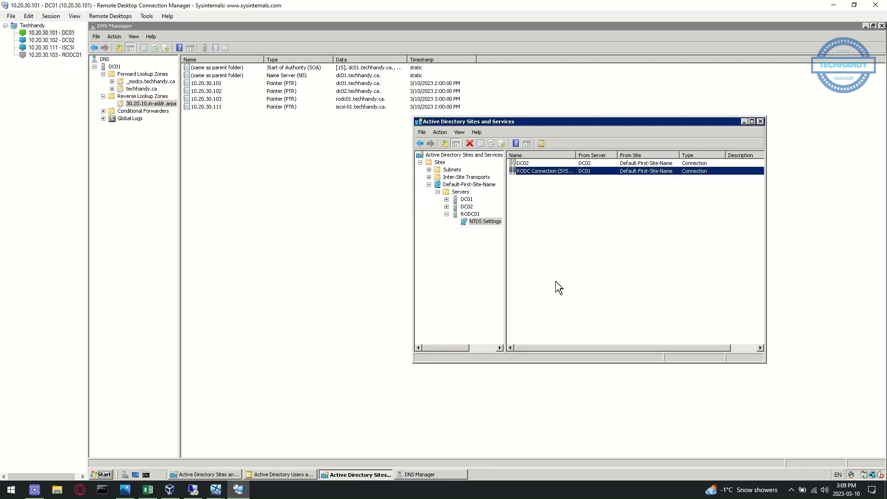
{"action": "right_click", "coordinate": [531, 165]}
{"action": "left_click", "coordinate": [540, 171]}
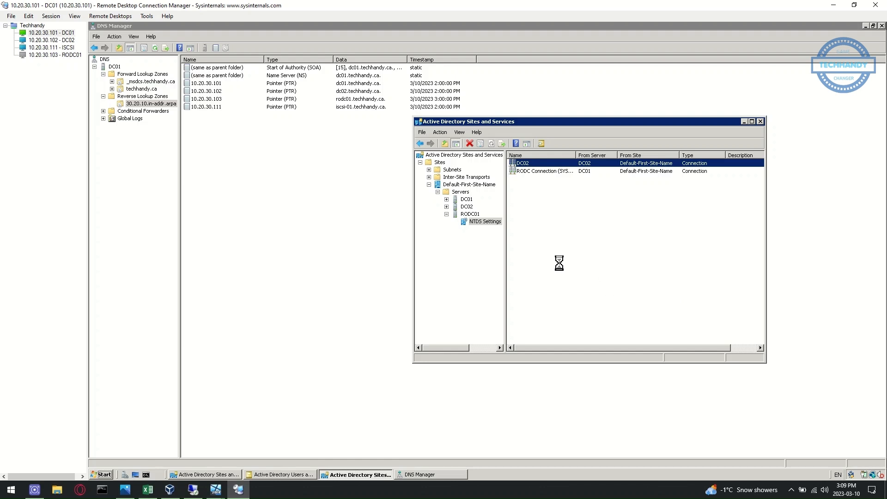
{"action": "left_click", "coordinate": [560, 278]}
{"action": "left_click", "coordinate": [446, 199]}
{"action": "left_click", "coordinate": [484, 207]}
{"action": "right_click", "coordinate": [528, 165]}
{"action": "left_click", "coordinate": [547, 176]}
{"action": "left_click", "coordinate": [563, 280]}
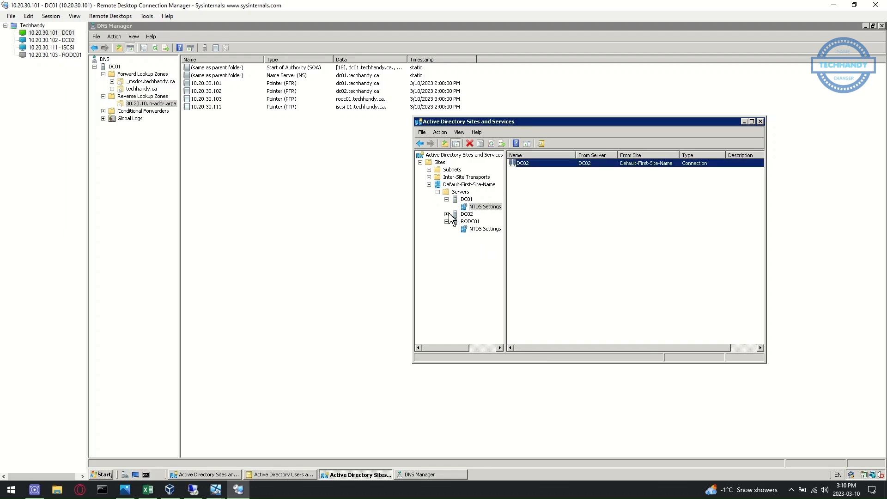
Replicate DC02 from its DC01 connection with Replicate Now
{"action": "left_click", "coordinate": [446, 214]}
{"action": "left_click", "coordinate": [481, 221]}
{"action": "left_click", "coordinate": [553, 164]}
{"action": "right_click", "coordinate": [554, 164]}
{"action": "left_click", "coordinate": [573, 175]}
{"action": "left_click", "coordinate": [563, 279]}
Run repadmin /replsummary in Command Prompt to check replication failures
{"action": "left_click", "coordinate": [146, 474]}
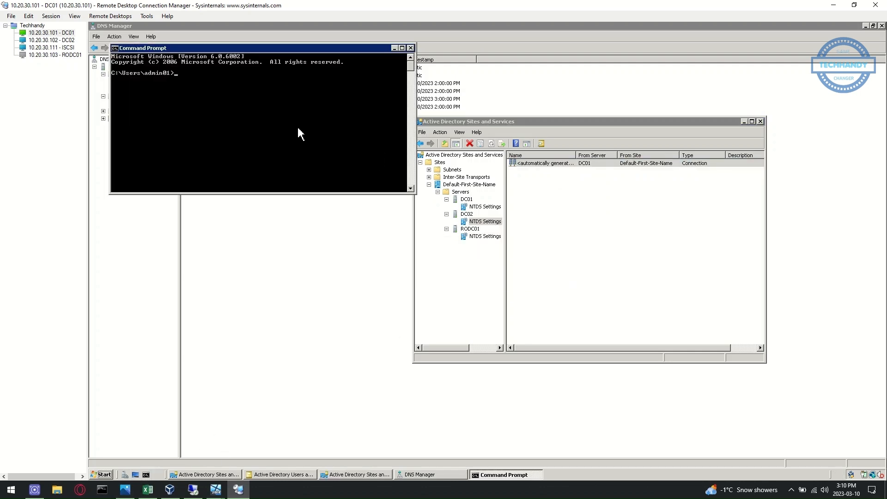
{"action": "type", "text": "repadmin /replsummary"}
{"action": "key", "text": "Return"}
{"action": "left_click_drag", "start_coordinate": [304, 55], "coordinate": [325, 243]}
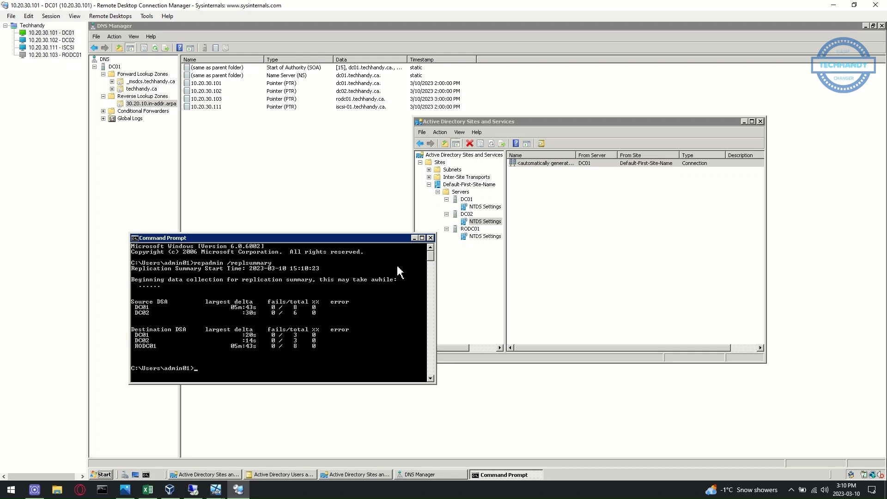
Connect to the RODC01 session, accepting its certificate permanently, and list all servers
{"action": "left_click", "coordinate": [55, 55]}
{"action": "double_click", "coordinate": [55, 56]}
{"action": "left_click", "coordinate": [406, 313]}
{"action": "left_click", "coordinate": [516, 330]}
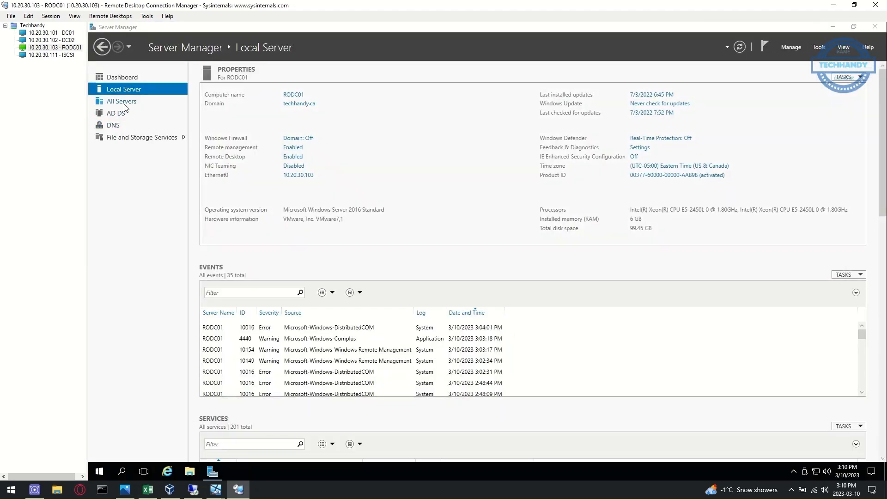
{"action": "left_click", "coordinate": [138, 101]}
{"action": "left_click", "coordinate": [834, 27]}
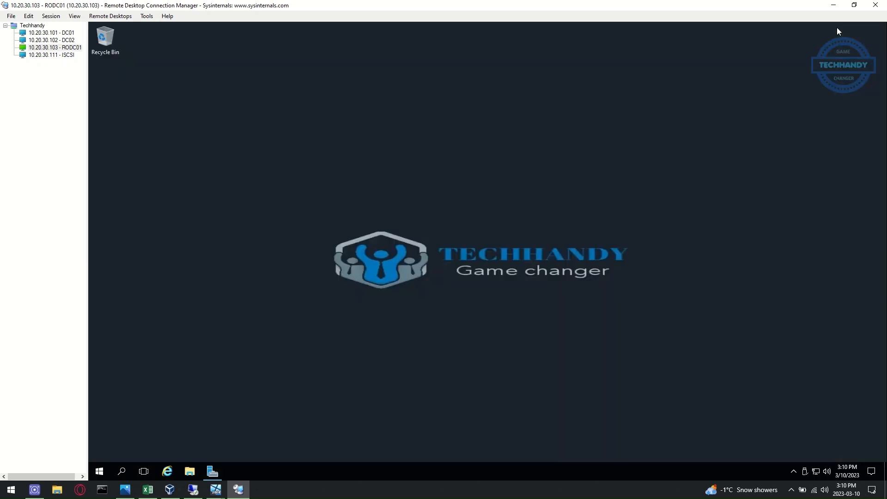
In Active Directory Users and Computers, check techhandy.ca's Domain Controllers and Computers
{"action": "left_click", "coordinate": [102, 470]}
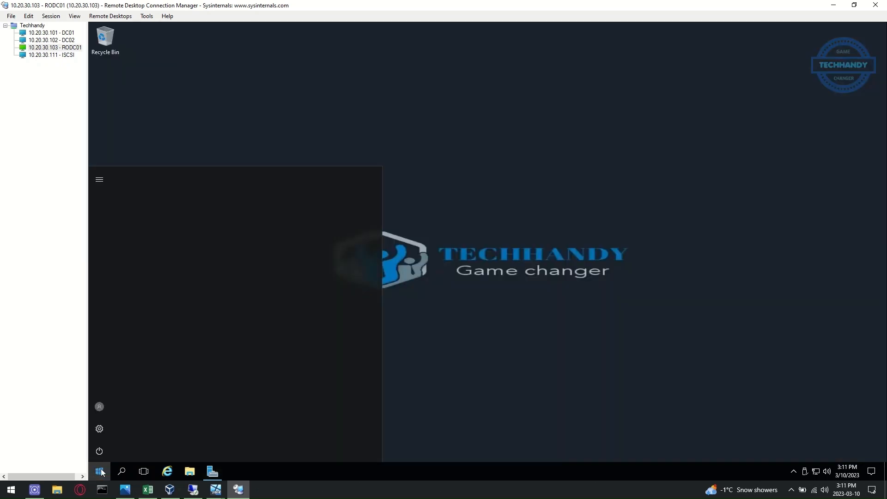
{"action": "left_click", "coordinate": [214, 336]}
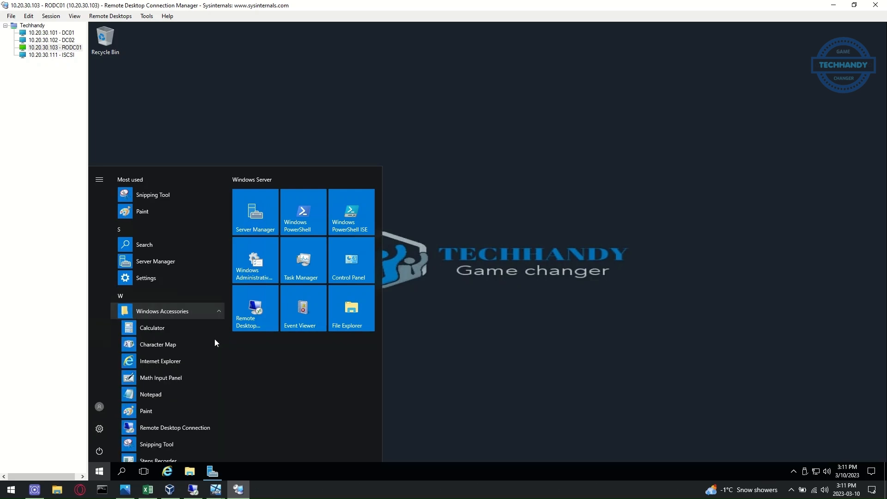
{"action": "left_click", "coordinate": [200, 378]}
{"action": "scroll", "coordinate": [203, 393], "scroll_direction": "down", "scroll_amount": 2}
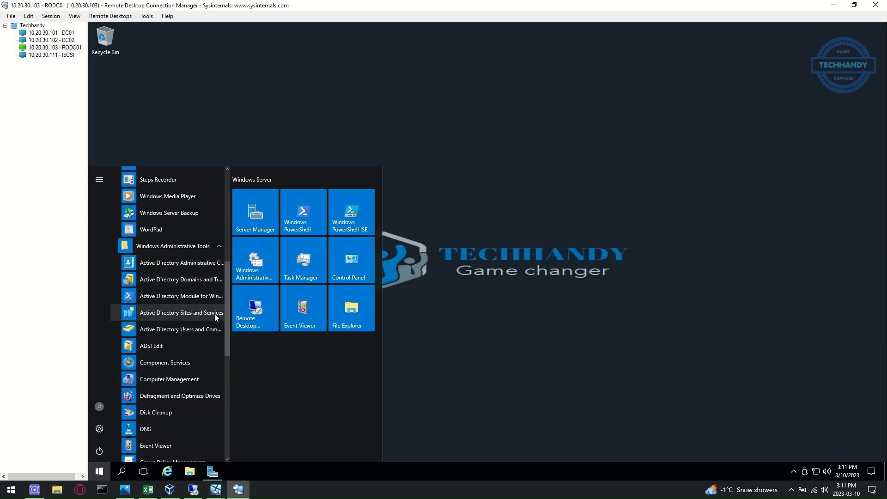
{"action": "left_click", "coordinate": [200, 330]}
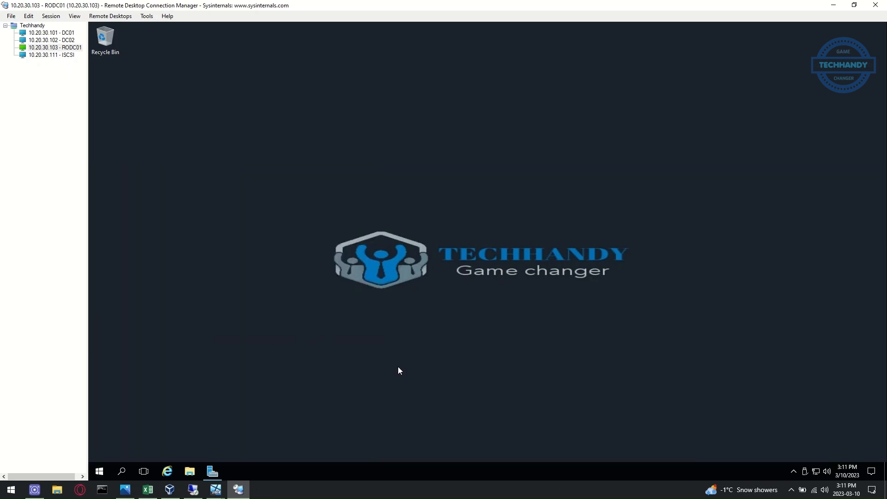
{"action": "double_click", "coordinate": [170, 122]}
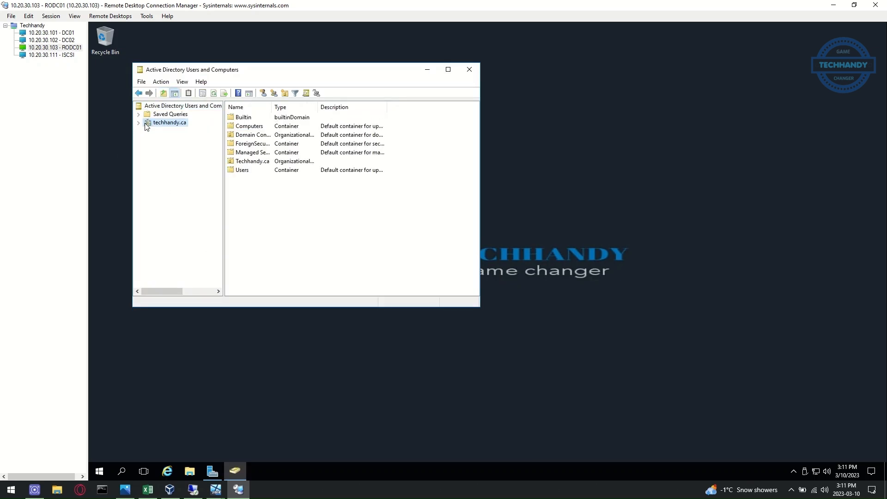
{"action": "left_click", "coordinate": [184, 147]}
{"action": "left_click", "coordinate": [183, 141]}
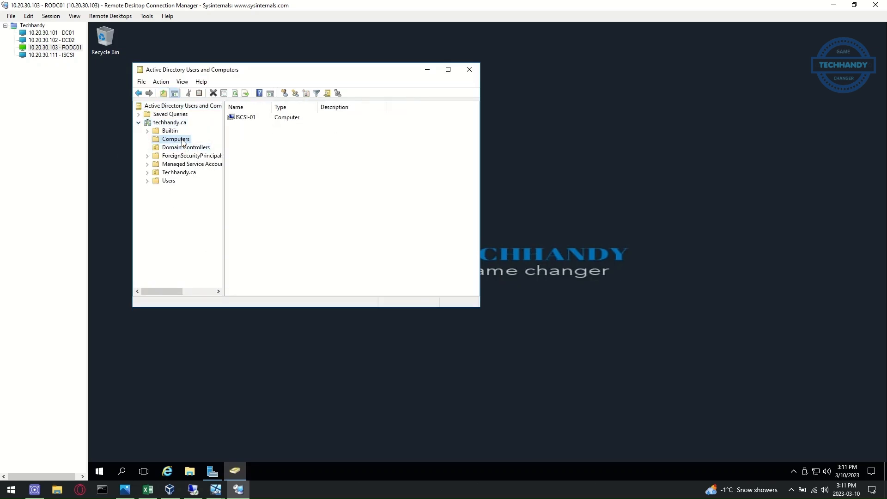
In DNS Manager, check techhandy.ca records, run Update Server Data Files, and close both consoles
{"action": "left_click", "coordinate": [100, 471]}
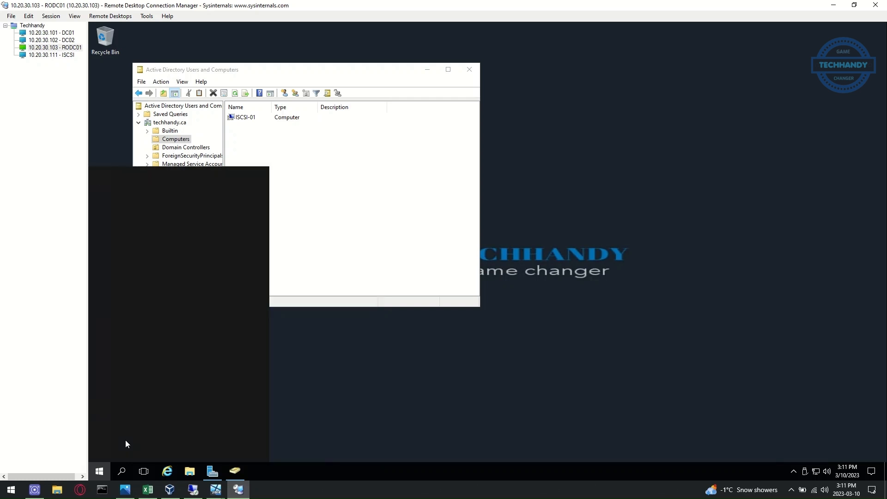
{"action": "type", "text": "dns"}
{"action": "left_click", "coordinate": [167, 231]}
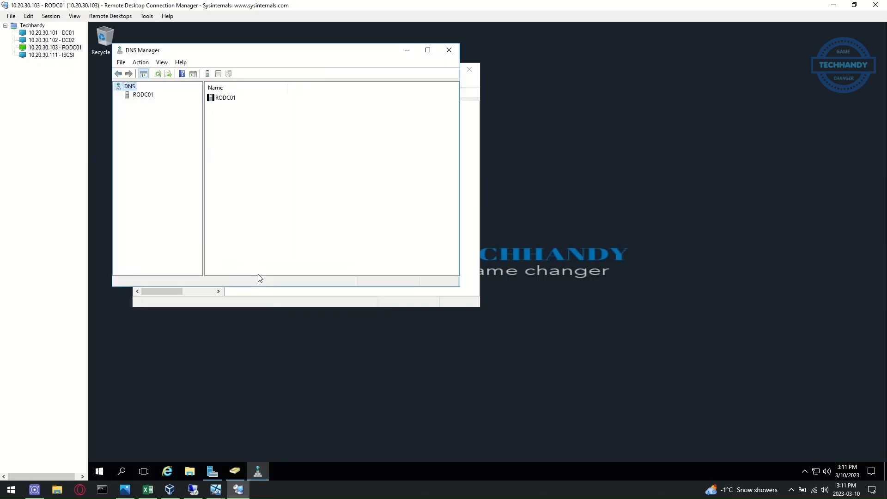
{"action": "left_click", "coordinate": [143, 95]}
{"action": "left_click", "coordinate": [118, 95]}
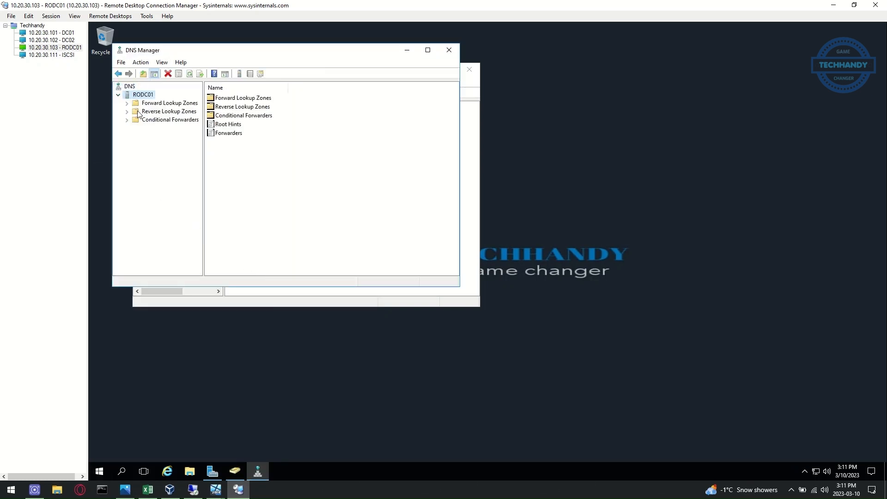
{"action": "left_click", "coordinate": [127, 103]}
{"action": "left_click", "coordinate": [159, 121]}
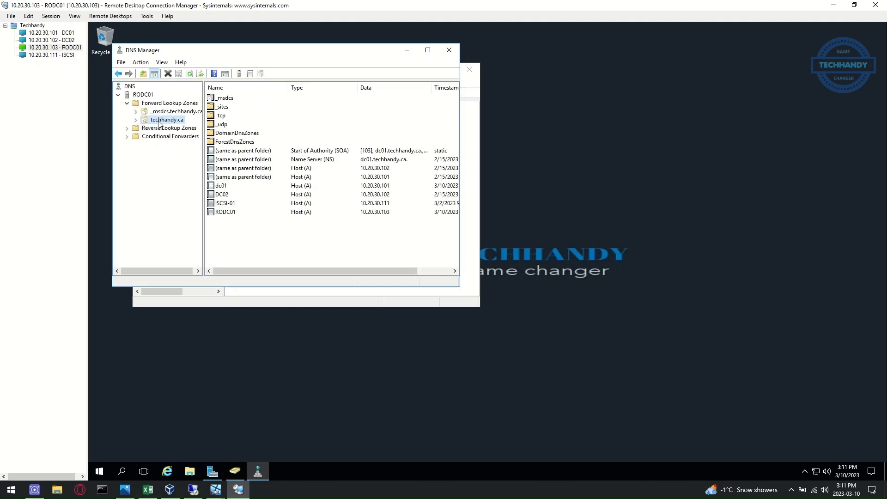
{"action": "left_click", "coordinate": [168, 103]}
{"action": "right_click", "coordinate": [167, 104]}
{"action": "left_click", "coordinate": [144, 95]}
{"action": "right_click", "coordinate": [144, 98]}
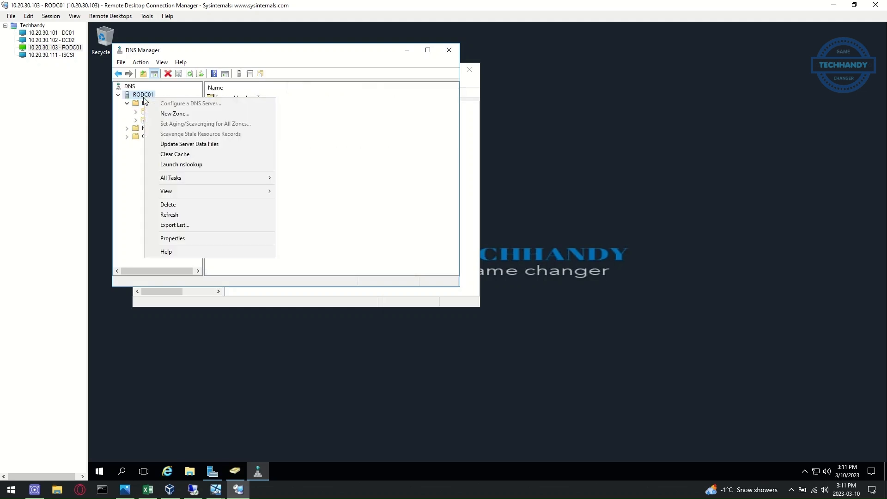
{"action": "left_click", "coordinate": [226, 145]}
{"action": "left_click", "coordinate": [448, 50]}
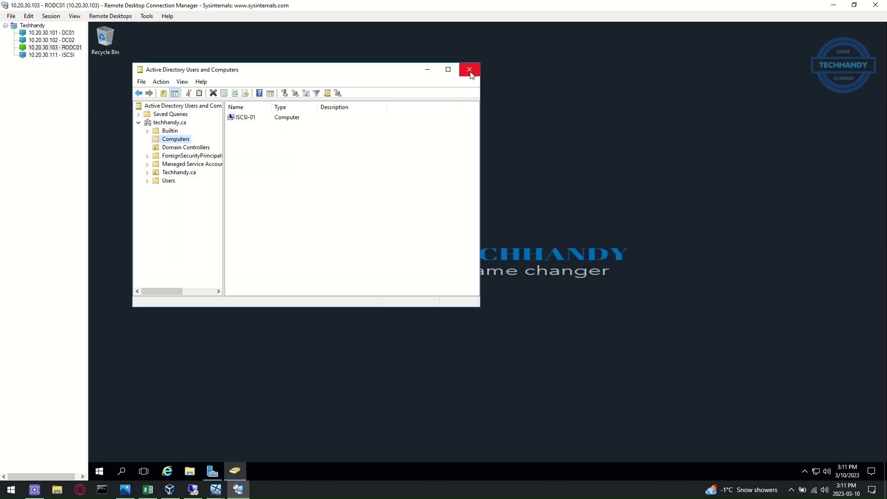
{"action": "left_click", "coordinate": [469, 69]}
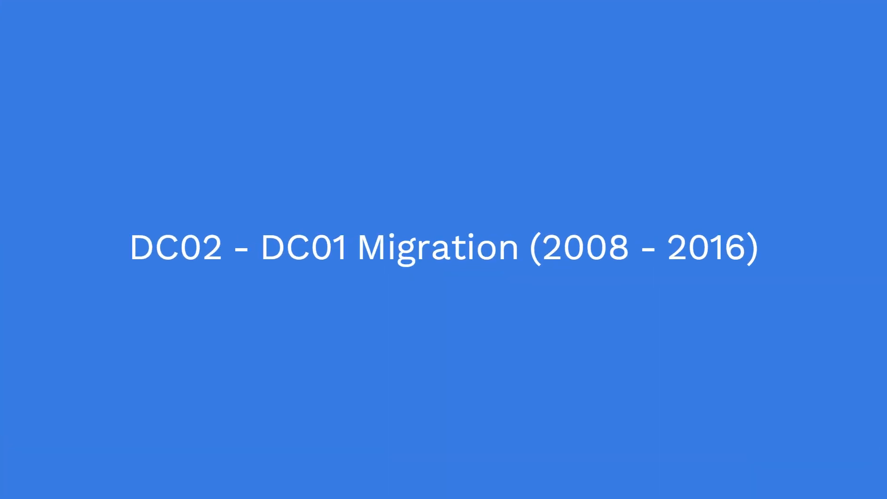
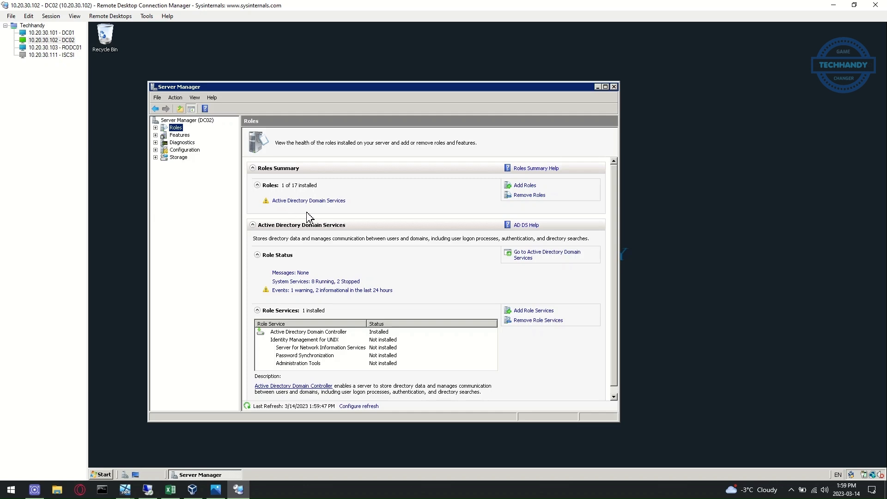
Open DC02's Remove Server Roles wizard, then colour Excel's first DC02 Migration bullet red
{"action": "left_click", "coordinate": [529, 195]}
{"action": "left_click", "coordinate": [455, 373]}
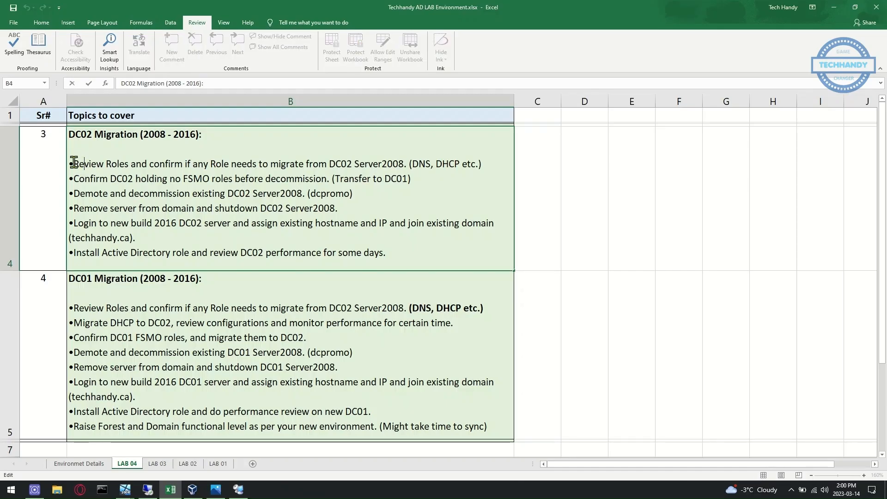
{"action": "left_click_drag", "start_coordinate": [73, 164], "coordinate": [497, 165]}
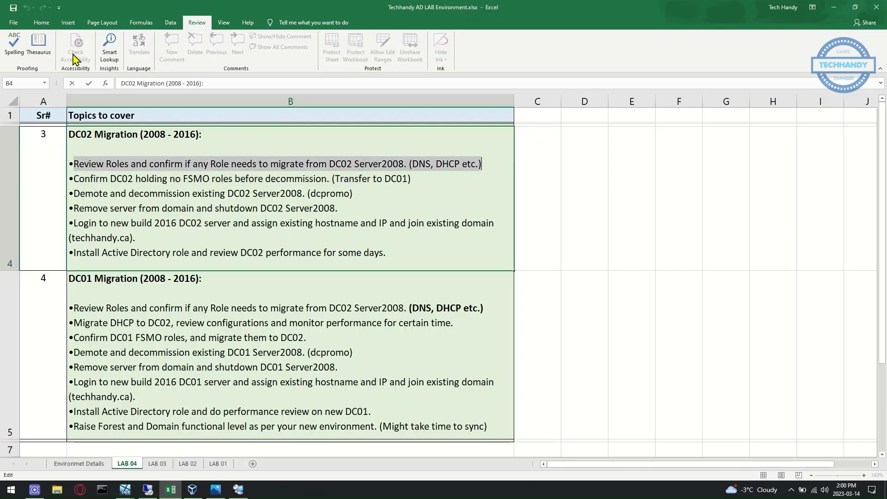
{"action": "right_click", "coordinate": [168, 156]}
{"action": "left_click", "coordinate": [163, 148]}
{"action": "left_click", "coordinate": [157, 179]}
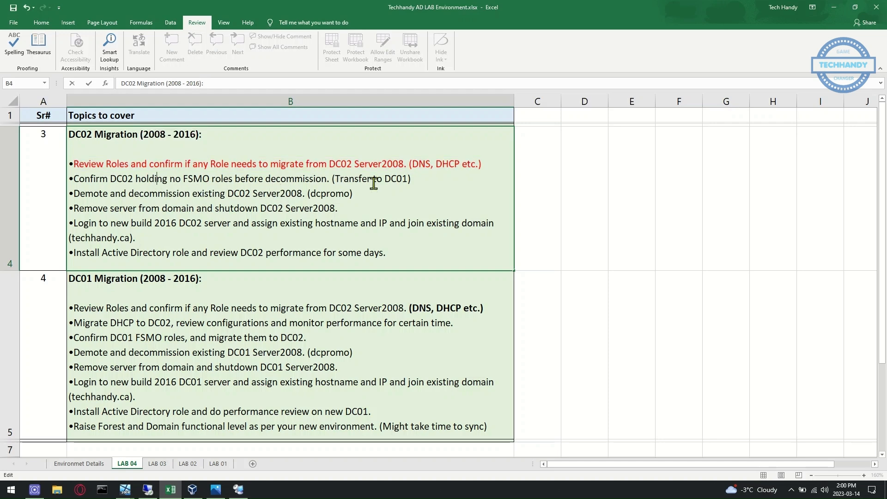
{"action": "left_click", "coordinate": [239, 489]}
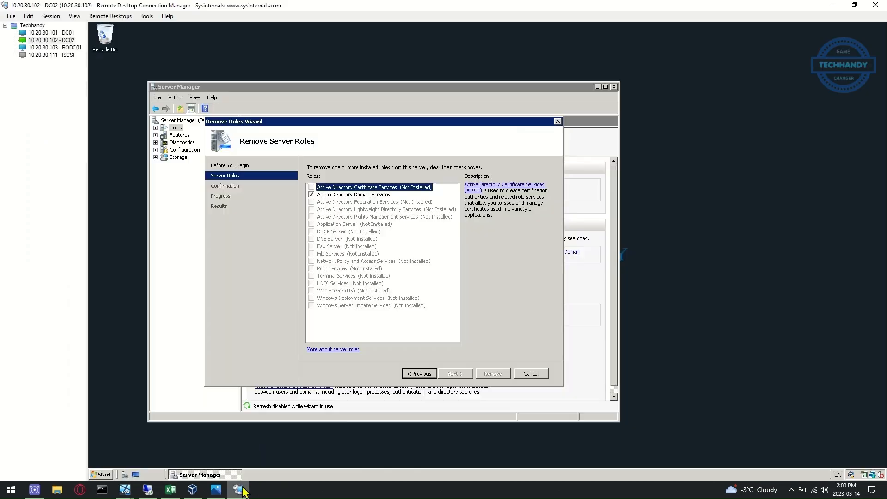
Open a command prompt on DC02 and run 'netdom query fsmo' to list role holders
{"action": "left_click", "coordinate": [102, 475]}
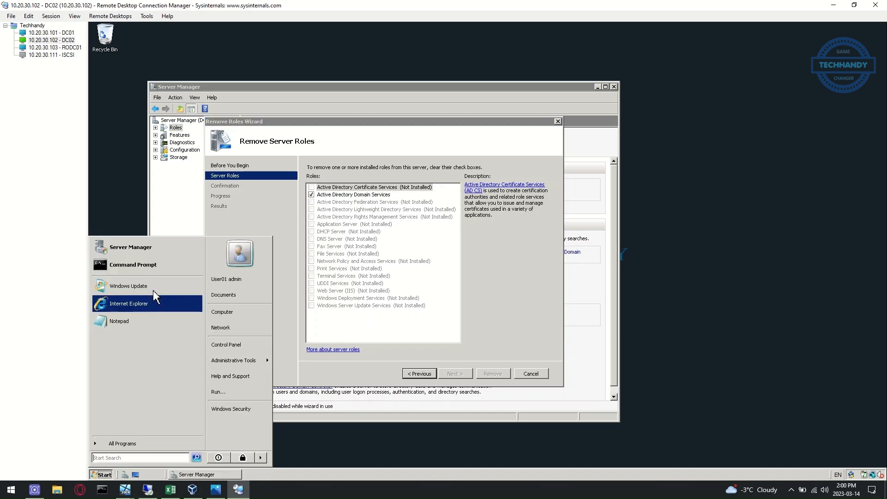
{"action": "left_click", "coordinate": [156, 263]}
{"action": "left_click_drag", "start_coordinate": [319, 90], "coordinate": [623, 231]}
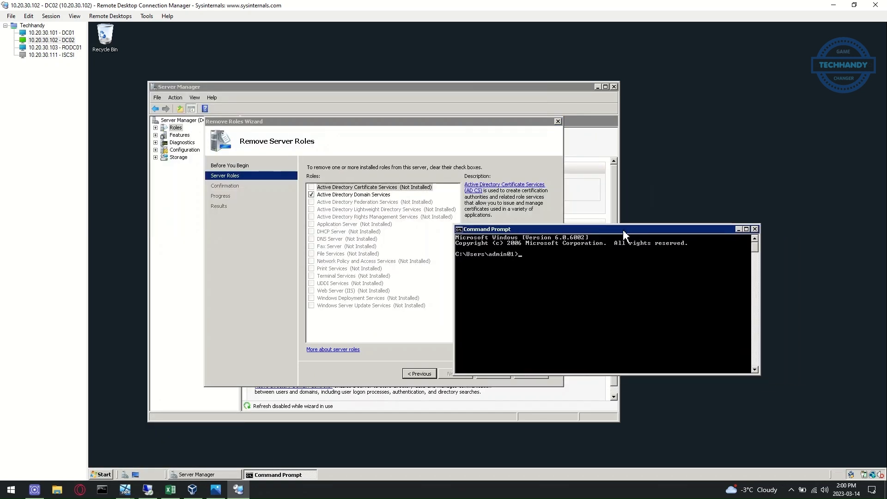
{"action": "type", "text": "ne"}
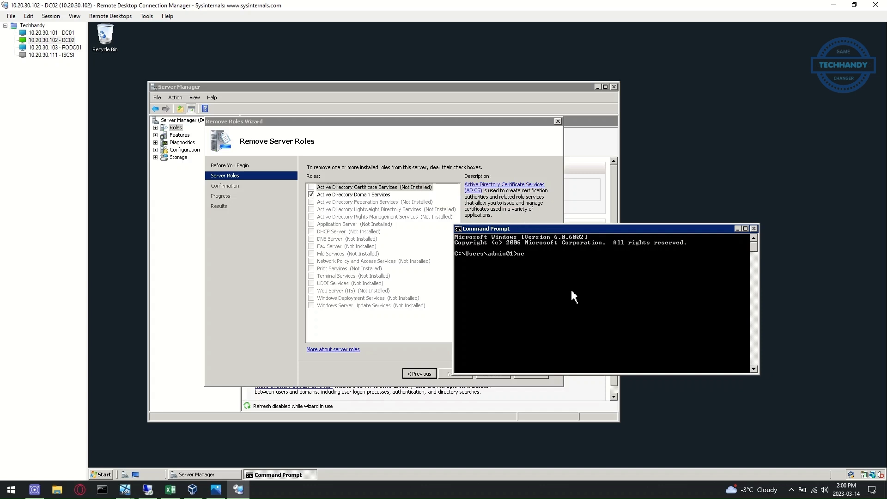
{"action": "type", "text": "tdom query fsmo"}
{"action": "key", "text": "Return"}
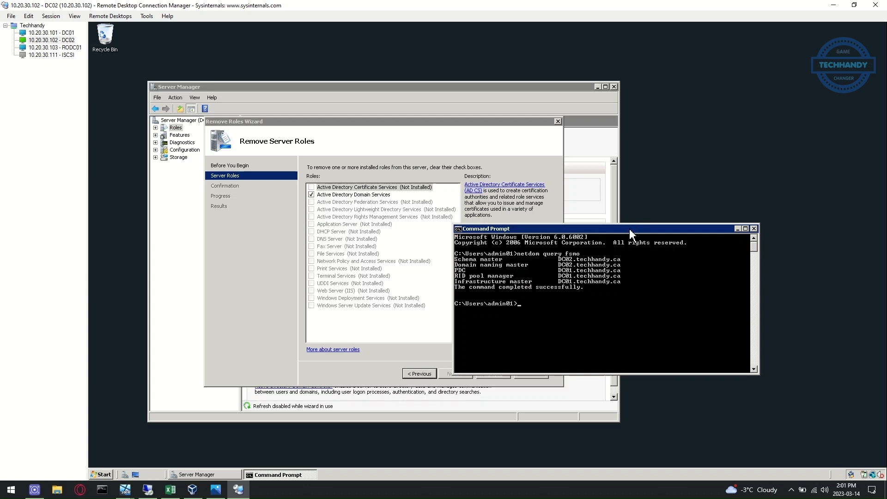
{"action": "left_click_drag", "start_coordinate": [631, 231], "coordinate": [490, 221]}
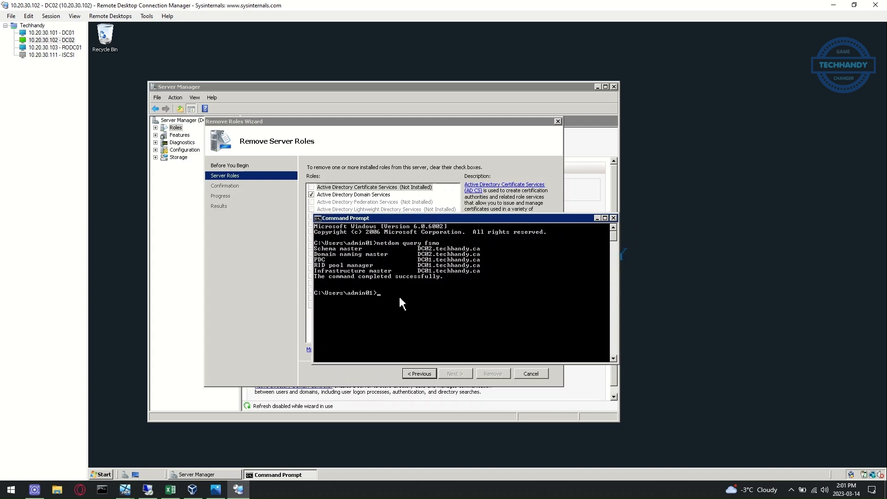
Start elevated ntdsutil in roles mode and connect it to server DC01
{"action": "type", "text": "ntdsuti"}
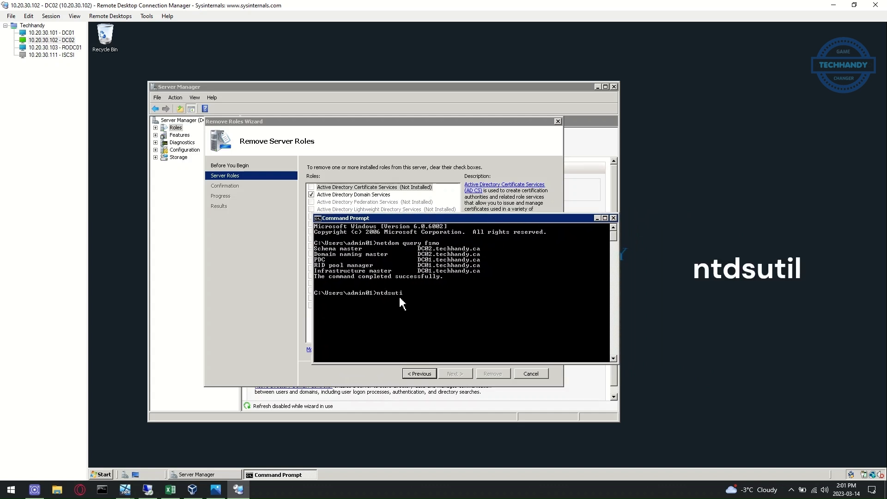
{"action": "type", "text": "l"}
{"action": "key", "text": "Return"}
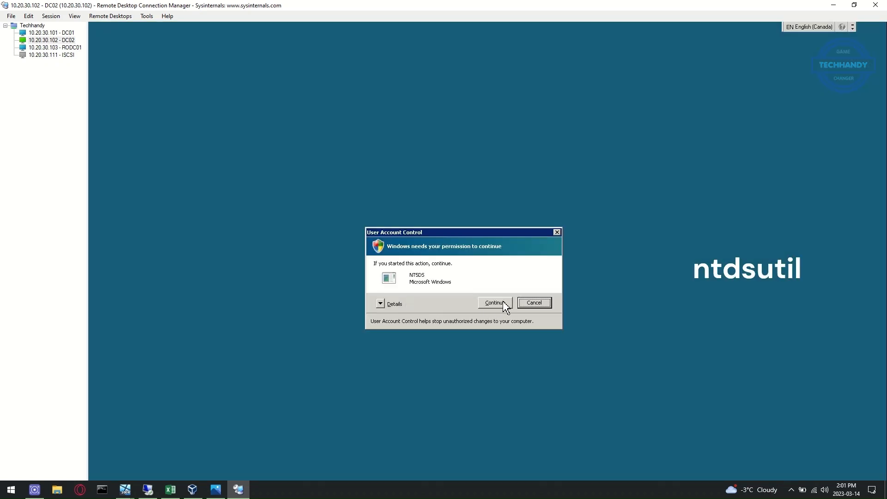
{"action": "left_click", "coordinate": [503, 301]}
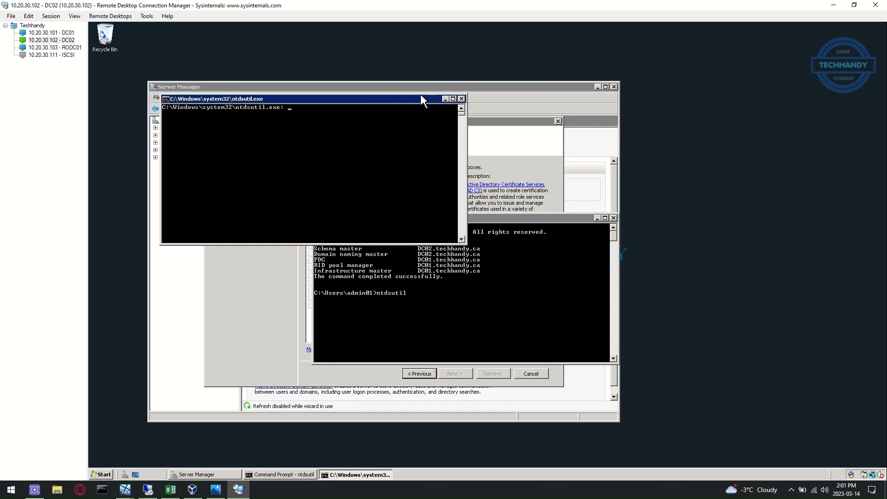
{"action": "left_click_drag", "start_coordinate": [420, 105], "coordinate": [562, 86]}
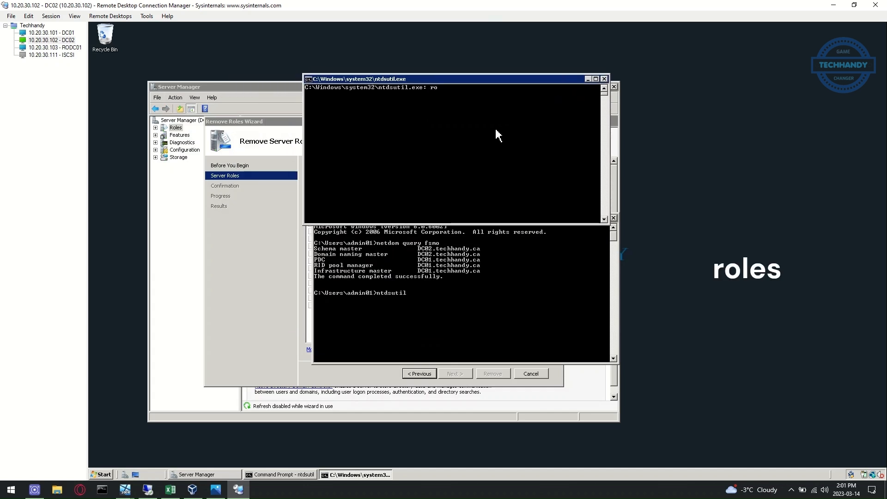
{"action": "type", "text": "roles"}
{"action": "key", "text": "Return"}
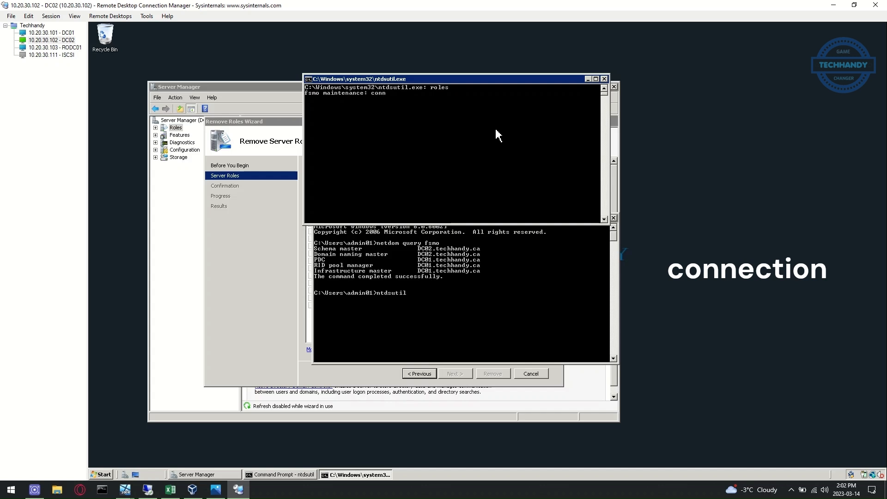
{"action": "key", "text": "Return"}
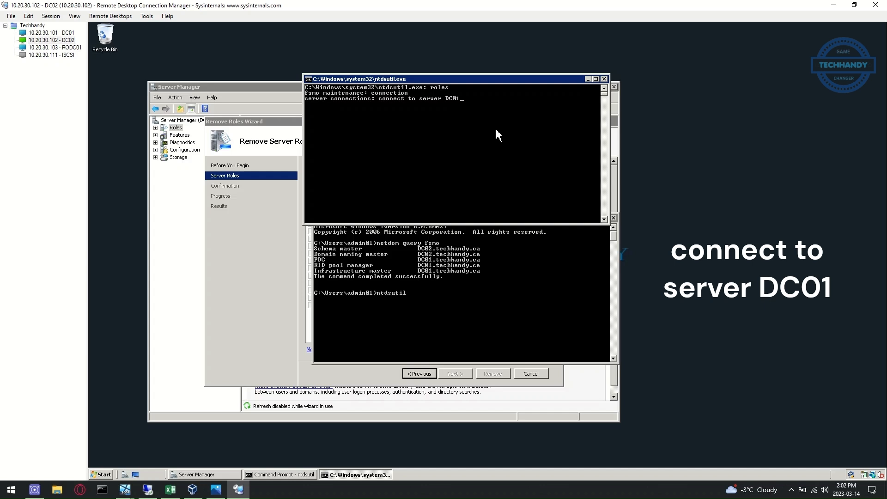
{"action": "key", "text": "Return"}
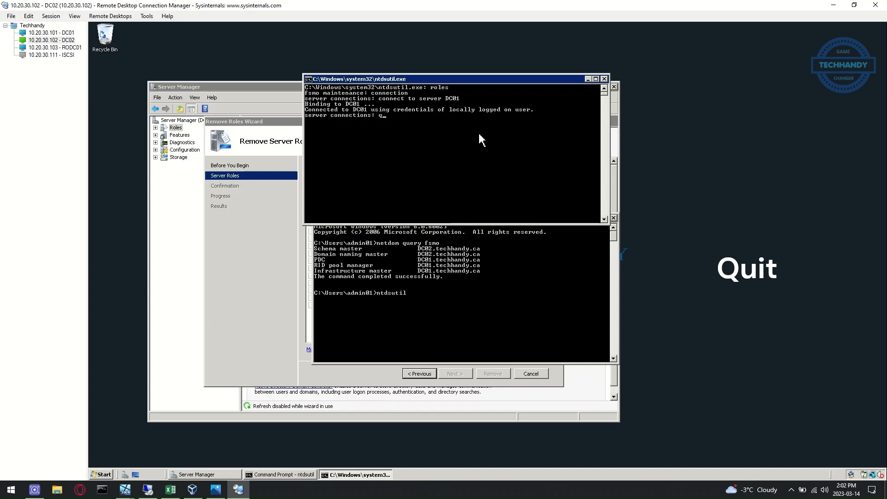
{"action": "type", "text": "q"}
{"action": "key", "text": "Return"}
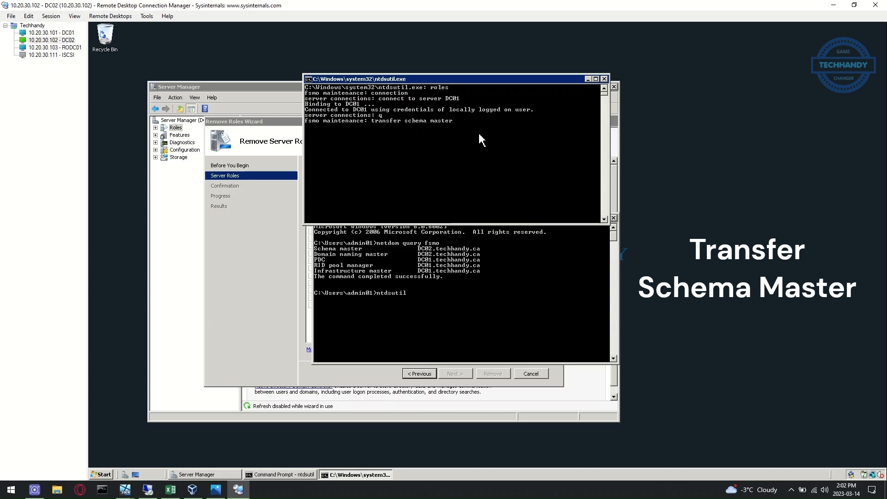
Transfer the schema master and naming master roles to DC01, confirming each
{"action": "type", "text": "transfer schema master"}
{"action": "key", "text": "Return"}
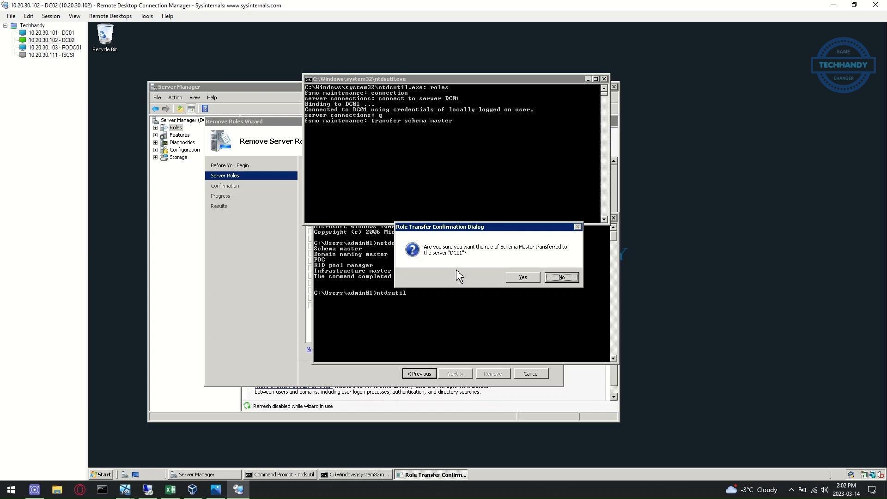
{"action": "left_click", "coordinate": [520, 277]}
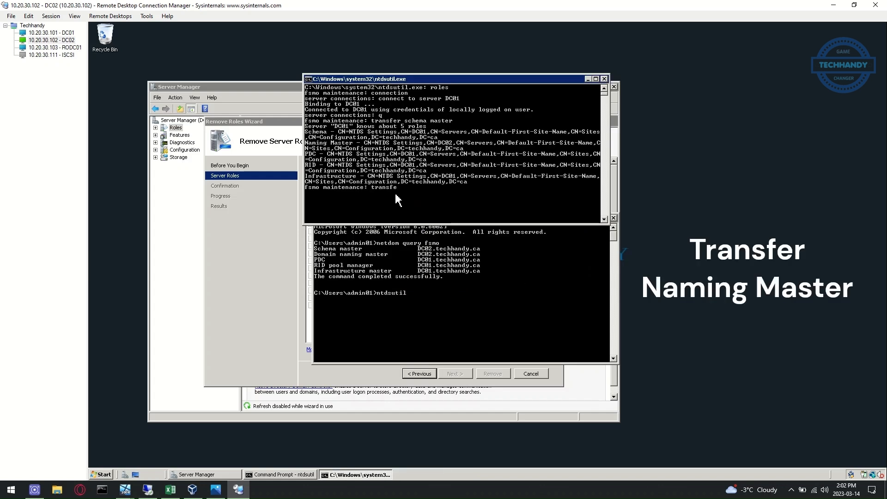
{"action": "type", "text": "transfer naming master"}
{"action": "key", "text": "Return"}
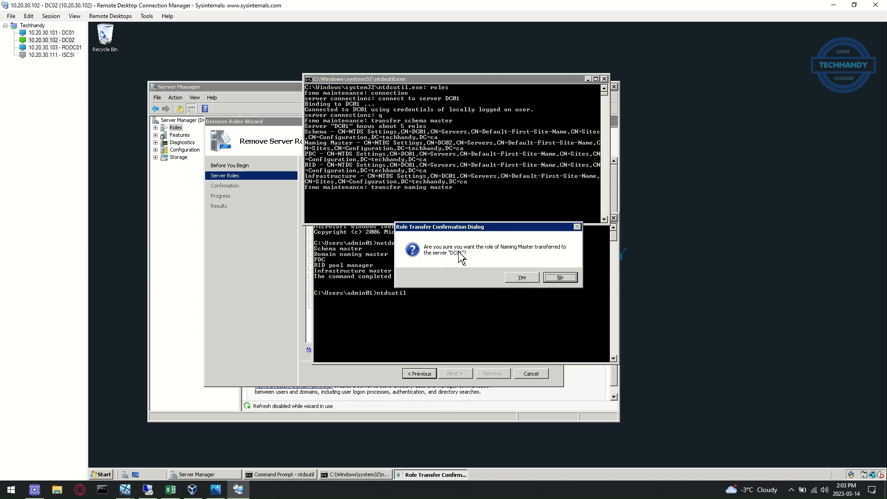
{"action": "left_click", "coordinate": [519, 277]}
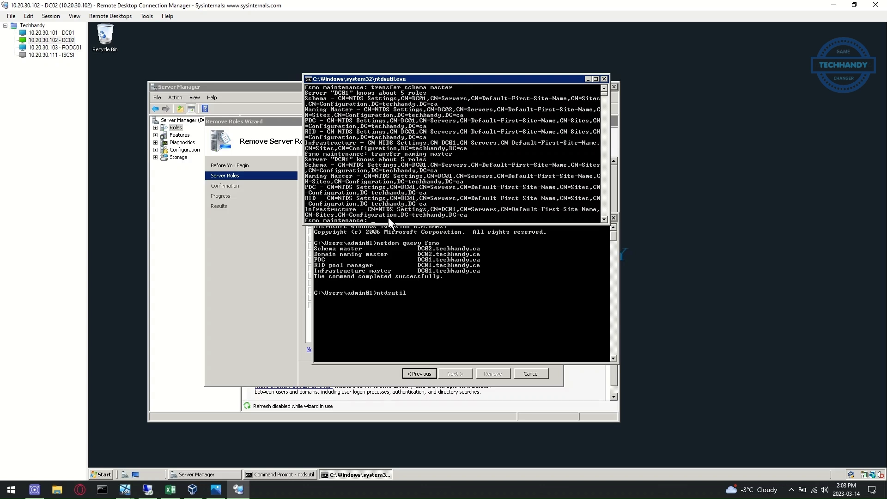
Quit ntdsutil and rerun 'netdom query fsmo' to verify all roles are on DC01
{"action": "type", "text": "q"}
{"action": "key", "text": "Return"}
{"action": "type", "text": "q"}
{"action": "key", "text": "Return"}
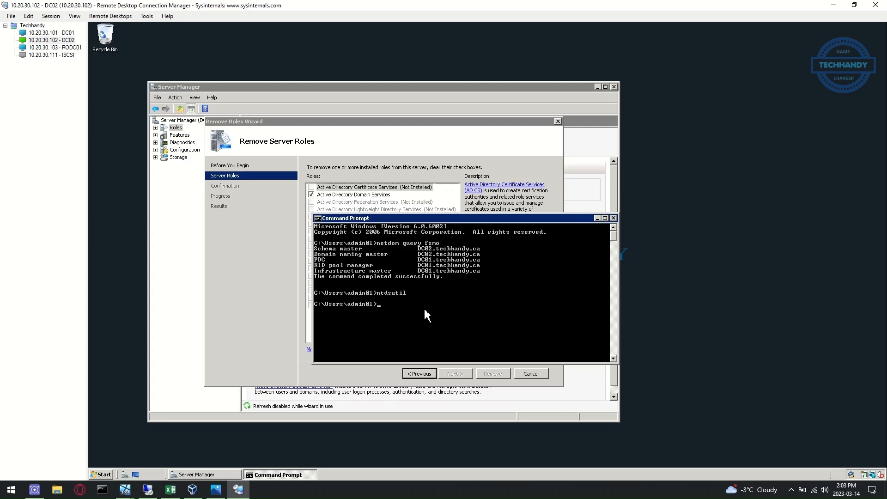
{"action": "key", "text": "Up"}
{"action": "key", "text": "Up"}
{"action": "key", "text": "Return"}
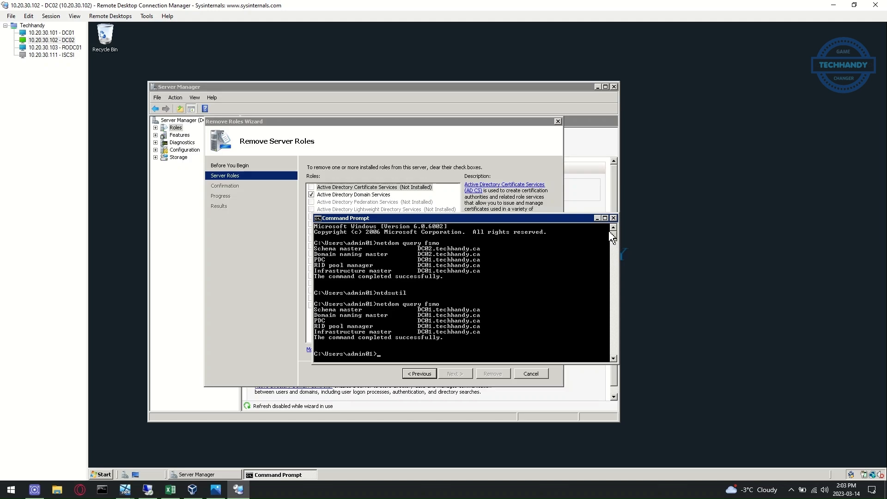
Turn the B4 bullet about DC02 holding no FSMO roles red, then return to DC02
{"action": "left_click", "coordinate": [170, 490]}
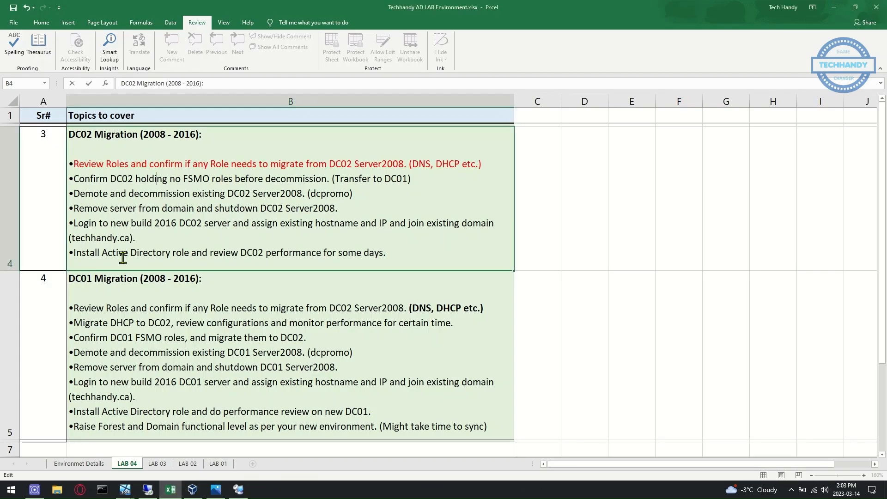
{"action": "left_click_drag", "start_coordinate": [76, 180], "coordinate": [427, 180]}
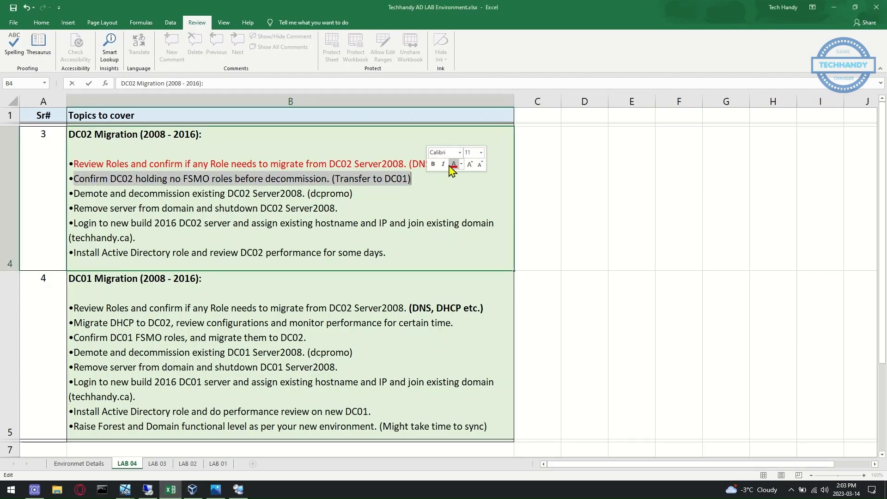
{"action": "left_click", "coordinate": [455, 165]}
{"action": "left_click", "coordinate": [72, 195]}
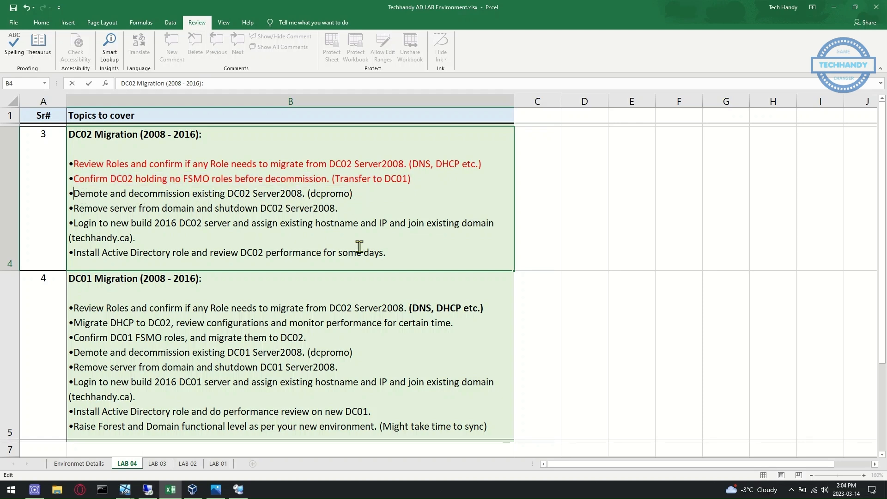
{"action": "left_click", "coordinate": [239, 489]}
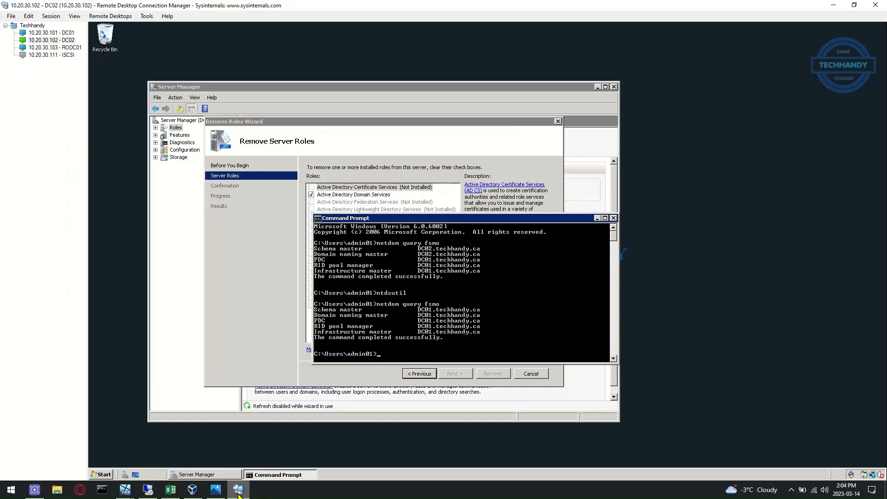
Close the command prompt and launch dcpromo on DC02 with elevation
{"action": "left_click", "coordinate": [615, 221]}
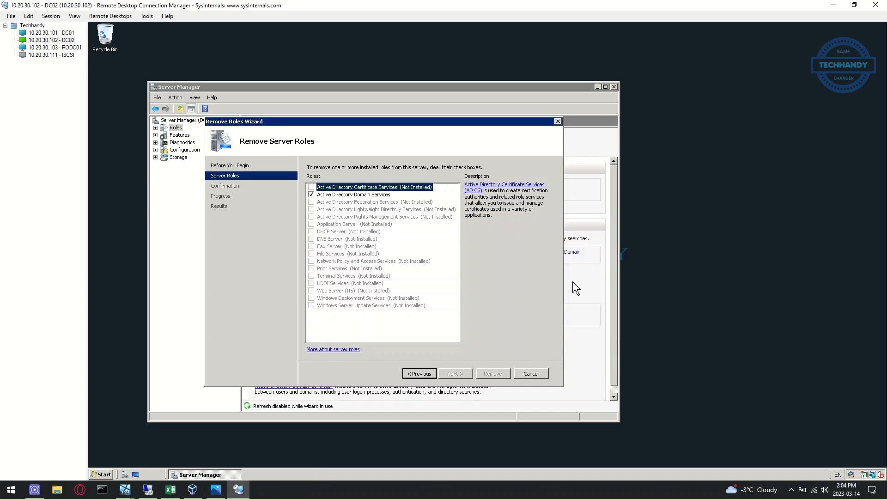
{"action": "left_click", "coordinate": [107, 476]}
{"action": "left_click", "coordinate": [218, 392]}
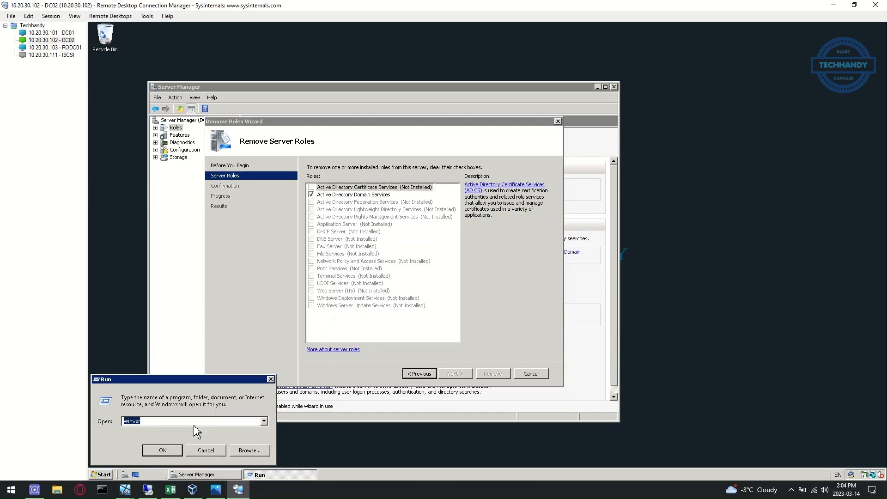
{"action": "type", "text": "dcpromo"}
{"action": "key", "text": "Return"}
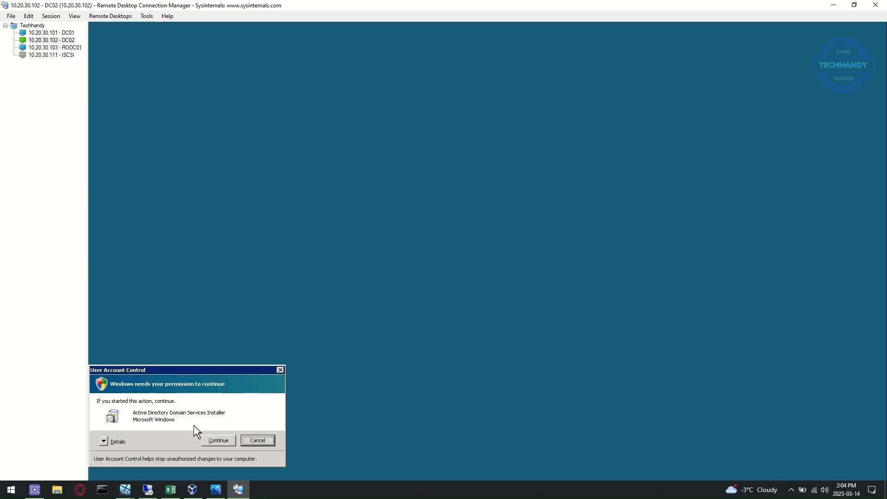
{"action": "left_click", "coordinate": [213, 440]}
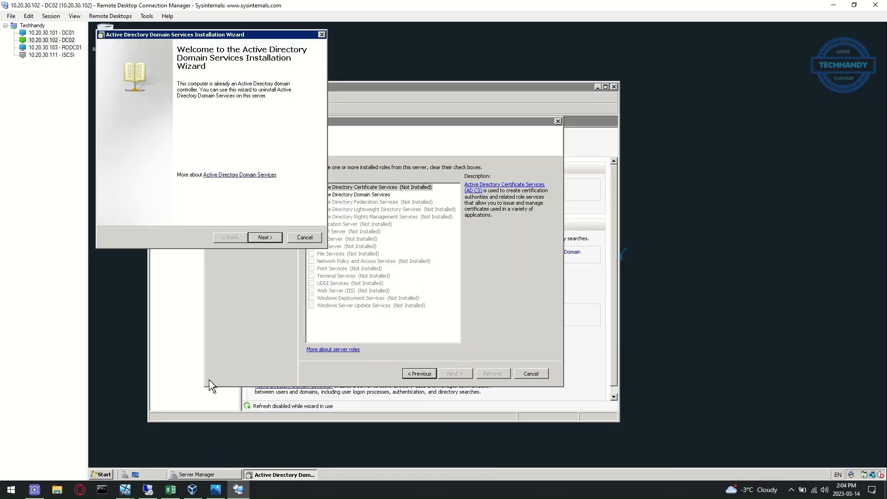
Advance through the demotion wizard to start AD DS removal with Reboot on completion
{"action": "left_click", "coordinate": [268, 238]}
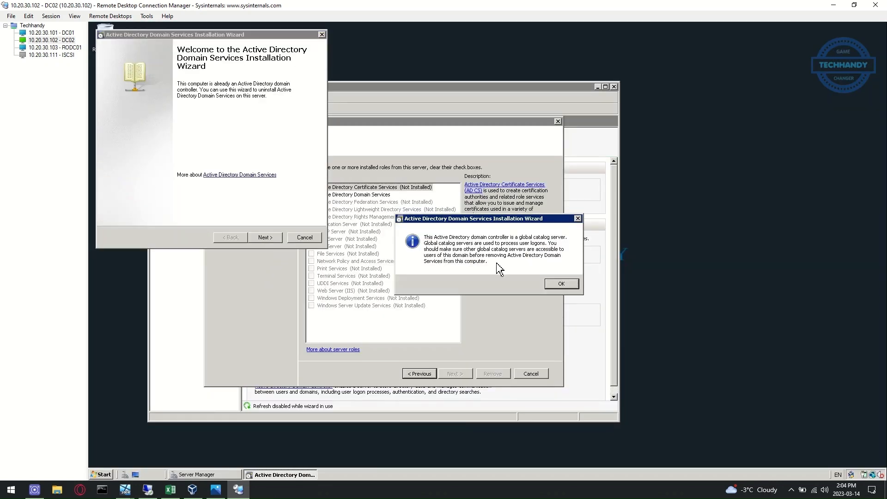
{"action": "left_click", "coordinate": [559, 283]}
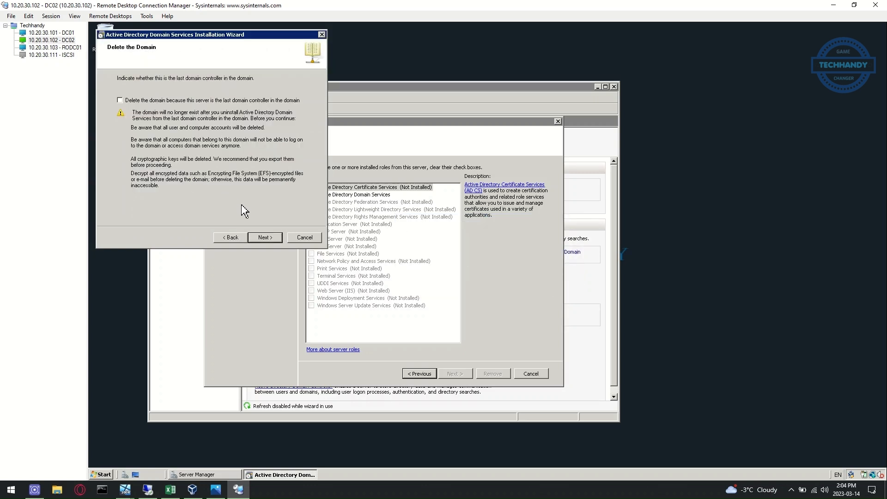
{"action": "left_click", "coordinate": [265, 238]}
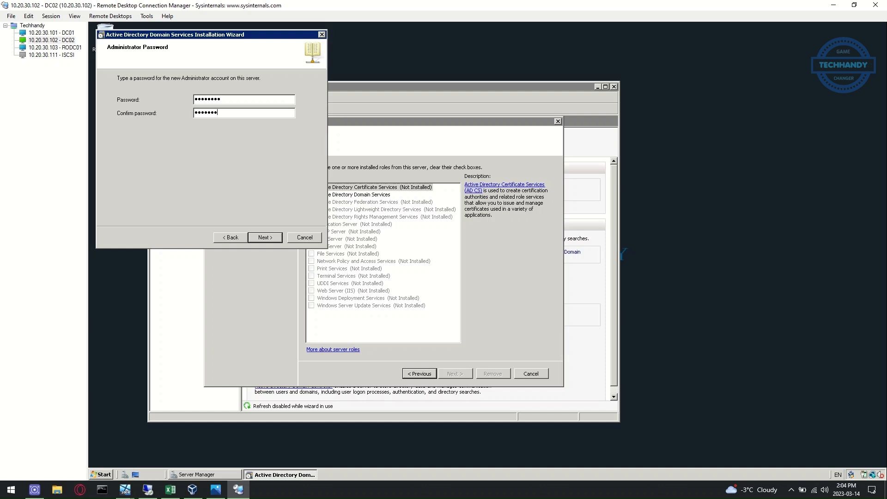
{"action": "left_click", "coordinate": [265, 238]}
{"action": "left_click", "coordinate": [265, 238]}
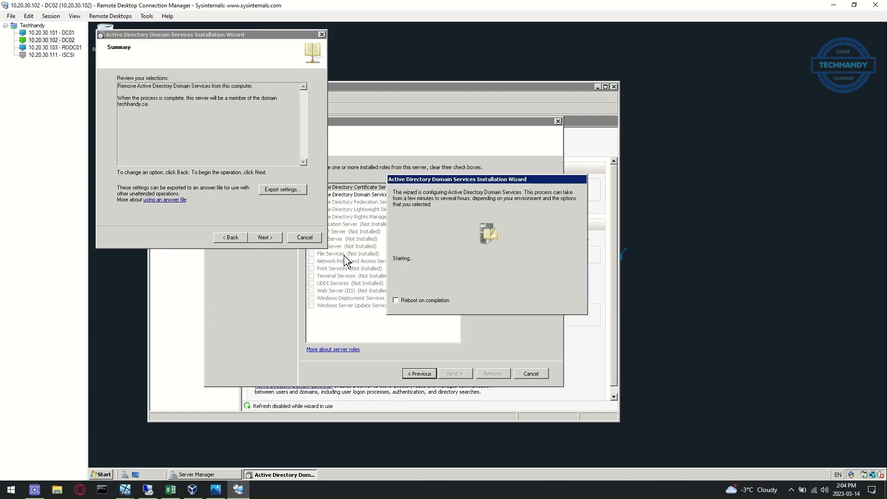
{"action": "left_click", "coordinate": [396, 300]}
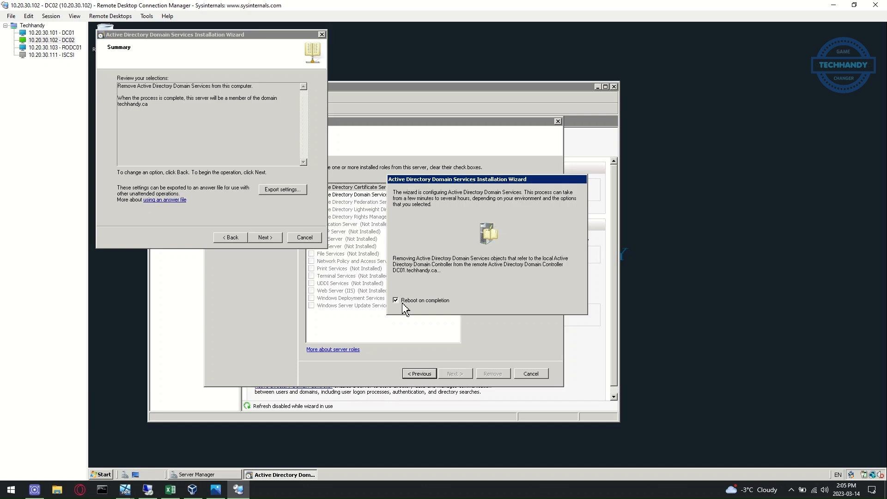
{"action": "left_click", "coordinate": [68, 32]}
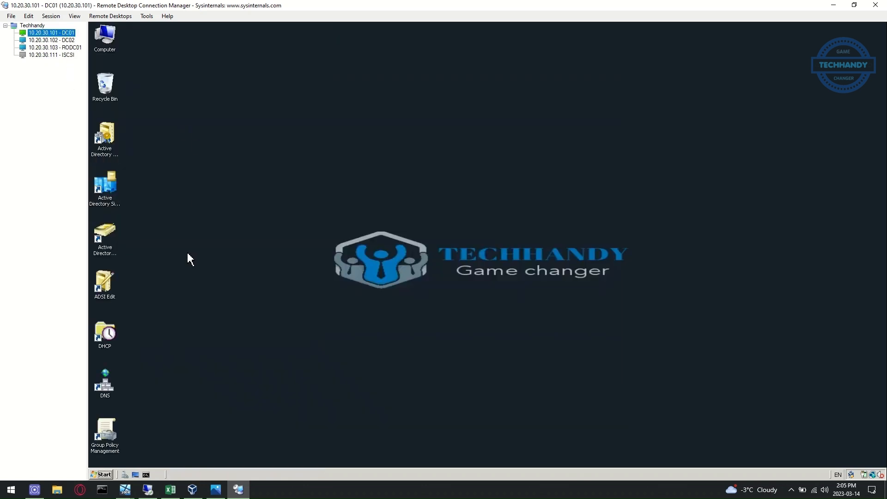
Launch Active Directory Users and Computers on DC01 with elevation, then return to DC02
{"action": "double_click", "coordinate": [115, 236]}
{"action": "left_click", "coordinate": [513, 262]}
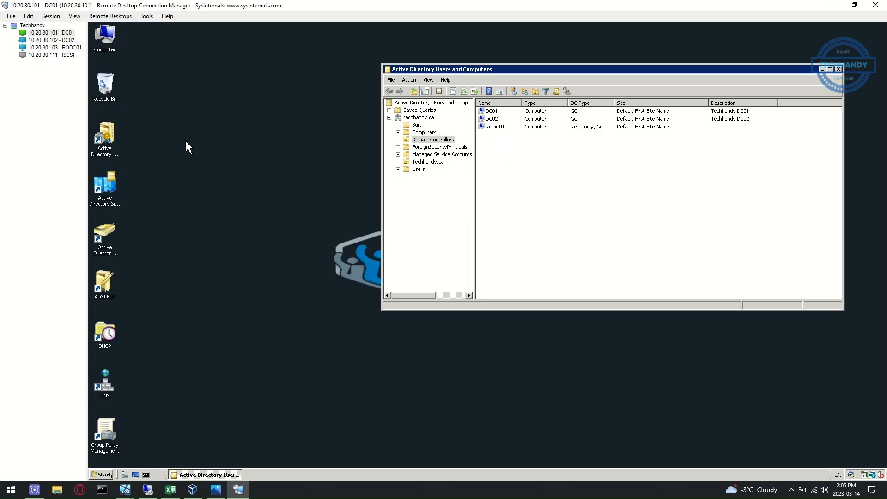
{"action": "left_click", "coordinate": [70, 40]}
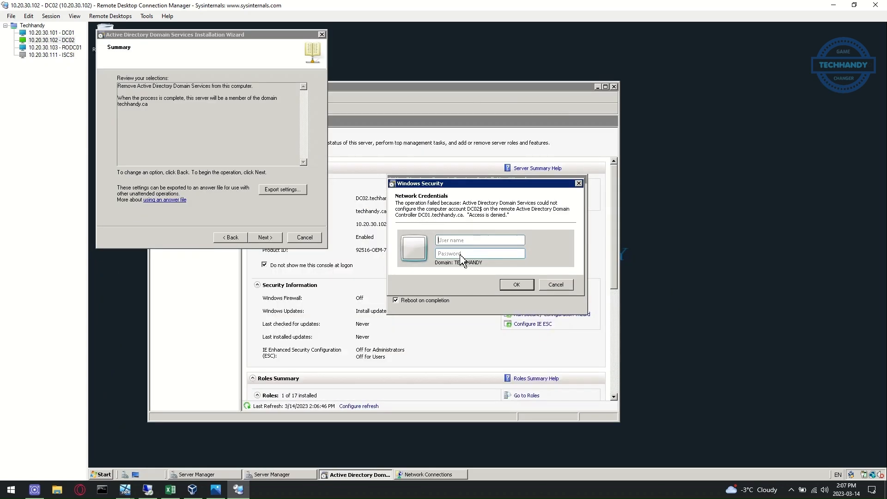
Give DC02's demotion the domain admin user name and password, then open ADUC on DC01
{"action": "left_click", "coordinate": [445, 241]}
{"action": "type", "text": "techhandy\\admin01"}
{"action": "key", "text": "Tab"}
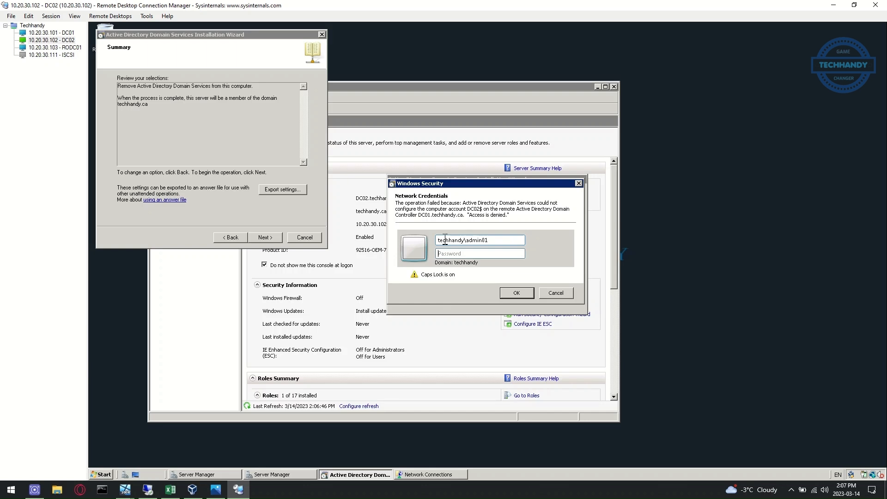
{"action": "key", "text": "Caps_Lock"}
{"action": "type", "text": "***"}
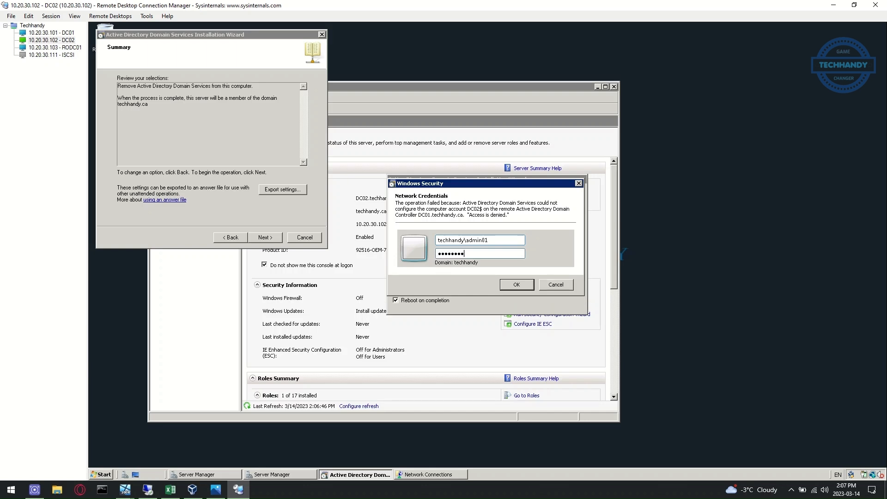
{"action": "left_click", "coordinate": [512, 285]}
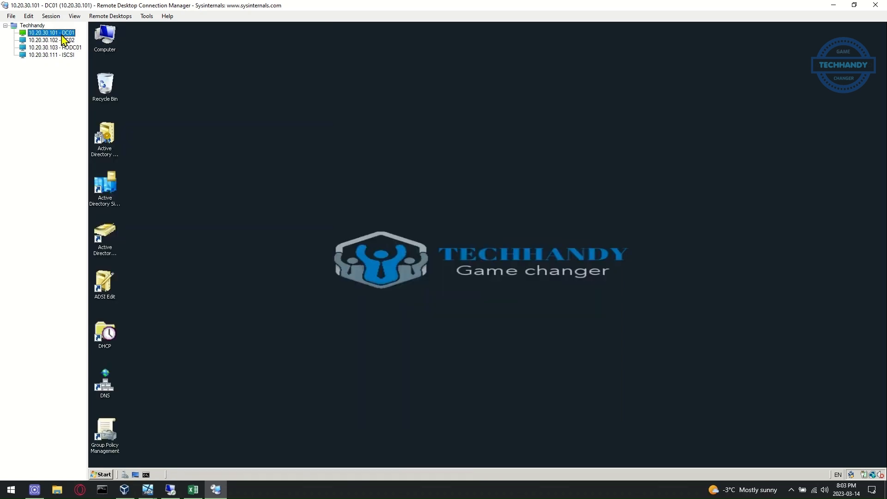
{"action": "double_click", "coordinate": [105, 243]}
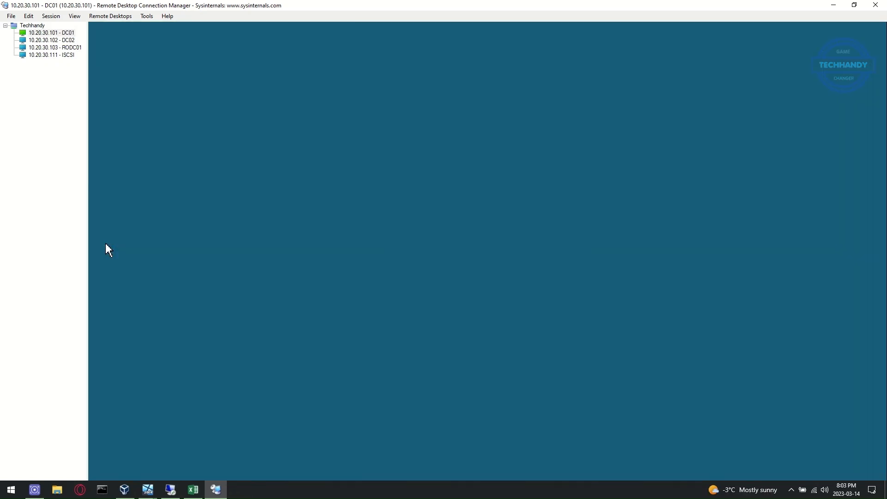
{"action": "left_click", "coordinate": [506, 266]}
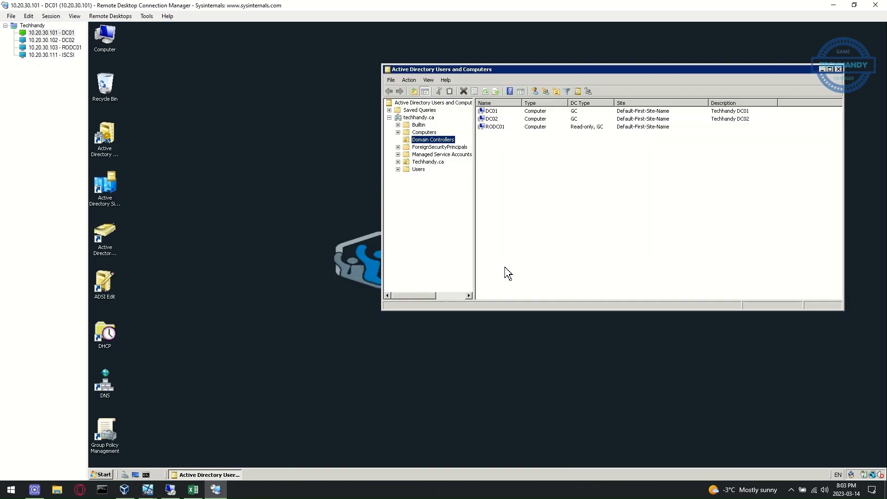
Review the DC02 computer object's operating system and general properties
{"action": "right_click", "coordinate": [545, 118]}
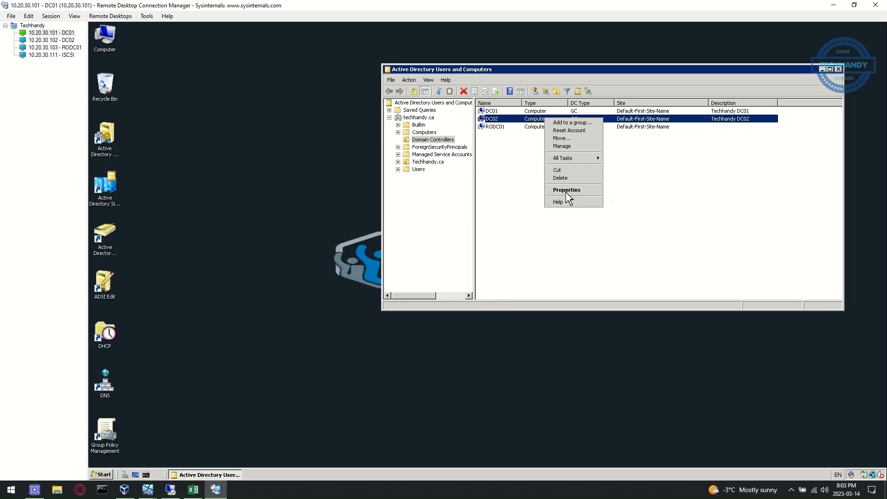
{"action": "left_click", "coordinate": [567, 190]}
{"action": "left_click", "coordinate": [608, 96]}
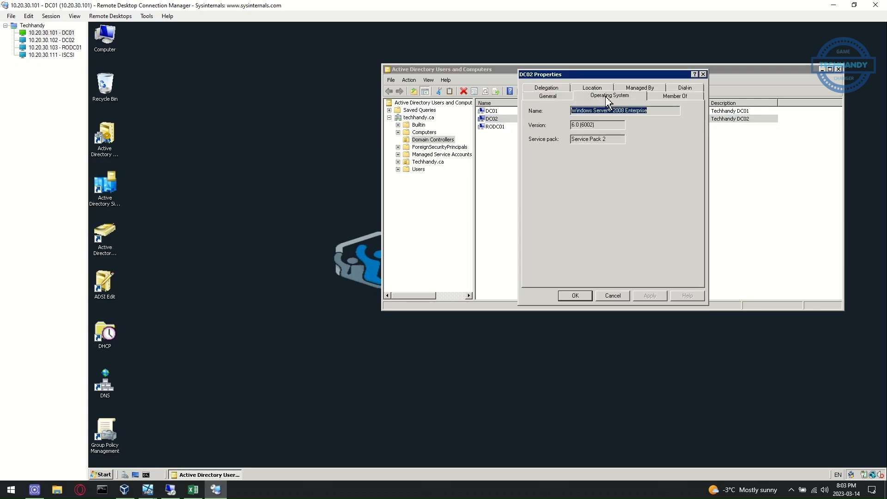
{"action": "left_click", "coordinate": [554, 98]}
{"action": "left_click", "coordinate": [704, 74]}
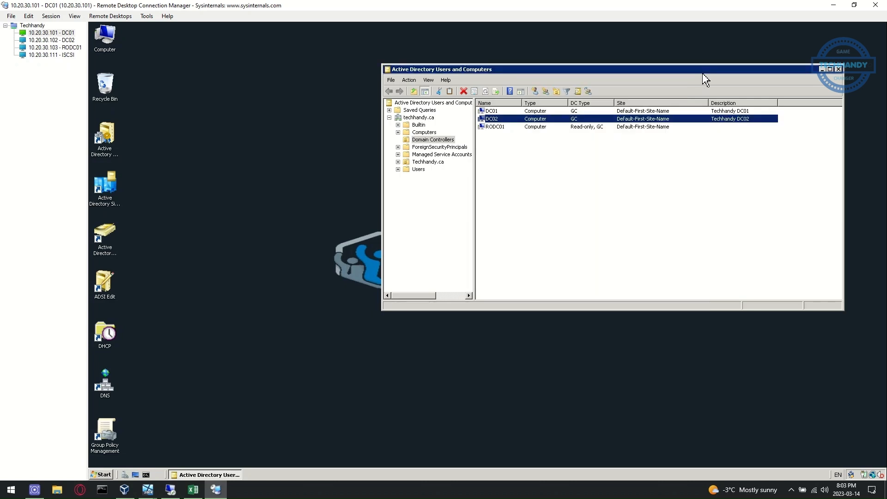
Enable Advanced Features and clear DC02's 'Protect object from accidental deletion' setting
{"action": "left_click", "coordinate": [408, 80]}
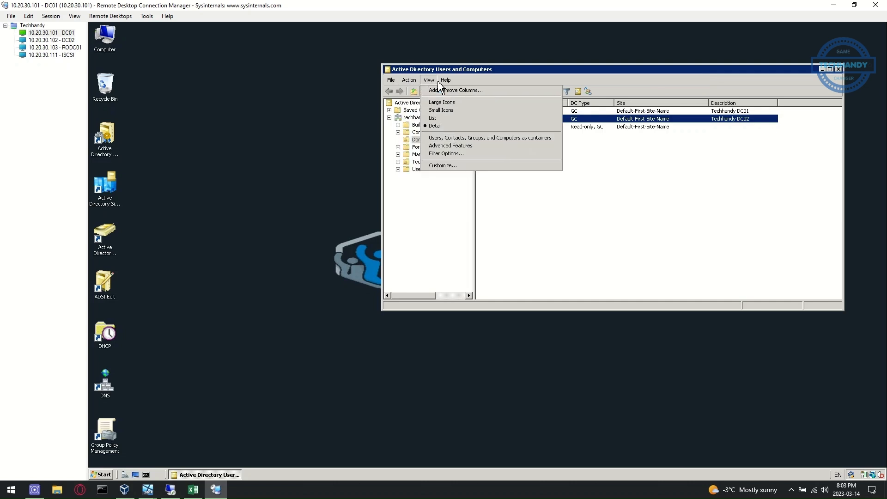
{"action": "left_click", "coordinate": [455, 145]}
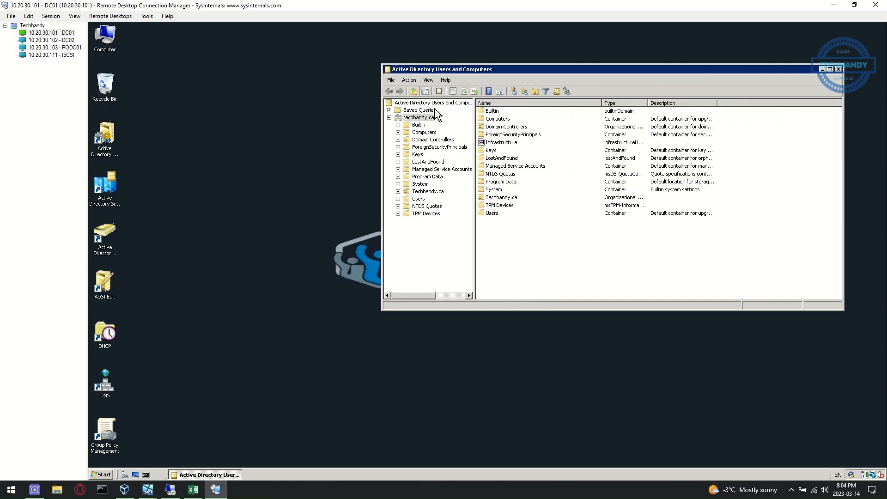
{"action": "left_click", "coordinate": [432, 140]}
{"action": "right_click", "coordinate": [543, 120]}
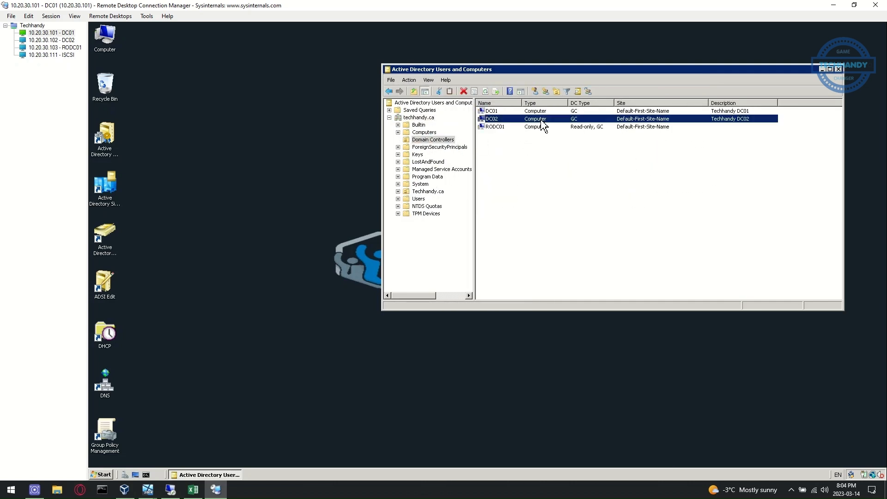
{"action": "left_click", "coordinate": [563, 199]}
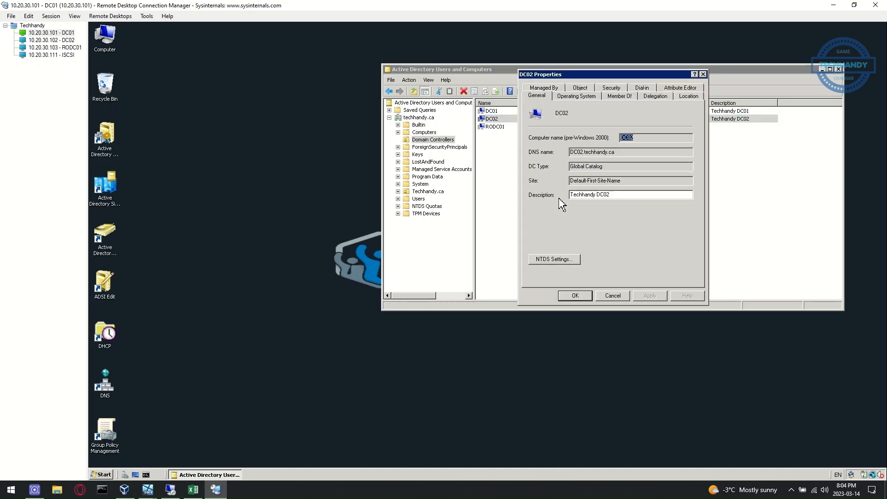
{"action": "left_click", "coordinate": [581, 88]}
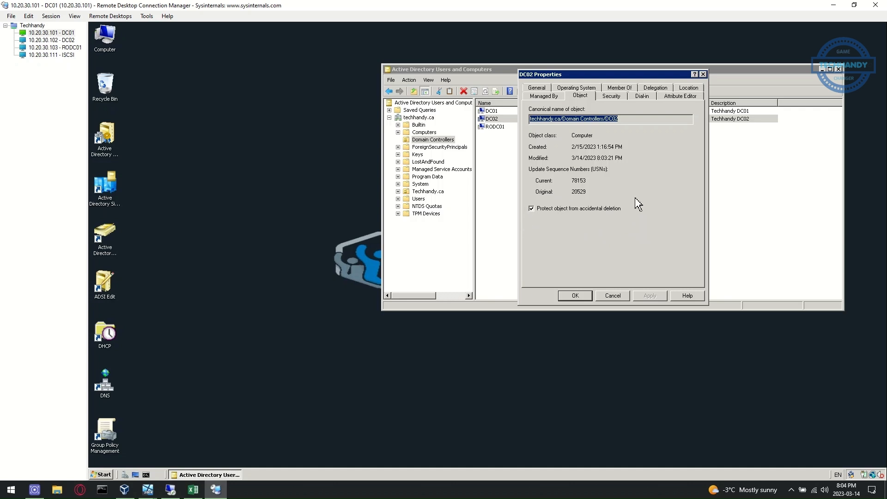
{"action": "left_click", "coordinate": [532, 209]}
{"action": "left_click", "coordinate": [647, 295]}
{"action": "left_click", "coordinate": [575, 296]}
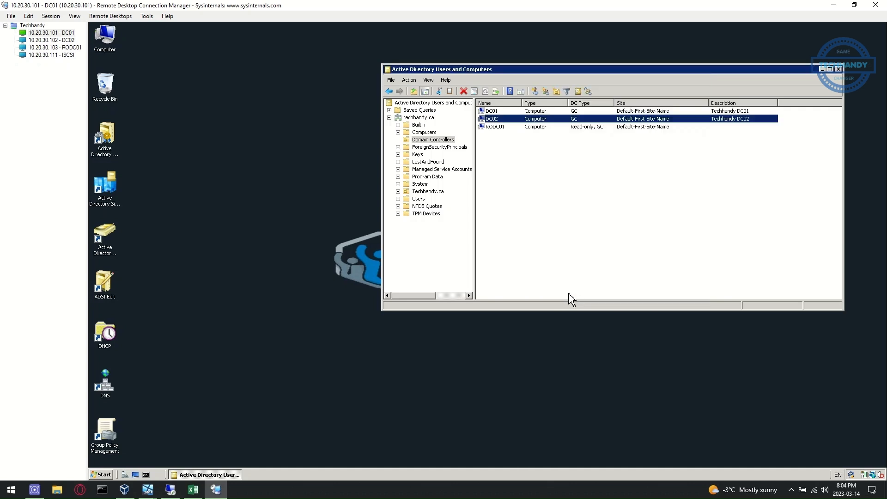
{"action": "left_click", "coordinate": [67, 41]}
{"action": "left_click", "coordinate": [476, 236]}
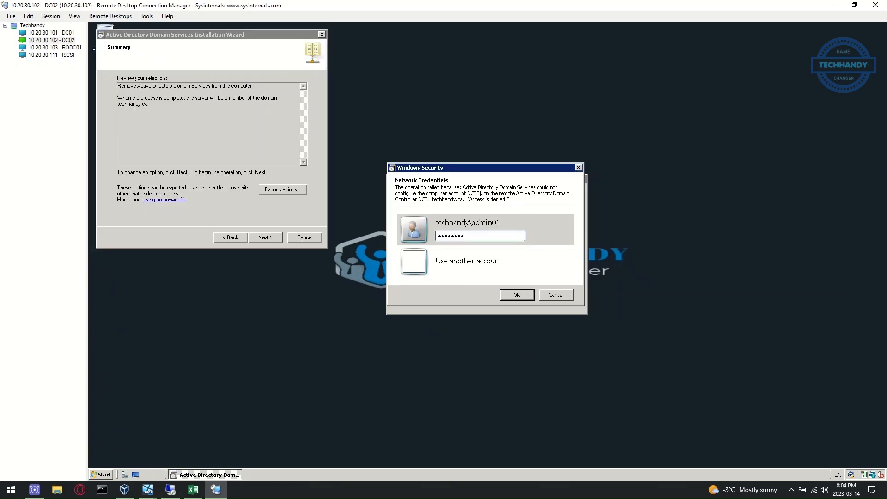
Submit the credentials and bring the Server_08_02 VM forward, hiding Server_08_x86_01
{"action": "key", "text": "Return"}
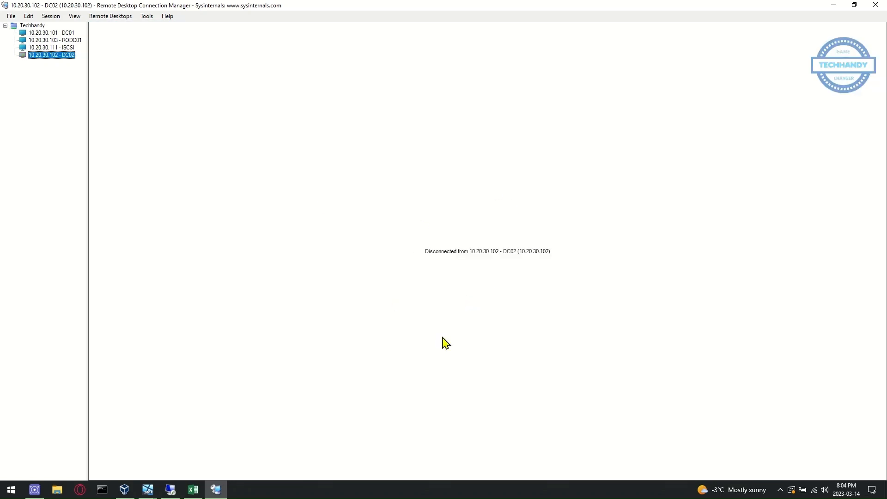
{"action": "left_click", "coordinate": [148, 488]}
{"action": "left_click", "coordinate": [101, 459]}
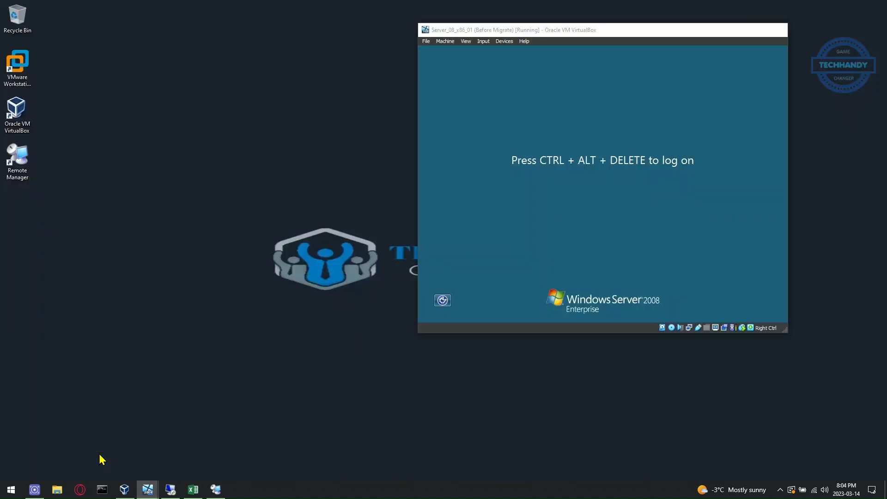
{"action": "left_click", "coordinate": [148, 489]}
{"action": "left_click", "coordinate": [217, 443]}
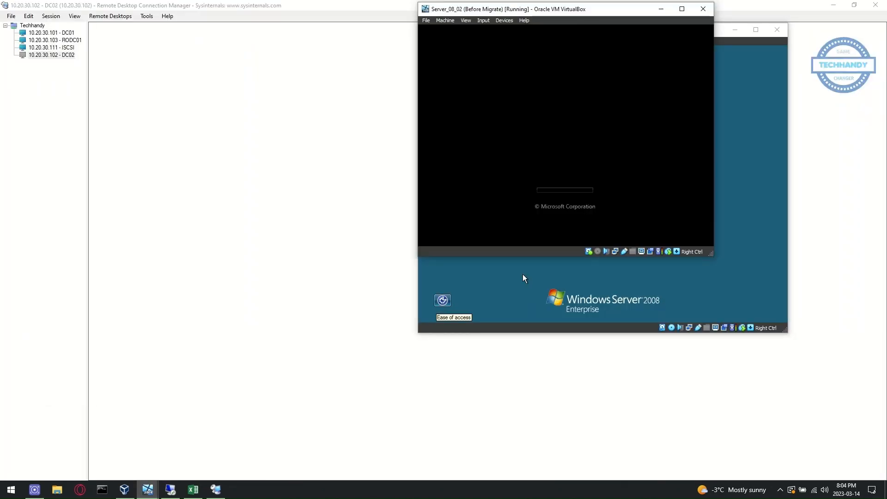
{"action": "left_click", "coordinate": [749, 41]}
{"action": "left_click", "coordinate": [739, 33]}
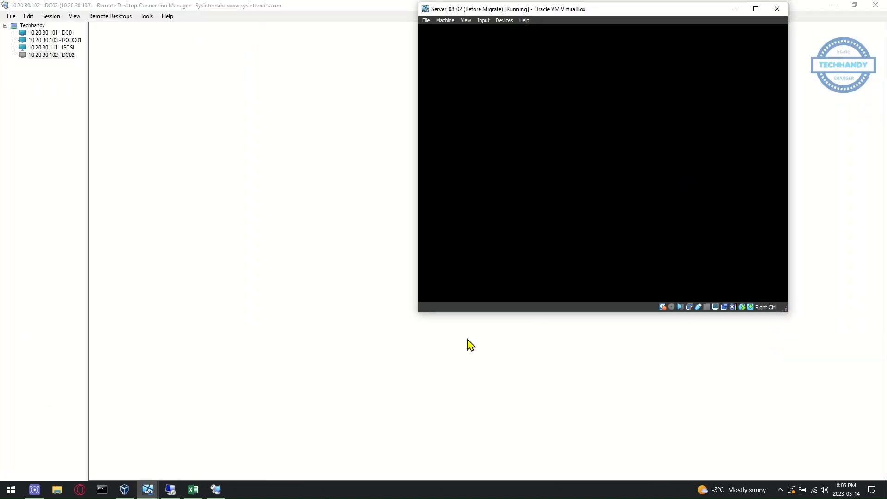
Reconnect to DC02's remote desktop session
{"action": "left_click", "coordinate": [194, 490]}
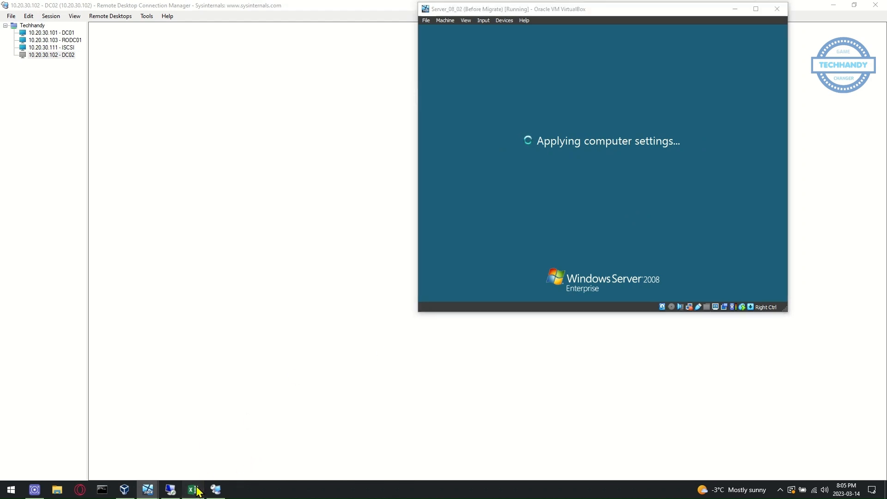
{"action": "left_click", "coordinate": [197, 489]}
{"action": "double_click", "coordinate": [73, 56]}
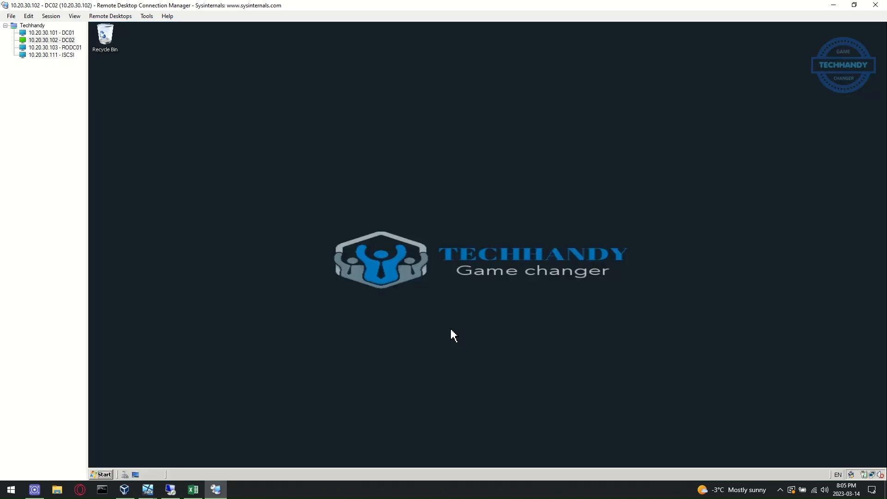
In DC02's Server Manager, remove the Active Directory Domain Services role
{"action": "left_click", "coordinate": [102, 474]}
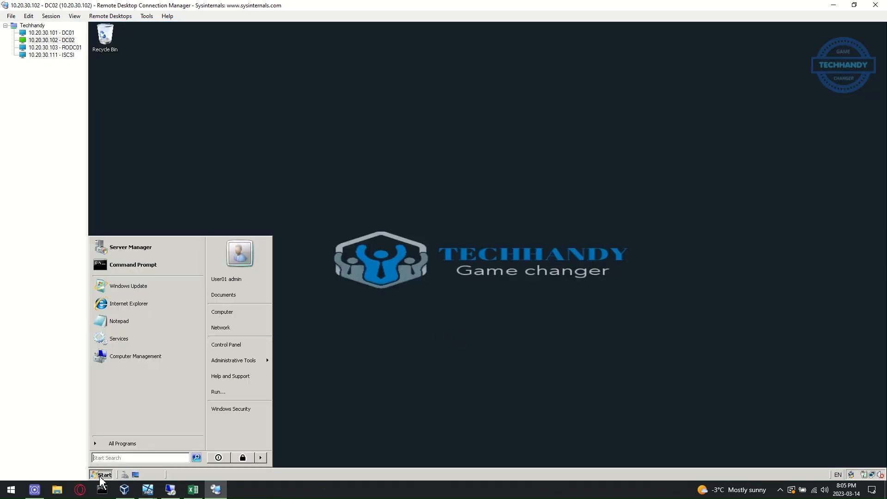
{"action": "left_click", "coordinate": [125, 475]}
{"action": "left_click", "coordinate": [208, 437]}
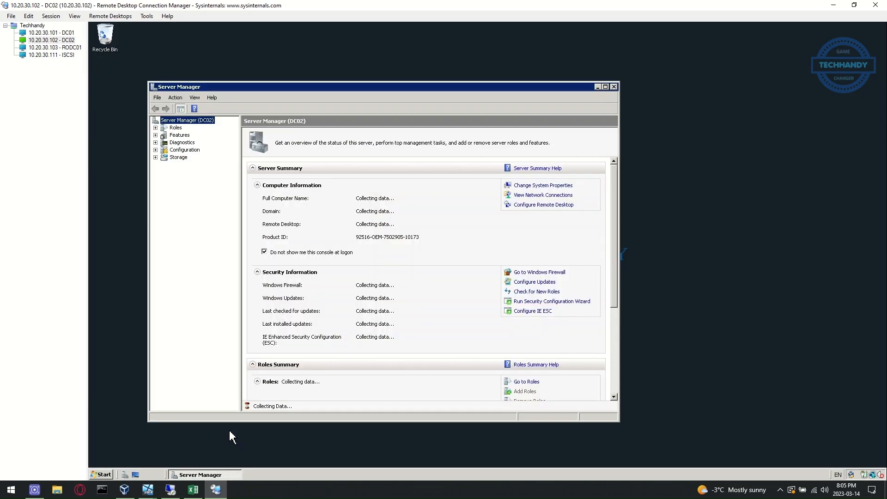
{"action": "left_click", "coordinate": [176, 128]}
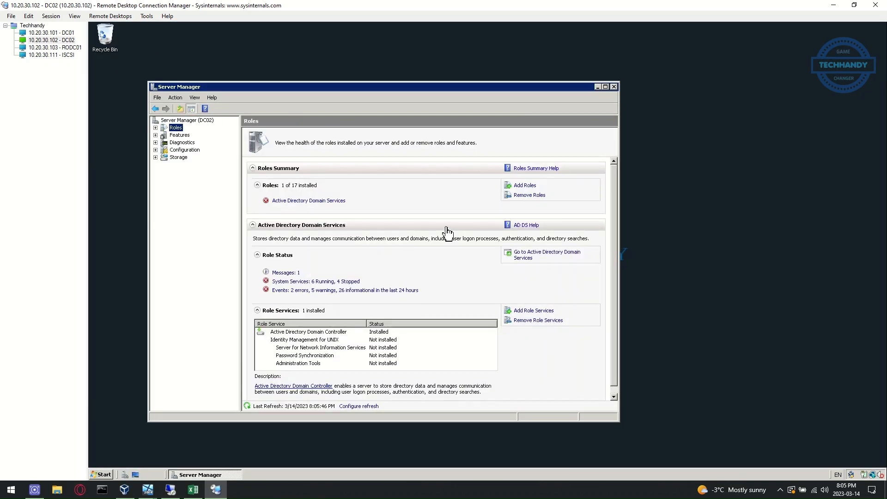
{"action": "left_click", "coordinate": [528, 195]}
{"action": "left_click", "coordinate": [455, 374]}
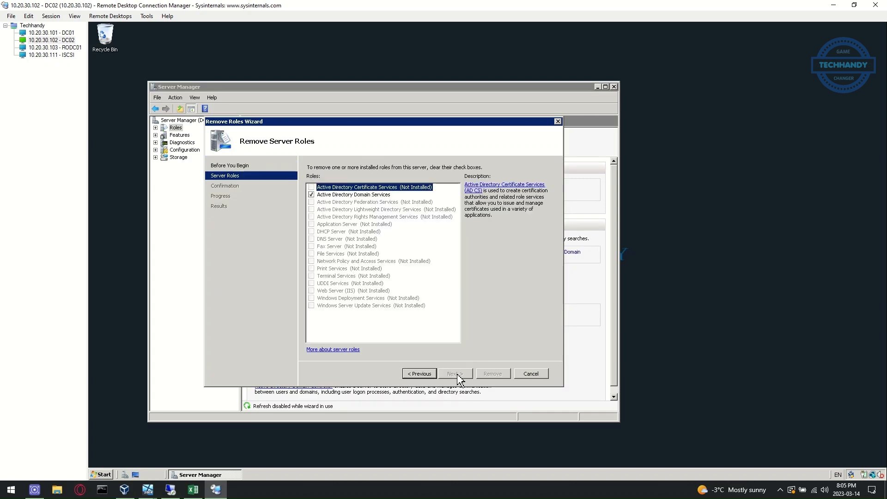
{"action": "left_click", "coordinate": [312, 194]}
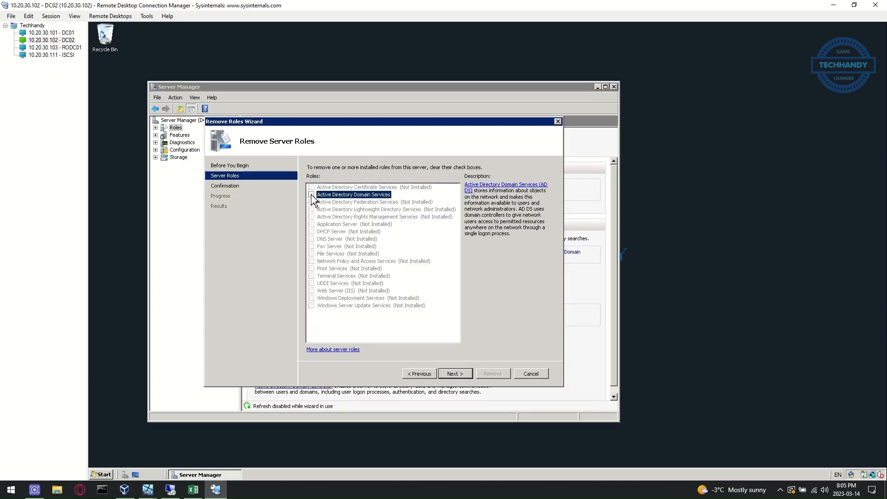
{"action": "left_click", "coordinate": [454, 375]}
{"action": "left_click", "coordinate": [491, 374]}
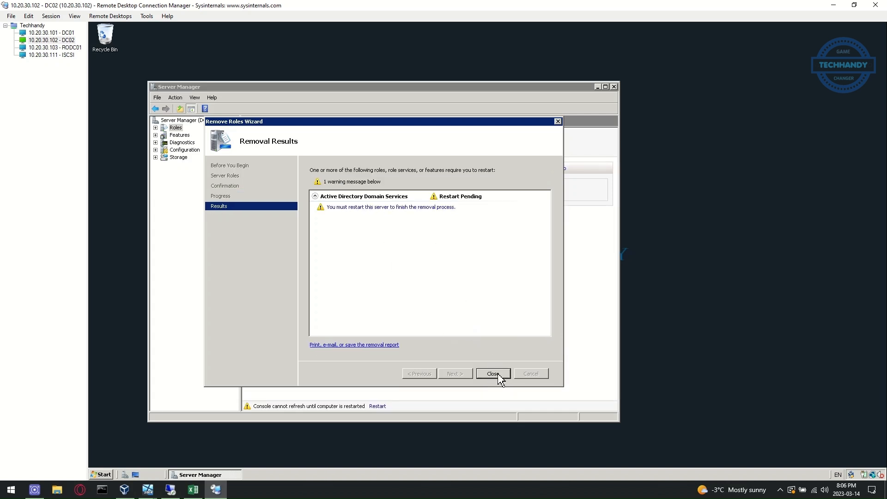
{"action": "left_click", "coordinate": [498, 374]}
Restart DC02, reconnect after reboot, and close the finished removal wizard
{"action": "left_click", "coordinate": [410, 273]}
{"action": "left_click", "coordinate": [147, 490]}
{"action": "left_click", "coordinate": [205, 448]}
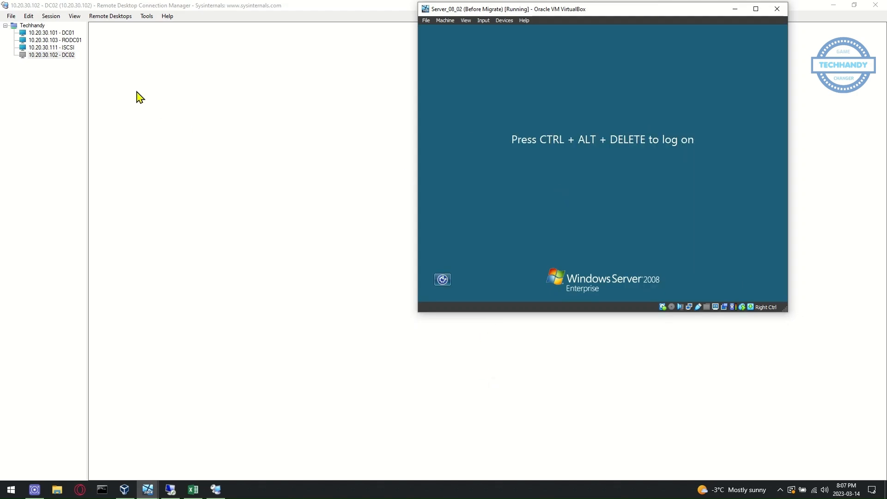
{"action": "double_click", "coordinate": [63, 55]}
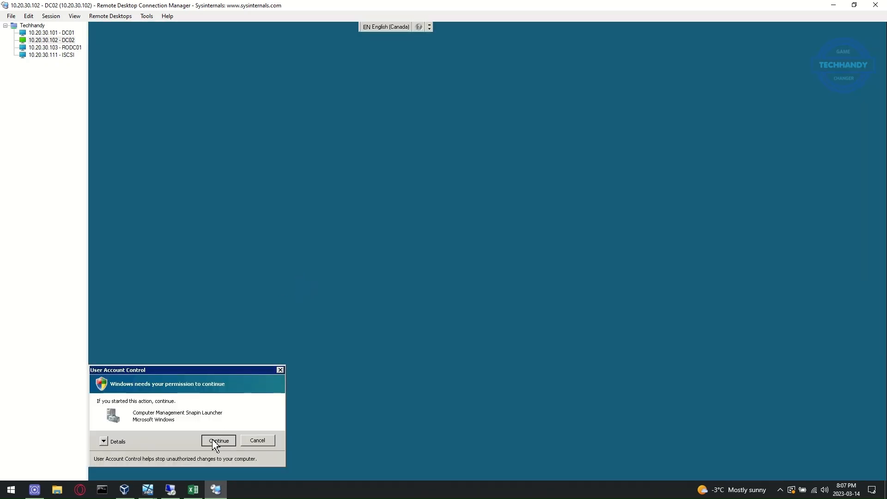
{"action": "left_click", "coordinate": [219, 442]}
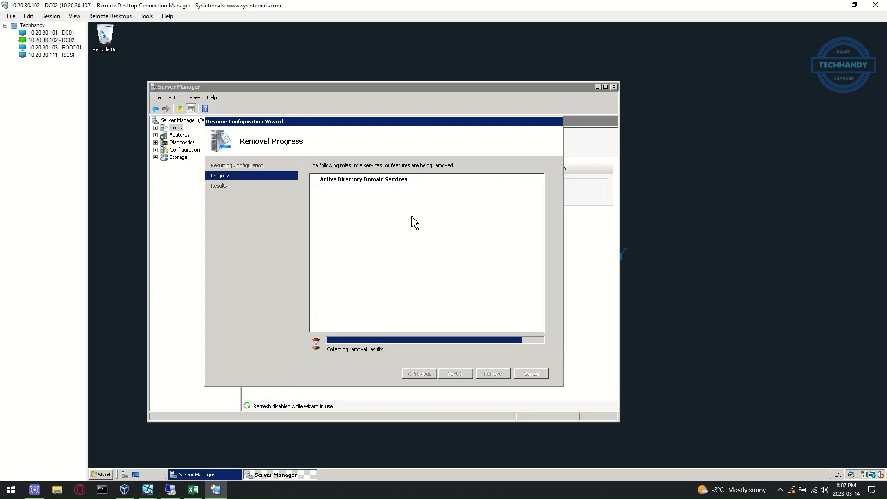
{"action": "left_click", "coordinate": [507, 375]}
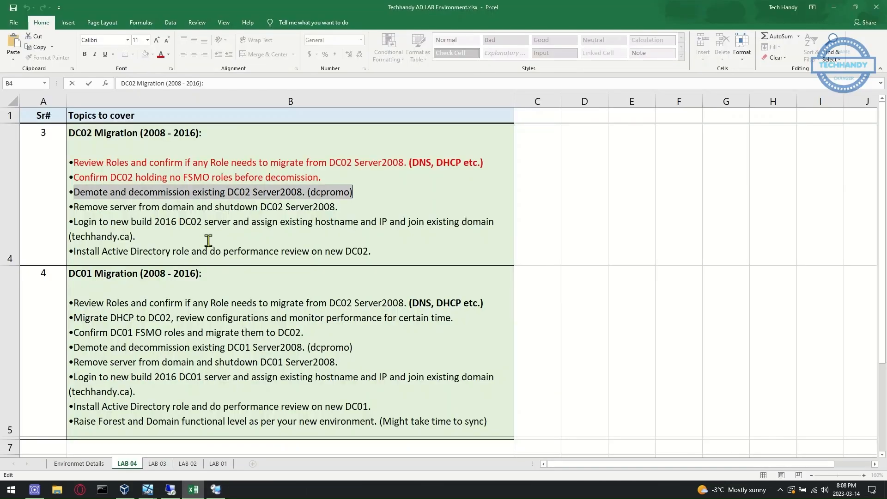
Colour the DC02 demote-and-decommission checklist line in B4 red, then return to the DC02 session
{"action": "right_click", "coordinate": [220, 191]}
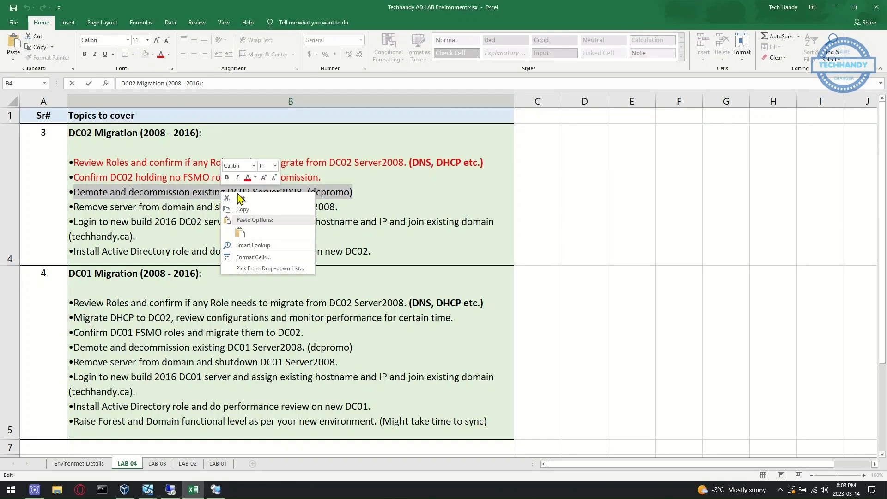
{"action": "left_click", "coordinate": [248, 178]}
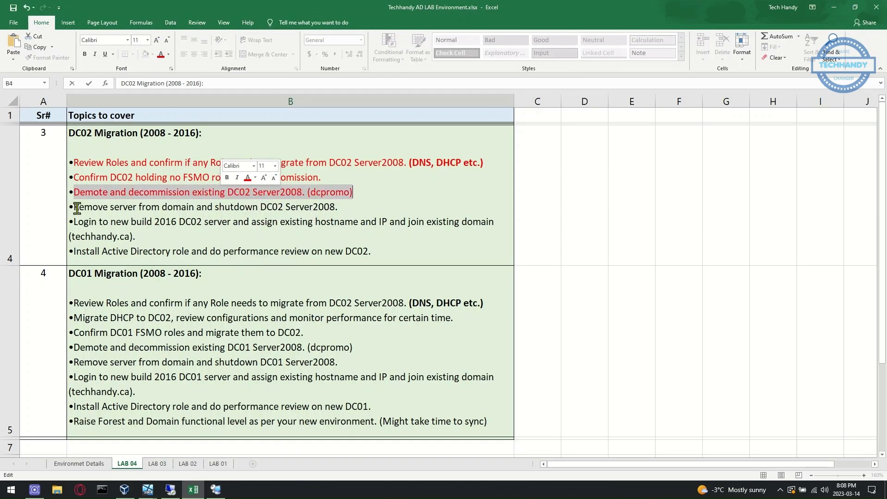
{"action": "left_click_drag", "start_coordinate": [75, 208], "coordinate": [362, 203]}
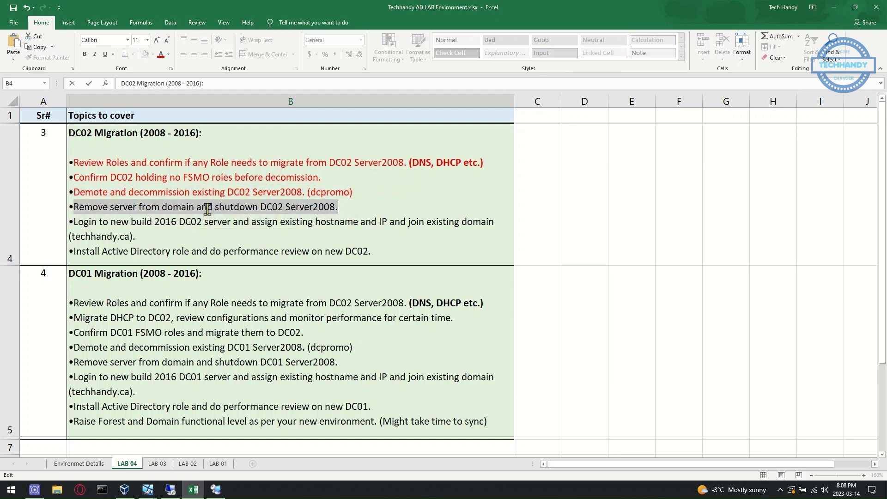
{"action": "left_click", "coordinate": [214, 491]}
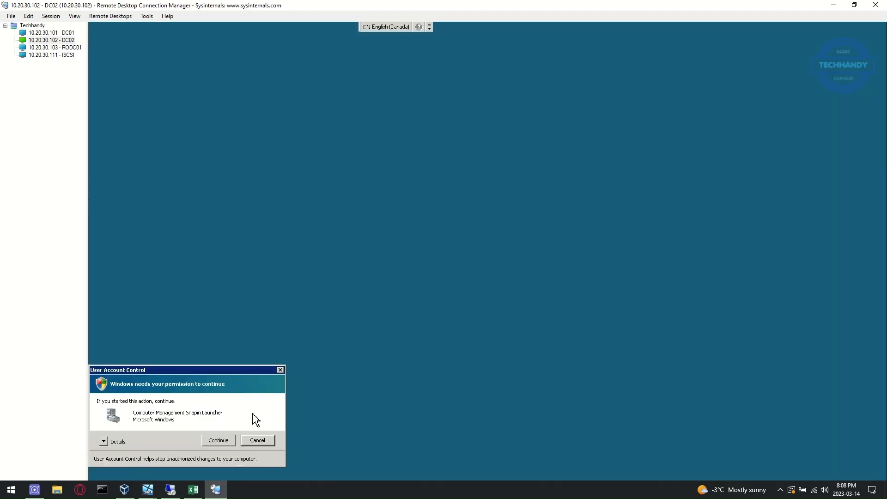
Open Server Manager on DC02 and review the Computers container accounts on DC01
{"action": "left_click", "coordinate": [223, 439]}
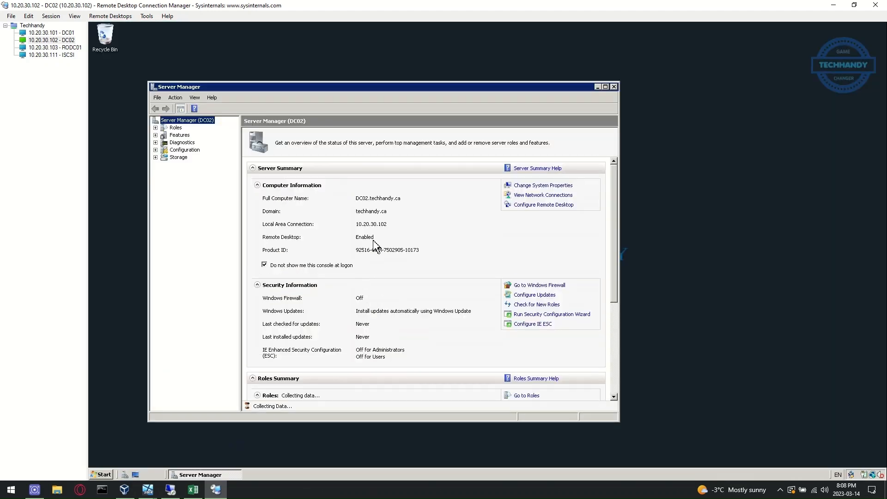
{"action": "left_click", "coordinate": [59, 33]}
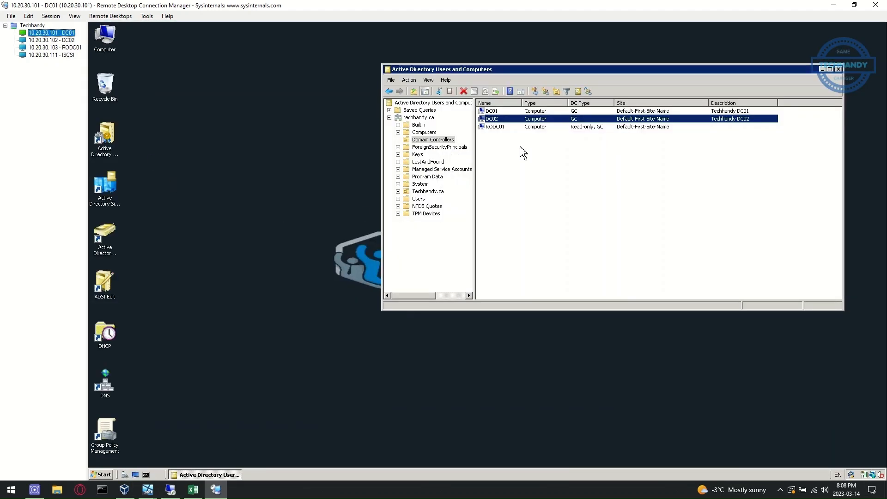
{"action": "left_click", "coordinate": [499, 149]}
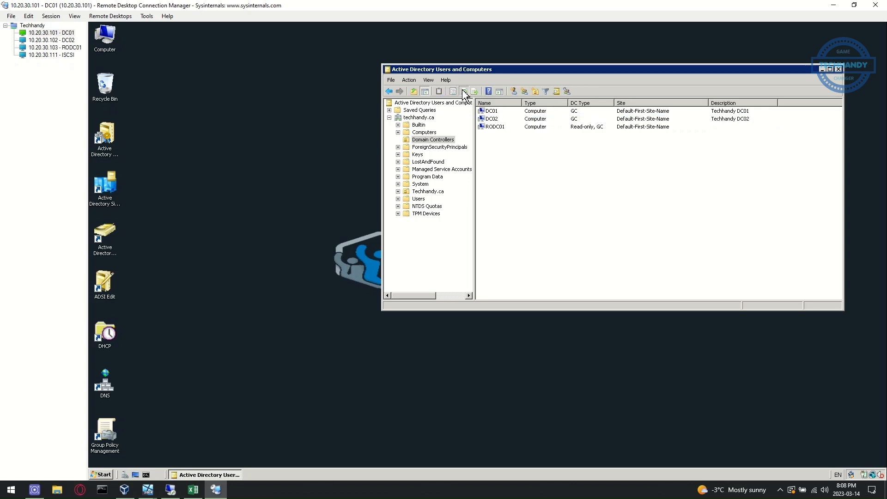
{"action": "left_click", "coordinate": [424, 132]}
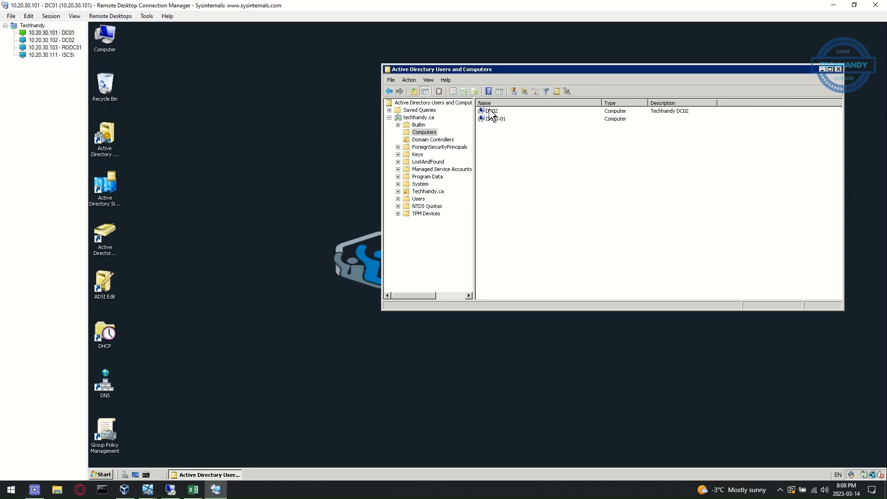
{"action": "left_click", "coordinate": [69, 42]}
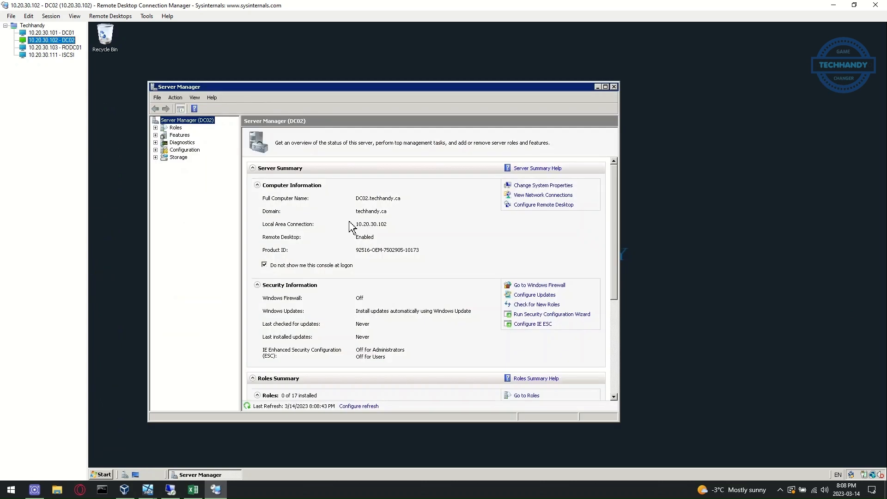
Move DC02 from techhandy.ca into the WORKGROUP workgroup and postpone the restart
{"action": "left_click", "coordinate": [519, 187]}
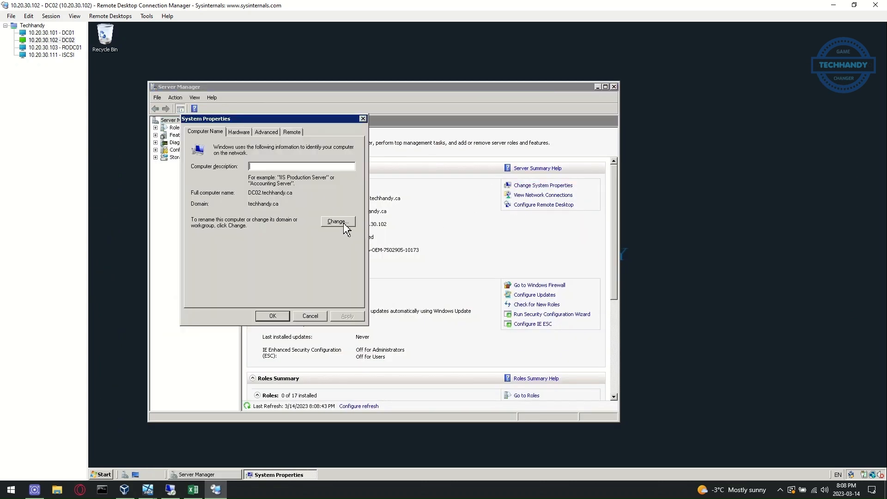
{"action": "left_click", "coordinate": [337, 222]}
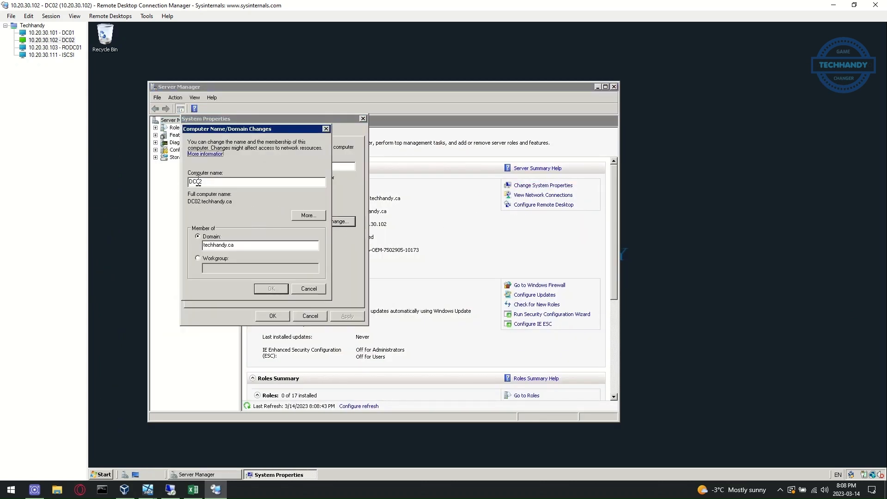
{"action": "left_click", "coordinate": [209, 261]}
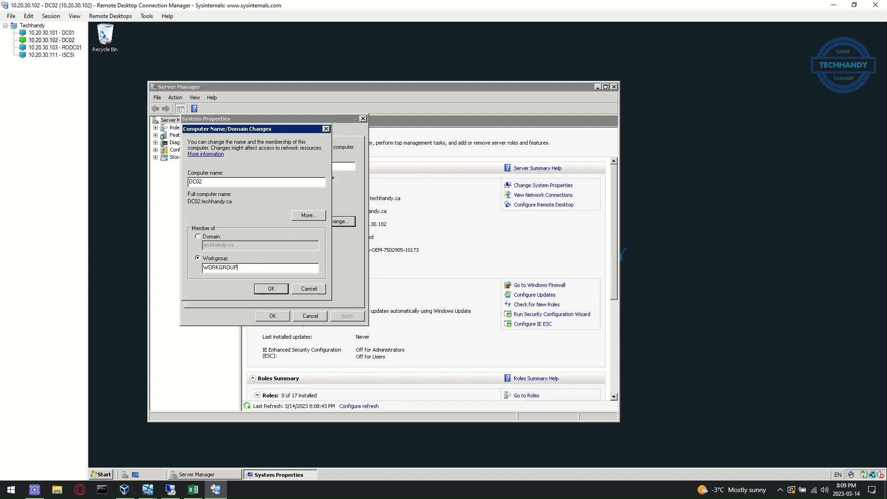
{"action": "left_click", "coordinate": [277, 291]}
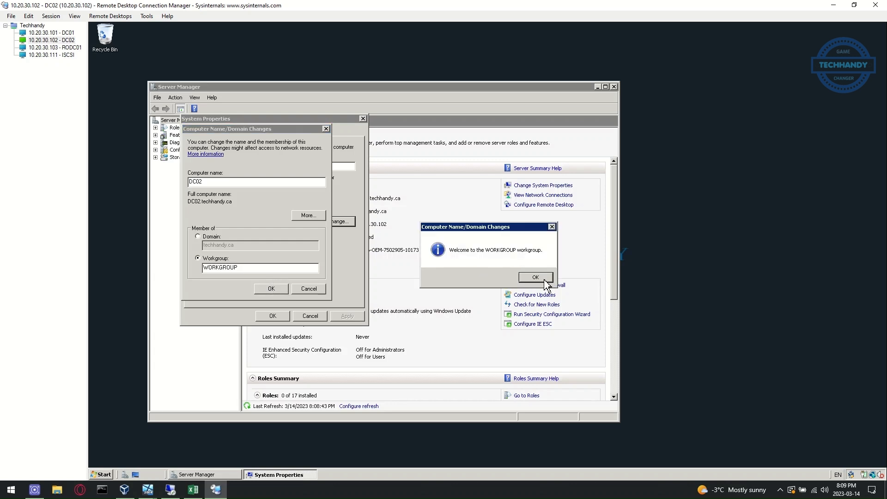
{"action": "left_click", "coordinate": [545, 280]}
{"action": "left_click", "coordinate": [546, 258]}
{"action": "left_click", "coordinate": [283, 317]}
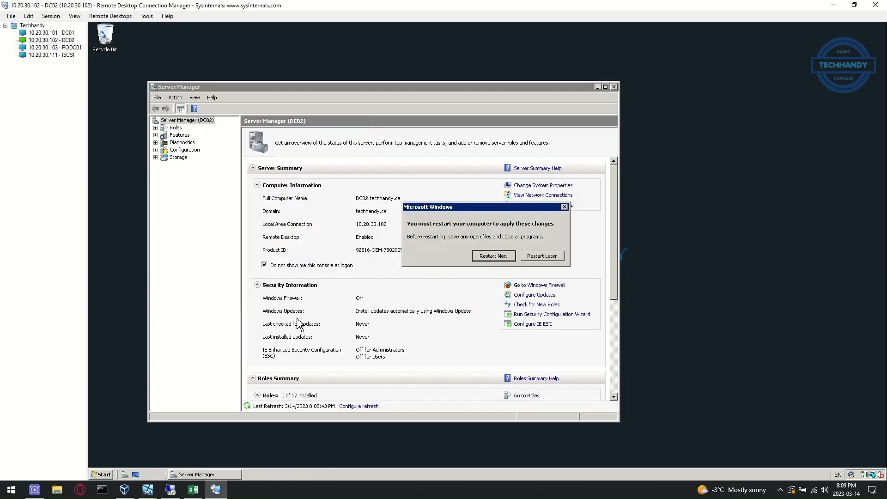
{"action": "left_click", "coordinate": [541, 256]}
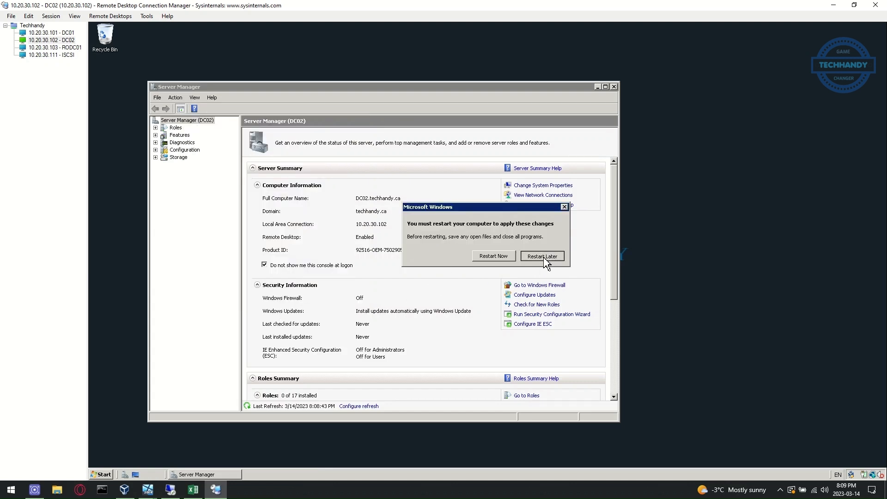
Shut down DC02 with the comment 'Demoted', then bring up the Excel checklist
{"action": "left_click", "coordinate": [613, 87]}
{"action": "left_click", "coordinate": [96, 478]}
{"action": "left_click", "coordinate": [260, 458]}
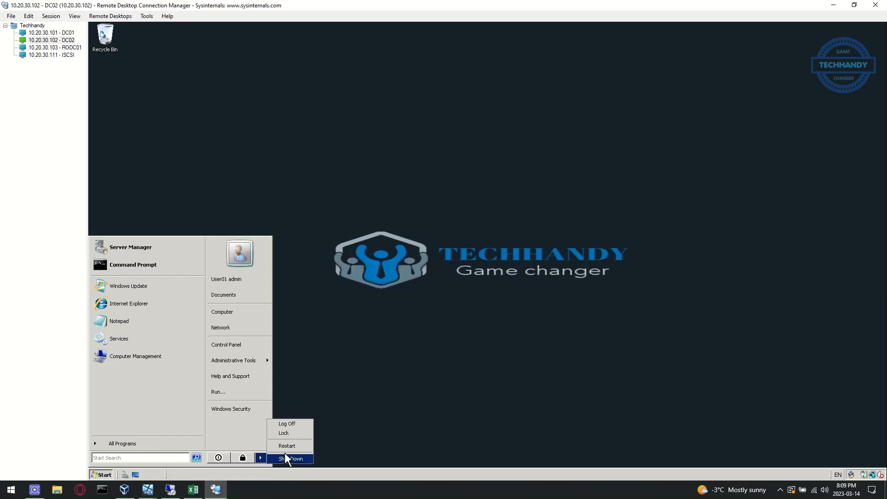
{"action": "left_click", "coordinate": [298, 459]}
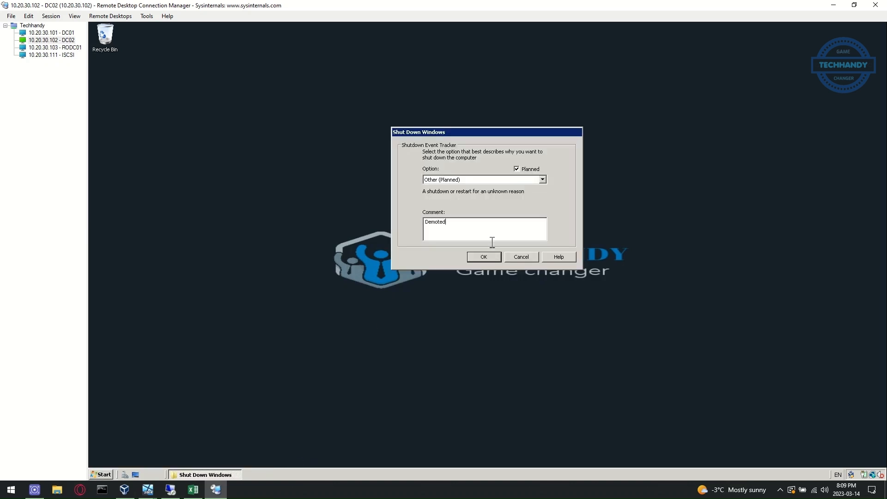
{"action": "left_click", "coordinate": [483, 257]}
{"action": "left_click", "coordinate": [518, 282]}
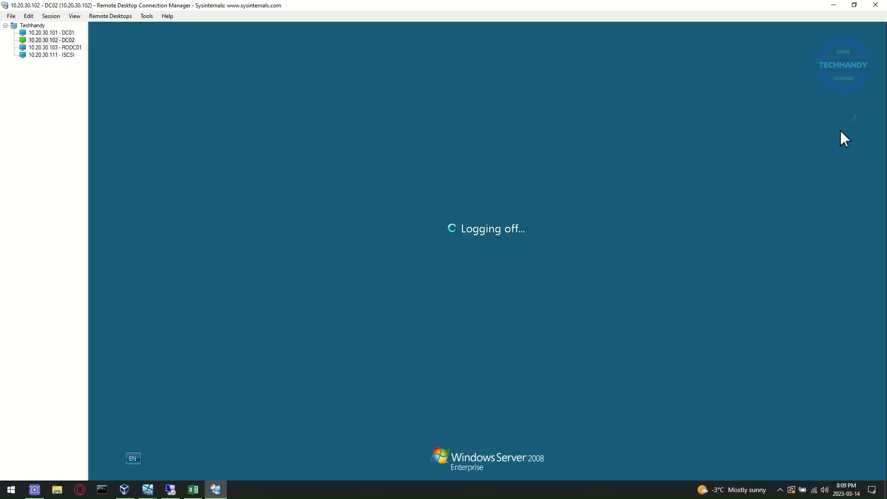
{"action": "left_click", "coordinate": [193, 489]}
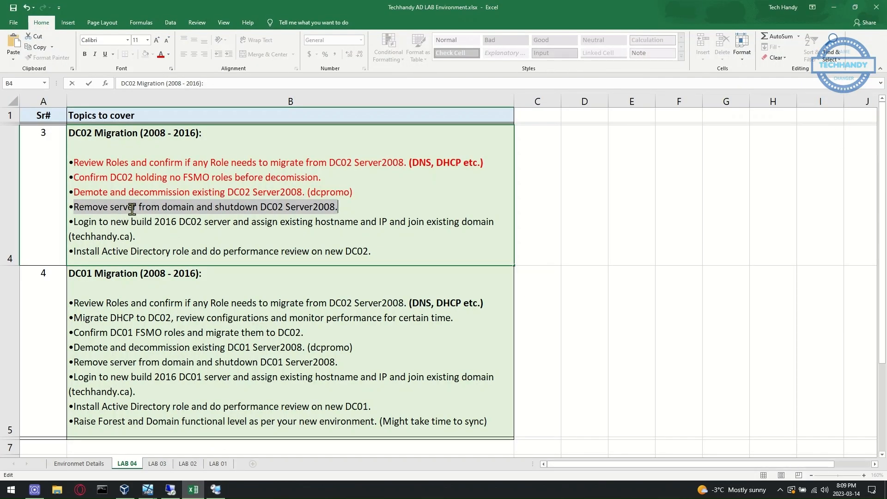
Turn the 'Remove server from domain and shutdown DC02 Server2008.' line red and return to RDCMan
{"action": "left_click", "coordinate": [161, 54]}
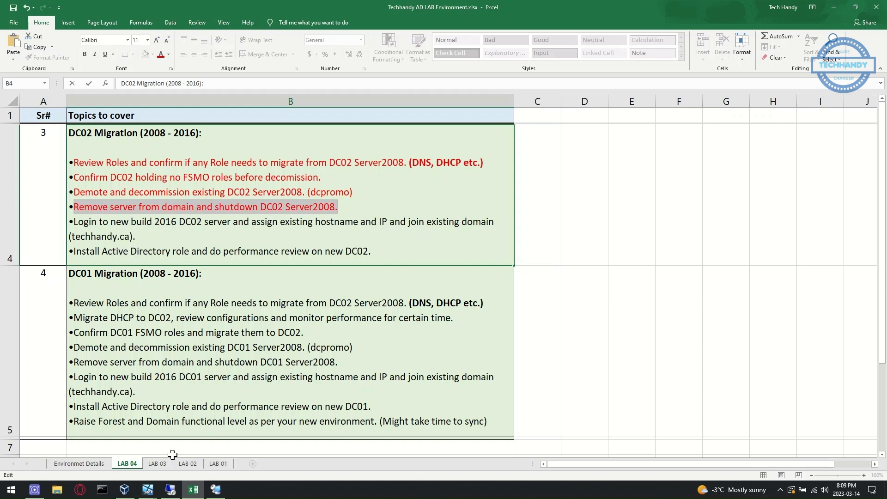
{"action": "left_click", "coordinate": [190, 492]}
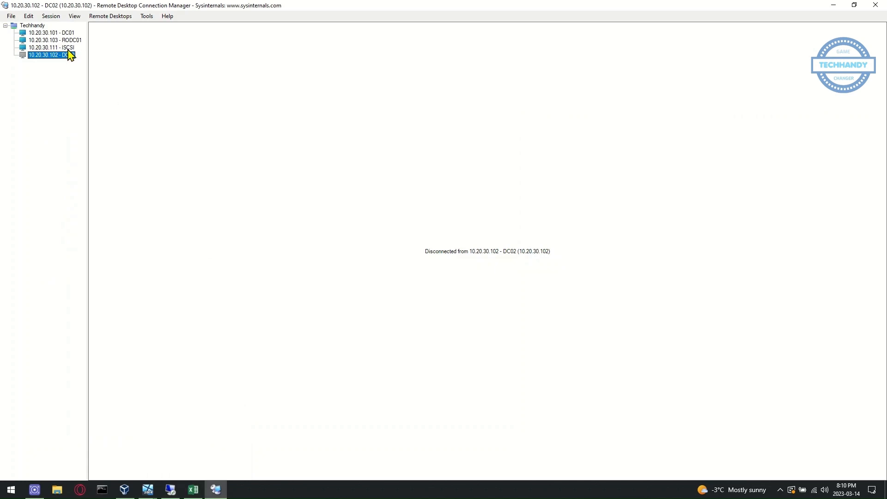
On DC01, delete DC02's computer account in Active Directory Users and Computers
{"action": "left_click", "coordinate": [68, 33]}
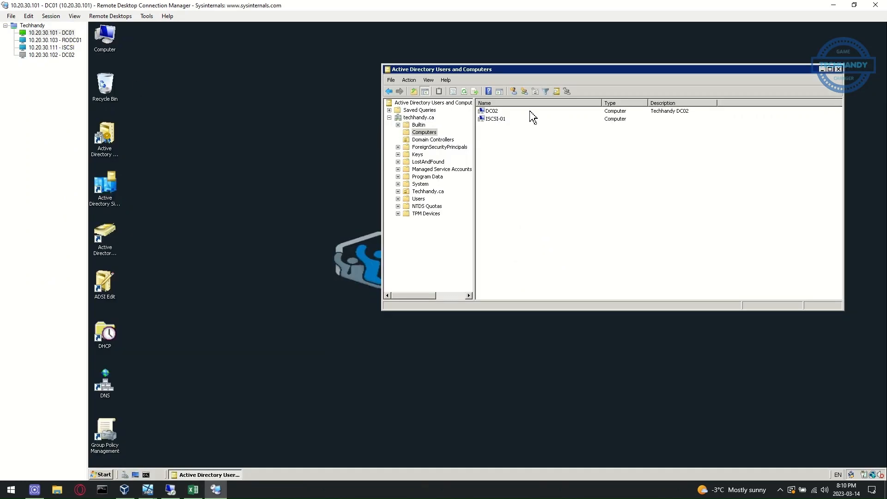
{"action": "left_click", "coordinate": [491, 111]}
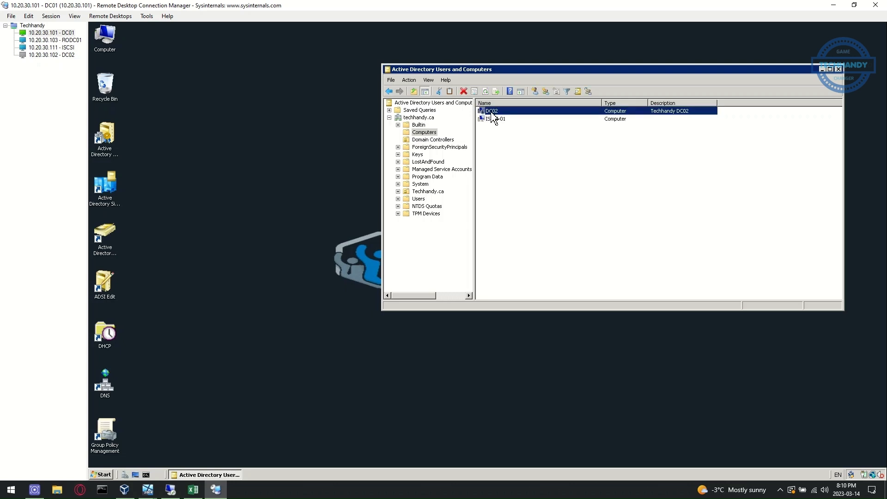
{"action": "right_click", "coordinate": [511, 116]}
{"action": "left_click", "coordinate": [545, 189]}
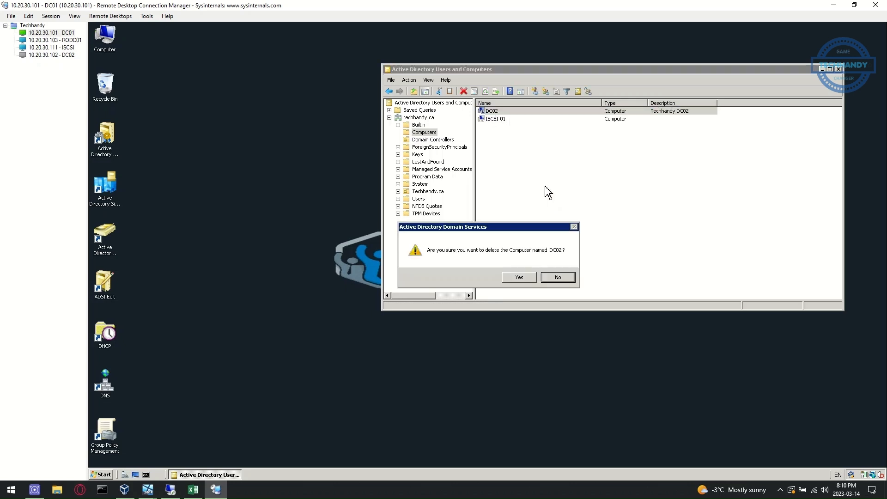
{"action": "left_click", "coordinate": [524, 279]}
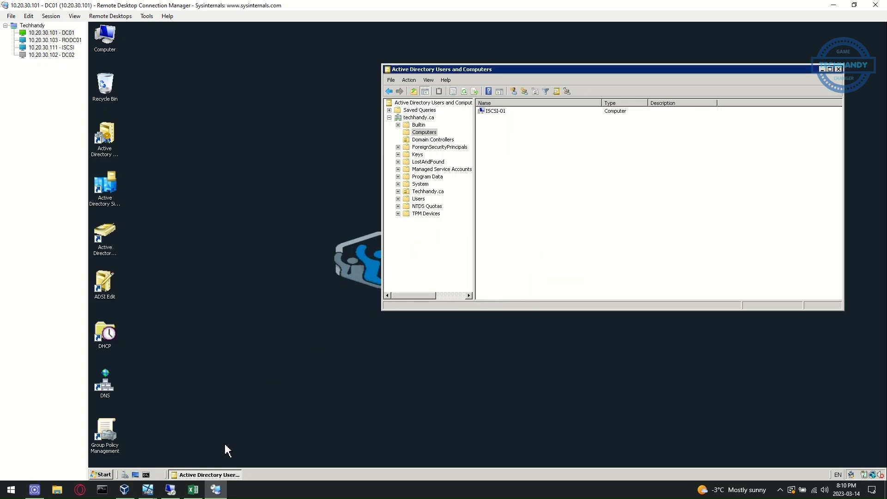
Delete the DC02 server entry from its site in Active Directory Sites and Services
{"action": "double_click", "coordinate": [103, 188]}
{"action": "left_click", "coordinate": [520, 265]}
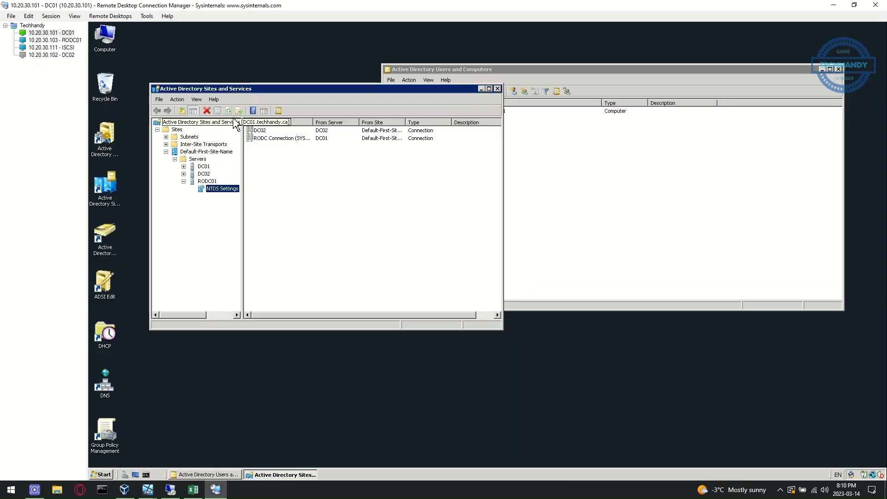
{"action": "left_click", "coordinate": [203, 174]}
{"action": "right_click", "coordinate": [205, 174]}
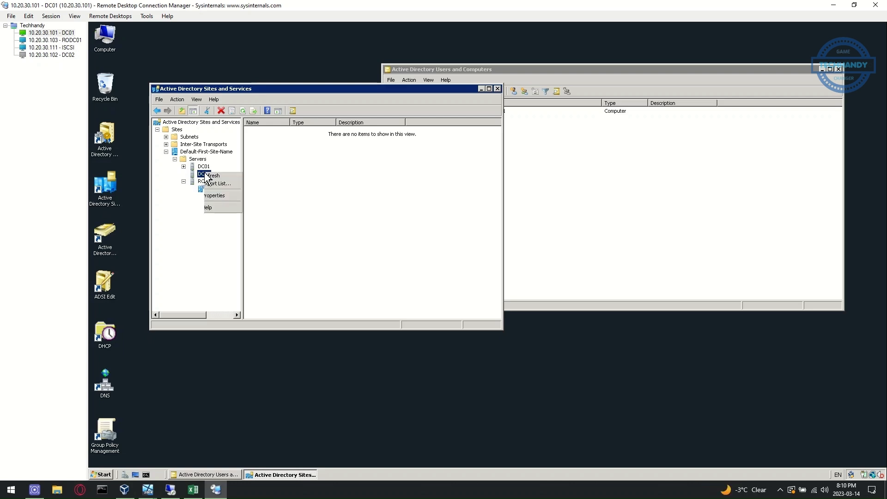
{"action": "left_click", "coordinate": [231, 241]}
{"action": "left_click", "coordinate": [516, 278]}
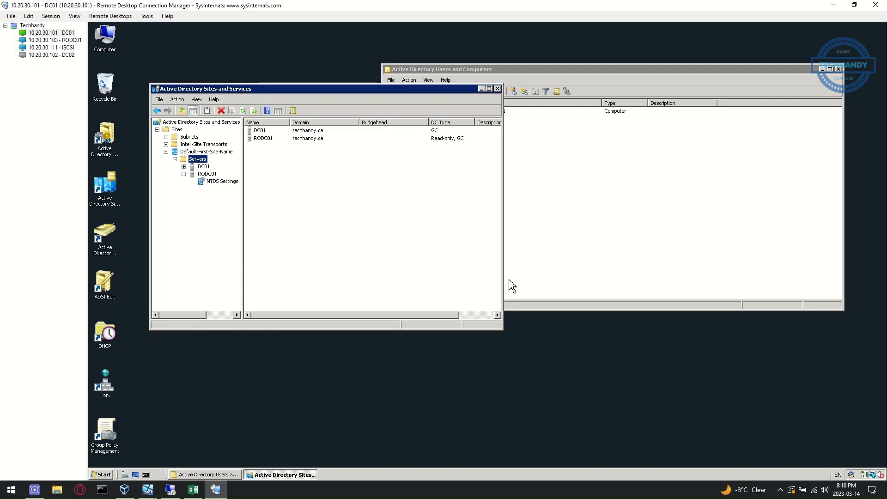
Check the techhandy.ca forward lookup zone in DNS Manager for DC02 records
{"action": "double_click", "coordinate": [107, 375]}
{"action": "left_click", "coordinate": [524, 264]}
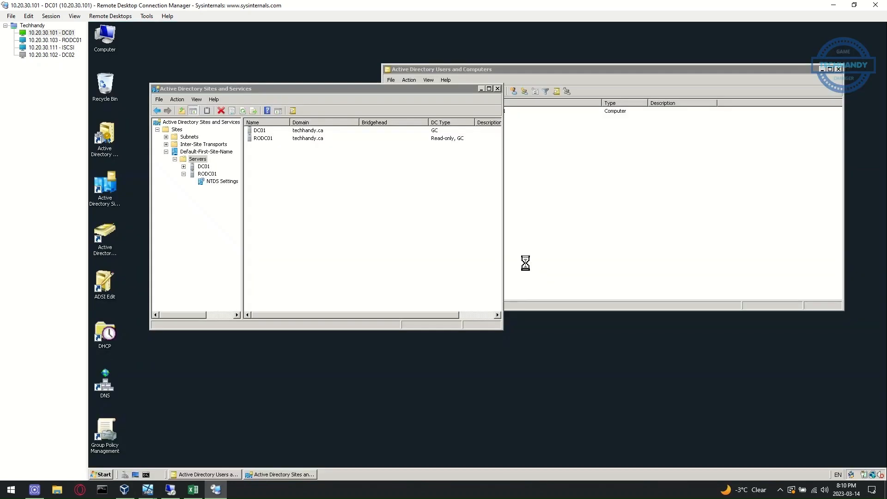
{"action": "left_click", "coordinate": [103, 74]}
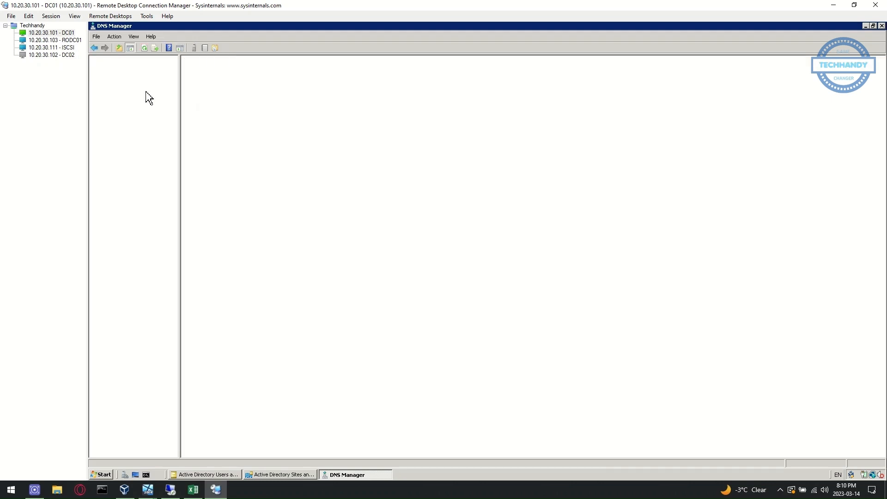
{"action": "left_click", "coordinate": [143, 89]}
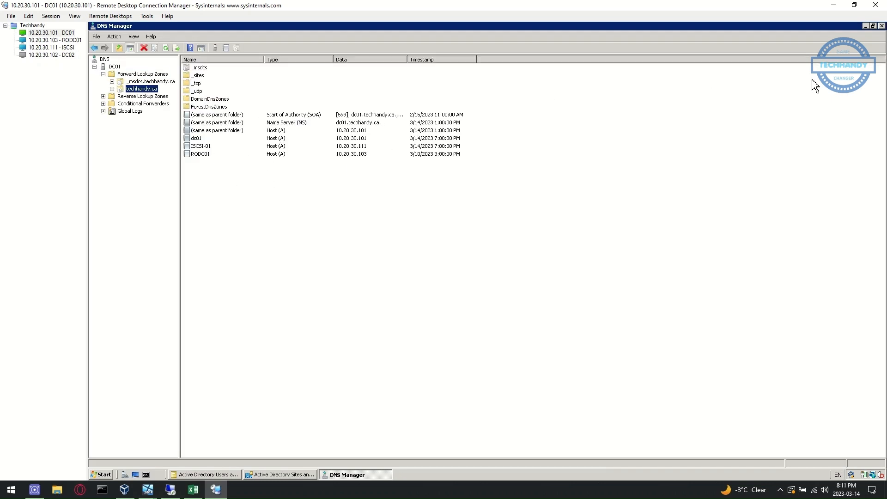
{"action": "left_click", "coordinate": [882, 26]}
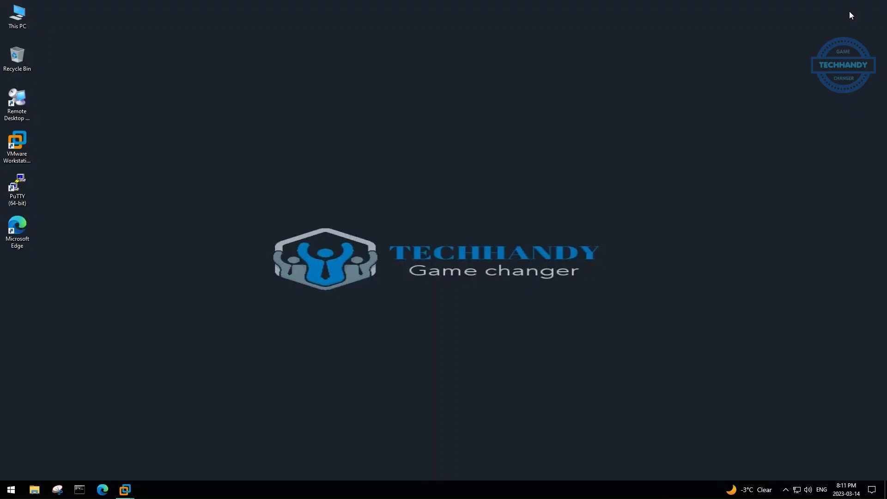
Power on the SRV-2016-02 virtual machine and sign in
{"action": "mouse_move", "coordinate": [521, 2]}
{"action": "mouse_move", "coordinate": [127, 488]}
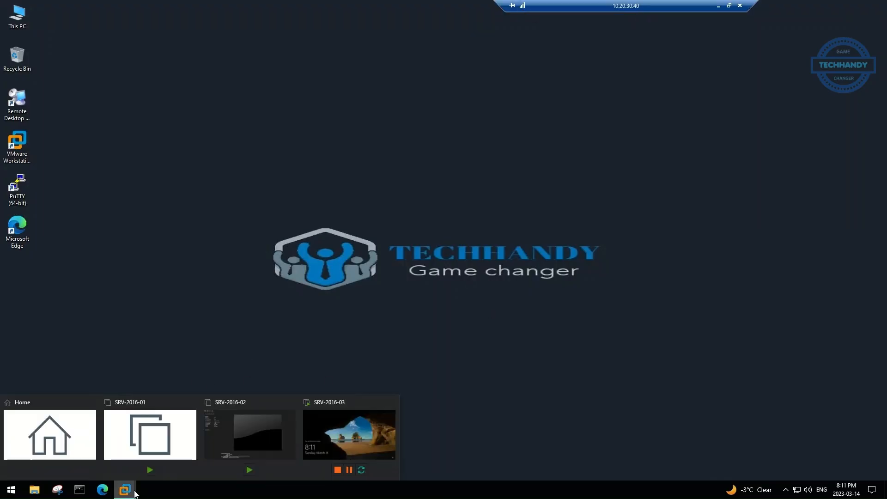
{"action": "left_click", "coordinate": [248, 433]}
{"action": "left_click", "coordinate": [197, 72]}
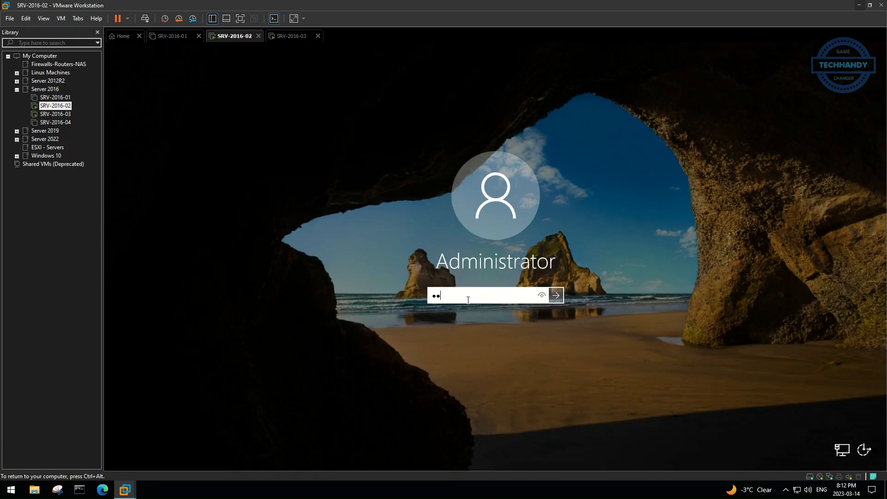
{"action": "key", "text": "Return"}
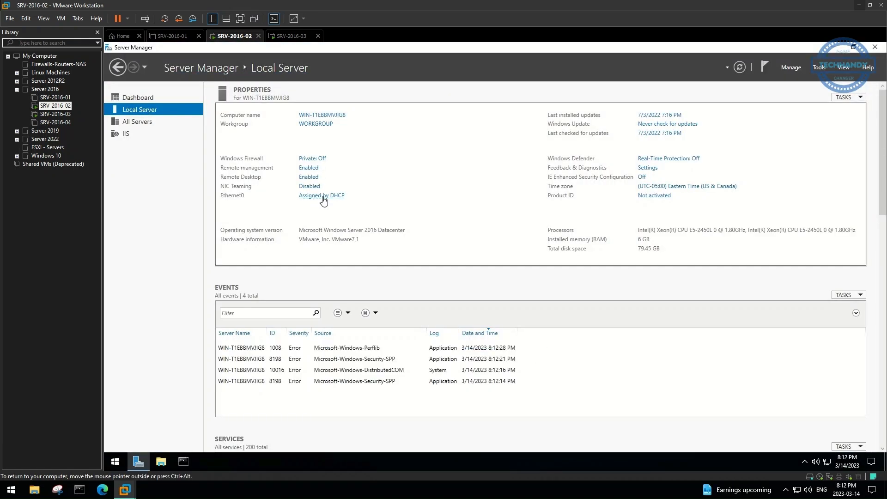
Give the server's network adapter the static IPv4 address 10.20.30.102
{"action": "left_click", "coordinate": [323, 198]}
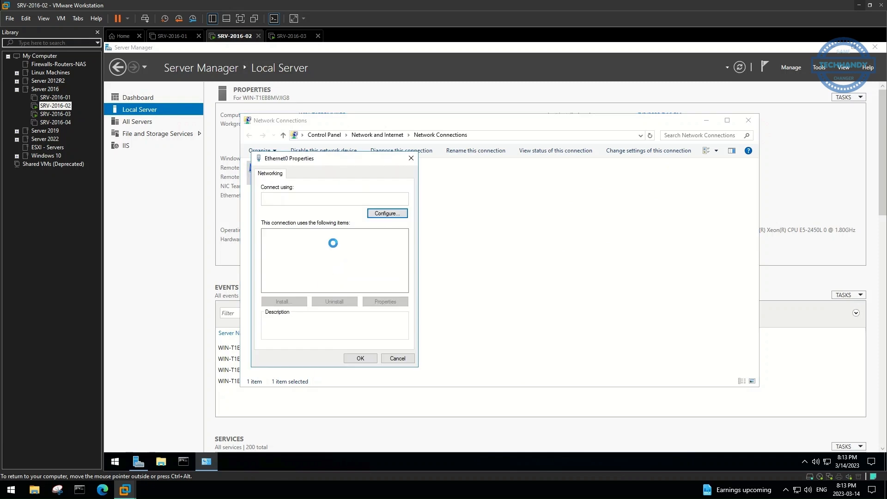
{"action": "double_click", "coordinate": [355, 268]}
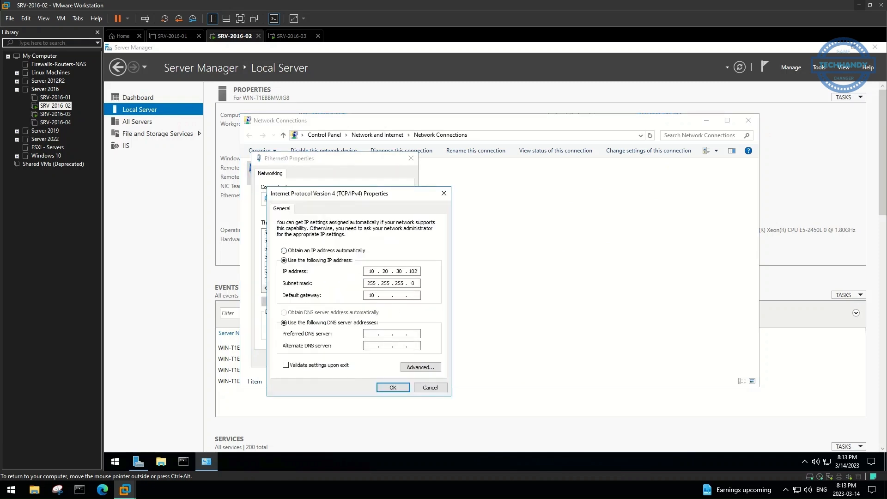
{"action": "key", "text": "Return"}
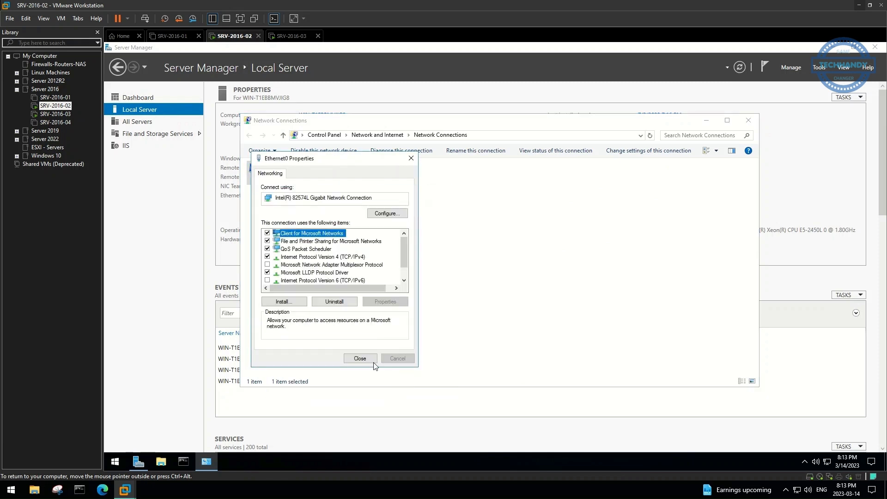
{"action": "left_click", "coordinate": [365, 361]}
{"action": "left_click", "coordinate": [748, 120]}
Rename the computer to DC02 and restart it
{"action": "left_click", "coordinate": [315, 125]}
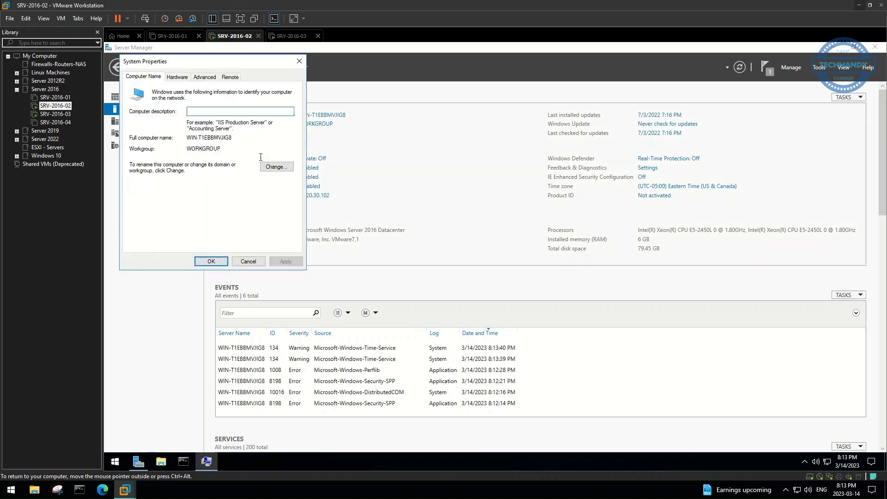
{"action": "left_click", "coordinate": [282, 167]}
{"action": "type", "text": "DC02"}
{"action": "left_click", "coordinate": [212, 238]}
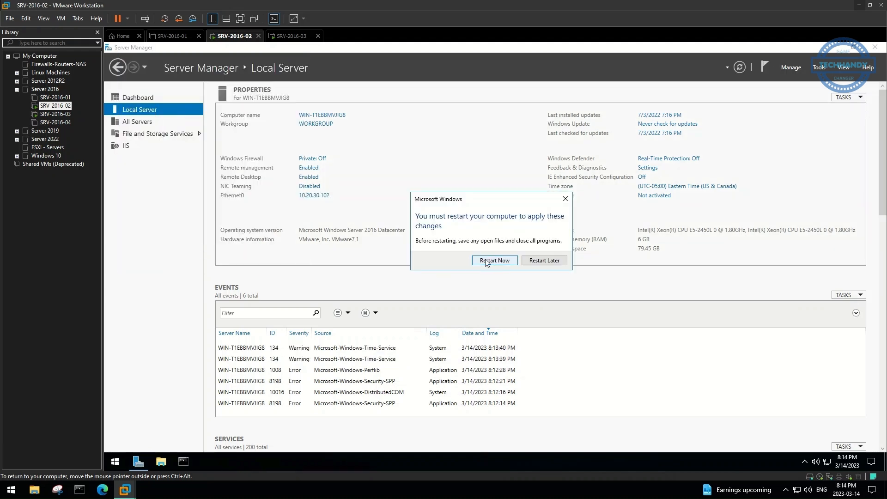
{"action": "left_click", "coordinate": [486, 262]}
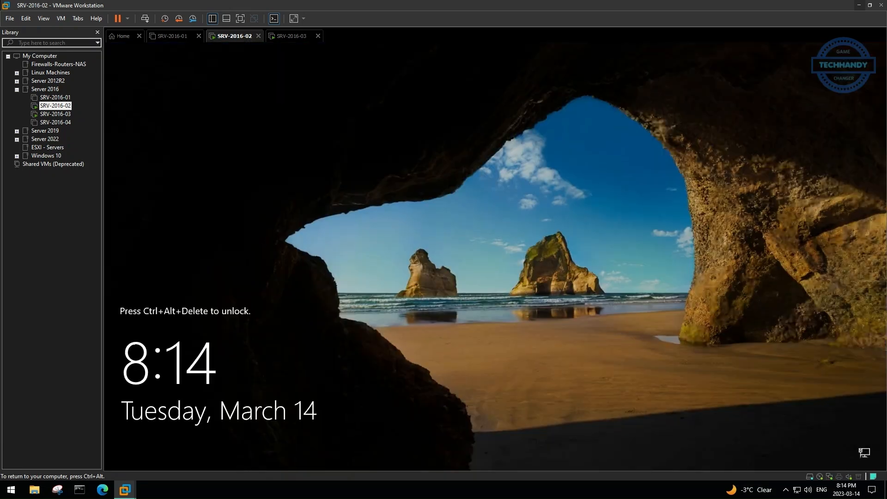
After signing back in, join the techhandy.ca domain using the domain administrator credentials
{"action": "key", "text": "ctrl+alt+Insert"}
{"action": "left_click", "coordinate": [479, 321]}
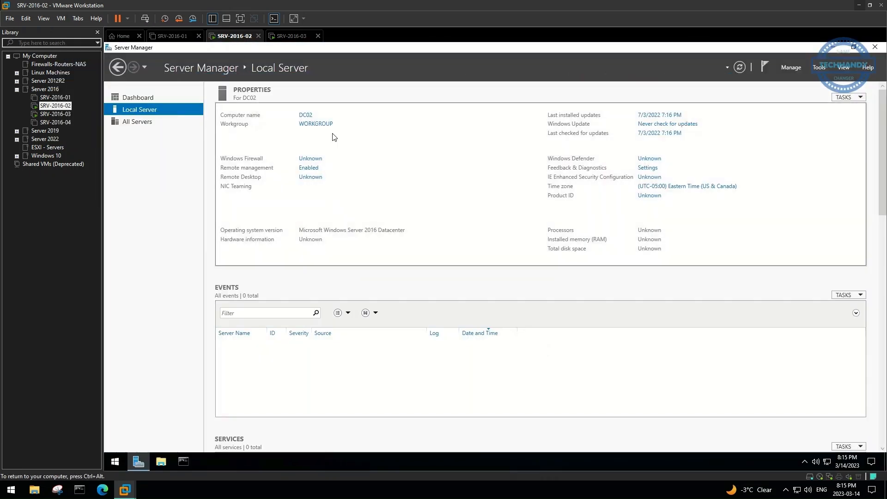
{"action": "left_click", "coordinate": [138, 185]}
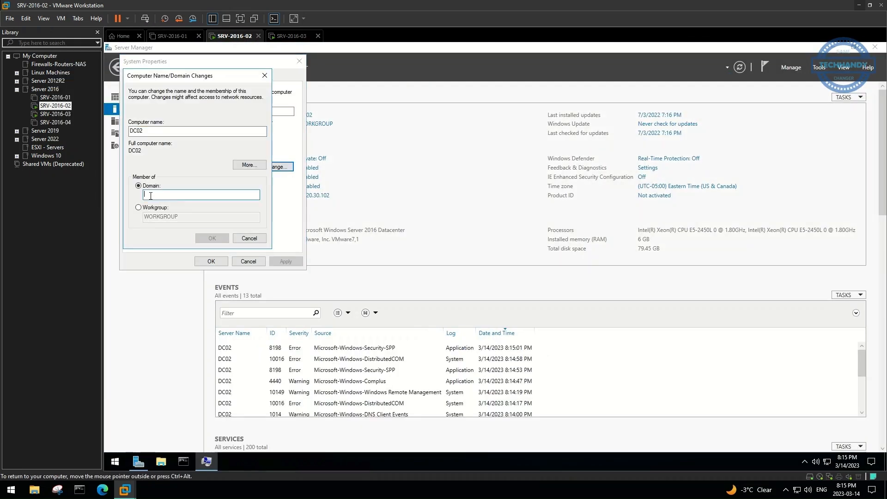
{"action": "type", "text": "techhandy.ca"}
{"action": "left_click", "coordinate": [211, 238]}
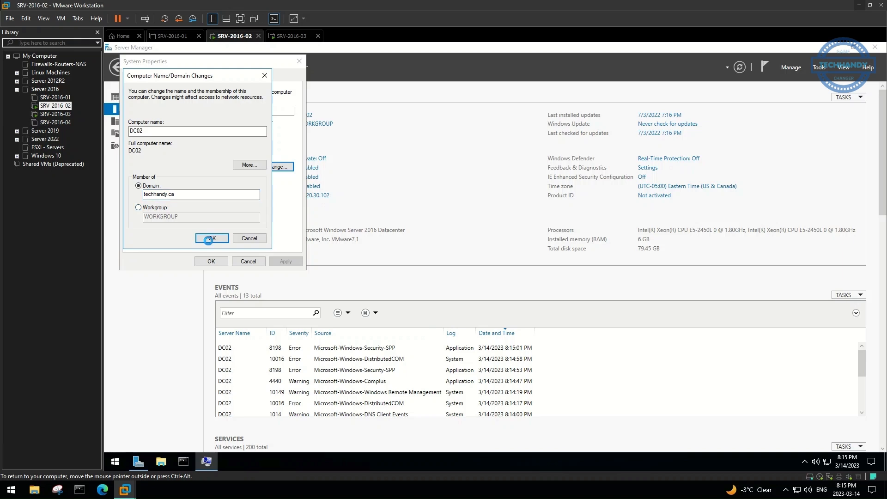
{"action": "type", "text": "techhandy\\administrator"}
{"action": "key", "text": "Tab"}
{"action": "type", "text": "Password1"}
{"action": "left_click", "coordinate": [175, 218]}
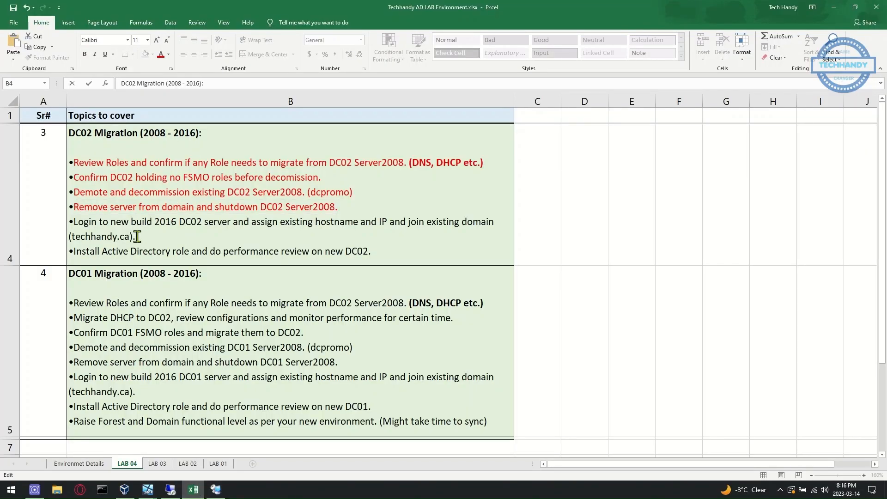
Colour the 'Login to new build 2016 DC02' checklist line red, then return to RDCMan
{"action": "left_click_drag", "start_coordinate": [137, 236], "coordinate": [74, 222]}
{"action": "left_click", "coordinate": [102, 210]}
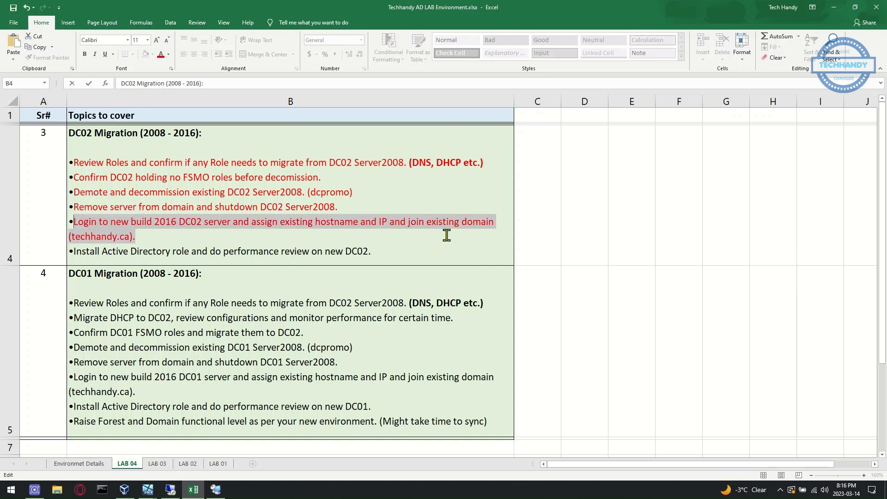
{"action": "left_click", "coordinate": [111, 251]}
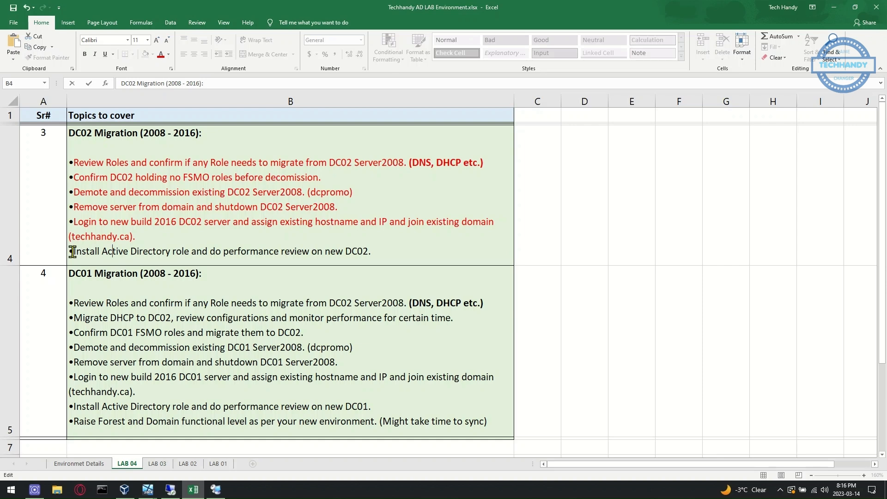
{"action": "left_click_drag", "start_coordinate": [73, 251], "coordinate": [394, 250]}
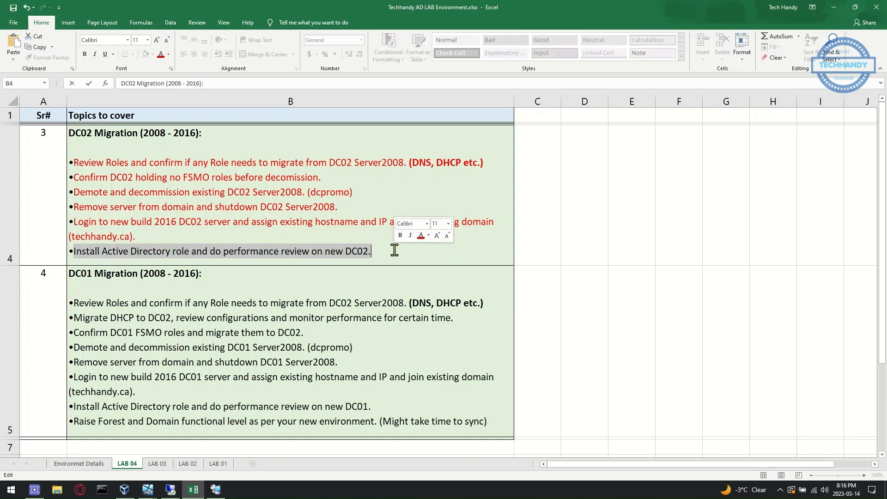
{"action": "left_click", "coordinate": [350, 336]}
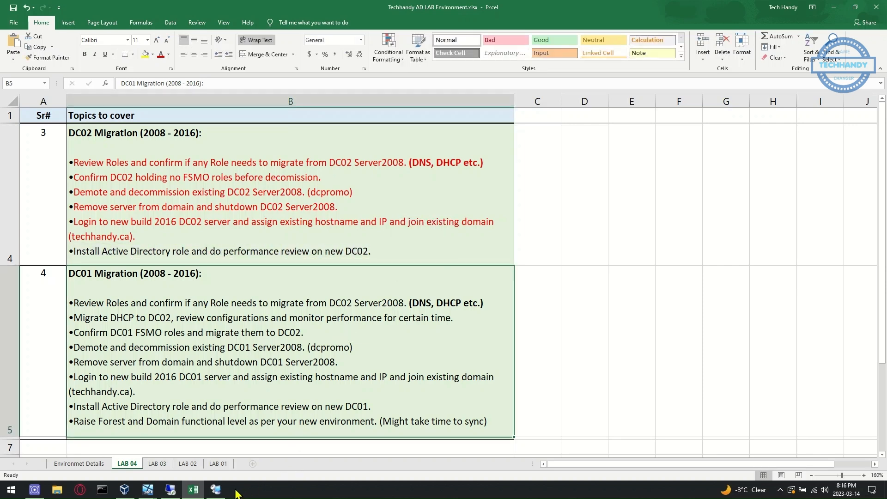
{"action": "left_click", "coordinate": [215, 490]}
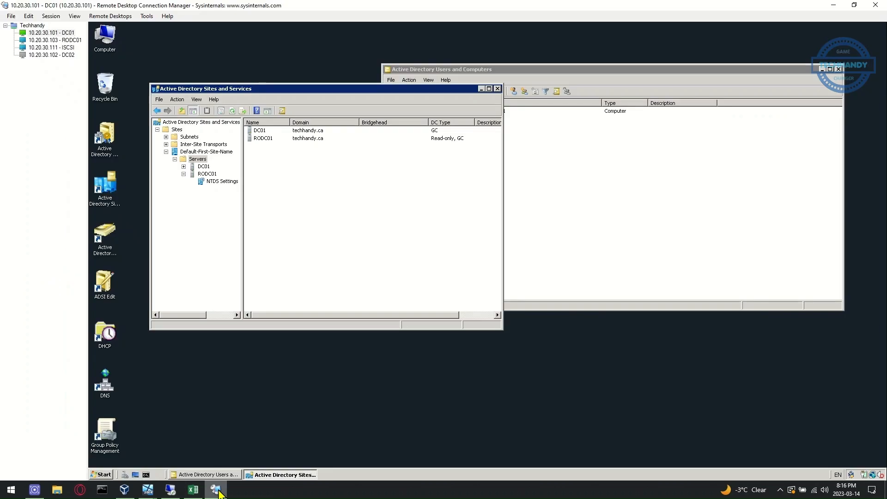
Sign in to the DC02 VM as another user with the domain admin account, retrying the password
{"action": "left_click", "coordinate": [623, 213]}
{"action": "left_click", "coordinate": [432, 140]}
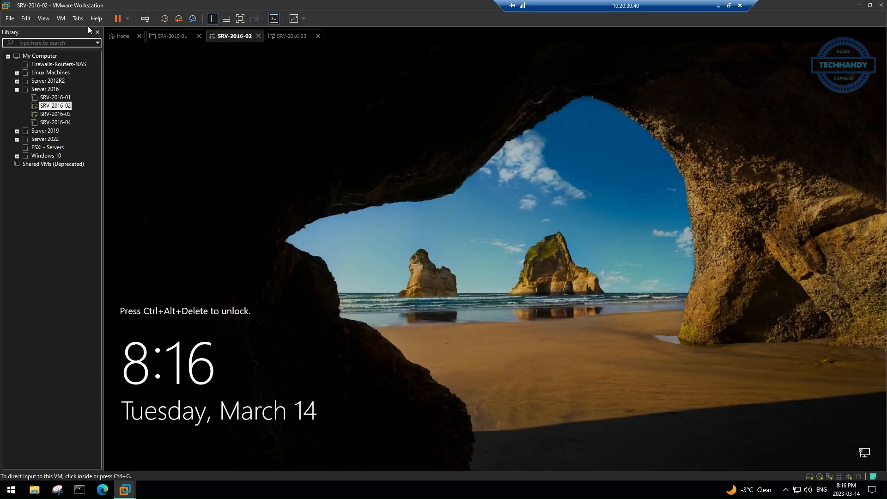
{"action": "left_click", "coordinate": [61, 18]}
{"action": "left_click", "coordinate": [87, 62]}
{"action": "left_click", "coordinate": [154, 448]}
{"action": "type", "text": "tec"}
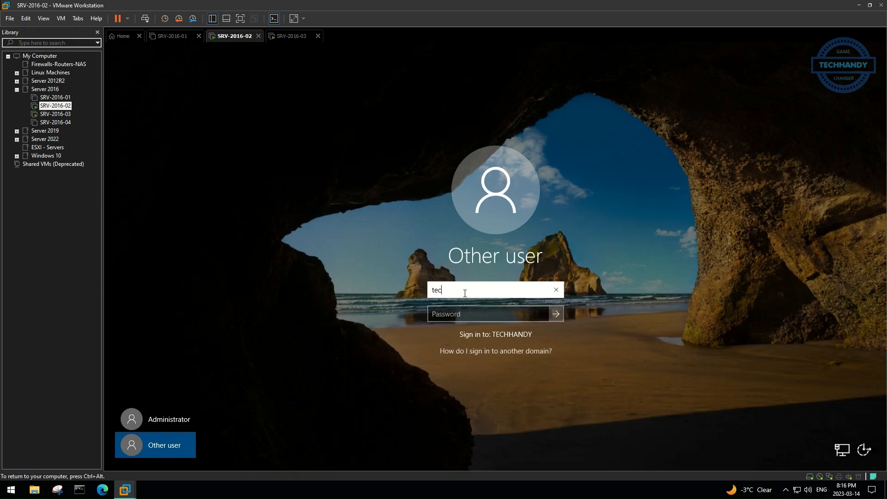
{"action": "type", "text": "hhandy\\admin01"}
{"action": "key", "text": "Tab"}
{"action": "type", "text": "*******"}
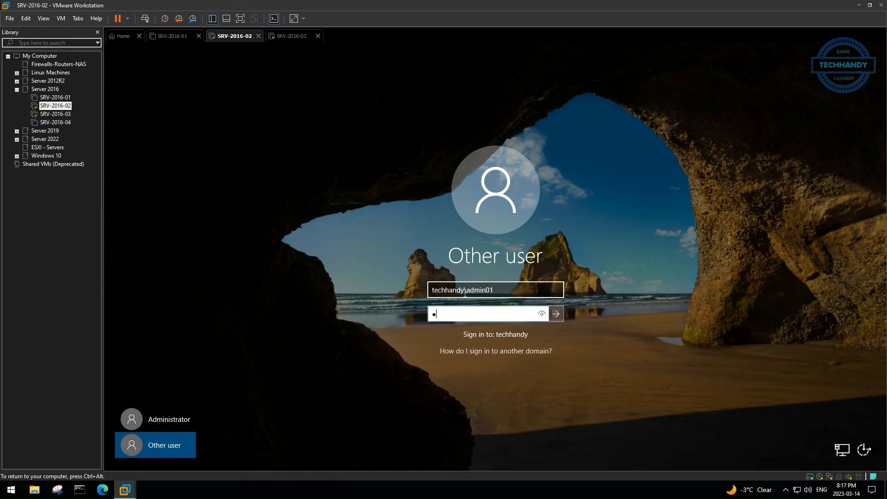
{"action": "key", "text": "Return"}
{"action": "left_click", "coordinate": [487, 314]}
{"action": "type", "text": "**"}
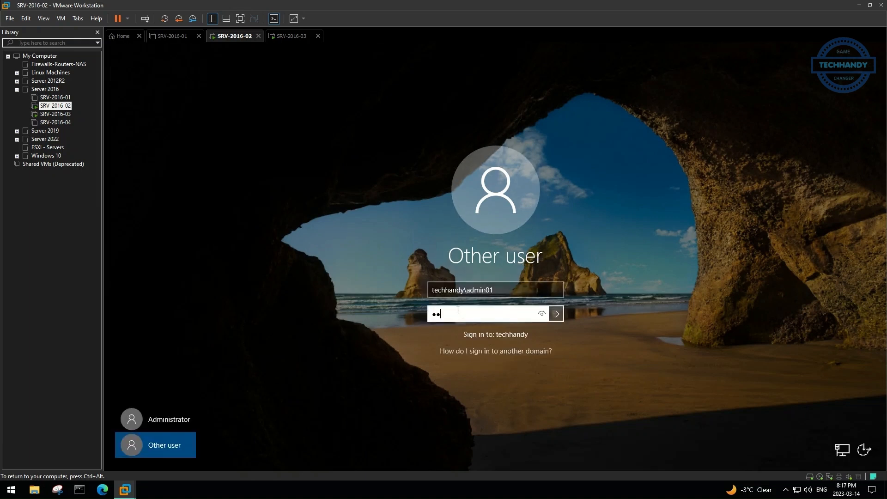
{"action": "type", "text": "*****"}
{"action": "key", "text": "Return"}
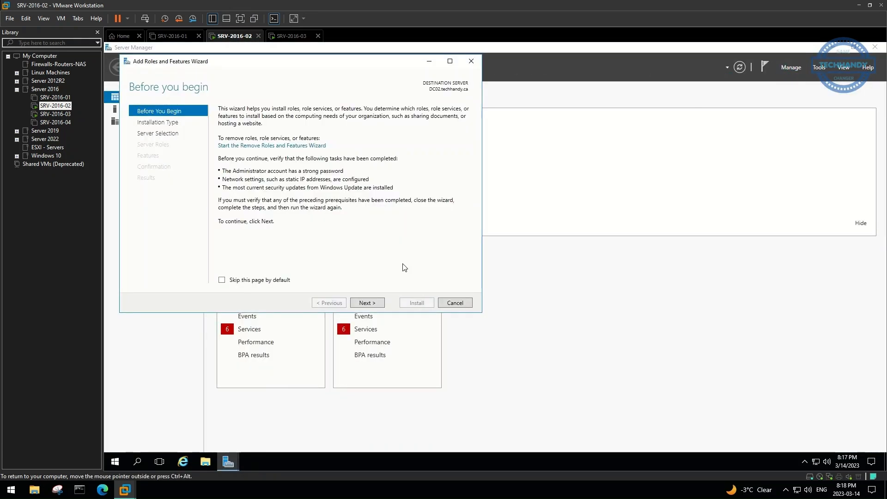
Install the Active Directory Domain Services and DNS Server roles with automatic restart allowed
{"action": "left_click", "coordinate": [366, 303]}
{"action": "left_click", "coordinate": [372, 302]}
{"action": "left_click", "coordinate": [373, 303]}
{"action": "left_click", "coordinate": [232, 144]}
{"action": "left_click", "coordinate": [336, 267]}
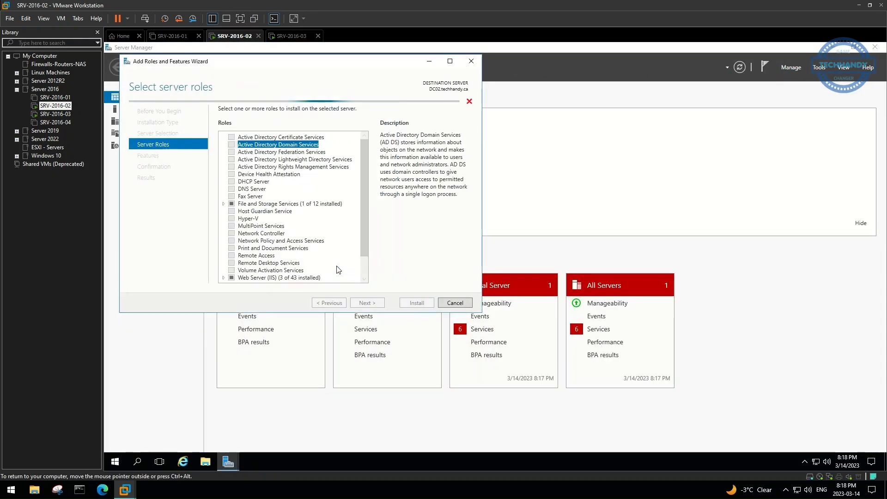
{"action": "left_click", "coordinate": [232, 189]}
{"action": "left_click", "coordinate": [372, 304]}
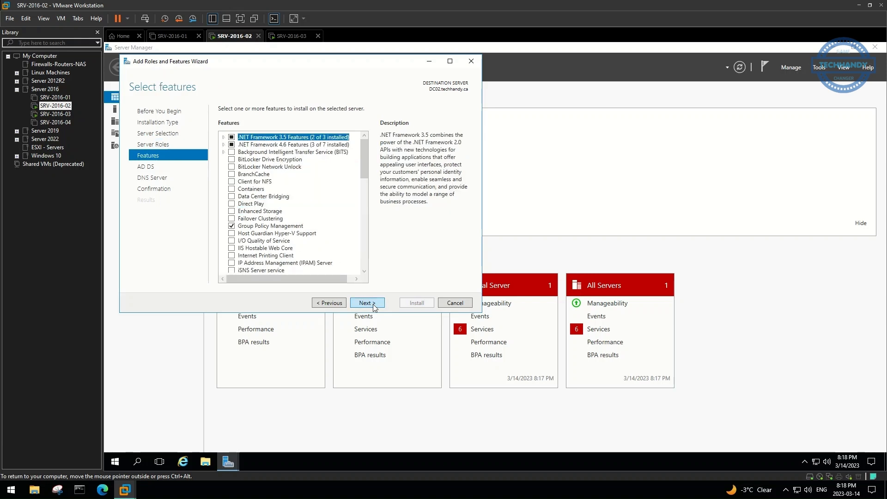
{"action": "left_click", "coordinate": [373, 304]}
{"action": "left_click", "coordinate": [373, 305]}
{"action": "left_click", "coordinate": [373, 304]}
{"action": "left_click", "coordinate": [247, 122]}
{"action": "left_click", "coordinate": [535, 283]}
{"action": "left_click", "coordinate": [409, 305]}
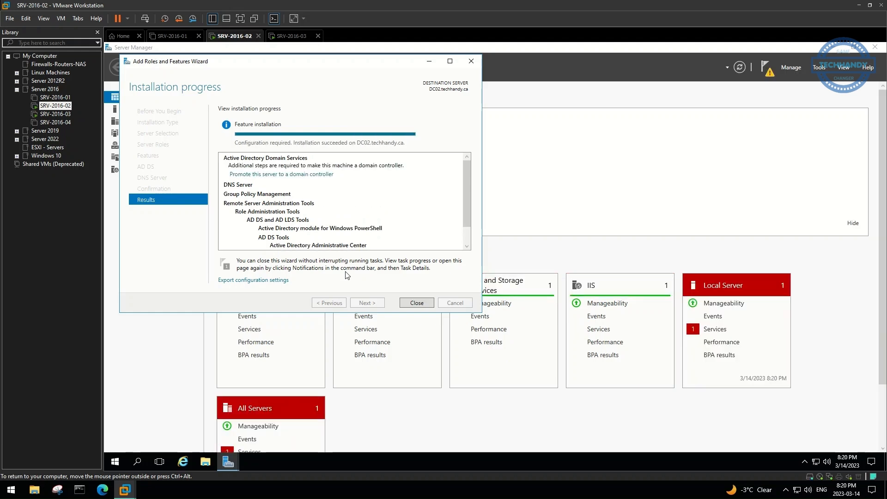
{"action": "left_click", "coordinate": [416, 303]}
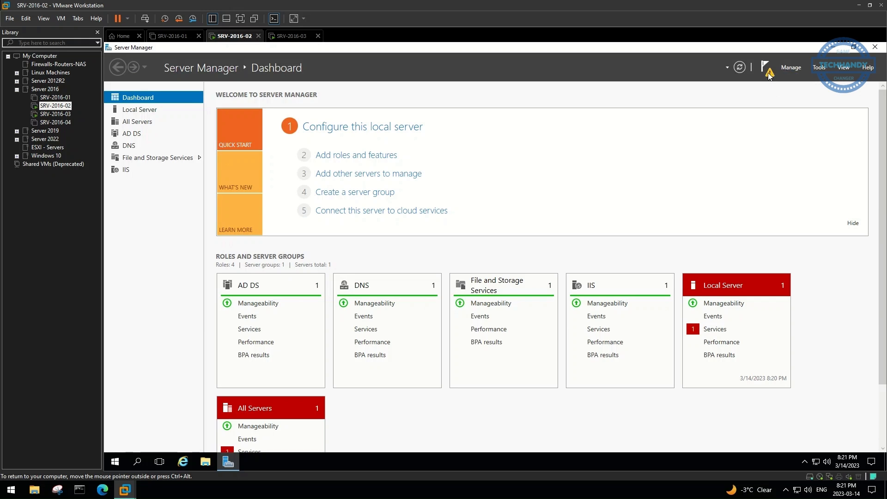
Start promoting DC02 as an additional DC in techhandy.ca and set the DSRM password
{"action": "left_click", "coordinate": [765, 68]}
{"action": "left_click", "coordinate": [732, 125]}
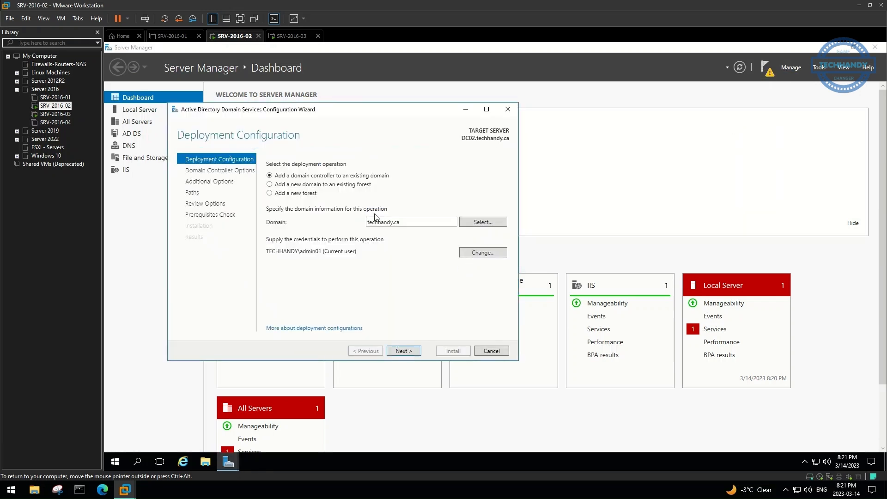
{"action": "left_click", "coordinate": [411, 350]}
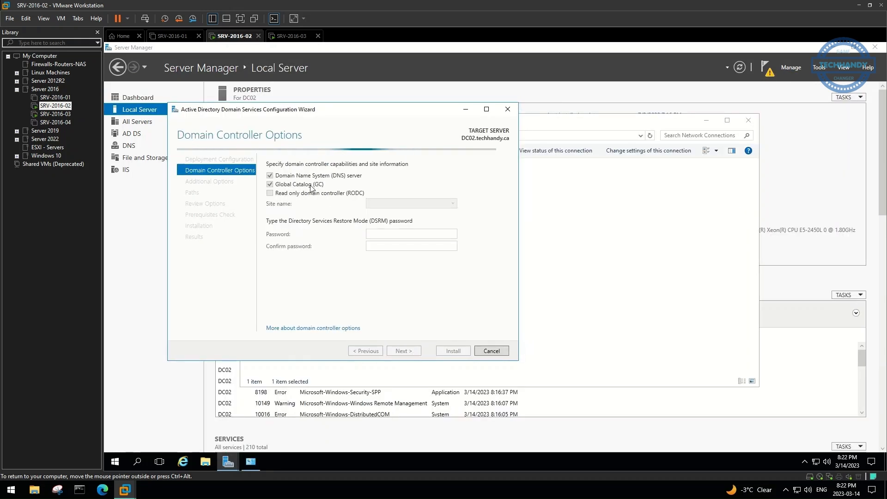
{"action": "left_click", "coordinate": [391, 236]}
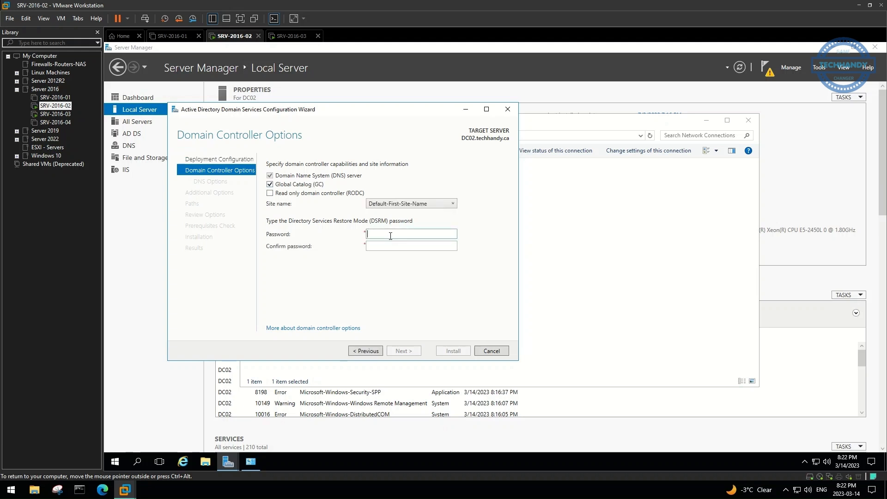
{"action": "type", "text": "••••••••"}
{"action": "key", "text": "Tab"}
{"action": "type", "text": "••••••••"}
Accept the DNS, options and paths defaults, install the domain controller, and close the windows
{"action": "left_click", "coordinate": [409, 352]}
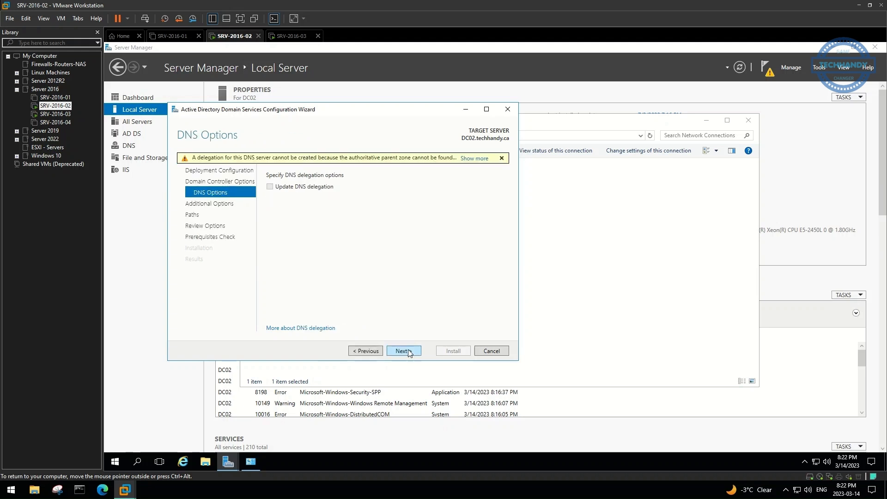
{"action": "left_click", "coordinate": [409, 352]}
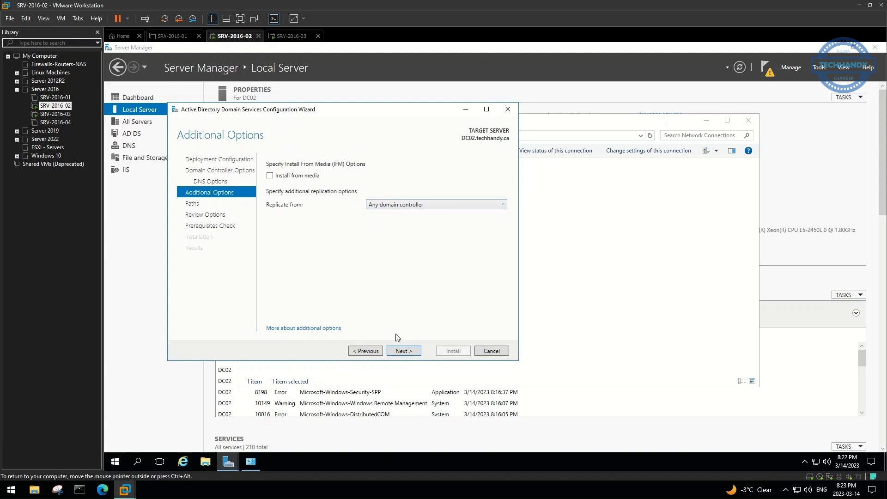
{"action": "left_click", "coordinate": [404, 352]}
{"action": "left_click", "coordinate": [404, 352]}
{"action": "left_click", "coordinate": [404, 352]}
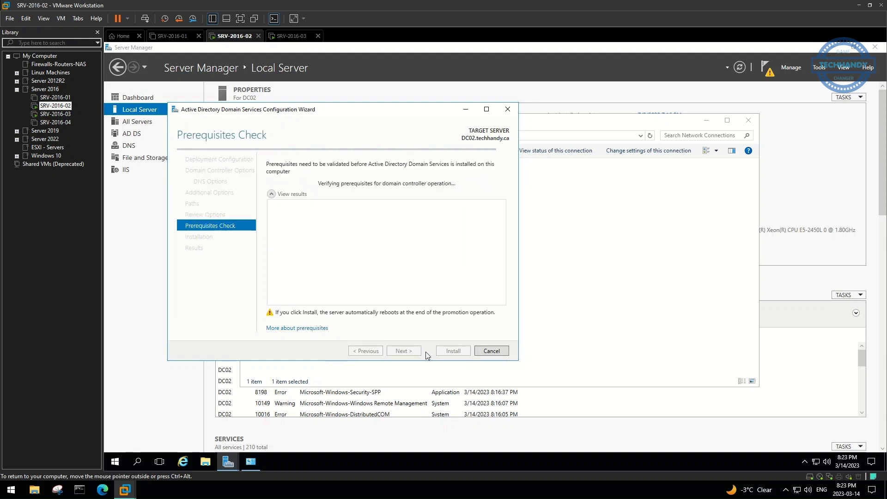
{"action": "left_click", "coordinate": [445, 352]}
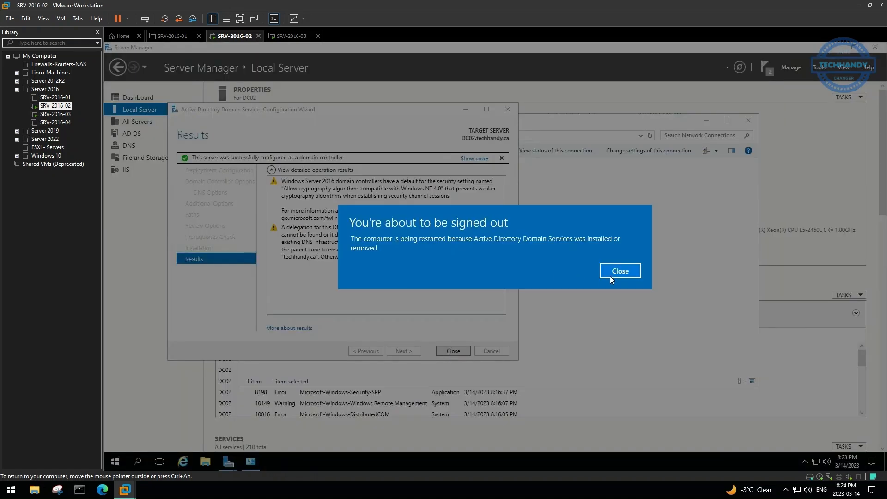
{"action": "left_click", "coordinate": [618, 271]}
{"action": "left_click", "coordinate": [447, 352]}
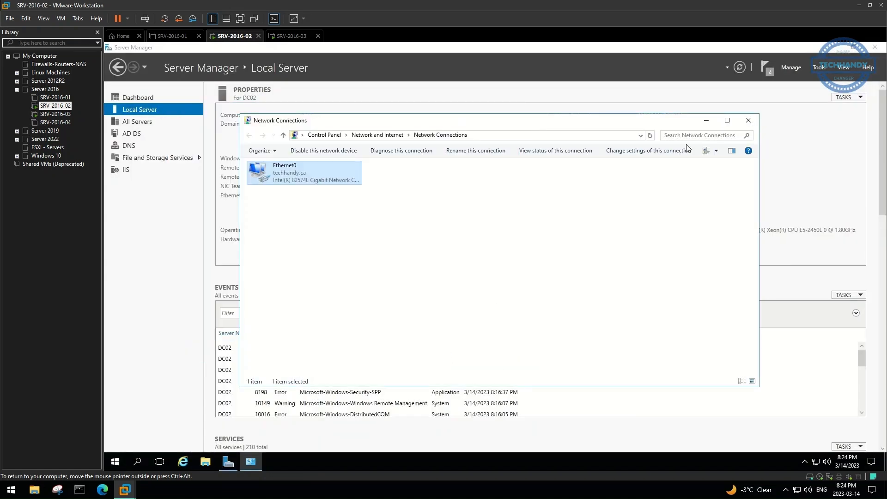
{"action": "left_click", "coordinate": [748, 120]}
{"action": "left_click", "coordinate": [875, 47]}
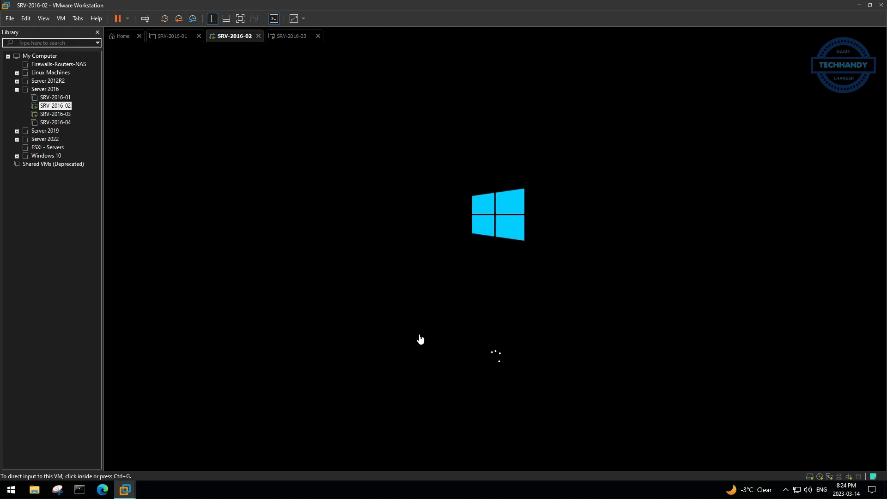
Connect to the DC02 remote session and check Ethernet0's IPv4 DNS settings
{"action": "left_click", "coordinate": [405, 338]}
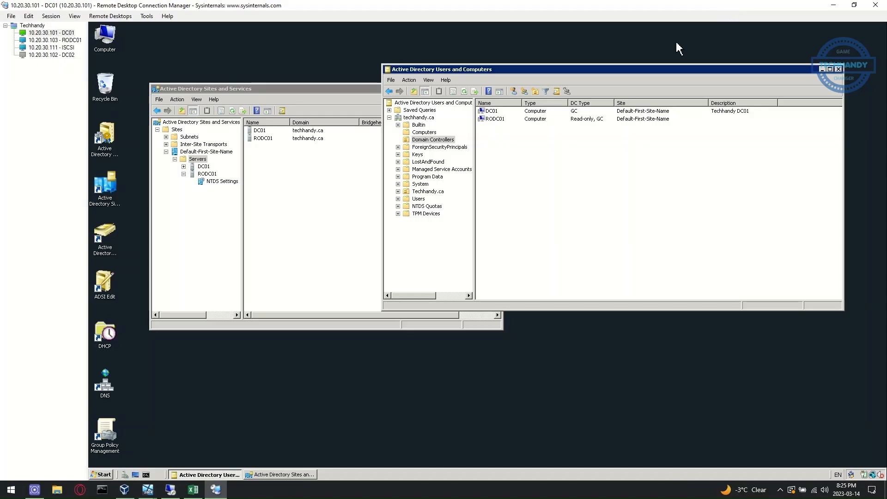
{"action": "left_click", "coordinate": [59, 54]}
{"action": "left_click", "coordinate": [511, 333]}
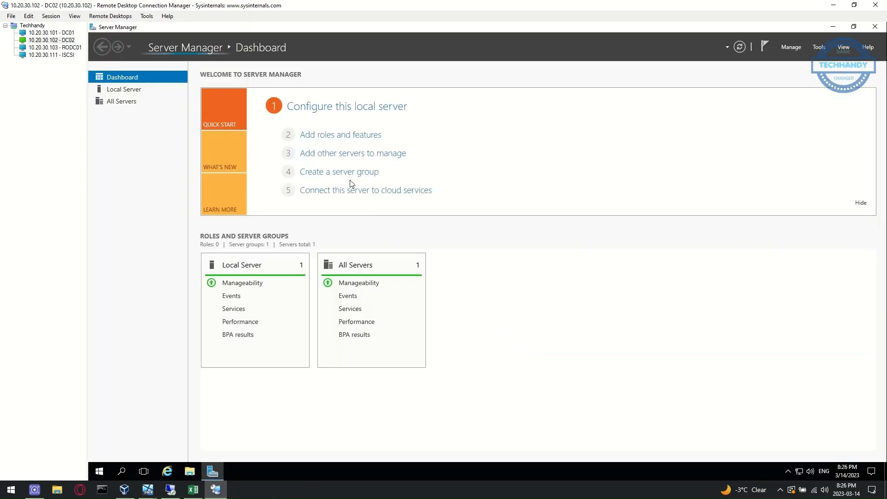
{"action": "left_click", "coordinate": [124, 89]}
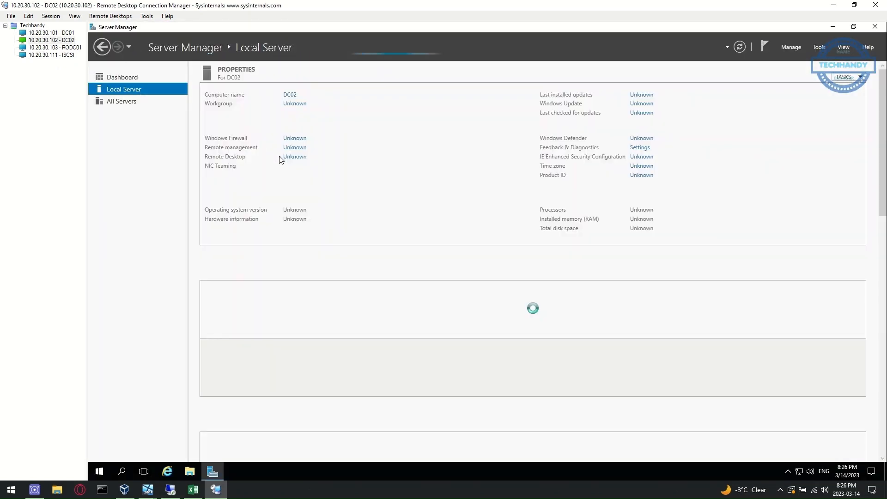
{"action": "left_click", "coordinate": [298, 175]}
{"action": "right_click", "coordinate": [300, 161]}
{"action": "left_click", "coordinate": [326, 248]}
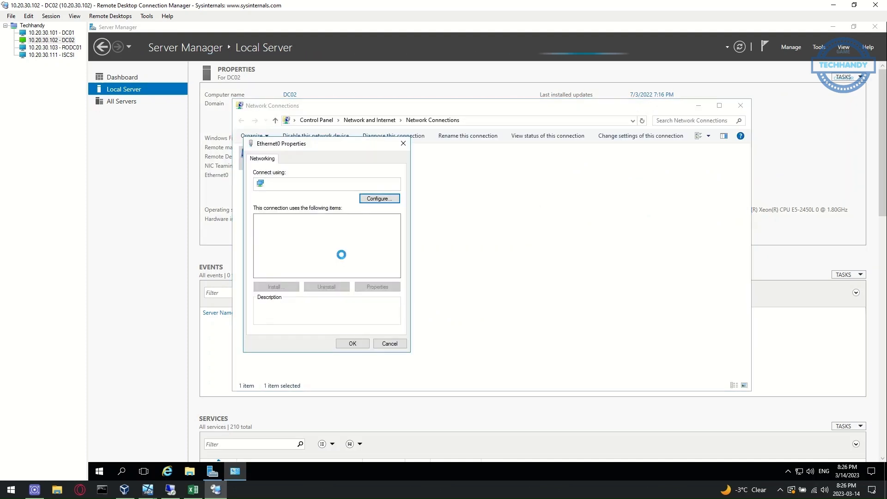
{"action": "double_click", "coordinate": [314, 242]}
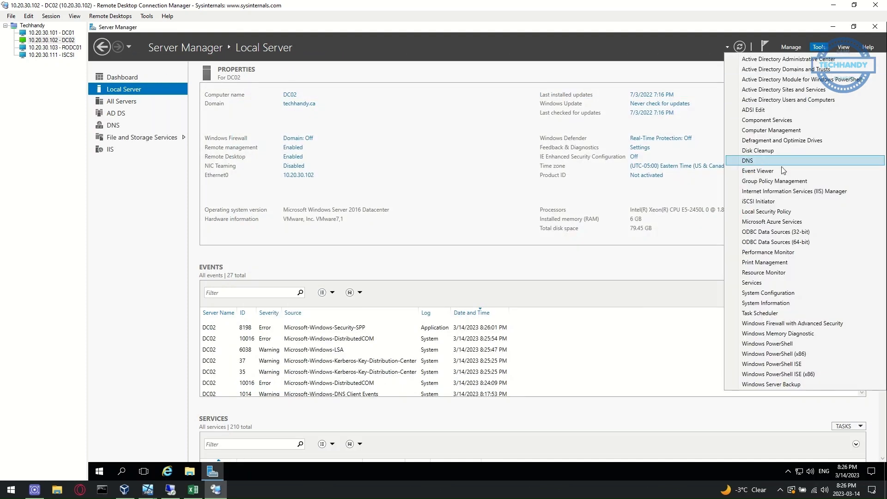
{"action": "left_click", "coordinate": [770, 158]}
Review DC02's techhandy.ca forward zone and reverse zone PTR records in DNS Manager
{"action": "left_click", "coordinate": [138, 95]}
{"action": "left_click", "coordinate": [119, 94]}
{"action": "left_click", "coordinate": [127, 103]}
{"action": "left_click", "coordinate": [157, 120]}
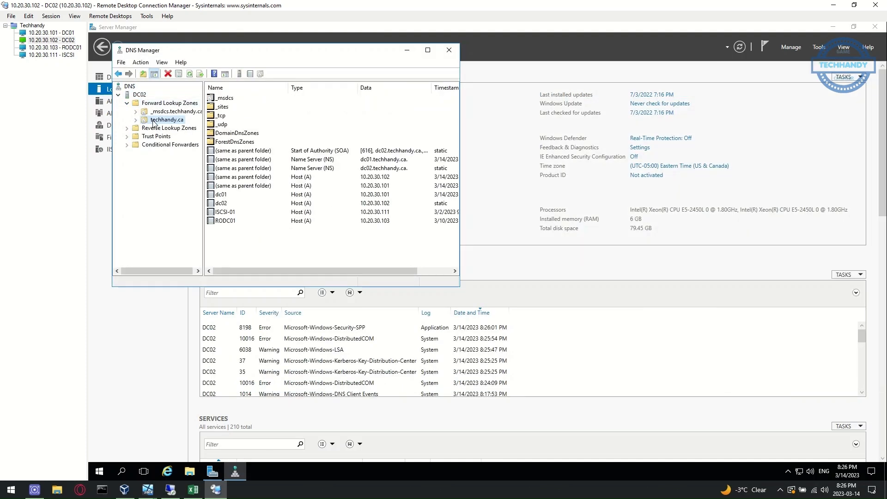
{"action": "double_click", "coordinate": [148, 128]}
{"action": "left_click", "coordinate": [162, 136]}
{"action": "left_click", "coordinate": [139, 94]}
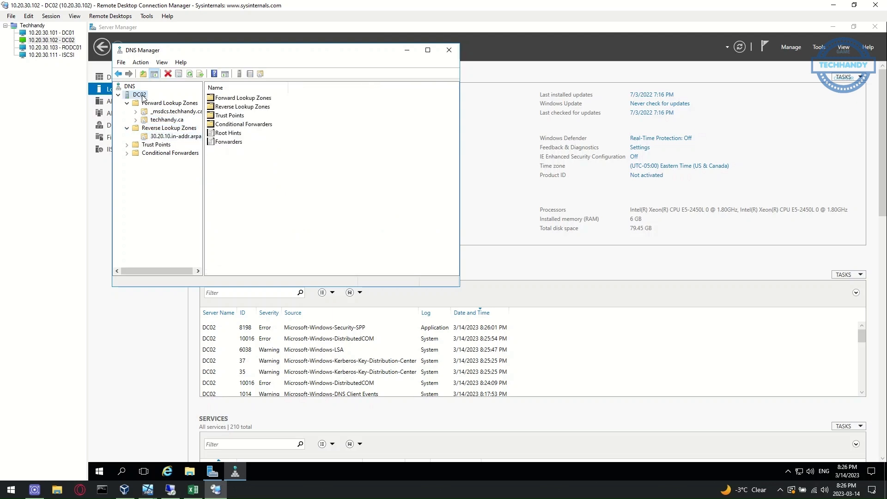
{"action": "right_click", "coordinate": [142, 94]}
{"action": "key", "text": "Escape"}
{"action": "left_click", "coordinate": [448, 50]}
Browse the domain's containers, including Users, in Active Directory Users and Computers
{"action": "left_click", "coordinate": [819, 46]}
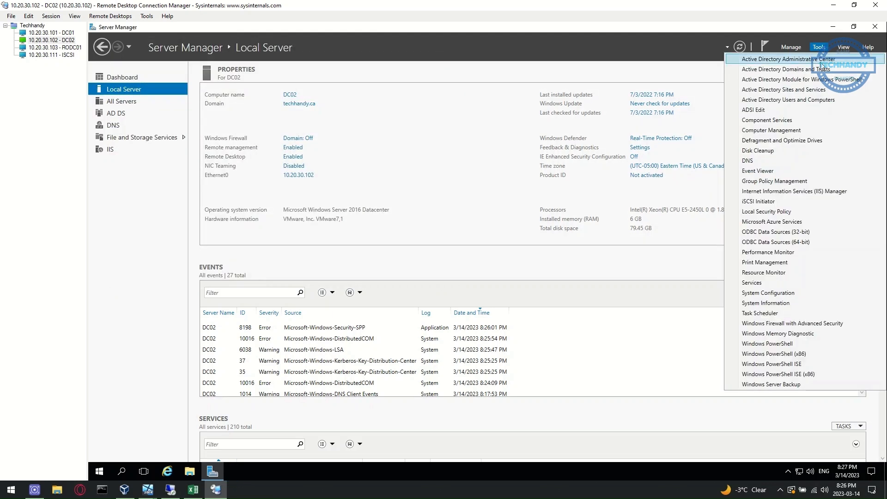
{"action": "left_click", "coordinate": [842, 99]}
{"action": "left_click", "coordinate": [186, 146]}
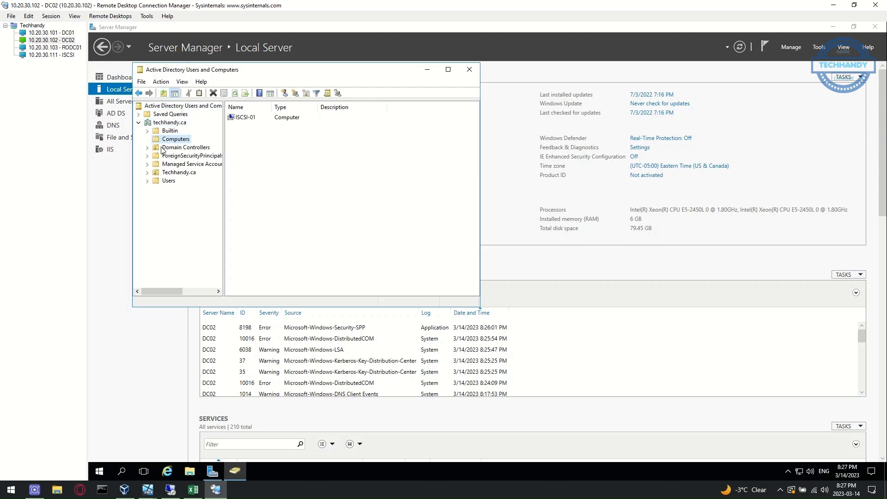
{"action": "left_click", "coordinate": [169, 180]}
{"action": "left_click", "coordinate": [469, 70]}
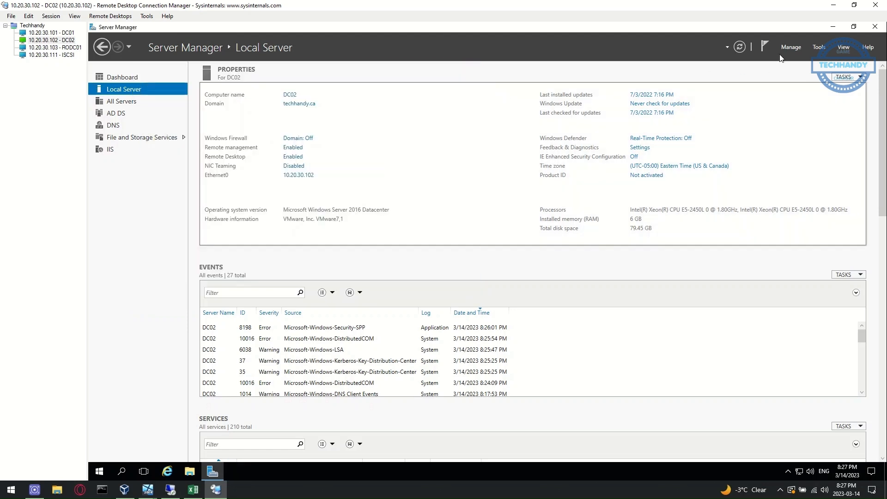
{"action": "left_click", "coordinate": [833, 27]}
Bring up the Excel checklist and start editing the DC02 migration cell B4
{"action": "left_click", "coordinate": [193, 489]}
{"action": "left_click", "coordinate": [73, 251]}
{"action": "double_click", "coordinate": [73, 252]}
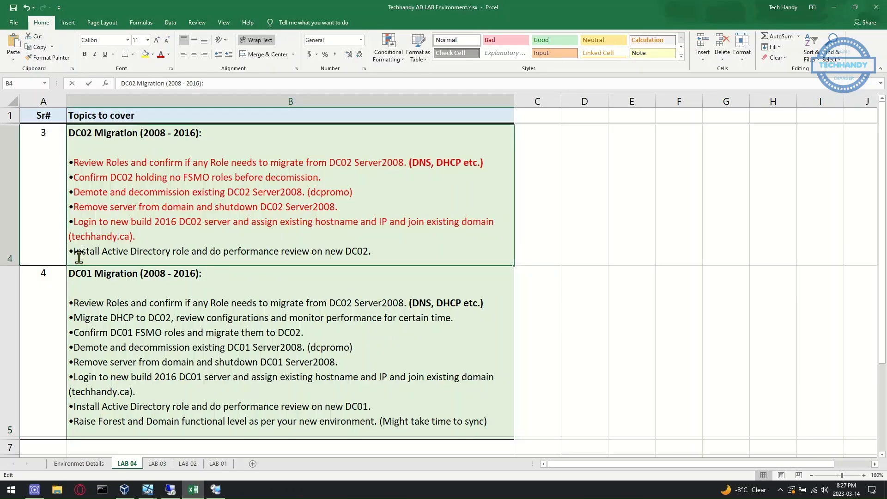
Color the Install Active Directory line in cell B4 red
{"action": "left_click_drag", "start_coordinate": [73, 252], "coordinate": [439, 249]}
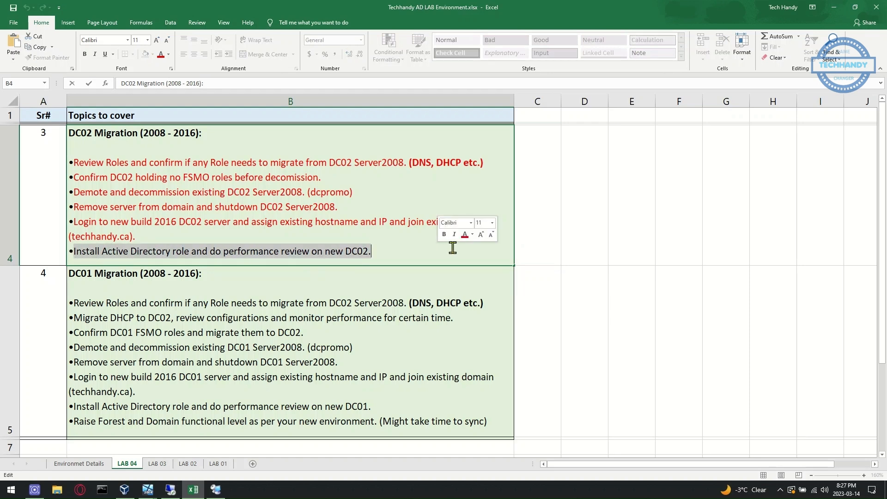
{"action": "left_click", "coordinate": [466, 235]}
{"action": "left_click", "coordinate": [373, 251]}
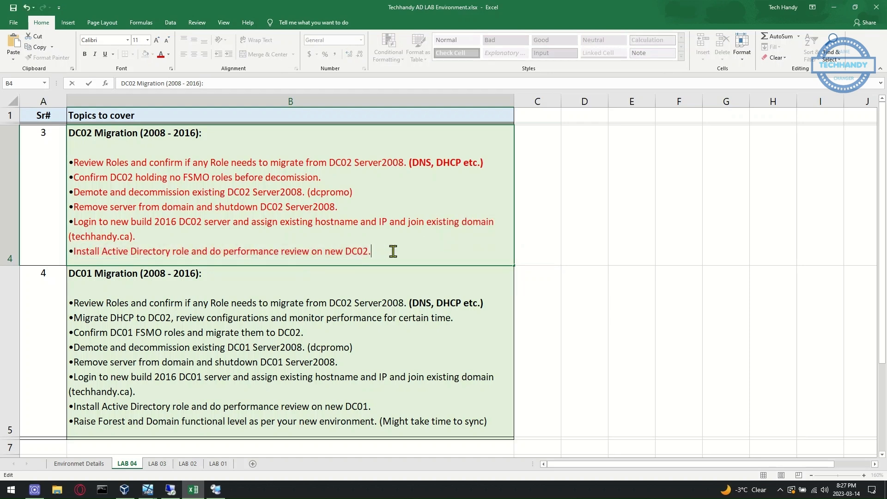
{"action": "left_click_drag", "start_coordinate": [373, 251], "coordinate": [69, 132]}
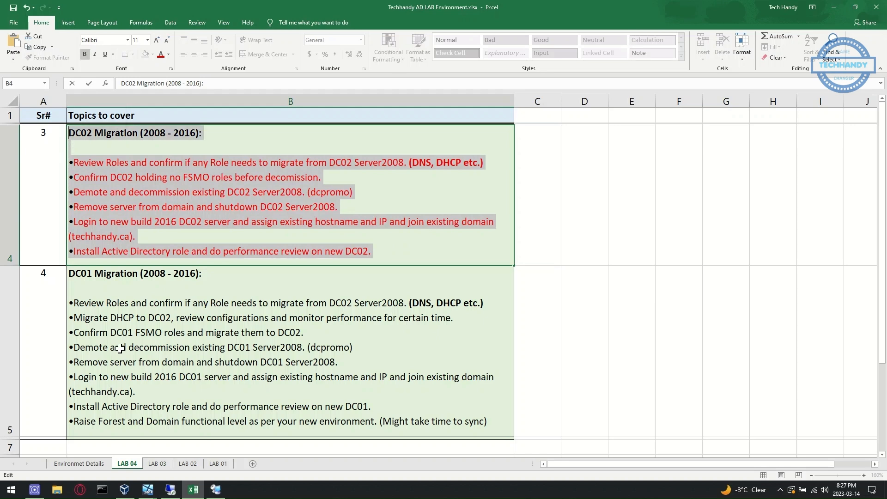
{"action": "left_click", "coordinate": [95, 336]}
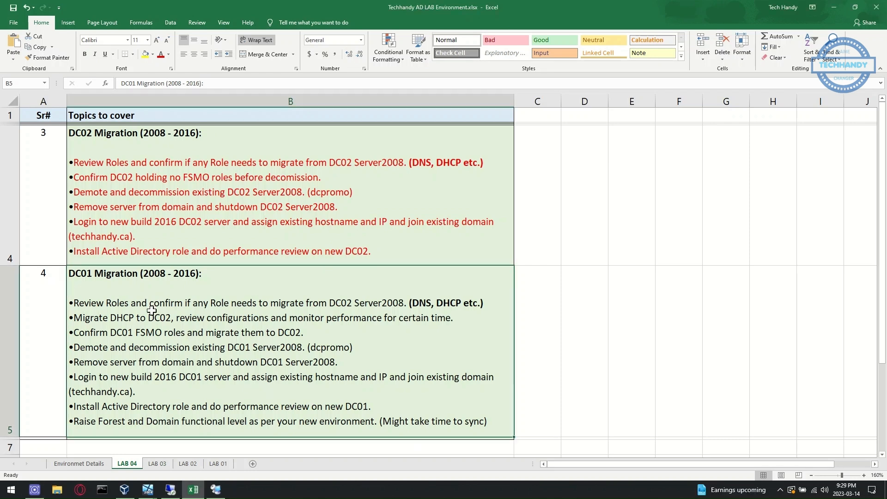
In cell B5, correct DC02 to DC01 in the first DC01 migration bullet
{"action": "double_click", "coordinate": [78, 304]}
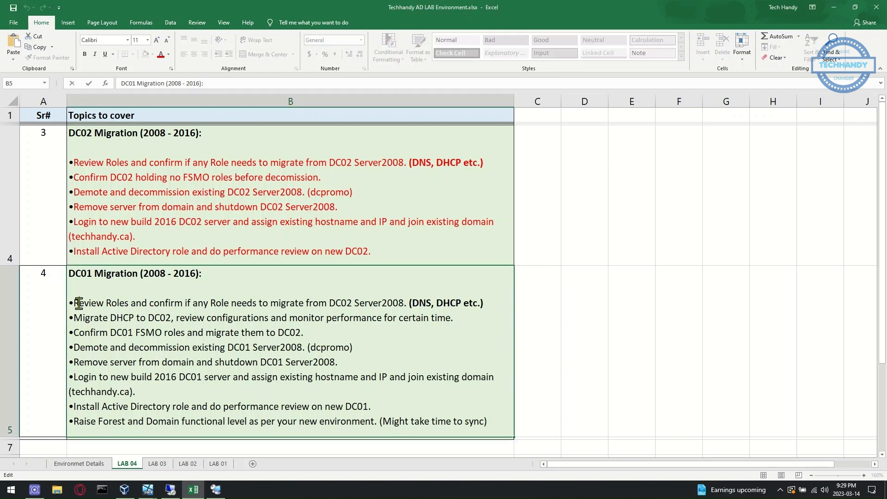
{"action": "left_click_drag", "start_coordinate": [90, 305], "coordinate": [244, 318]}
{"action": "left_click", "coordinate": [423, 318]}
{"action": "left_click", "coordinate": [353, 303]}
{"action": "key", "text": "BackSpace"}
{"action": "type", "text": "1"}
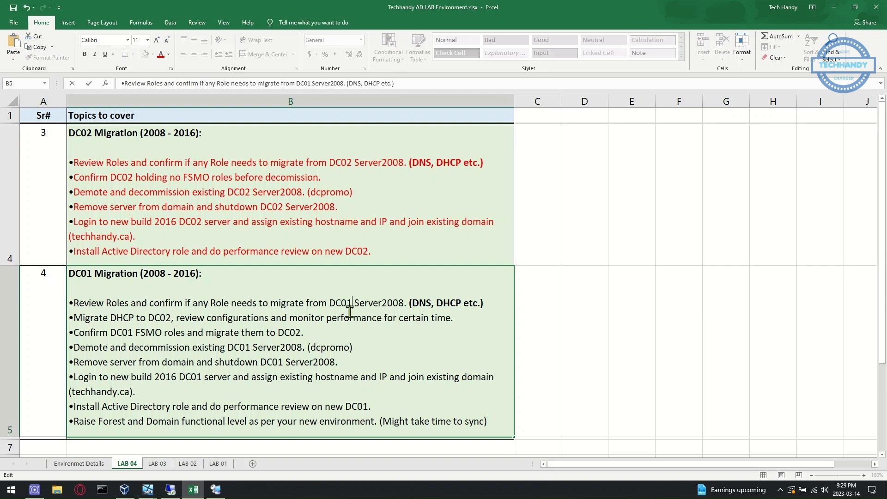
Start the Remove Server Roles wizard on DC01 to list its installed roles
{"action": "left_click", "coordinate": [170, 490]}
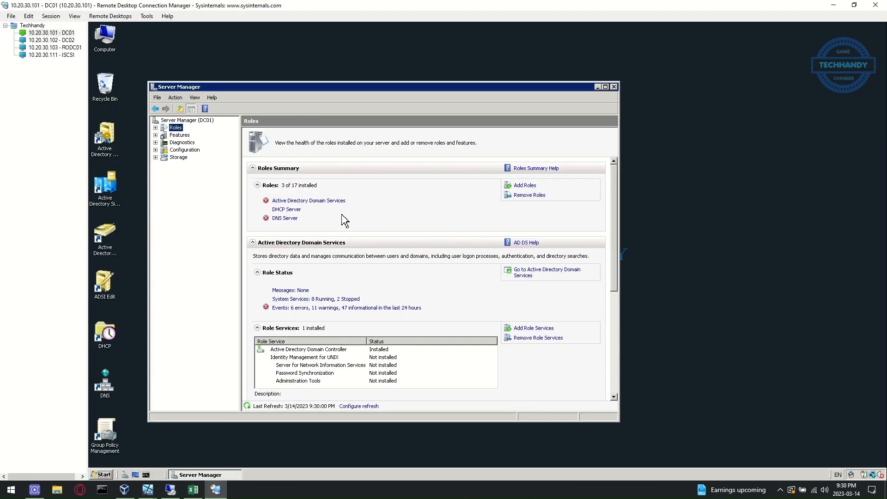
{"action": "left_click", "coordinate": [529, 195]}
{"action": "left_click", "coordinate": [454, 373]}
Color the first DC01 migration bullet in the spreadsheet red
{"action": "left_click", "coordinate": [194, 489]}
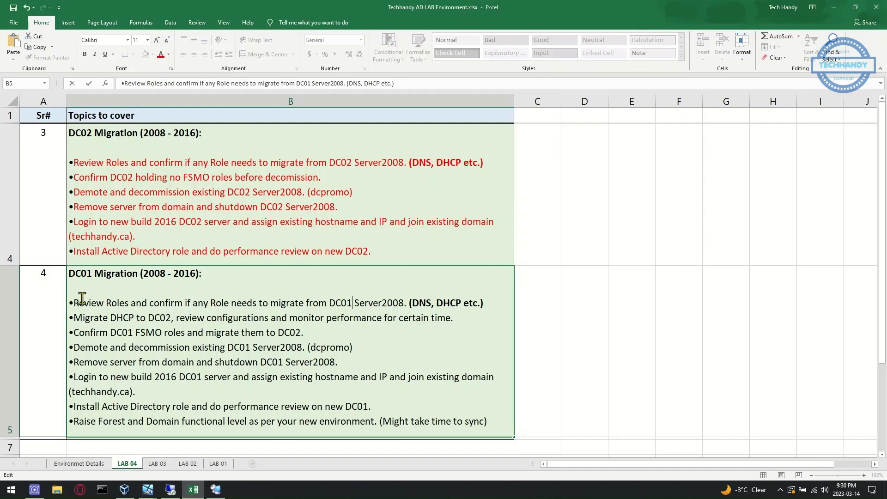
{"action": "left_click_drag", "start_coordinate": [75, 302], "coordinate": [485, 298]}
{"action": "left_click", "coordinate": [542, 288]}
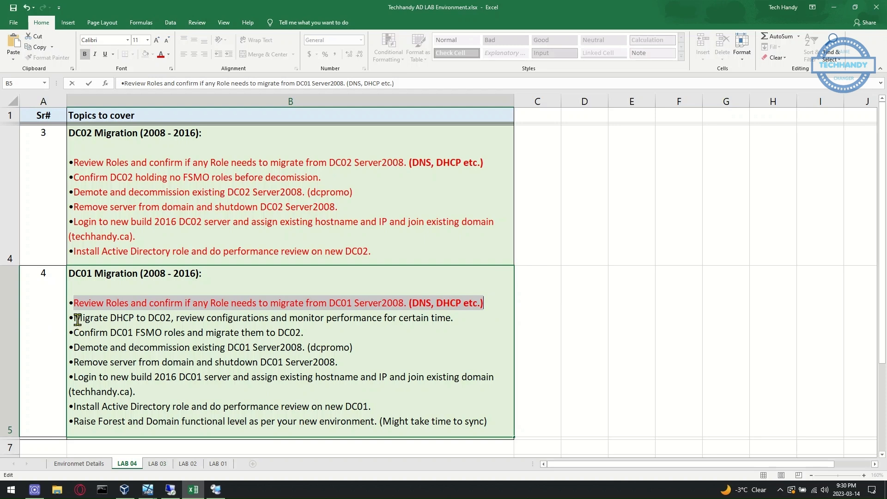
{"action": "left_click_drag", "start_coordinate": [75, 317], "coordinate": [457, 316]}
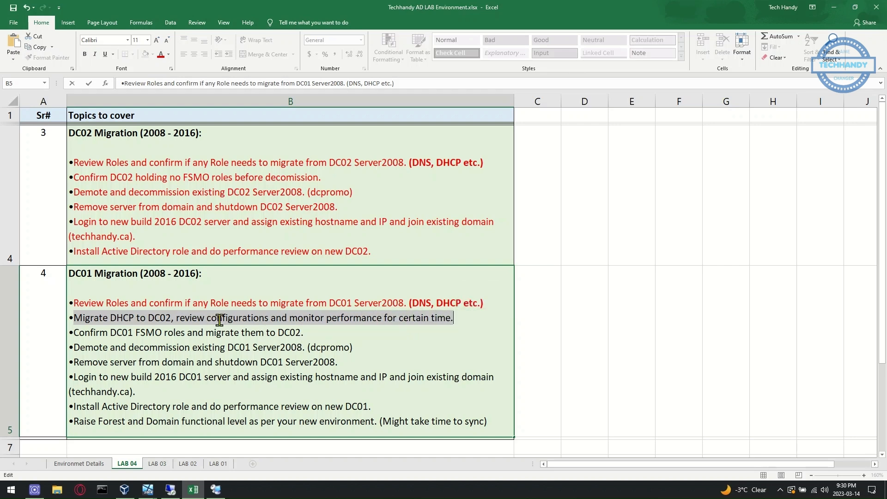
{"action": "left_click", "coordinate": [216, 489]}
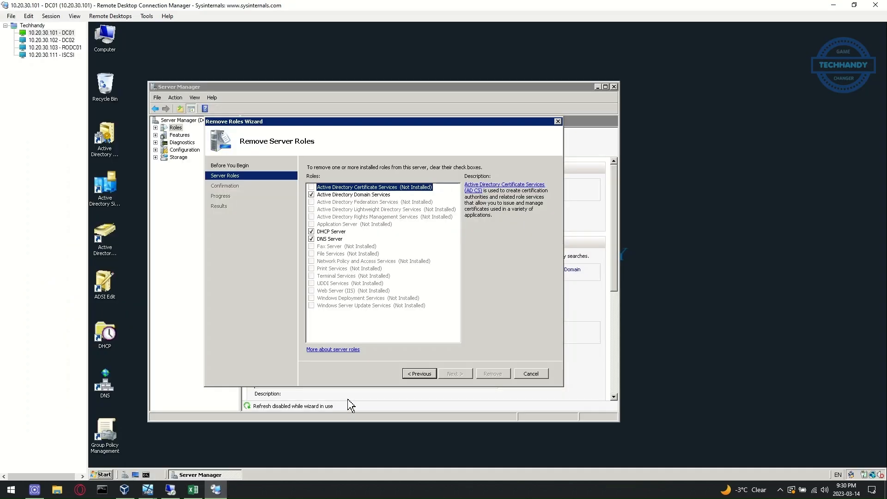
Open DC01's DHCP console and expand dc01.techhandy.ca down to the 10.20.30.0 scope
{"action": "left_click", "coordinate": [109, 341]}
{"action": "double_click", "coordinate": [109, 341]}
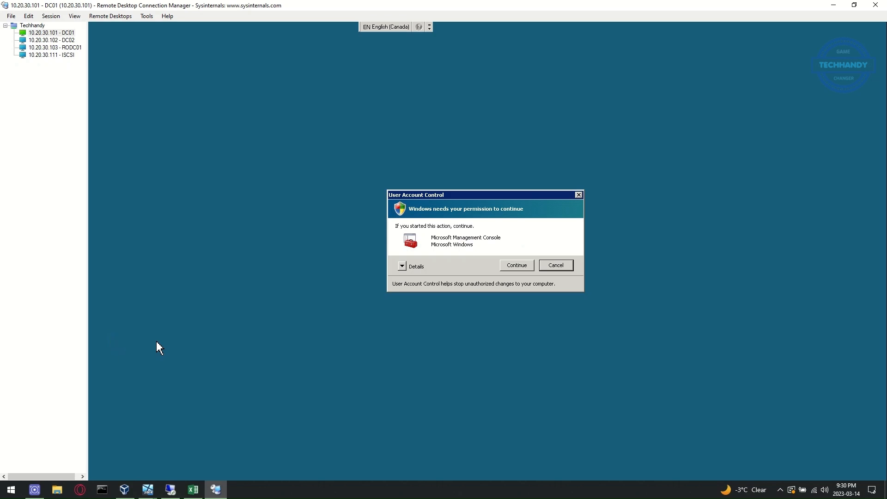
{"action": "left_click", "coordinate": [517, 265]}
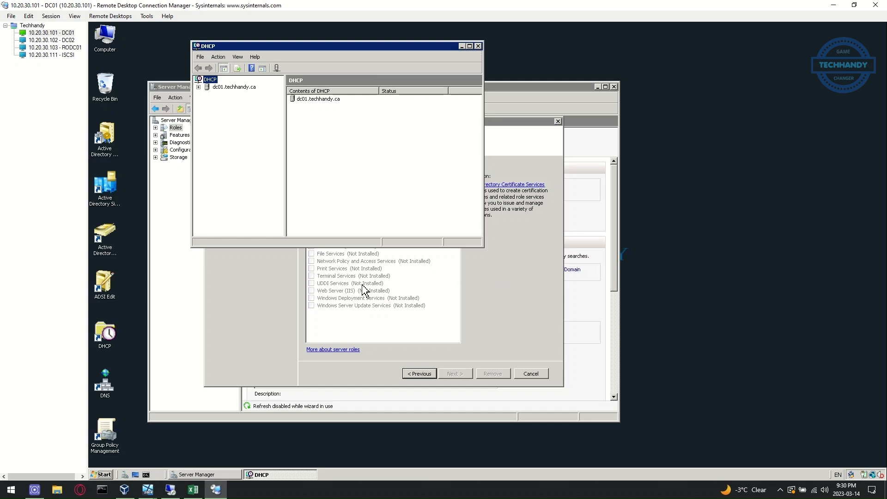
{"action": "left_click", "coordinate": [198, 87]}
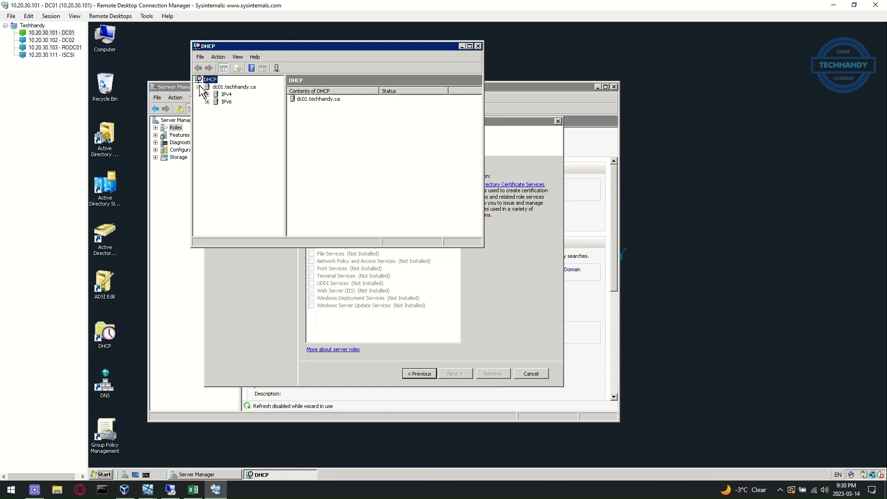
{"action": "left_click", "coordinate": [207, 94]}
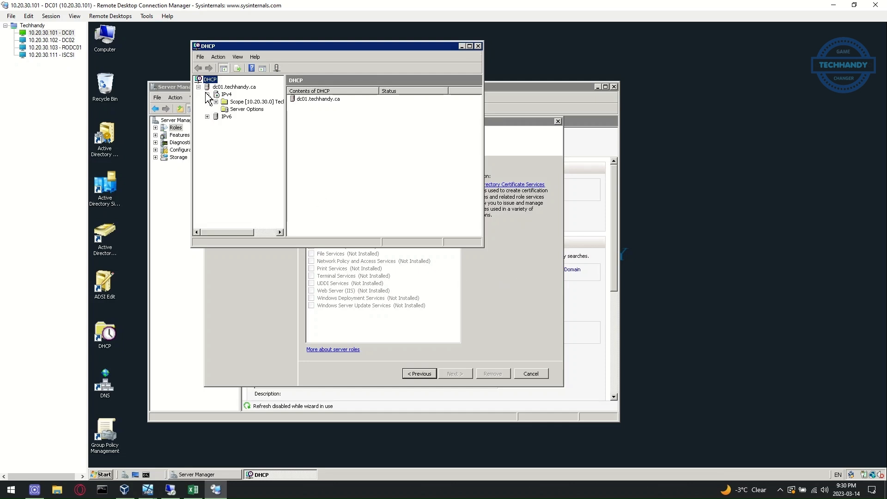
{"action": "left_click", "coordinate": [207, 117]}
{"action": "left_click", "coordinate": [215, 102]}
Review Techhandy-Scope01's address pool 10.20.30.150–10.20.30.200, empty leases and reservations
{"action": "left_click", "coordinate": [250, 116]}
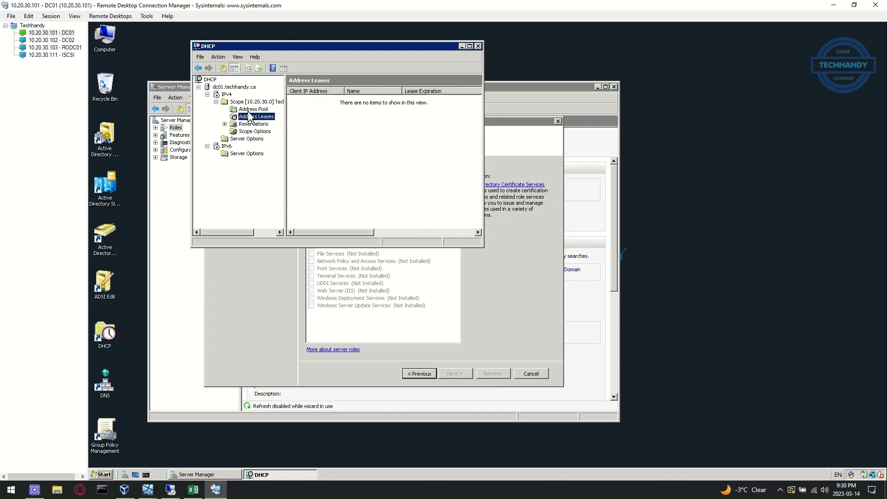
{"action": "left_click", "coordinate": [252, 110]}
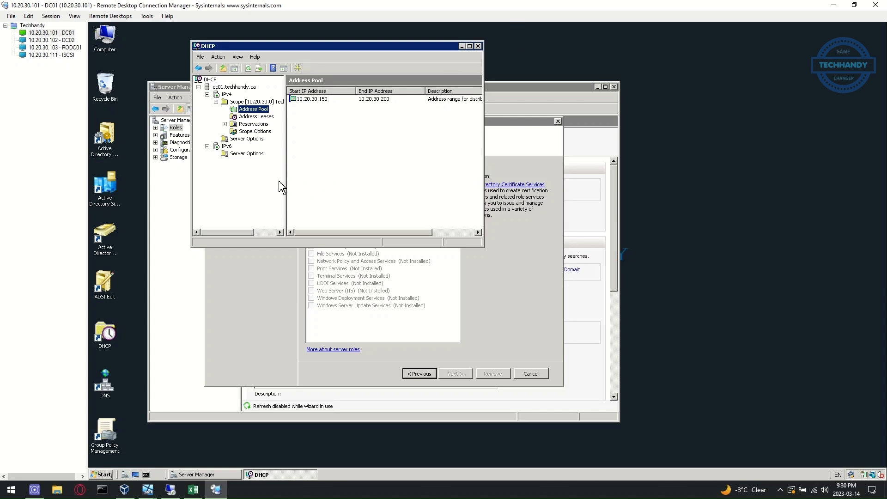
{"action": "left_click", "coordinate": [262, 125]}
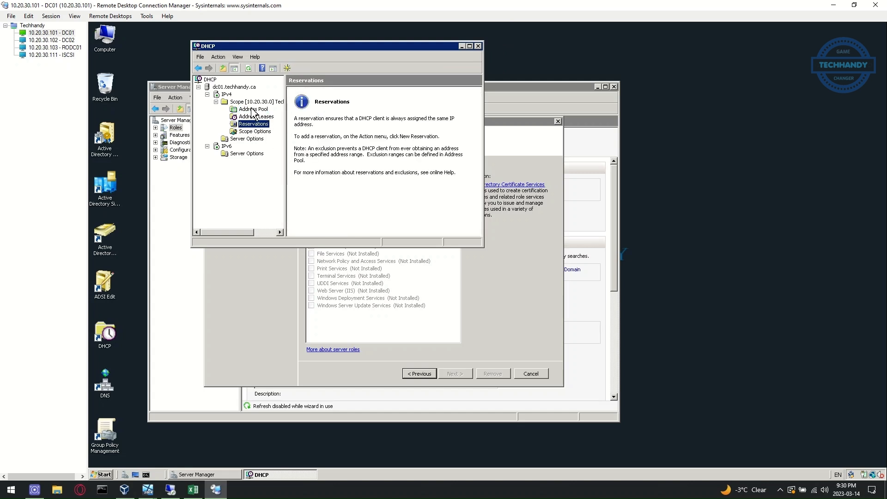
{"action": "left_click", "coordinate": [253, 117]}
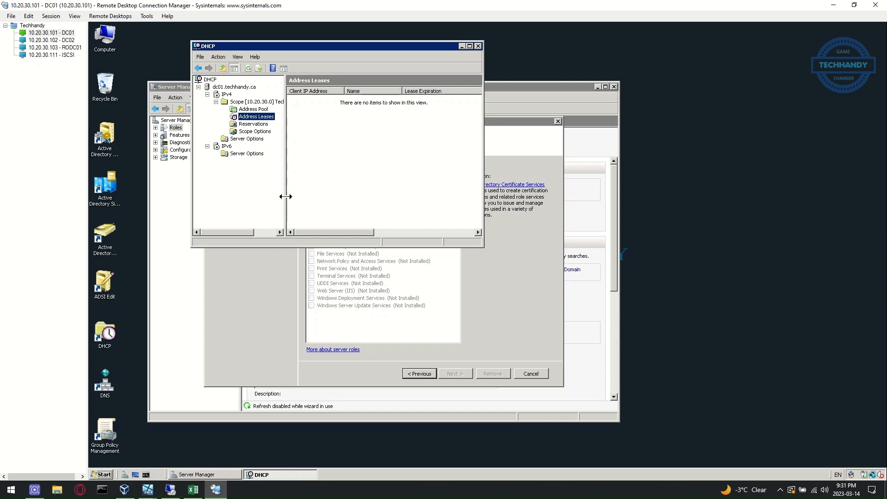
{"action": "left_click_drag", "start_coordinate": [285, 196], "coordinate": [340, 196]}
{"action": "left_click", "coordinate": [253, 109]}
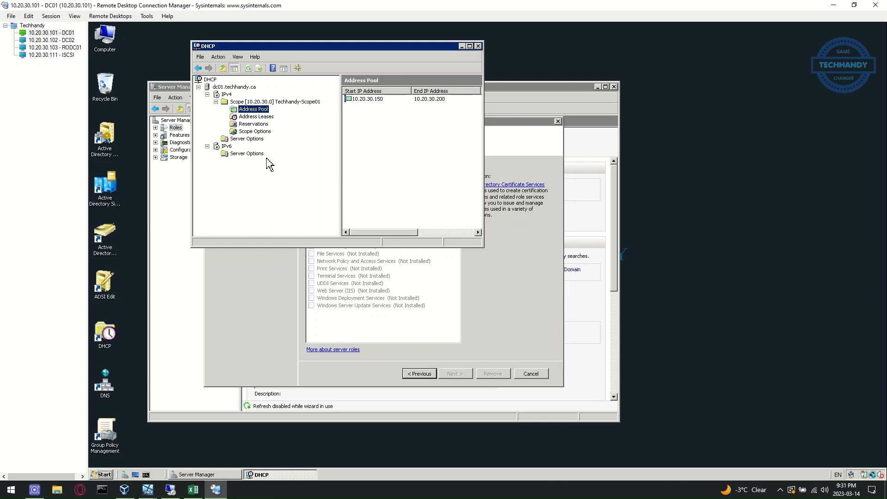
{"action": "right_click", "coordinate": [147, 478]}
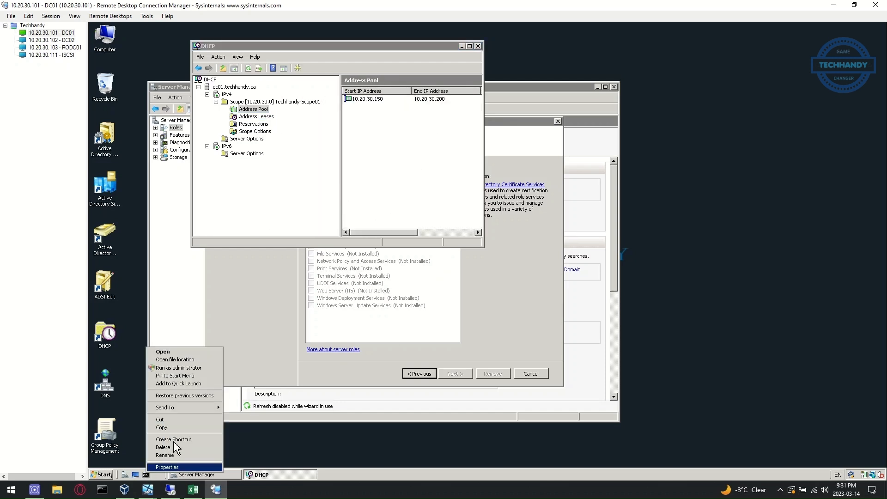
Open an elevated Command Prompt on DC01
{"action": "left_click", "coordinate": [206, 367]}
{"action": "left_click", "coordinate": [218, 442]}
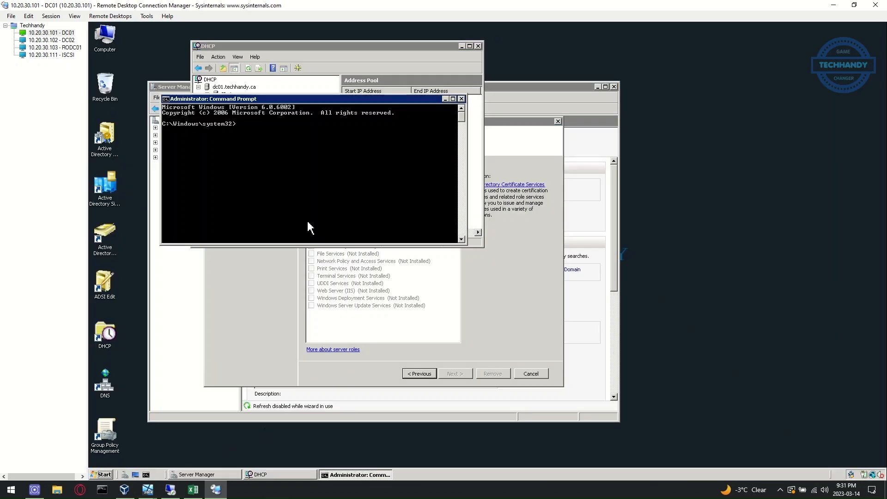
{"action": "left_click_drag", "start_coordinate": [362, 99], "coordinate": [406, 198]}
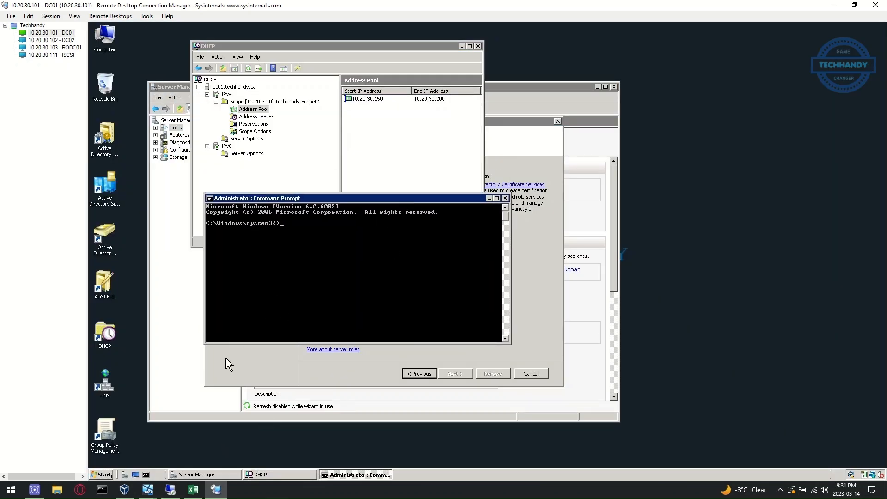
Create a new temp folder on DC01's C: drive
{"action": "left_click", "coordinate": [102, 474]}
{"action": "left_click", "coordinate": [217, 315]}
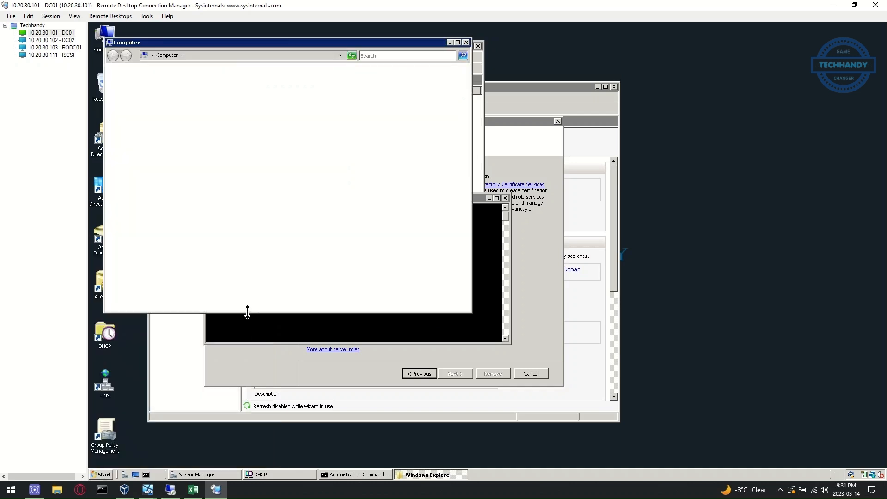
{"action": "double_click", "coordinate": [210, 146]}
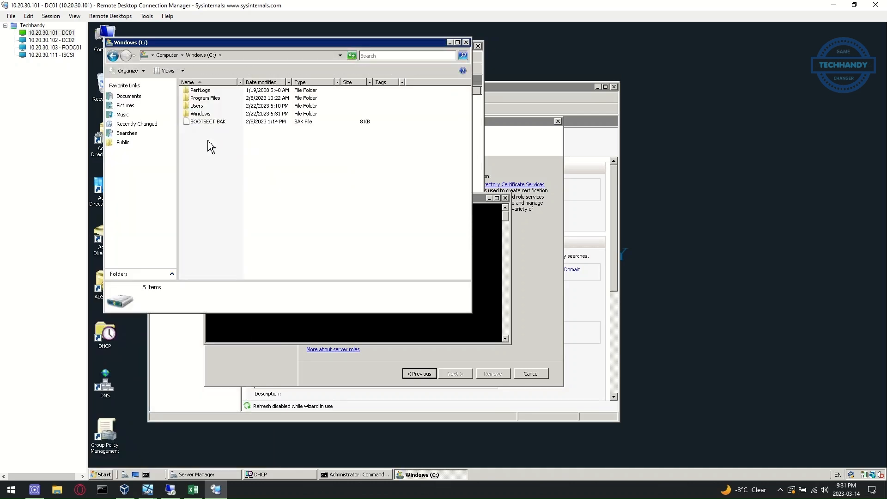
{"action": "right_click", "coordinate": [209, 145]}
{"action": "mouse_move", "coordinate": [237, 209]}
{"action": "left_click", "coordinate": [270, 210]}
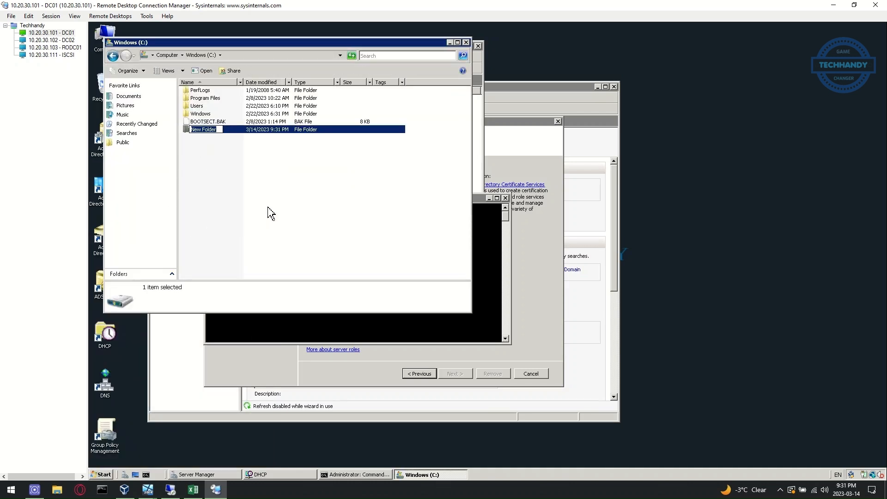
{"action": "type", "text": "temp"}
{"action": "left_click", "coordinate": [270, 213]}
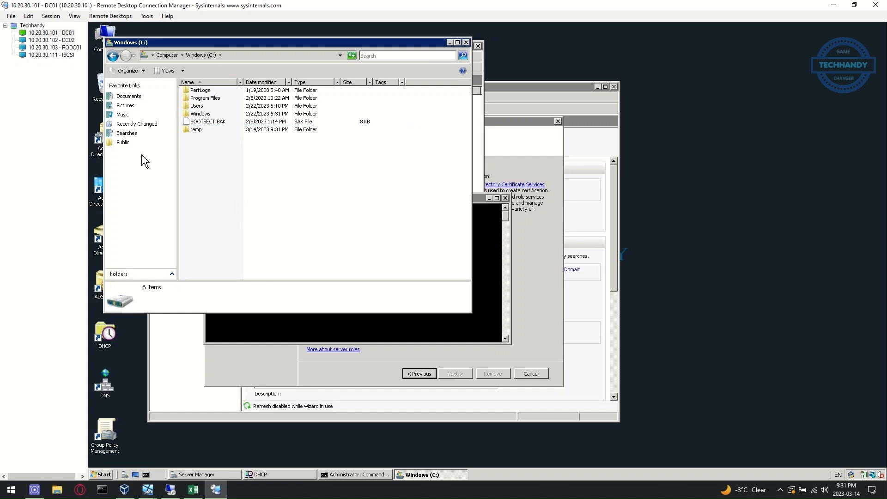
{"action": "double_click", "coordinate": [200, 130]}
Run netsh dhcp server export c:\temp\dhcp.txt all, fixing the mistyped command
{"action": "left_click", "coordinate": [323, 321]}
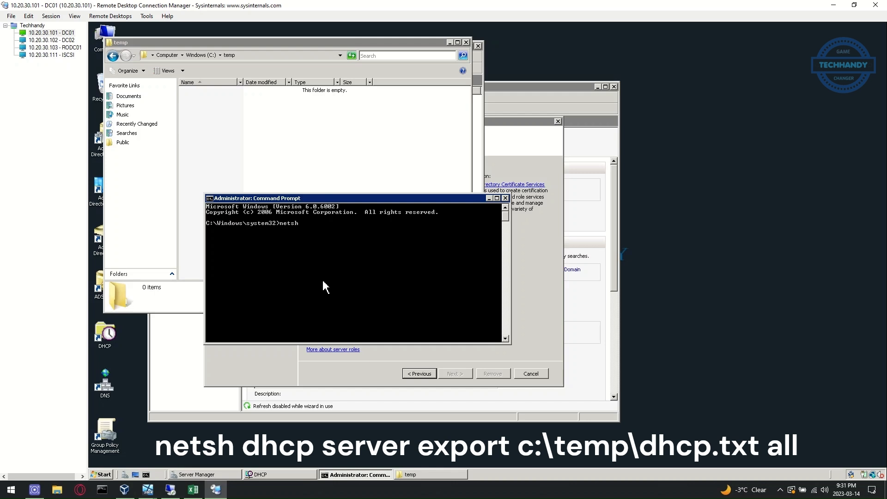
{"action": "type", "text": "netsh dhcp server c:\\temp\\dhcp.text all"}
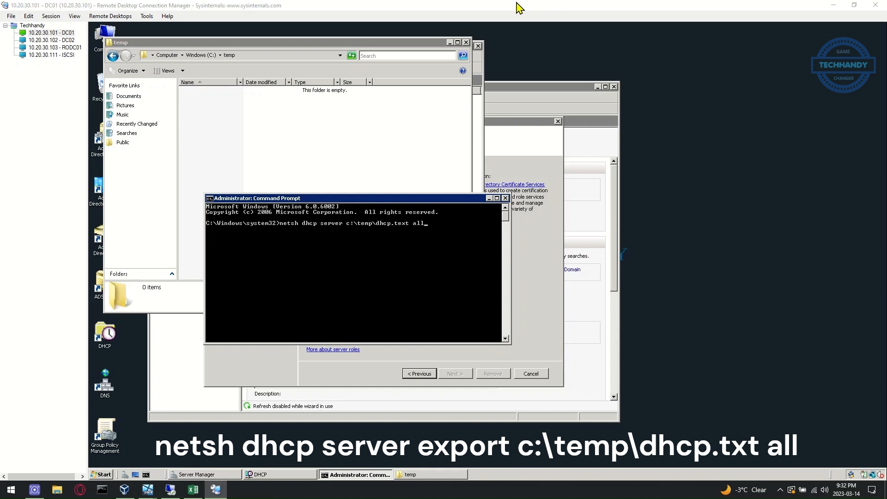
{"action": "key", "text": "BackSpace"}
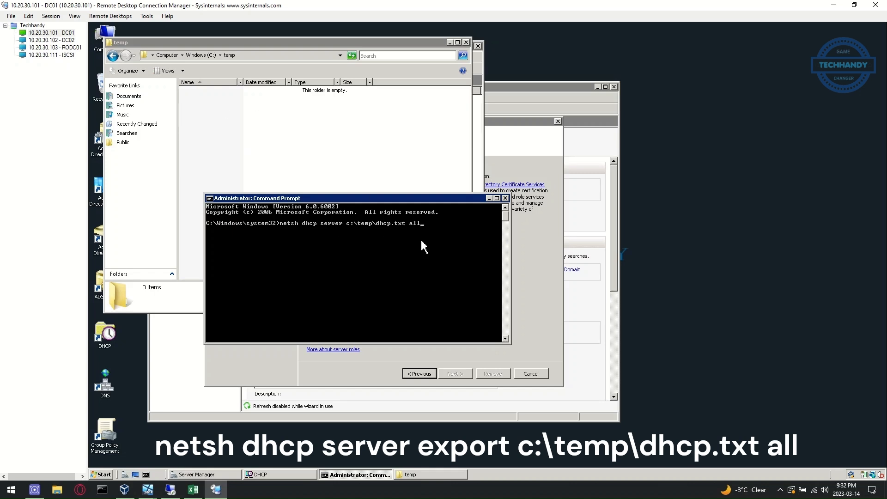
{"action": "key", "text": "Return"}
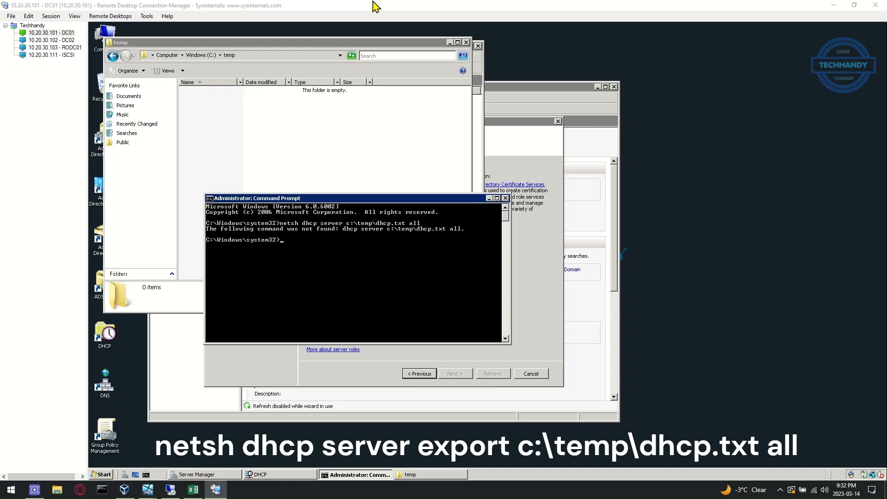
{"action": "key", "text": "Up"}
{"action": "key", "text": "Left"}
{"action": "key", "text": "Left"}
{"action": "key", "text": "Left"}
{"action": "key", "text": "Left"}
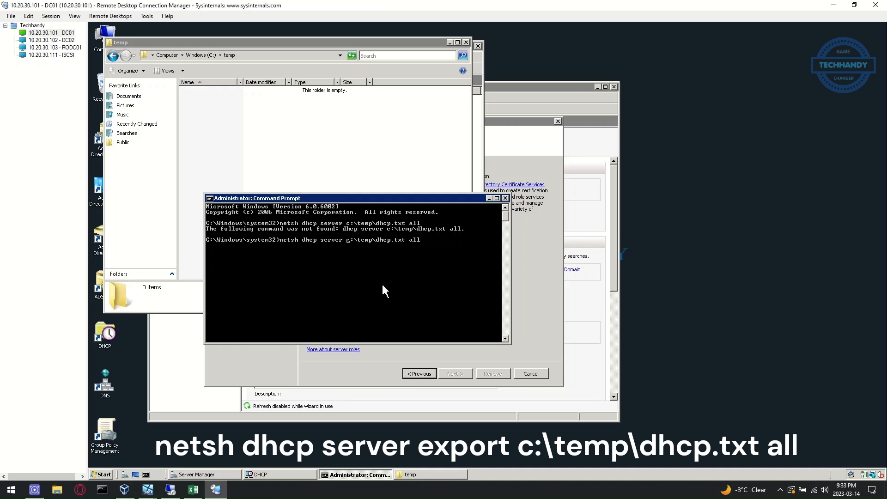
{"action": "type", "text": "export"}
{"action": "key", "text": "Return"}
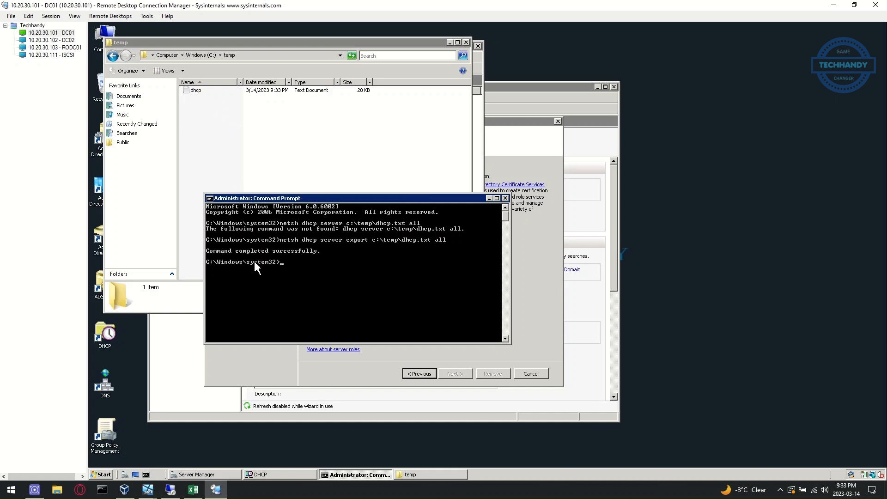
Copy the exported dhcp file from DC01's C:\temp folder
{"action": "left_click", "coordinate": [198, 92]}
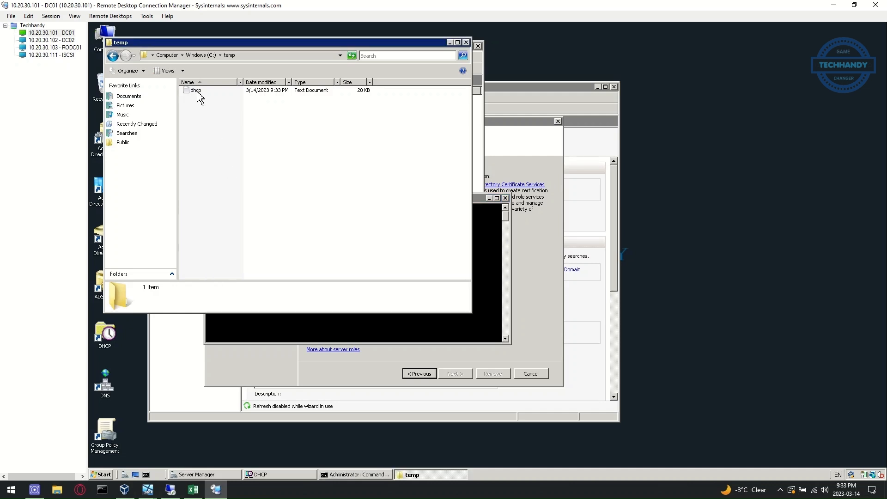
{"action": "right_click", "coordinate": [199, 95]}
{"action": "left_click", "coordinate": [211, 162]}
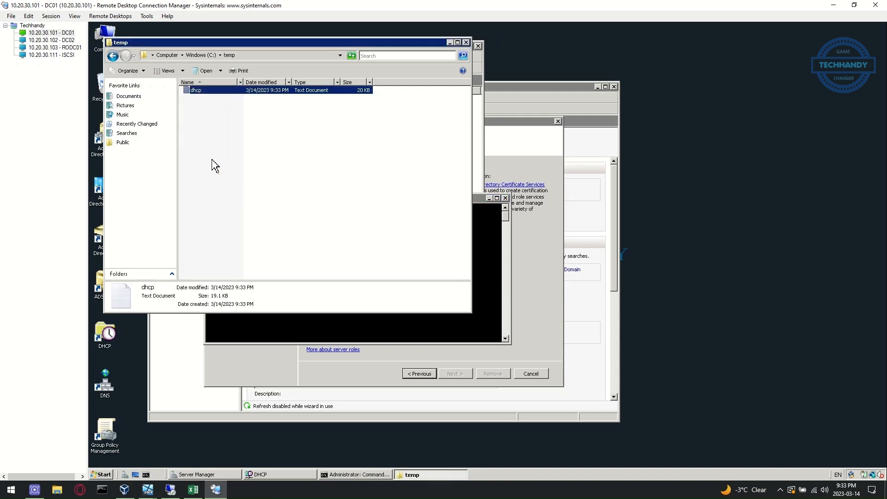
On DC02, create a new temp folder on the C: drive
{"action": "left_click", "coordinate": [71, 42]}
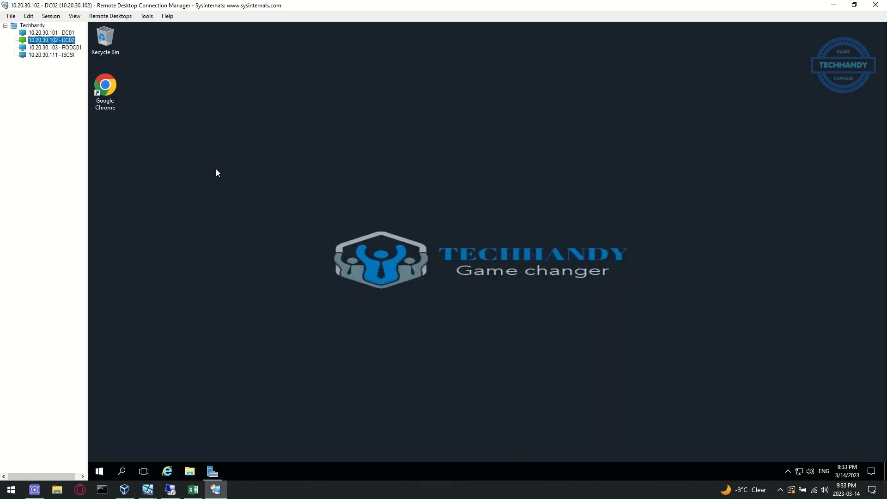
{"action": "left_click", "coordinate": [190, 474]}
{"action": "left_click", "coordinate": [263, 211]}
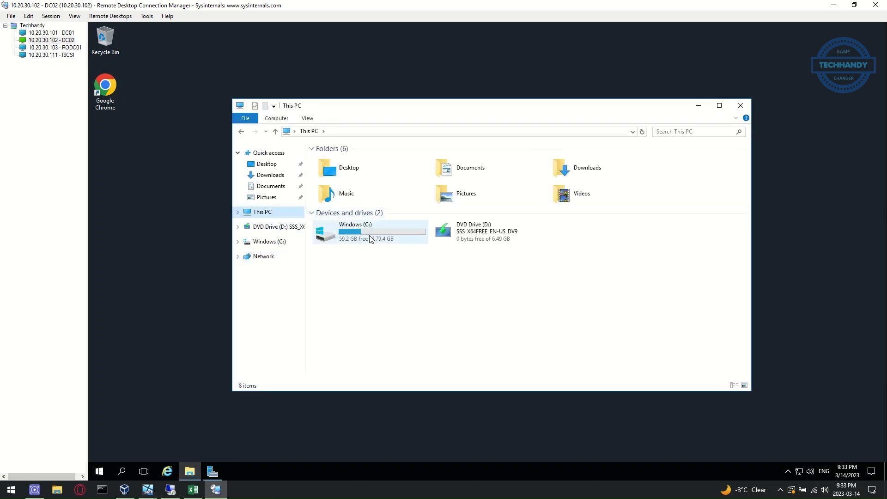
{"action": "double_click", "coordinate": [370, 238]}
{"action": "right_click", "coordinate": [356, 254]}
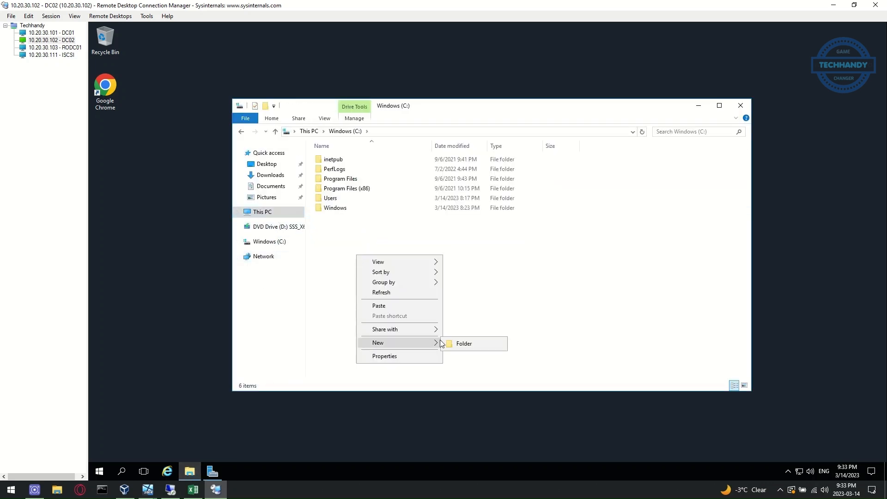
{"action": "left_click", "coordinate": [464, 344]}
{"action": "type", "text": "temp"}
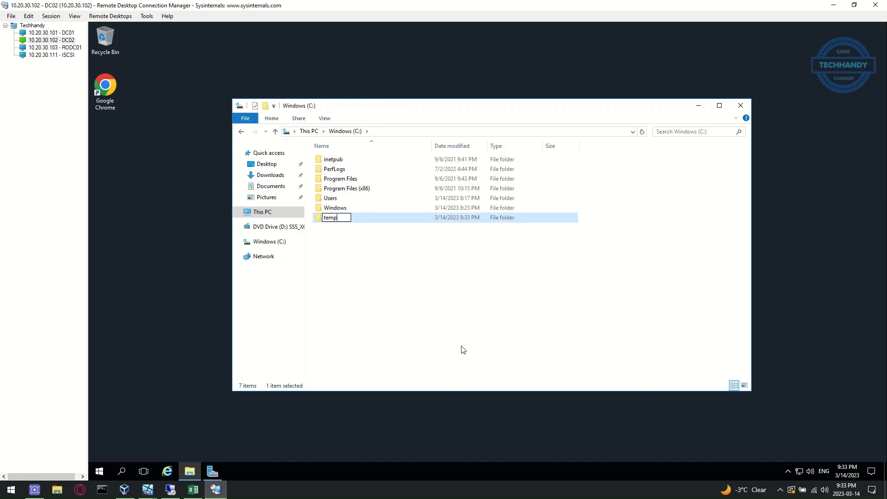
{"action": "left_click", "coordinate": [418, 279]}
{"action": "double_click", "coordinate": [337, 219]}
Paste the dhcp file into DC02's C:\temp folder
{"action": "right_click", "coordinate": [348, 237]}
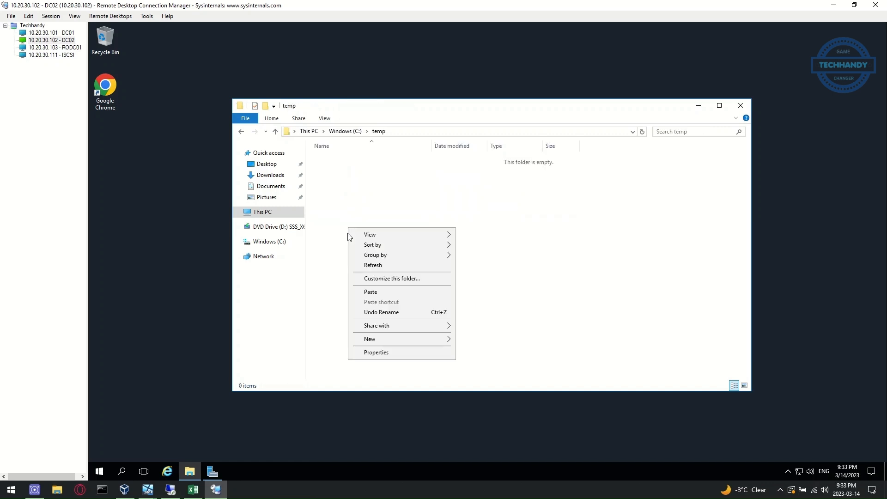
{"action": "left_click", "coordinate": [362, 293]}
{"action": "left_click_drag", "start_coordinate": [605, 108], "coordinate": [462, 140]}
{"action": "left_click", "coordinate": [255, 411]}
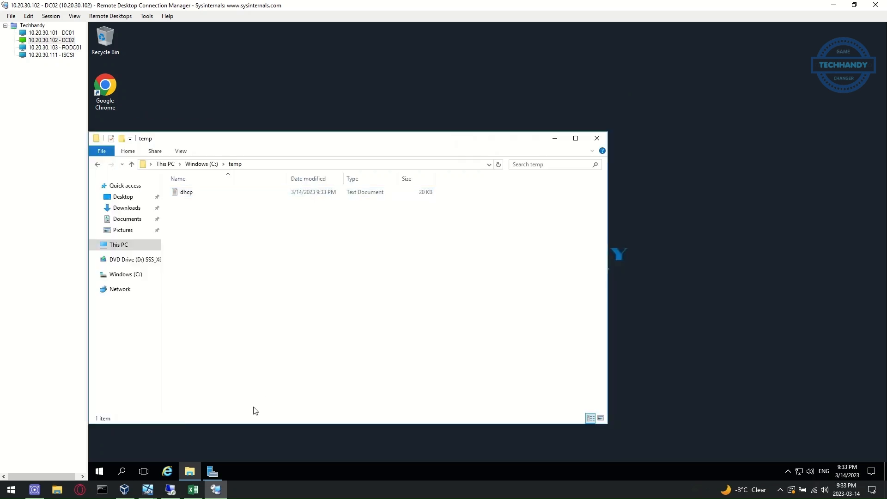
{"action": "left_click", "coordinate": [208, 474]}
Install the DHCP Server role with its management tools on DC02 via Add Roles and Features
{"action": "left_click", "coordinate": [792, 47]}
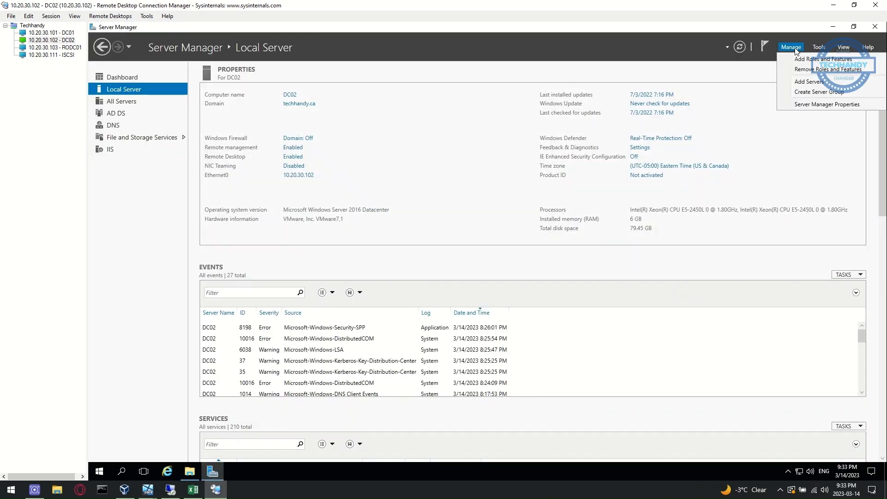
{"action": "left_click", "coordinate": [802, 60]}
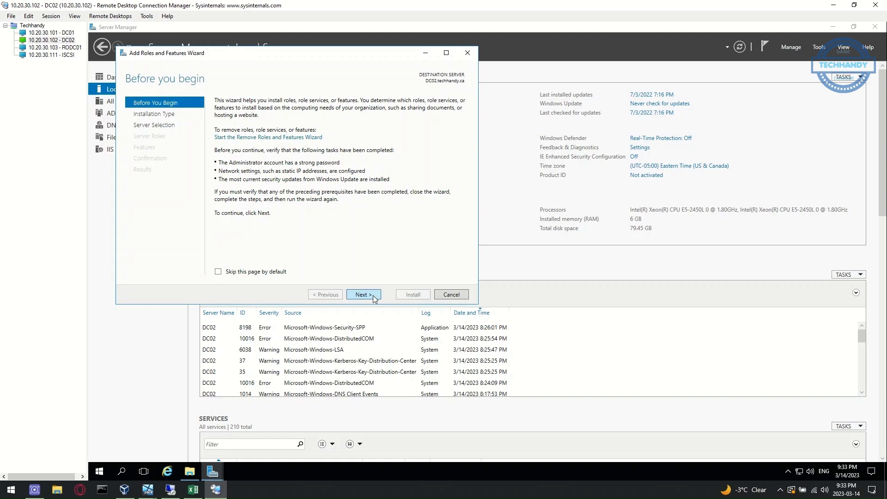
{"action": "left_click", "coordinate": [373, 295]}
{"action": "left_click", "coordinate": [373, 295]}
{"action": "left_click", "coordinate": [373, 295]}
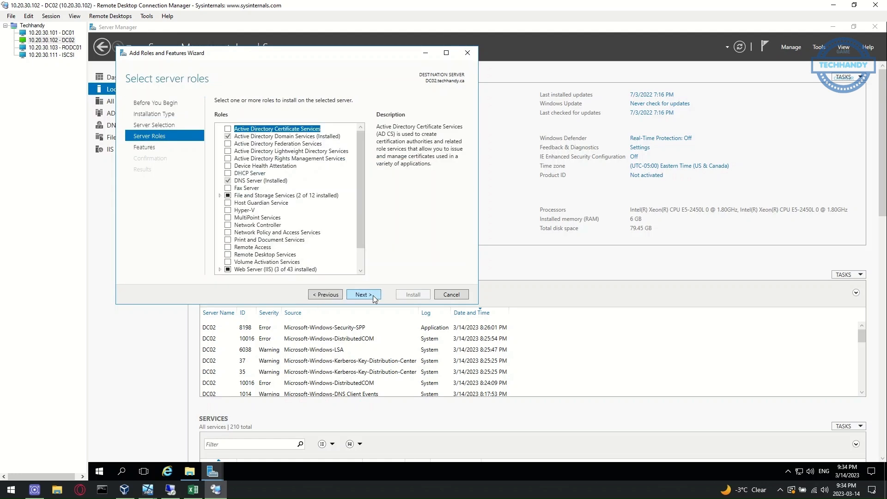
{"action": "left_click", "coordinate": [229, 173]}
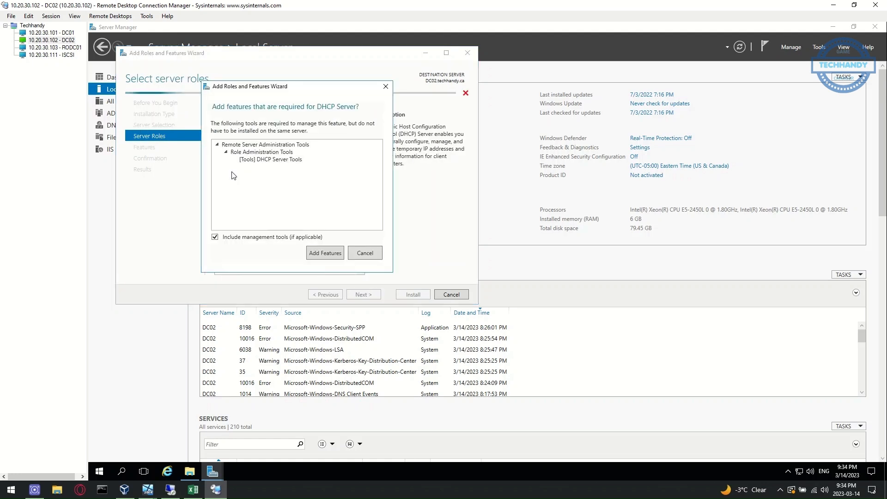
{"action": "left_click", "coordinate": [319, 254]}
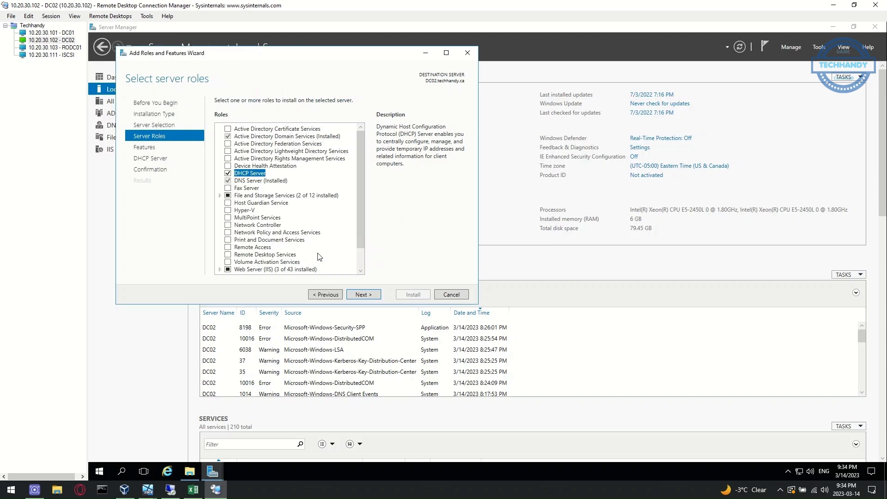
{"action": "left_click", "coordinate": [365, 295]}
{"action": "left_click", "coordinate": [374, 296]}
{"action": "left_click", "coordinate": [375, 296]}
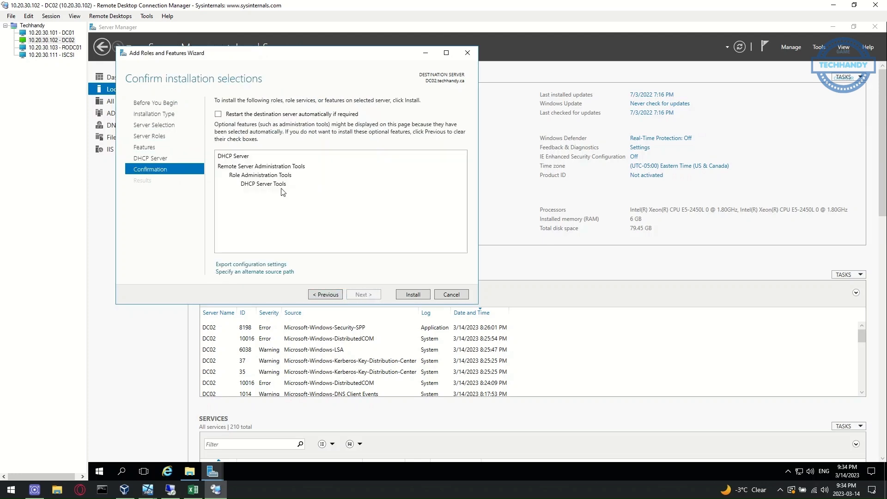
{"action": "left_click", "coordinate": [416, 296]}
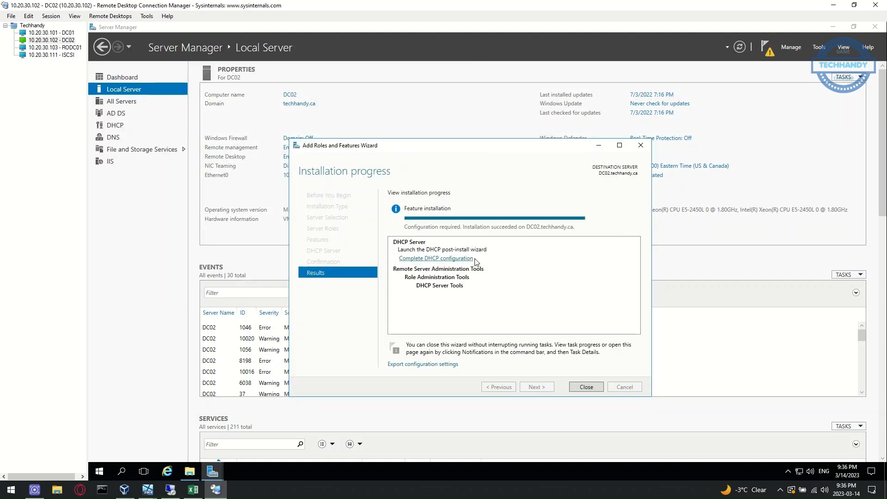
Open DC02's DHCP console and expand dc02.techhandy.ca to its IPv4 node
{"action": "left_click", "coordinate": [586, 386]}
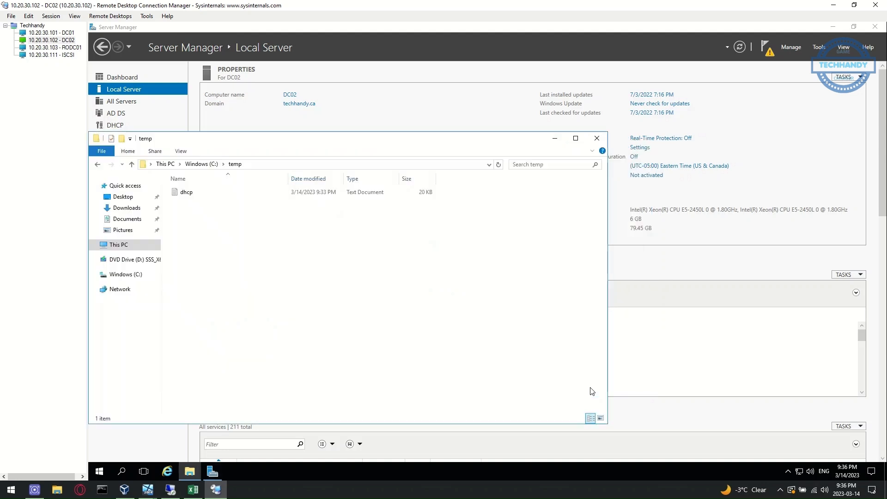
{"action": "left_click", "coordinate": [819, 47]}
{"action": "left_click", "coordinate": [788, 154]}
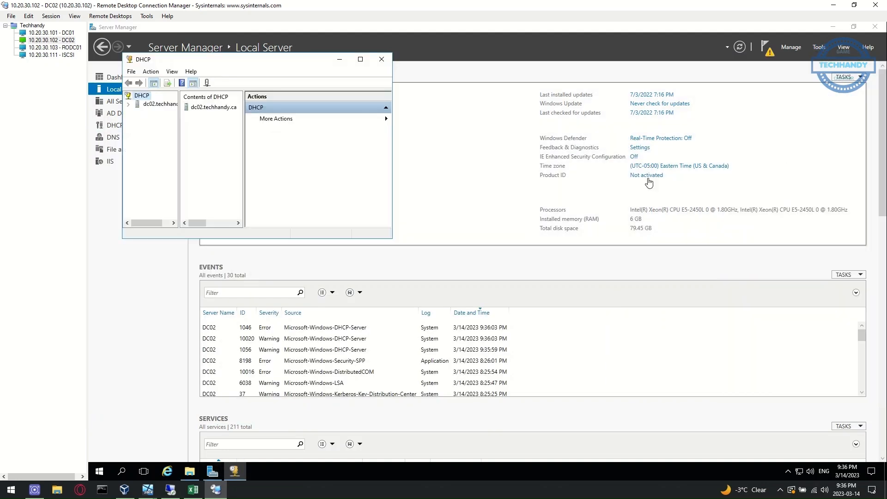
{"action": "left_click", "coordinate": [128, 105]}
{"action": "left_click", "coordinate": [138, 113]}
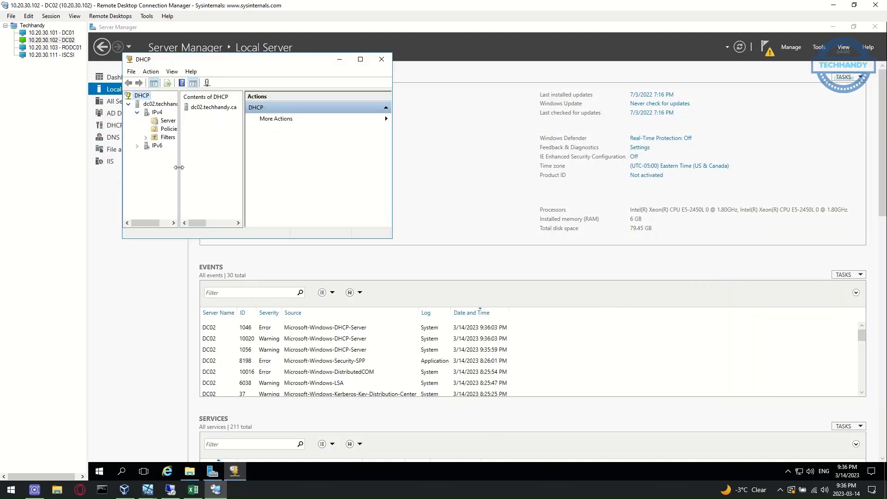
{"action": "left_click_drag", "start_coordinate": [179, 168], "coordinate": [196, 164]}
{"action": "left_click_drag", "start_coordinate": [305, 62], "coordinate": [615, 247]}
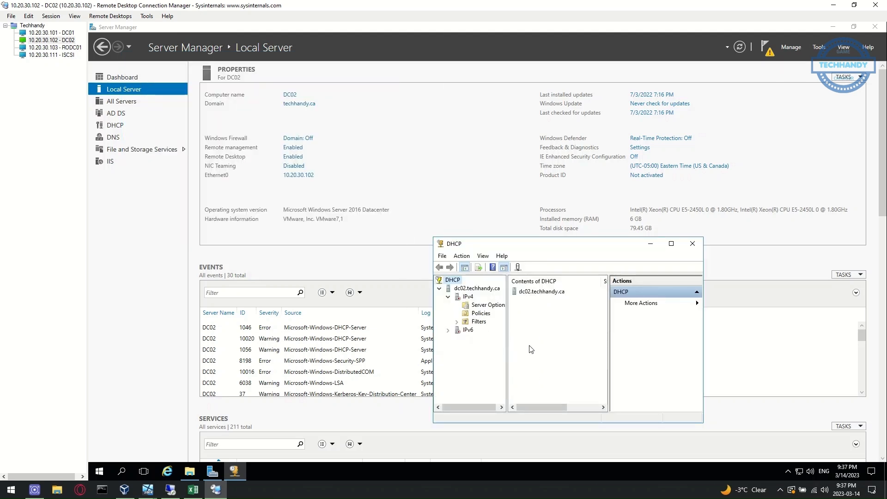
{"action": "left_click_drag", "start_coordinate": [507, 352], "coordinate": [537, 352]}
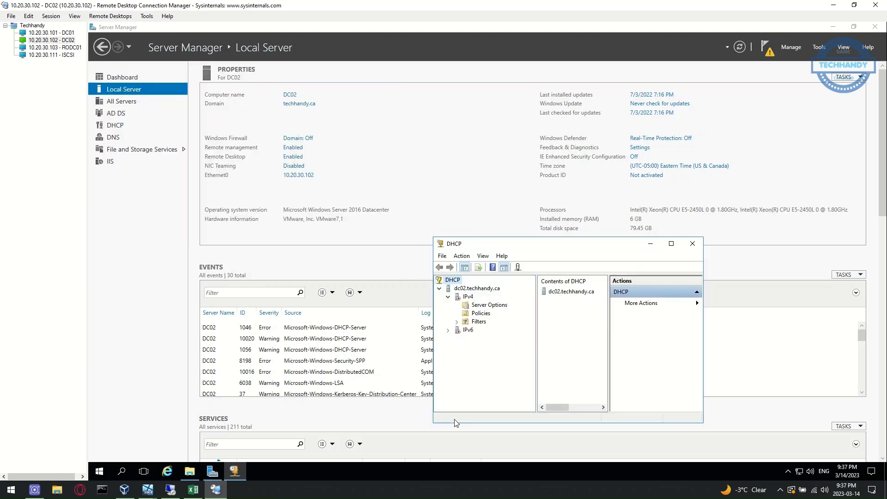
In an elevated Command Prompt, run netsh dhcp server import c:\temp\dhcp.txt all
{"action": "left_click", "coordinate": [99, 471]}
{"action": "type", "text": "cmd"}
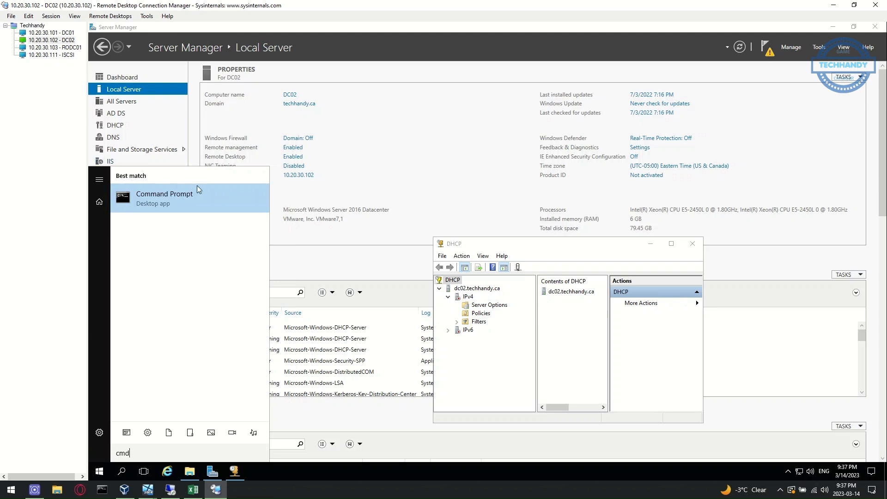
{"action": "right_click", "coordinate": [201, 198]}
{"action": "left_click", "coordinate": [221, 209]}
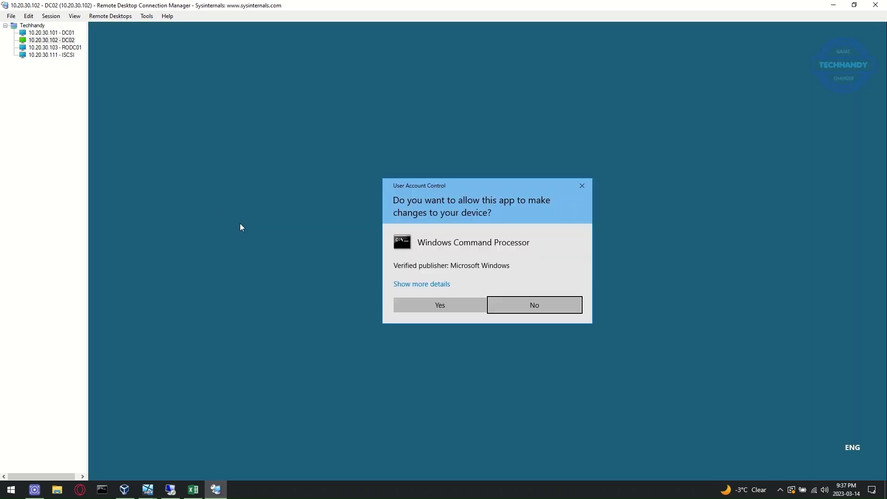
{"action": "left_click", "coordinate": [430, 307]}
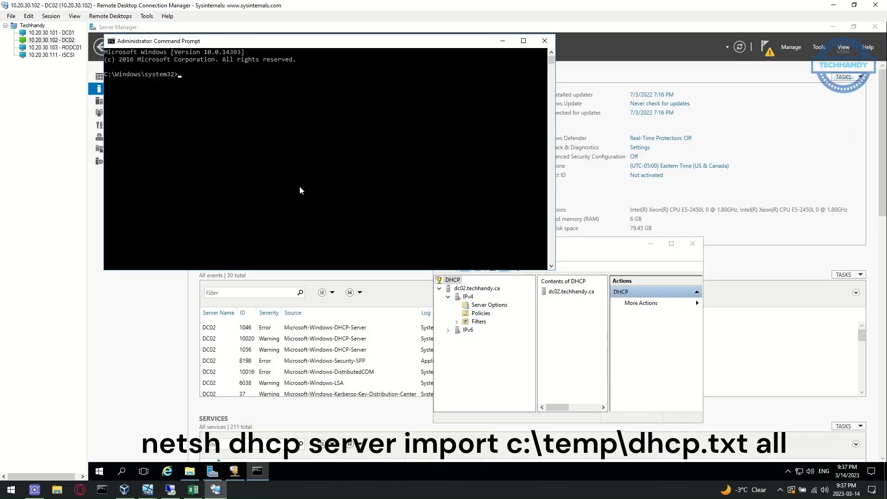
{"action": "type", "text": "netsh dhcp server import c:\\temp\\dhcp"}
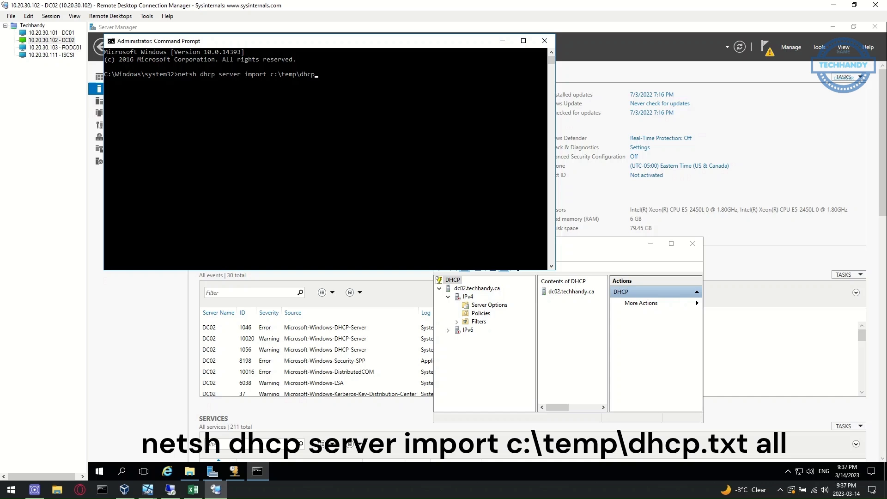
{"action": "type", "text": "ll"}
{"action": "key", "text": "Return"}
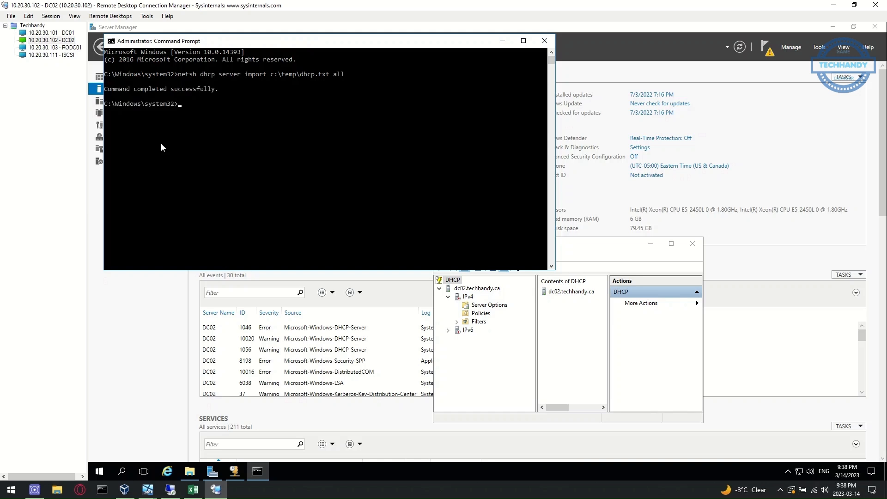
{"action": "left_click", "coordinate": [475, 366]}
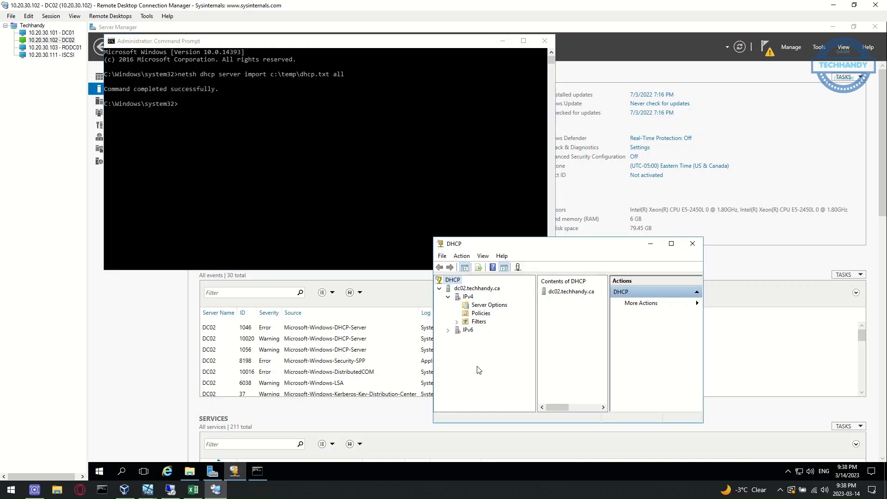
Refresh dc02.techhandy.ca and confirm Techhandy-Scope01's pool 10.20.30.150–10.20.30.200 was imported
{"action": "left_click", "coordinate": [461, 255]}
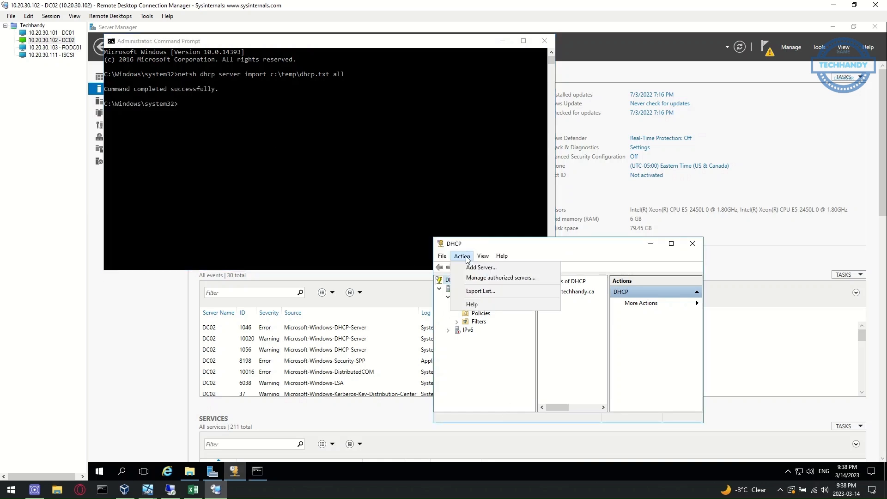
{"action": "left_click", "coordinate": [484, 325]}
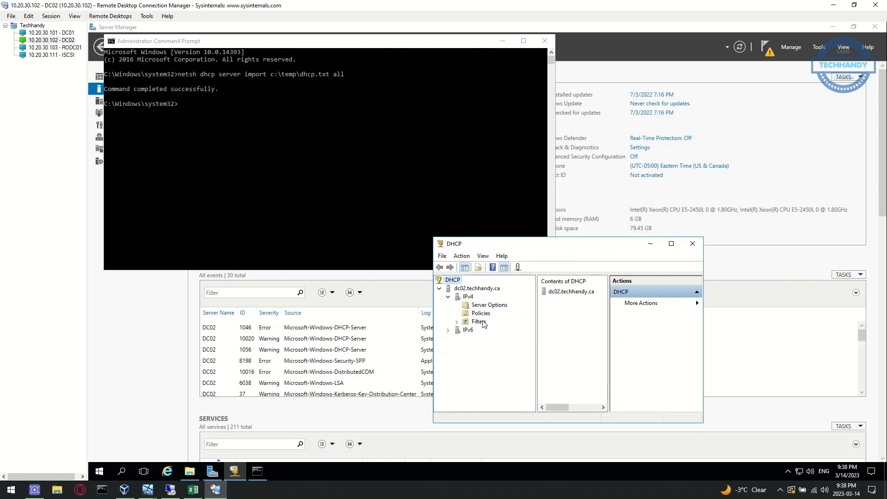
{"action": "left_click", "coordinate": [477, 289]}
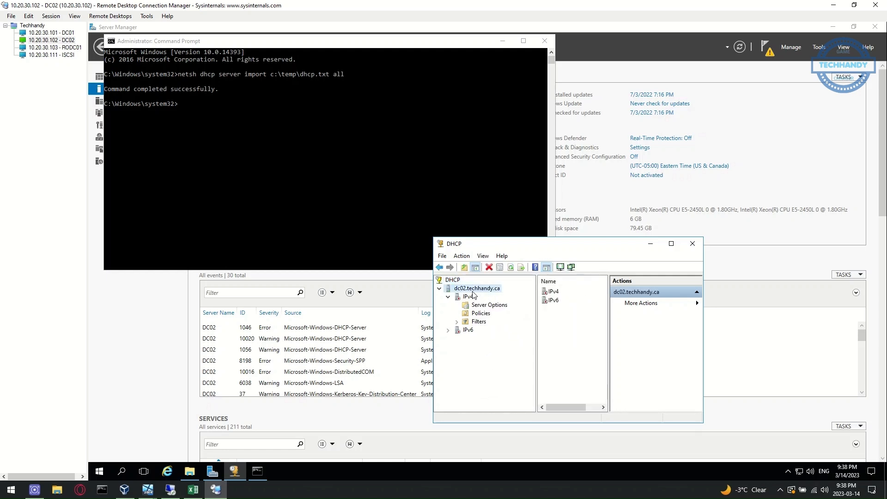
{"action": "left_click", "coordinate": [511, 267]}
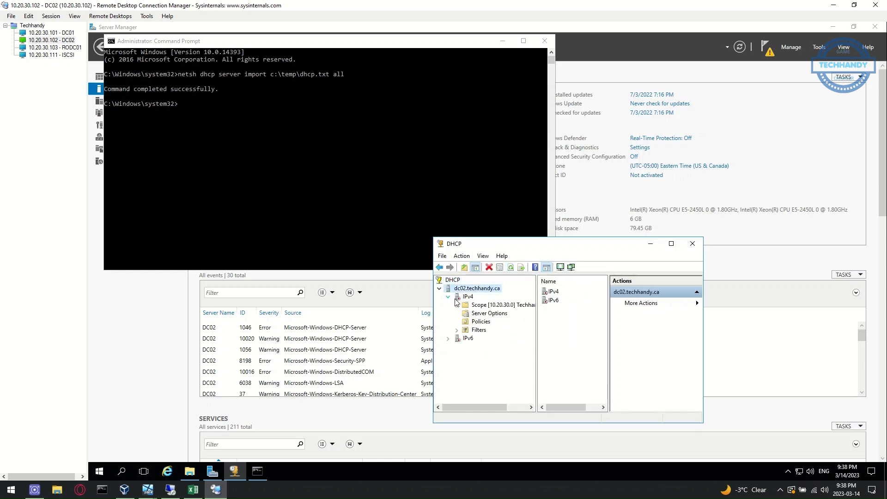
{"action": "double_click", "coordinate": [492, 305]}
{"action": "left_click", "coordinate": [502, 321]}
{"action": "left_click", "coordinate": [501, 314]}
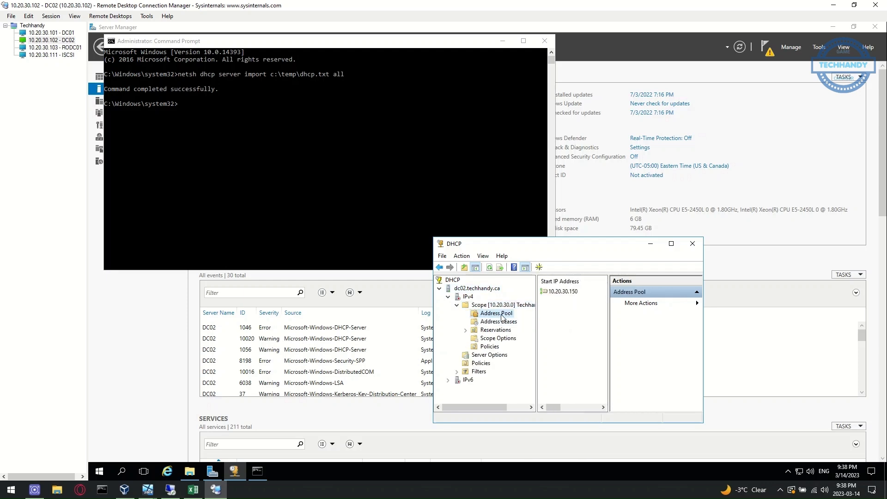
{"action": "left_click", "coordinate": [671, 243]}
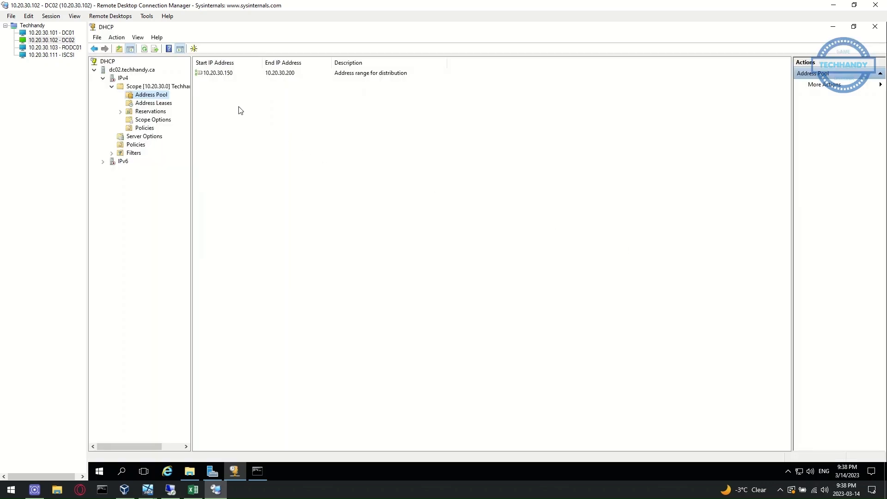
{"action": "left_click_drag", "start_coordinate": [191, 112], "coordinate": [233, 114]}
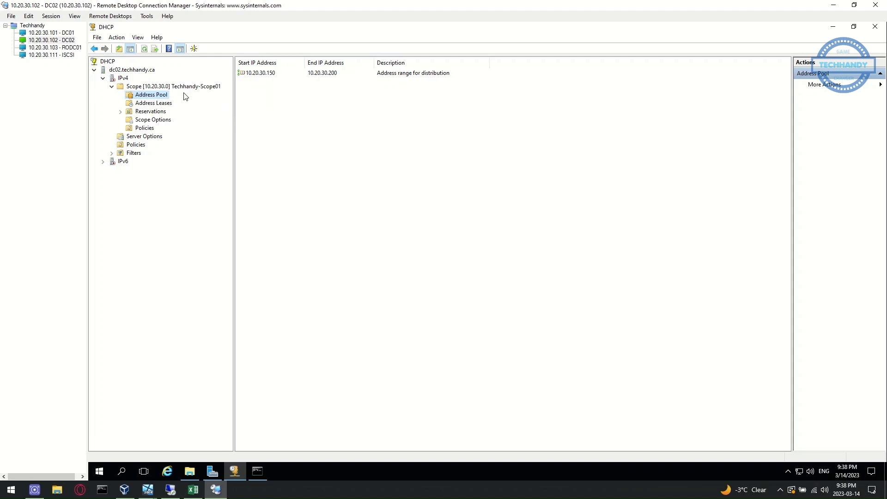
Authorize the dc02.techhandy.ca DHCP server and refresh to confirm
{"action": "left_click", "coordinate": [125, 79]}
{"action": "left_click", "coordinate": [133, 70]}
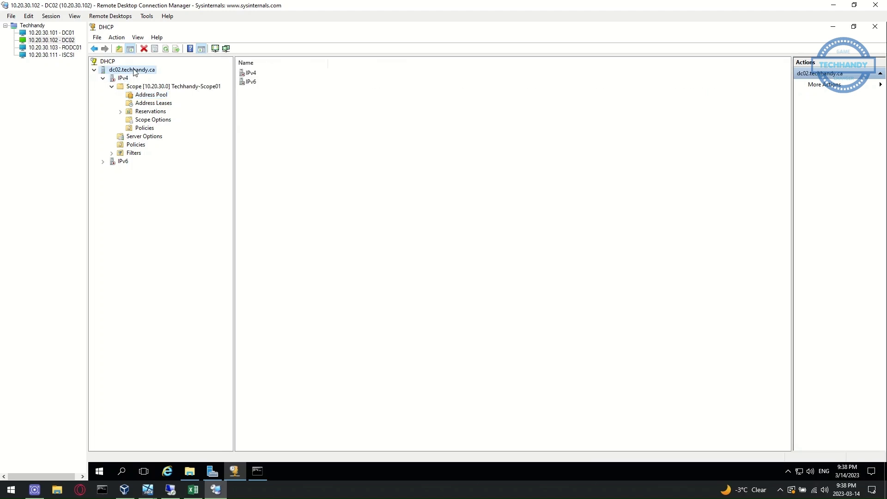
{"action": "right_click", "coordinate": [134, 69]}
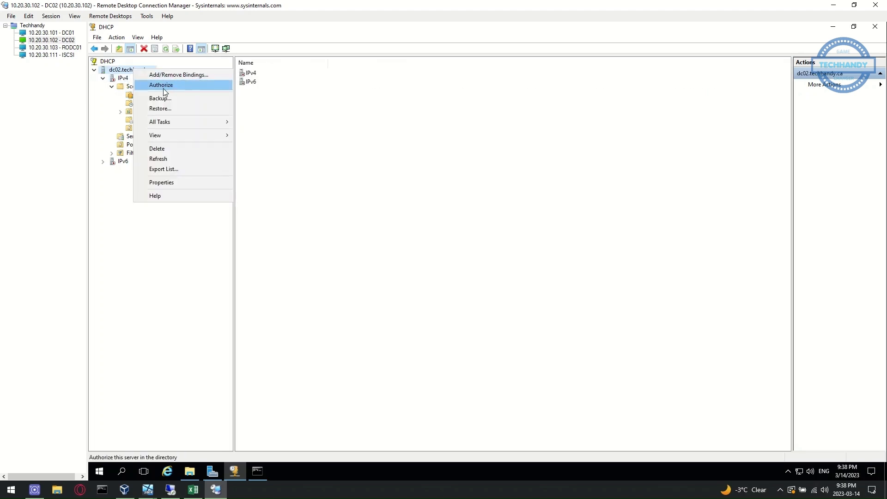
{"action": "left_click", "coordinate": [178, 86]}
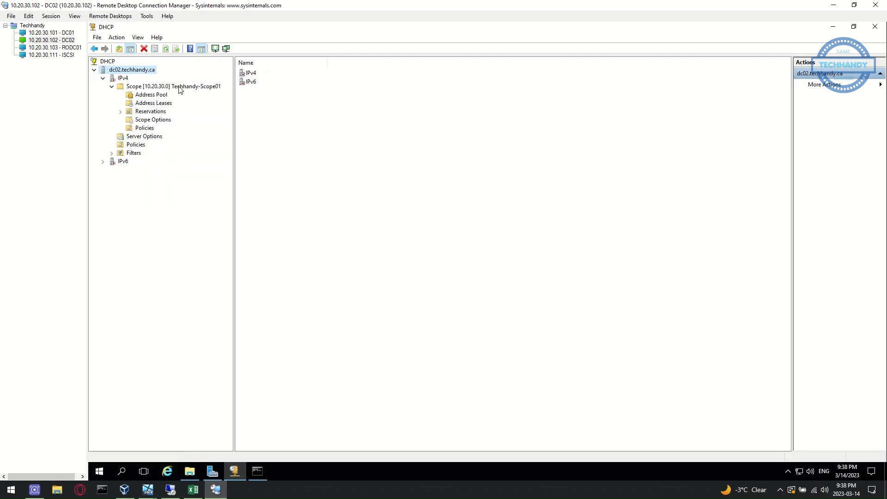
{"action": "left_click", "coordinate": [167, 49]}
{"action": "left_click", "coordinate": [103, 78]}
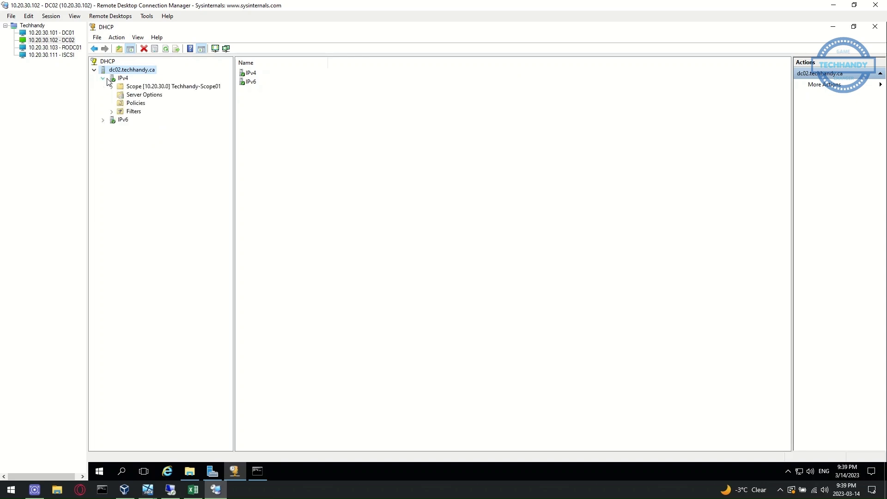
{"action": "double_click", "coordinate": [139, 87]}
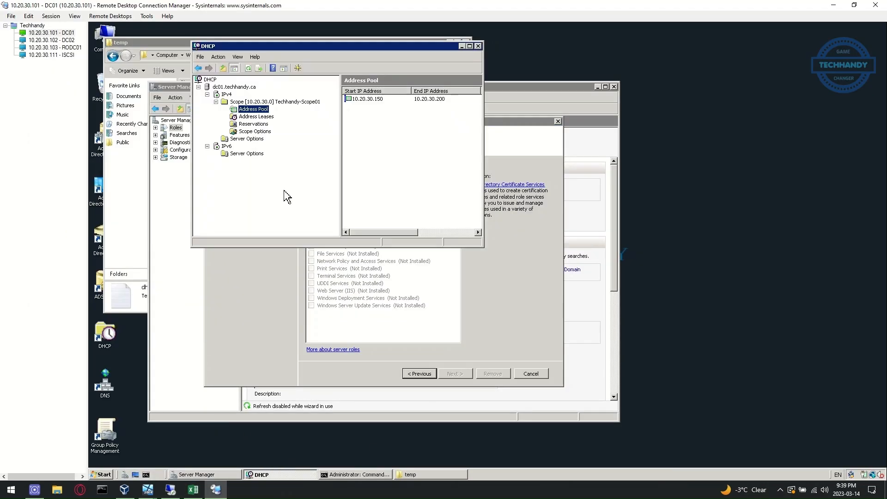
Unauthorize dc01.techhandy.ca in DC01's DHCP console, confirm, and close the console
{"action": "left_click", "coordinate": [226, 88]}
{"action": "right_click", "coordinate": [243, 89]}
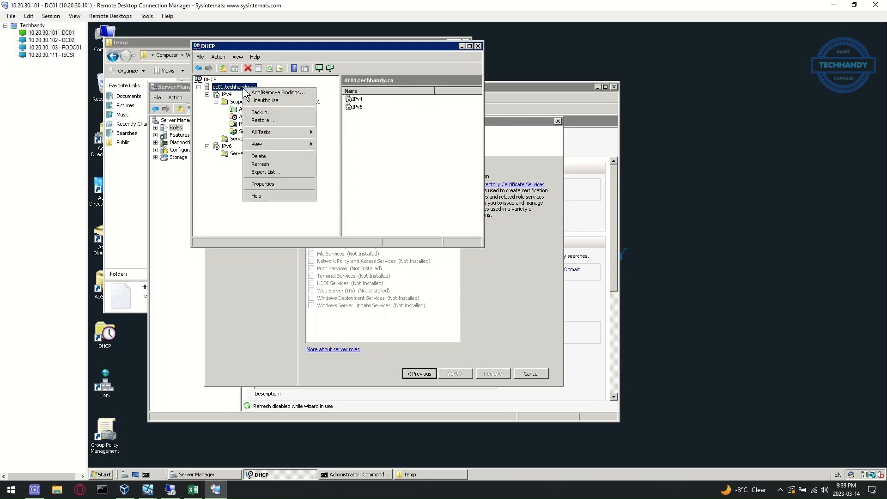
{"action": "left_click", "coordinate": [277, 102]}
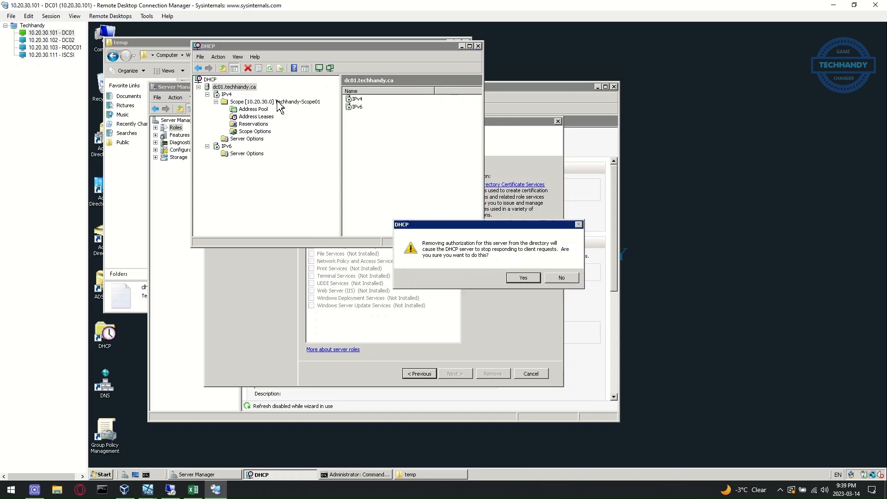
{"action": "left_click", "coordinate": [528, 278]}
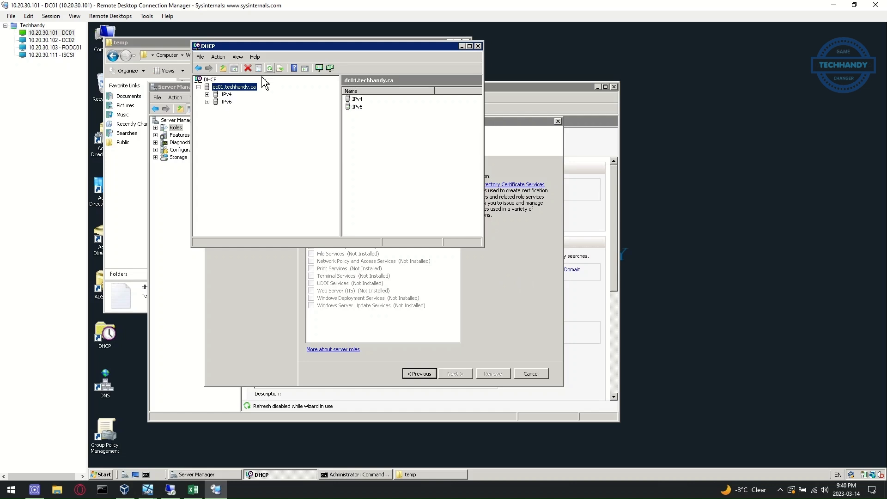
{"action": "left_click", "coordinate": [478, 46]}
Query the current FSMO role holders with netdom query fsmo
{"action": "left_click", "coordinate": [279, 474]}
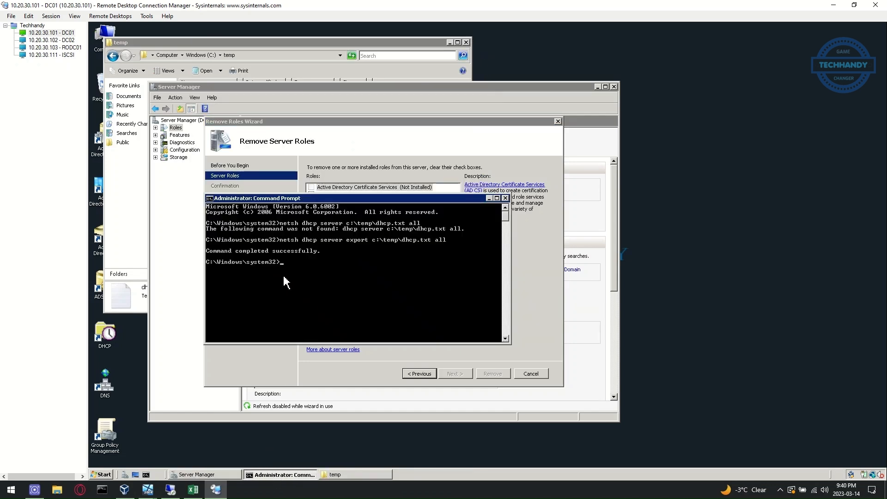
{"action": "type", "text": "netdom query fsmo"}
{"action": "key", "text": "Return"}
{"action": "left_click_drag", "start_coordinate": [510, 342], "coordinate": [510, 438]}
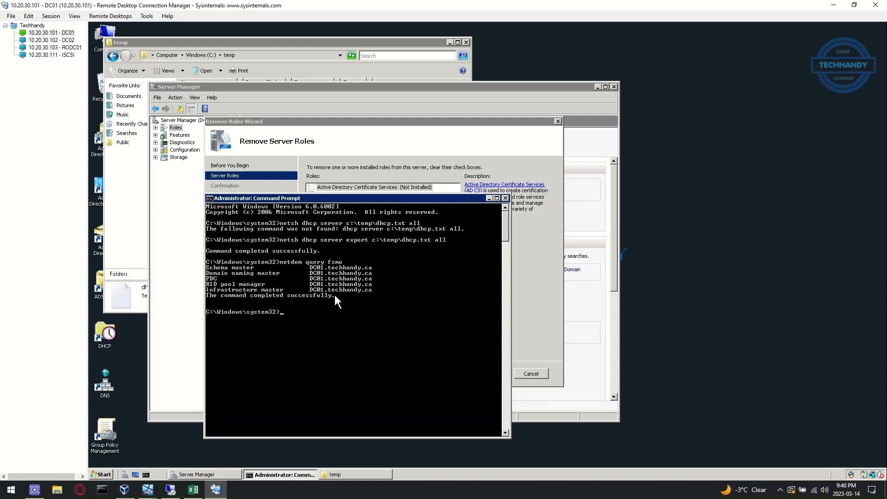
{"action": "left_click_drag", "start_coordinate": [334, 198], "coordinate": [342, 89]}
Start ntdsutil in FSMO role maintenance and connect it to server dc02
{"action": "type", "text": "ntdsutil"}
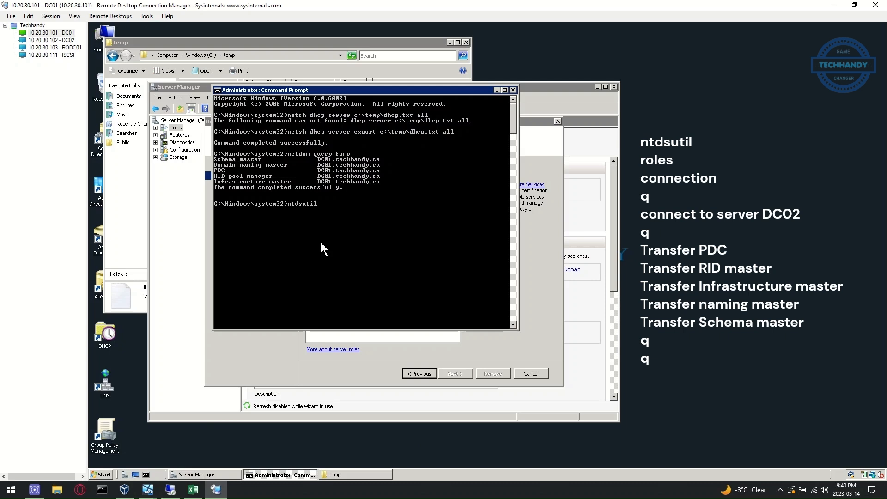
{"action": "key", "text": "Return"}
{"action": "type", "text": "roles"}
{"action": "key", "text": "Return"}
{"action": "type", "text": "connection"}
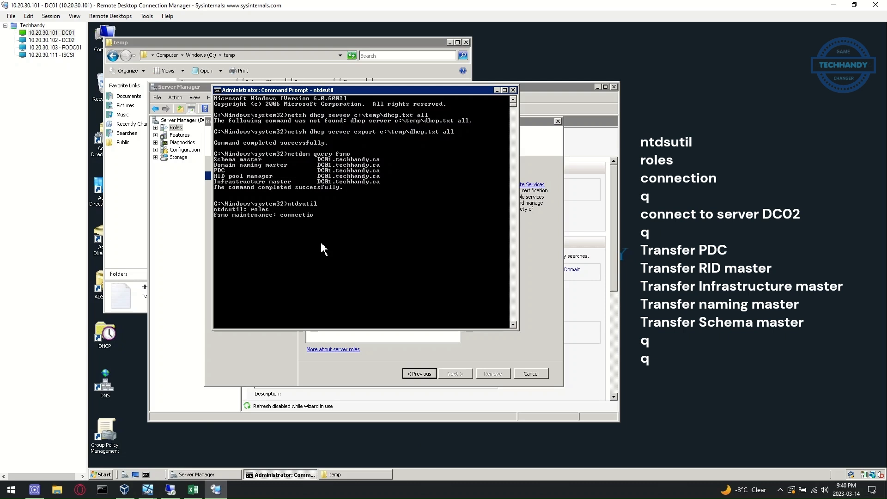
{"action": "key", "text": "Return"}
{"action": "type", "text": "connections: connect to server"}
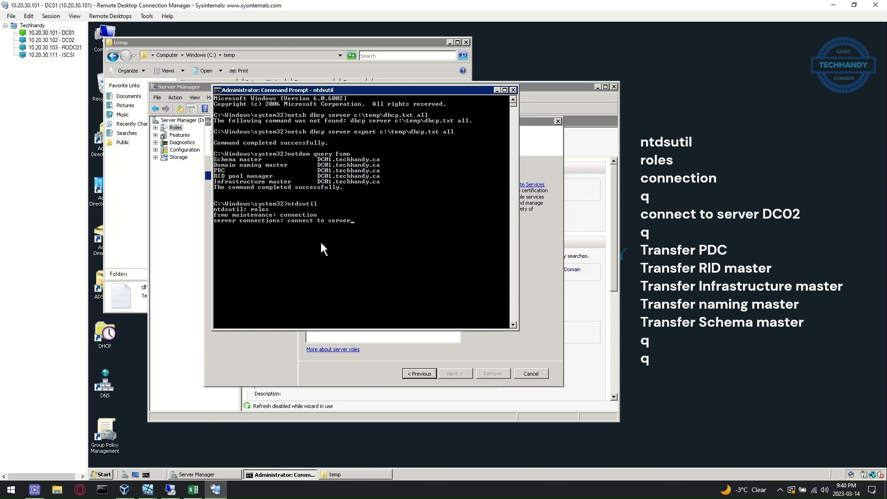
{"action": "type", "text": " dc02"}
{"action": "key", "text": "Return"}
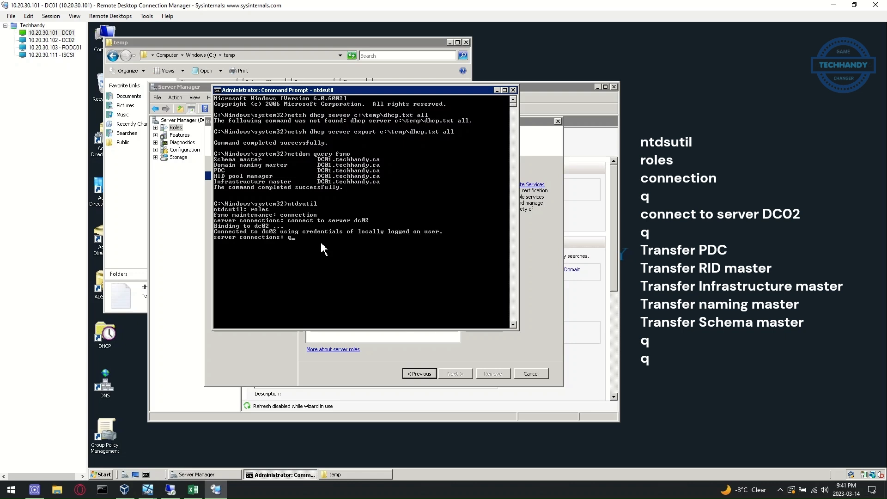
{"action": "type", "text": "q"}
{"action": "key", "text": "Return"}
{"action": "key", "text": "Return"}
Transfer the RID master and infrastructure master roles to dc02
{"action": "key", "text": "Return"}
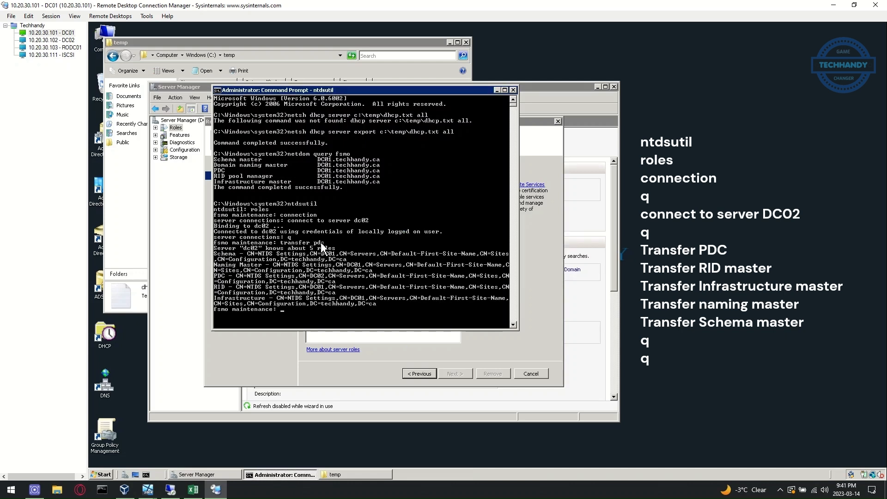
{"action": "type", "text": "transfer rid master"}
{"action": "key", "text": "Return"}
{"action": "key", "text": "Return"}
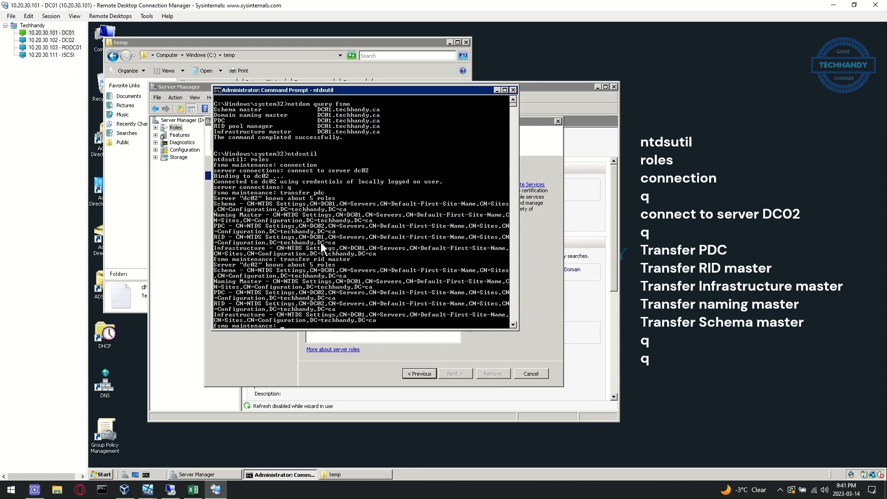
{"action": "type", "text": "transfer infrastructure master"}
{"action": "key", "text": "Return"}
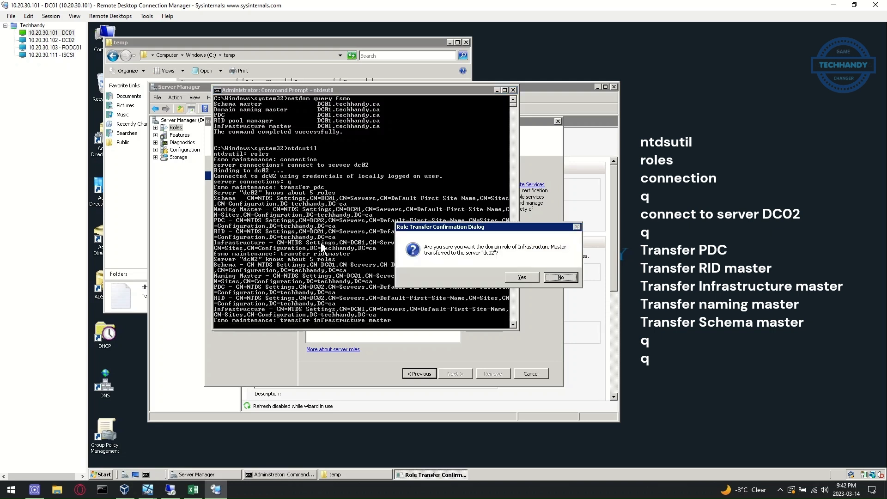
{"action": "key", "text": "Return"}
Transfer the naming and schema master roles to dc02, exit ntdsutil, and re-run netdom query fsmo
{"action": "type", "text": "transfer "}
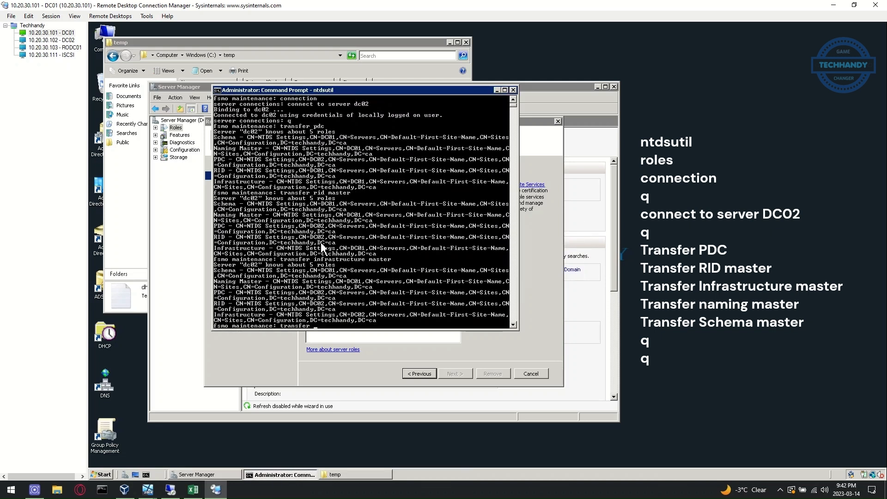
{"action": "type", "text": "naming master"}
{"action": "key", "text": "Return"}
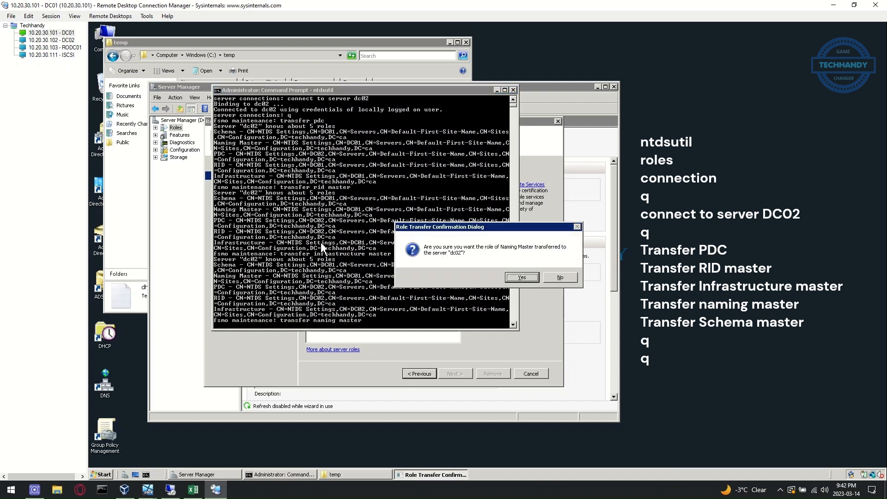
{"action": "key", "text": "Return"}
{"action": "type", "text": "transfer schema master"}
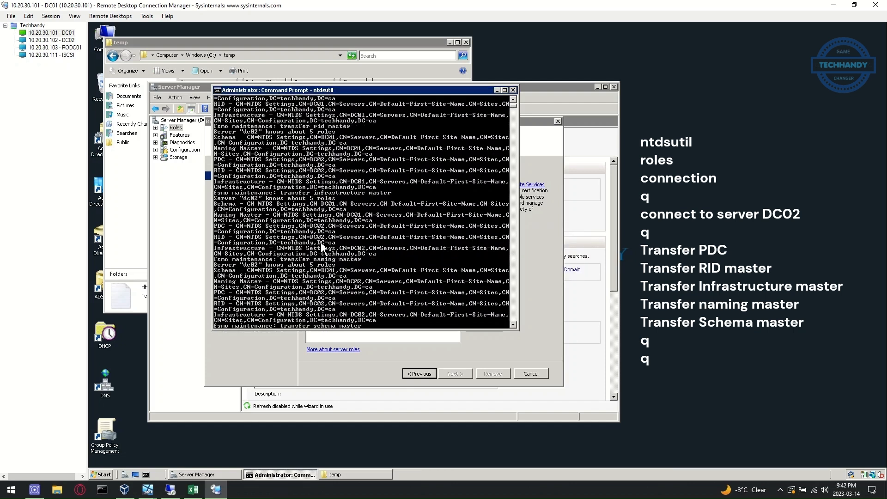
{"action": "key", "text": "Return"}
{"action": "key", "text": "Return"}
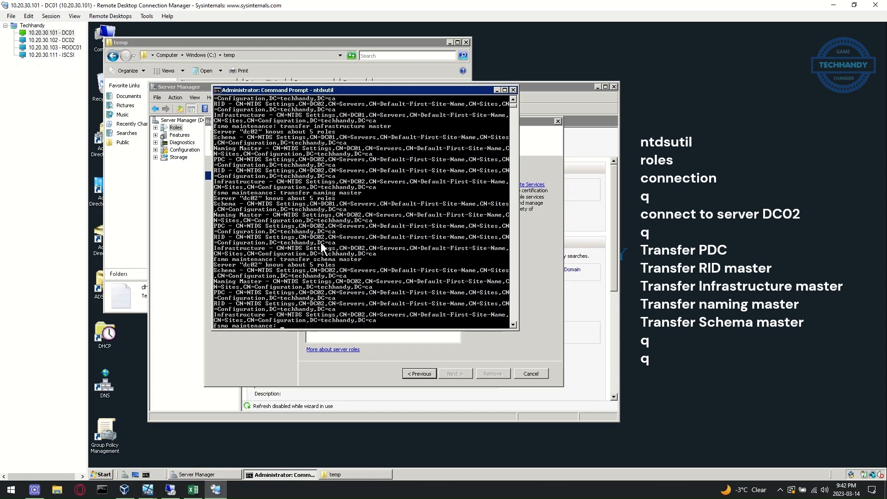
{"action": "type", "text": "q"}
{"action": "key", "text": "Return"}
{"action": "type", "text": "q"}
{"action": "key", "text": "Return"}
{"action": "type", "text": "netdom query fsmo"}
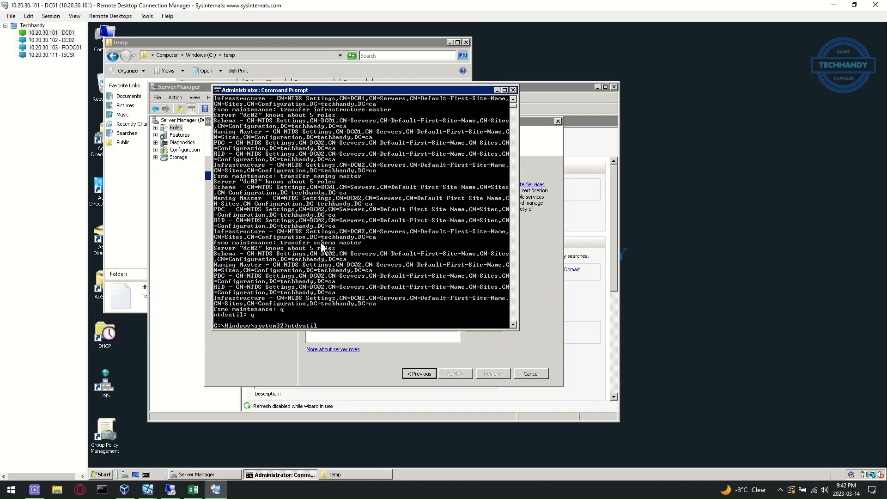
{"action": "key", "text": "Return"}
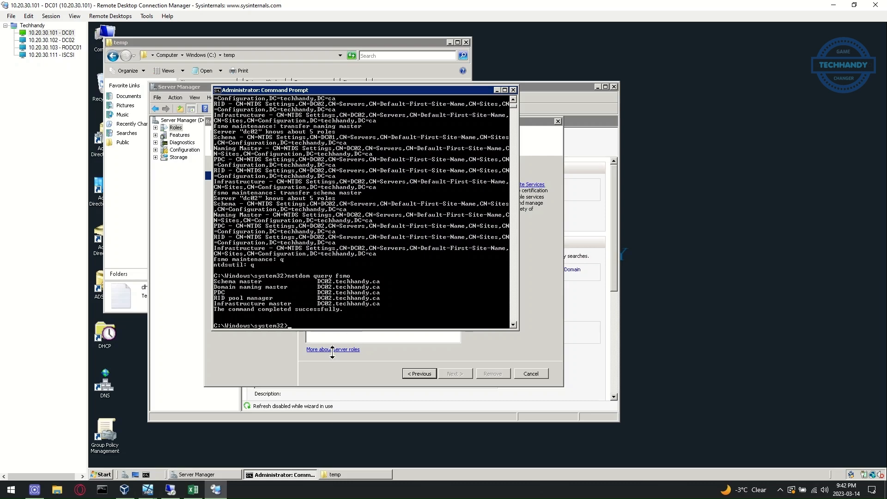
Mark the FSMO roles item in the migration checklist workbook
{"action": "left_click", "coordinate": [193, 489]}
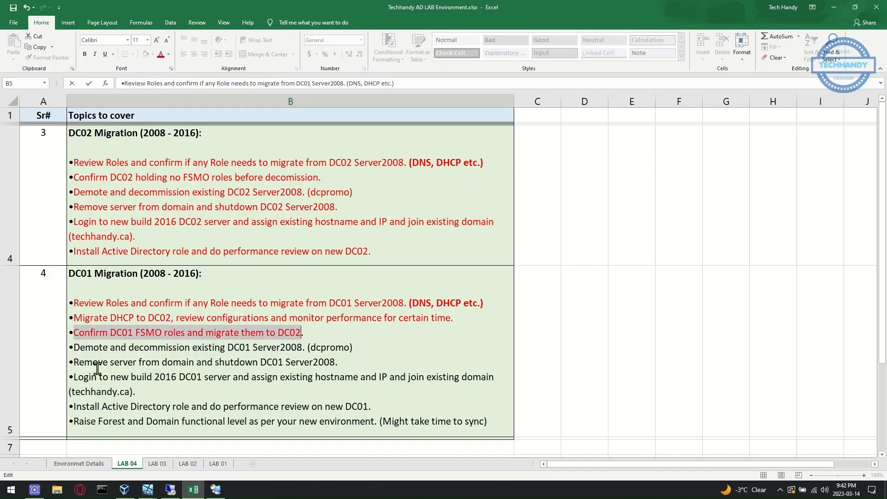
{"action": "left_click_drag", "start_coordinate": [73, 347], "coordinate": [352, 347]}
{"action": "left_click", "coordinate": [216, 489]}
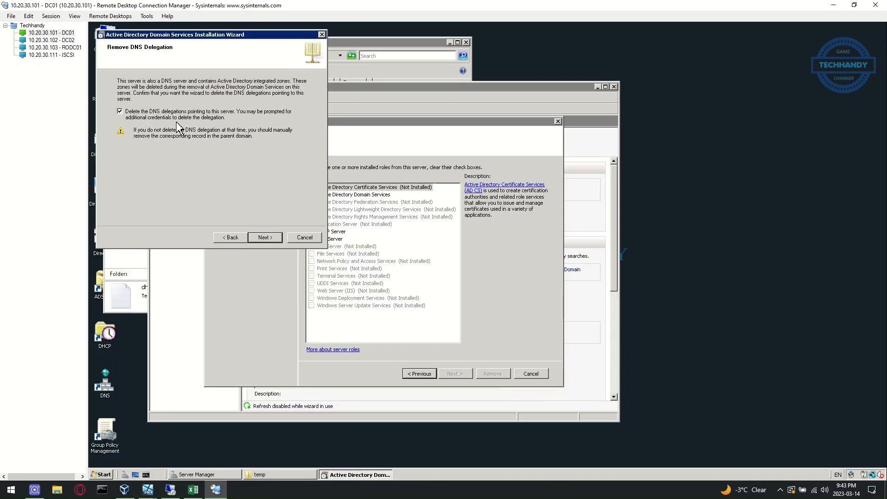
Enter the techhandy domain admin credentials and a new local Administrator password for DC01
{"action": "left_click", "coordinate": [265, 238]}
{"action": "left_click", "coordinate": [179, 137]}
{"action": "type", "text": "techhandy\\admin01"}
{"action": "key", "text": "Return"}
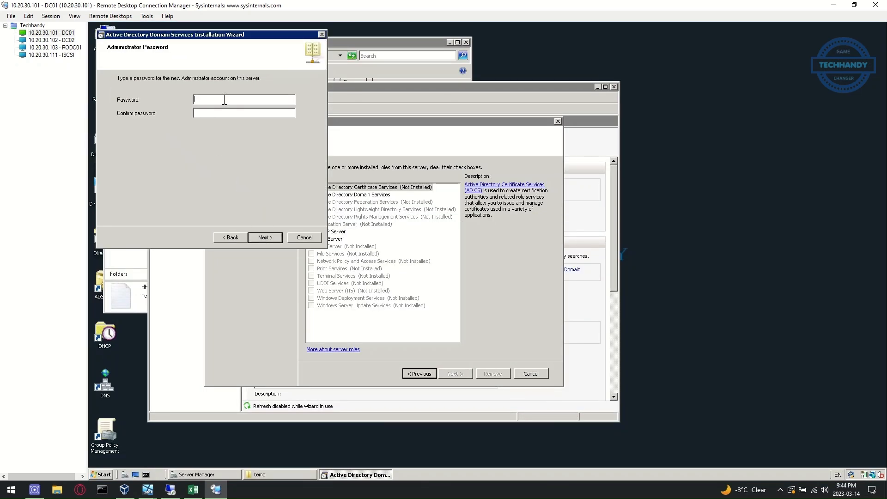
{"action": "type", "text": "••••••••"}
Start removing Active Directory from DC01 with automatic restart on completion
{"action": "left_click", "coordinate": [268, 238]}
{"action": "left_click", "coordinate": [267, 238]}
{"action": "left_click", "coordinate": [414, 301]}
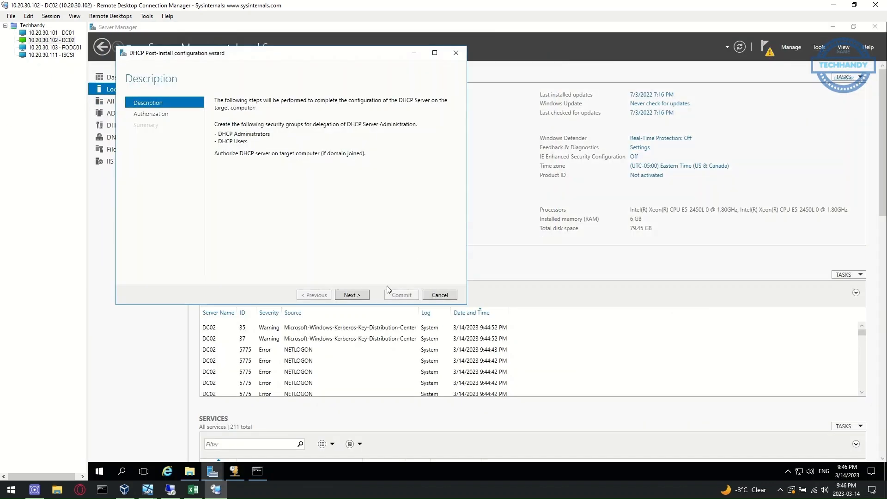
{"action": "left_click", "coordinate": [362, 296]}
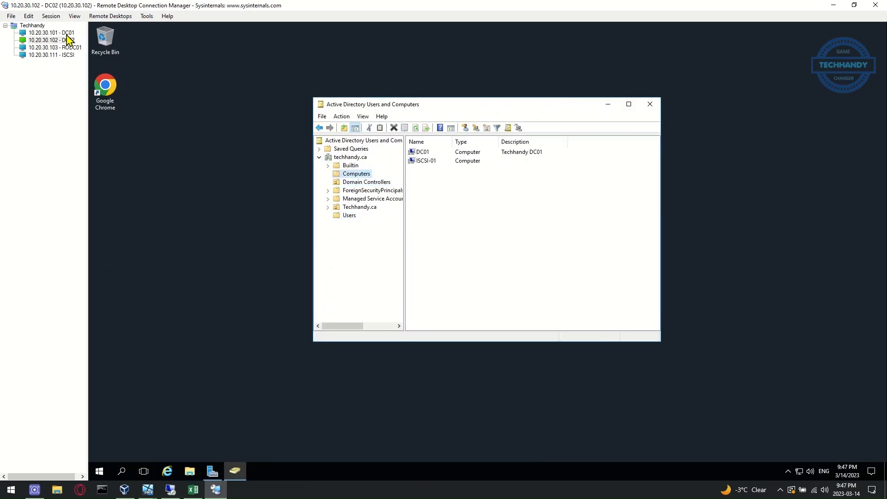
{"action": "left_click", "coordinate": [67, 33]}
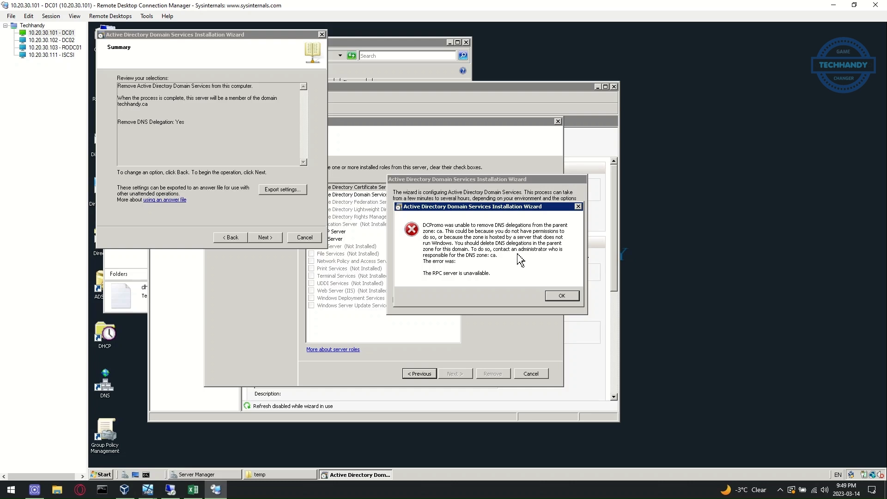
Dismiss the DNS delegation error, restart DC01, and remove its remaining server roles
{"action": "left_click", "coordinate": [556, 296]}
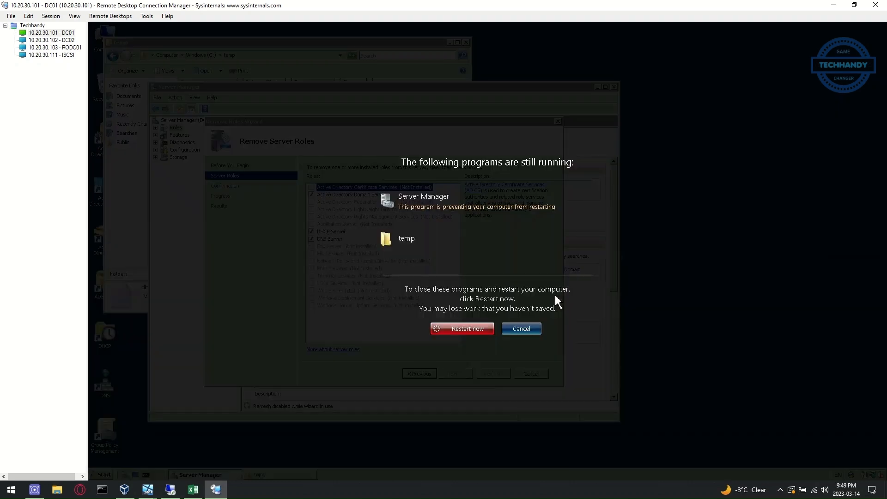
{"action": "left_click", "coordinate": [477, 328]}
{"action": "left_click", "coordinate": [148, 489]}
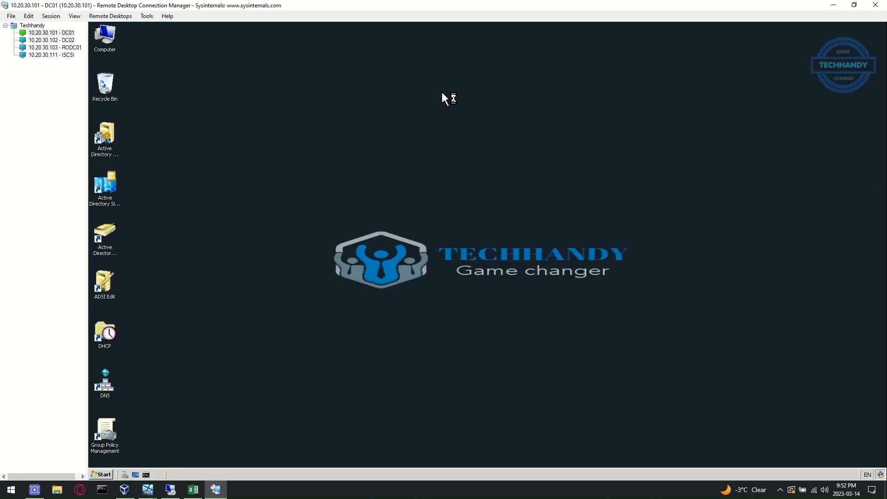
{"action": "left_click", "coordinate": [492, 374]}
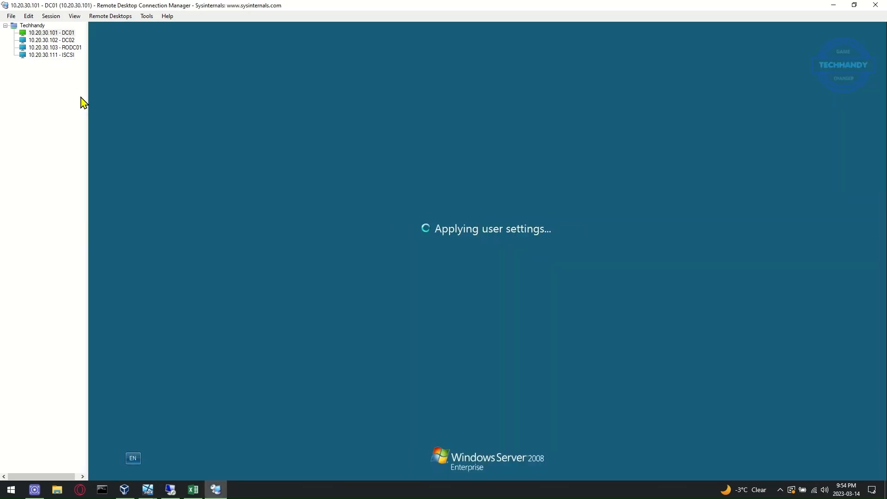
Begin making DC01 a workgroup member instead of a domain member
{"action": "left_click", "coordinate": [194, 491]}
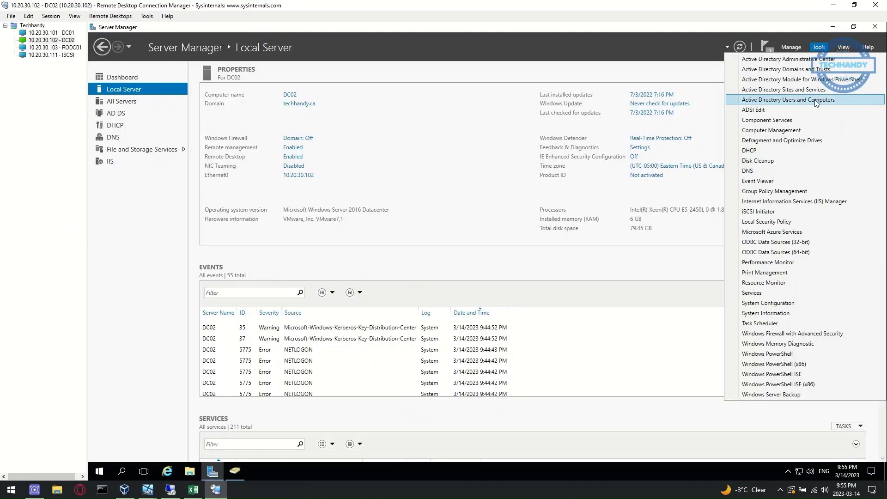
{"action": "left_click", "coordinate": [786, 190]}
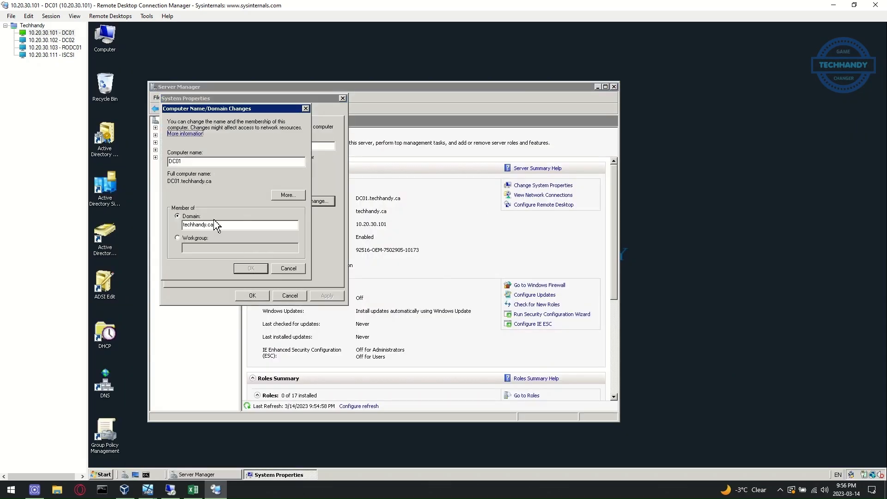
{"action": "left_click", "coordinate": [178, 238]}
{"action": "type", "text": "WORKGROU"}
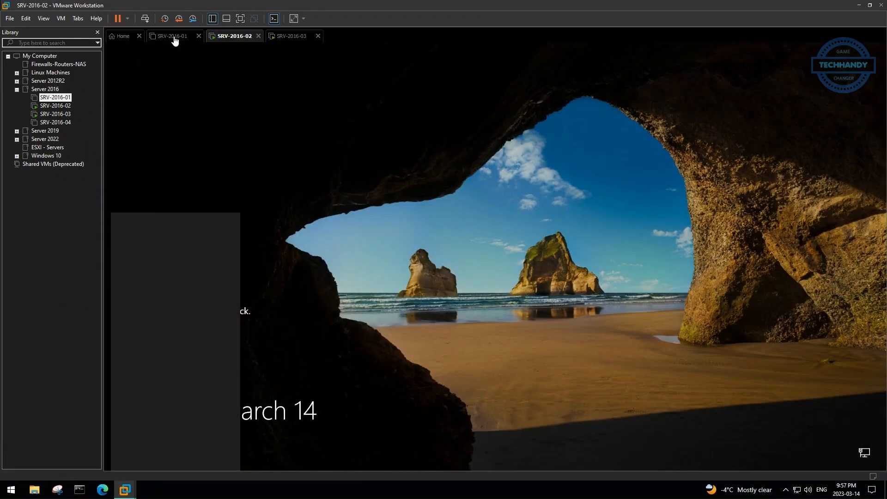
Power on SRV-2016-01 and delete the old DC01 computer account
{"action": "left_click", "coordinate": [175, 37]}
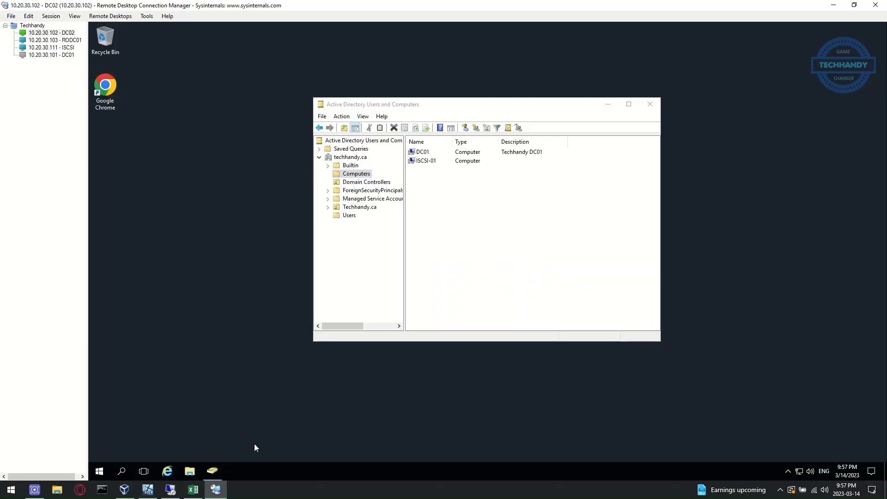
{"action": "right_click", "coordinate": [440, 157]}
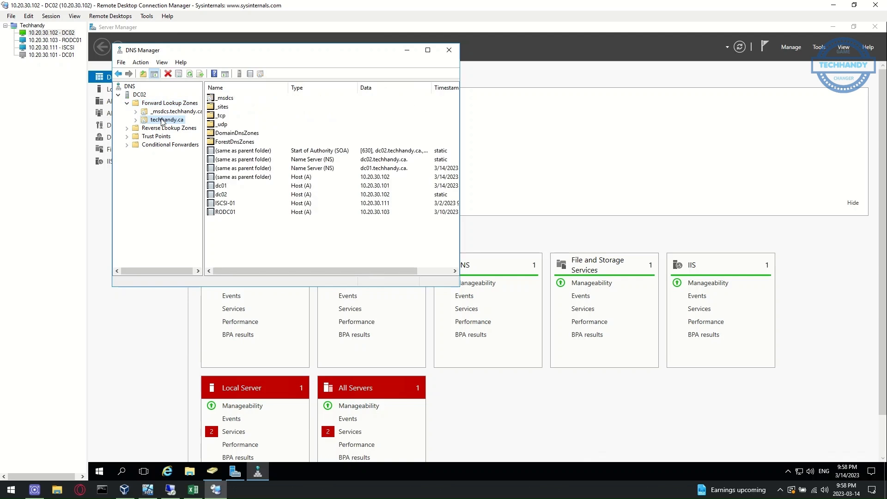
{"action": "left_click", "coordinate": [234, 187]}
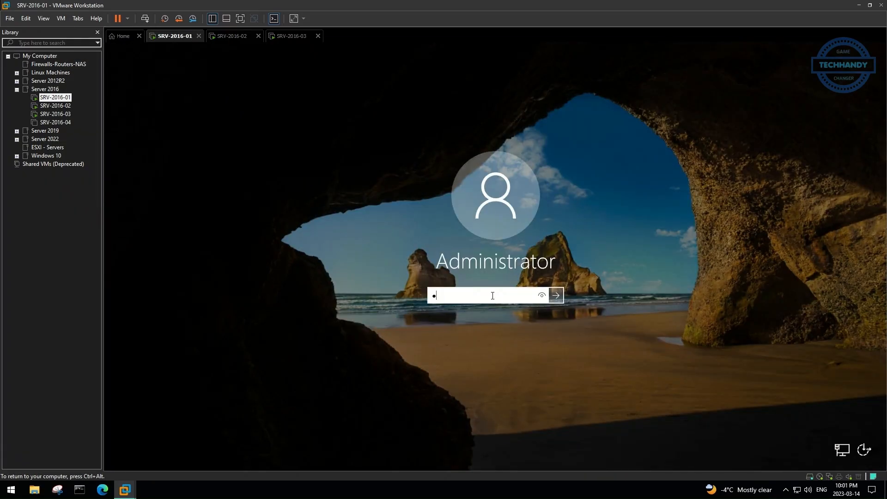
{"action": "left_click", "coordinate": [140, 111]}
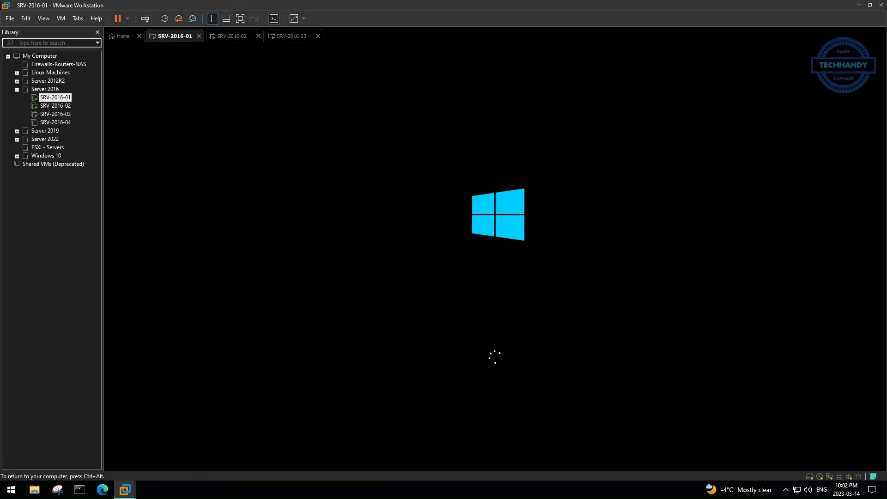
Join the new server to the techhandy.ca domain as techhandy\administrator and restart it
{"action": "left_click", "coordinate": [61, 18]}
{"action": "left_click", "coordinate": [77, 64]}
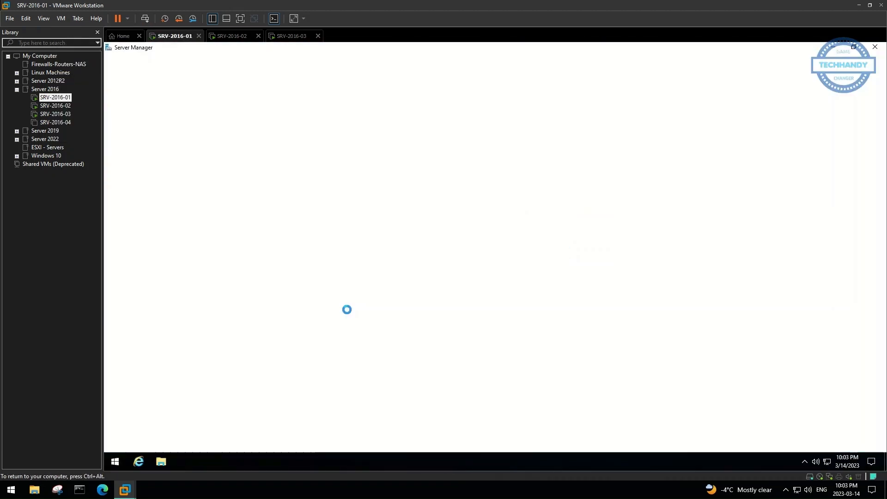
{"action": "left_click", "coordinate": [138, 185]}
{"action": "type", "text": "techhandy.ca"}
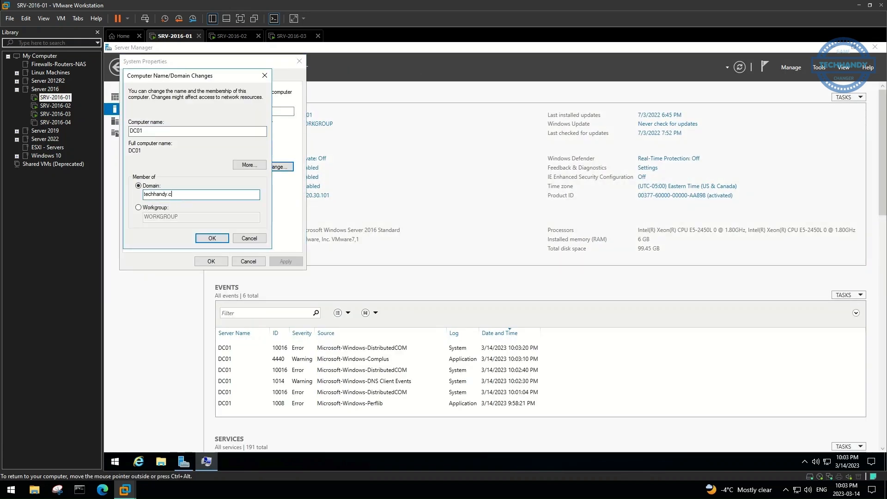
{"action": "left_click", "coordinate": [212, 238]}
{"action": "type", "text": "techhandy\\administrator"}
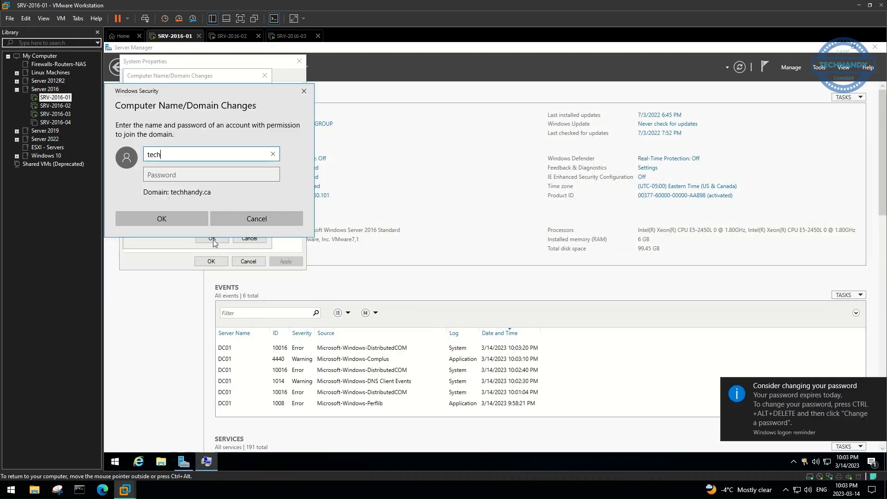
{"action": "key", "text": "Return"}
{"action": "left_click", "coordinate": [540, 286]}
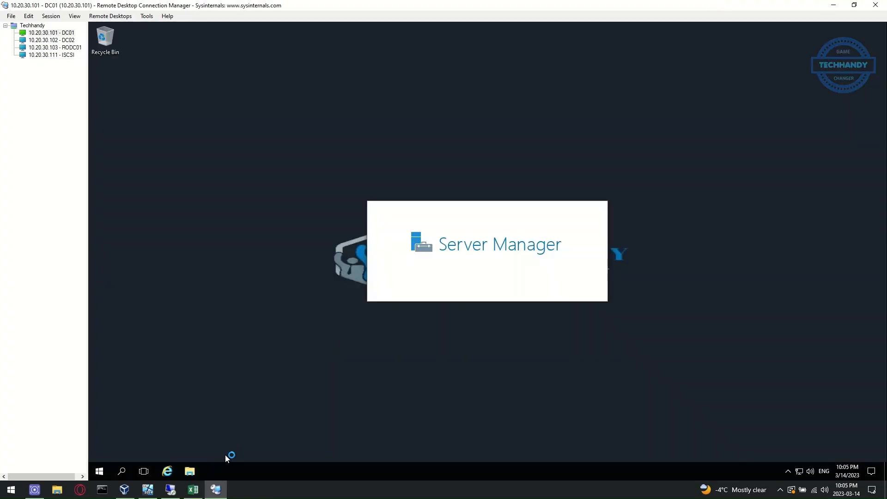
Connect to the new DC01 and install the AD DS role with its required features
{"action": "left_click", "coordinate": [124, 89]}
{"action": "mouse_move", "coordinate": [204, 492]}
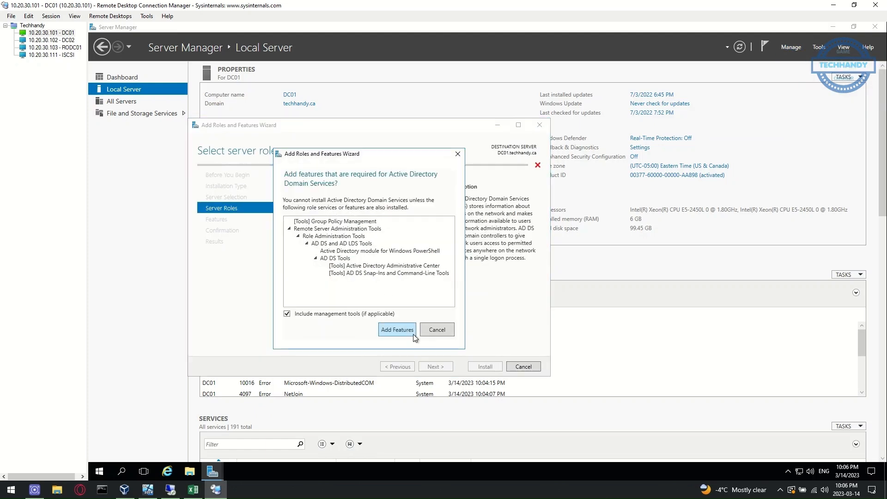
{"action": "left_click", "coordinate": [397, 329]}
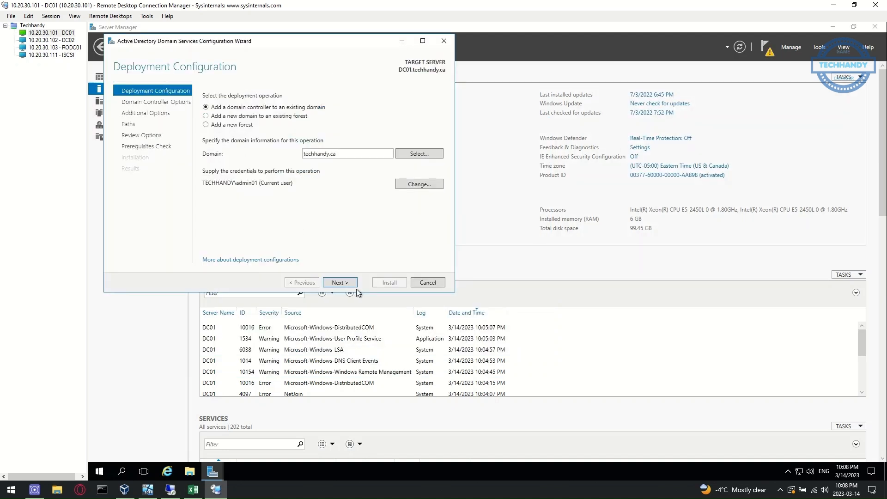
Paste and confirm the DSRM password, pass the remaining pages, and start the domain controller installation
{"action": "left_click", "coordinate": [342, 283]}
{"action": "left_click", "coordinate": [315, 165]}
{"action": "key", "text": "ctrl+v"}
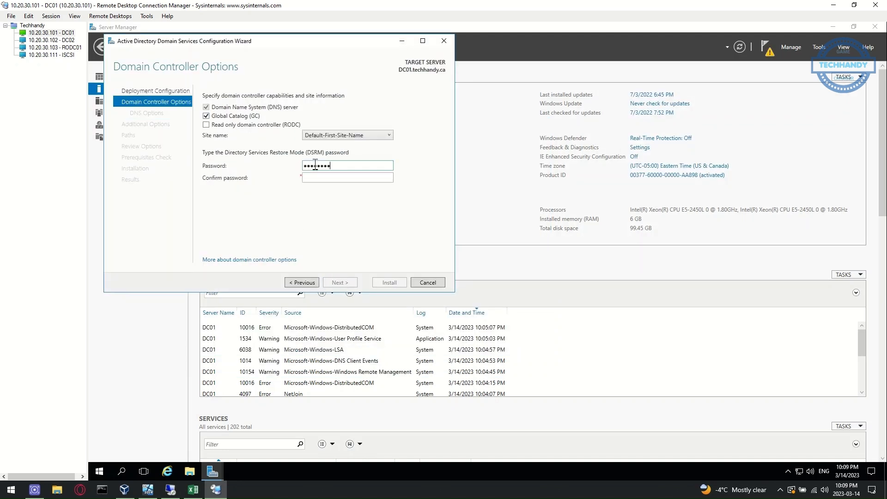
{"action": "key", "text": "Tab"}
{"action": "key", "text": "ctrl+v"}
{"action": "left_click", "coordinate": [340, 282]}
{"action": "left_click", "coordinate": [340, 283]}
{"action": "left_click", "coordinate": [340, 282]}
{"action": "left_click", "coordinate": [340, 282]}
{"action": "left_click", "coordinate": [340, 282]}
{"action": "left_click", "coordinate": [390, 282]}
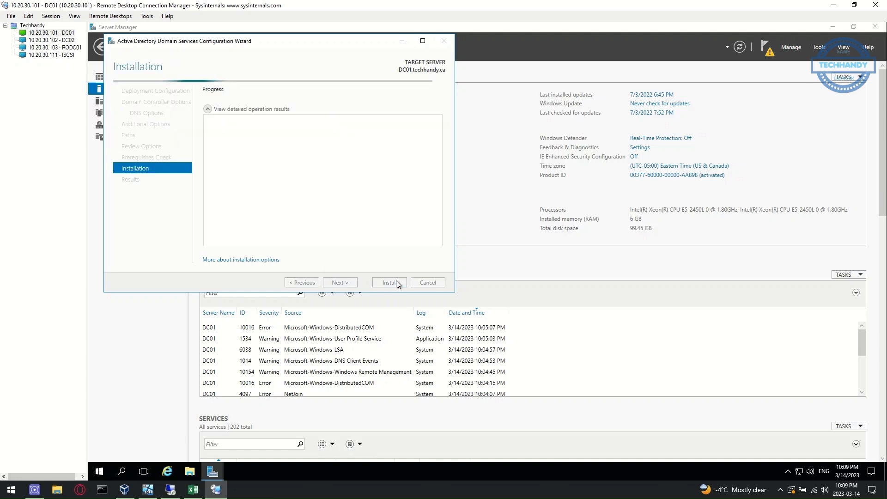
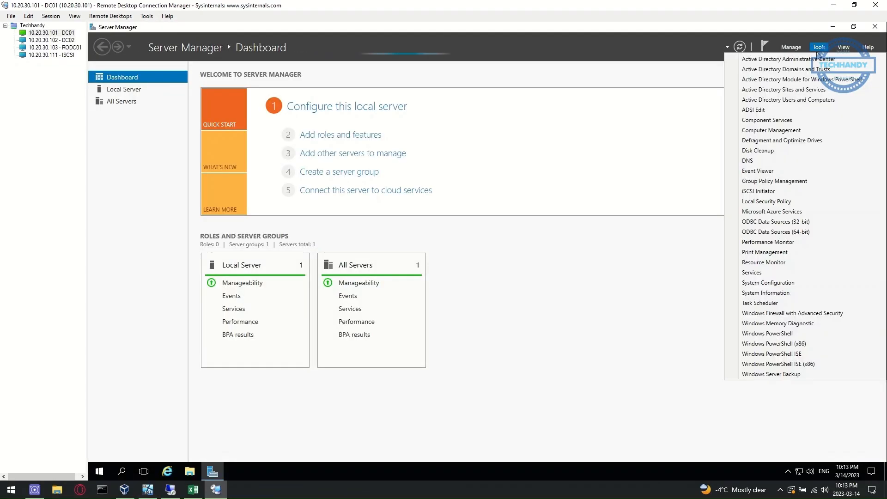
In Sites and Services, delete RODC01's DC02 connection and add a replication connection from DC01
{"action": "left_click", "coordinate": [813, 104]}
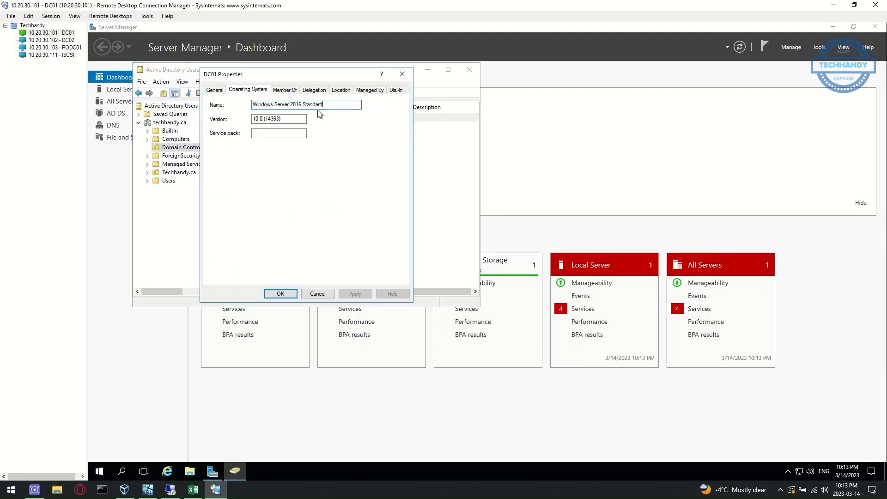
{"action": "left_click_drag", "start_coordinate": [252, 104], "coordinate": [333, 106]}
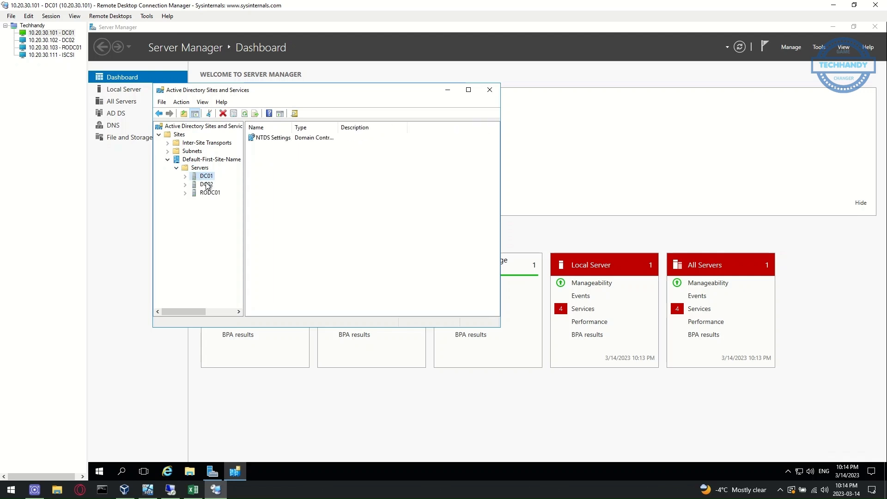
{"action": "left_click", "coordinate": [185, 192]}
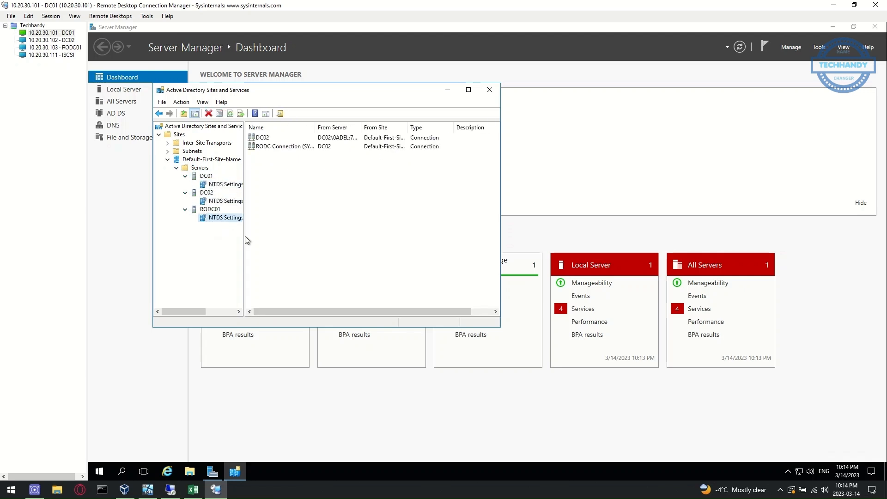
{"action": "left_click_drag", "start_coordinate": [245, 242], "coordinate": [268, 242]}
{"action": "key", "text": "Delete"}
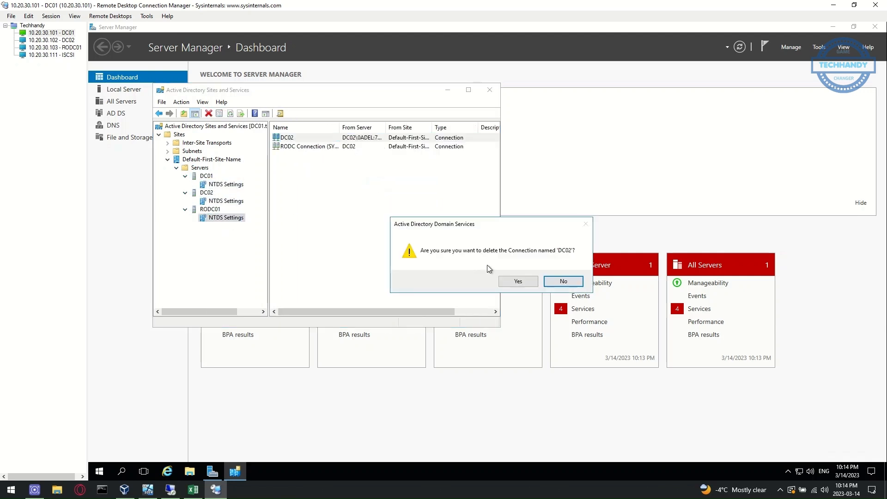
{"action": "left_click", "coordinate": [511, 280]}
{"action": "left_click", "coordinate": [232, 185]}
{"action": "left_click", "coordinate": [226, 201]}
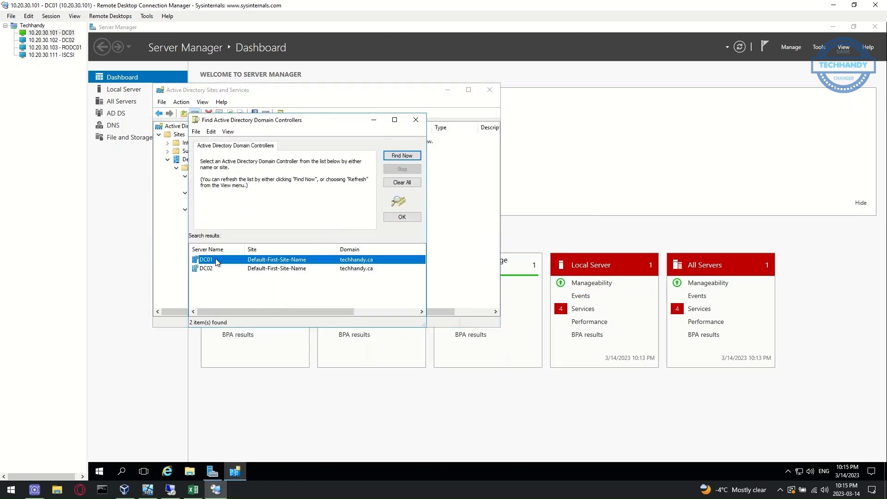
{"action": "left_click", "coordinate": [573, 281]}
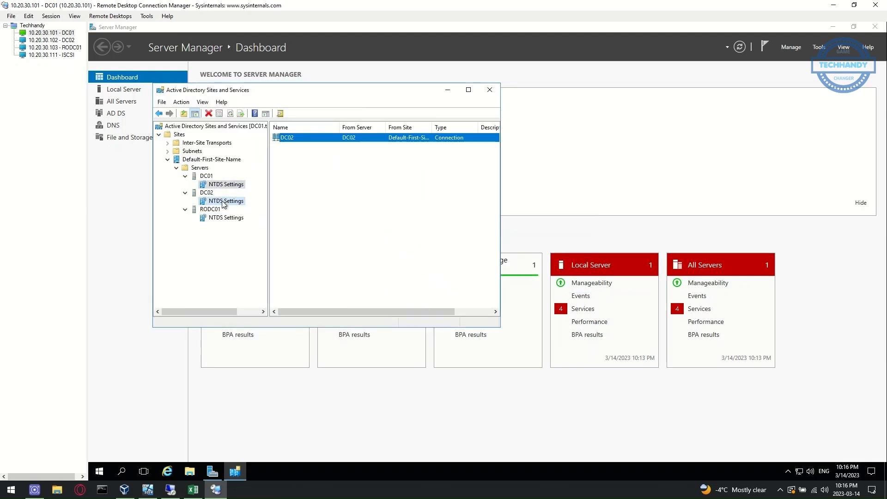
{"action": "left_click", "coordinate": [226, 217]}
{"action": "right_click", "coordinate": [288, 147]}
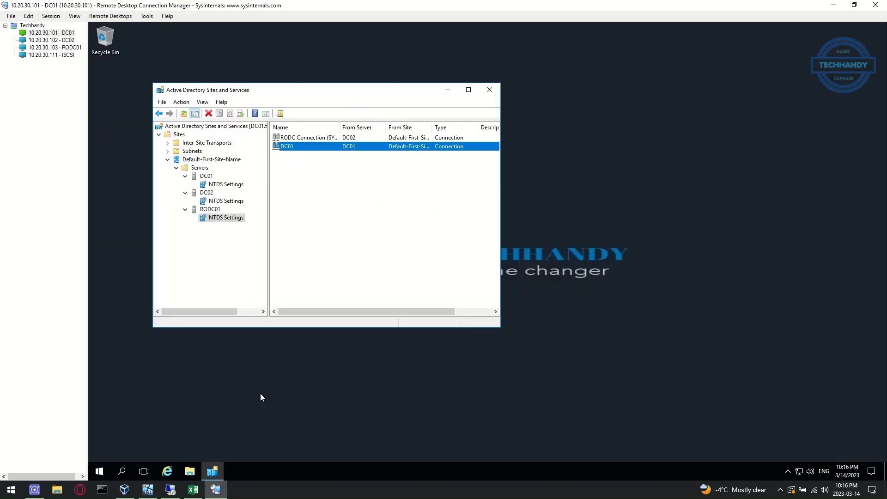
Launch an elevated Command Prompt and run repadmin /syncall
{"action": "key", "text": "super"}
{"action": "type", "text": "cmd"}
{"action": "key", "text": "ctrl+shift+Return"}
{"action": "left_click", "coordinate": [446, 304]}
{"action": "type", "text": "repa"}
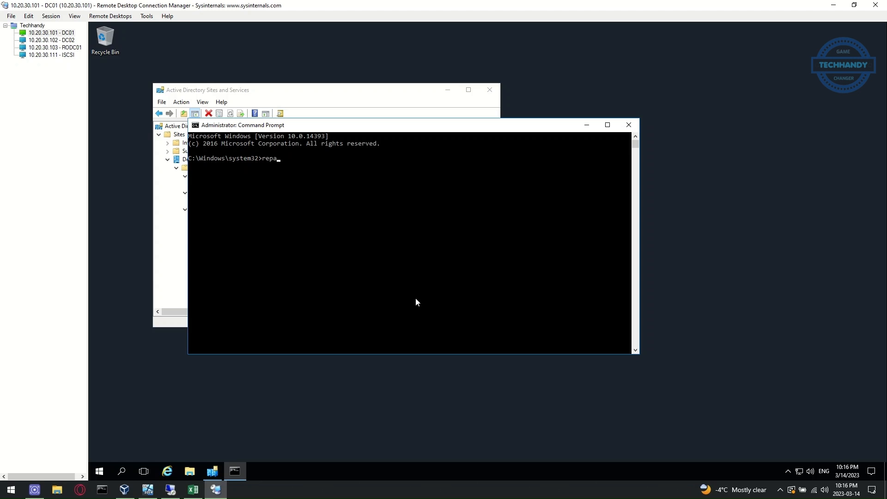
{"action": "type", "text": "dmin /syncall"}
{"action": "key", "text": "Return"}
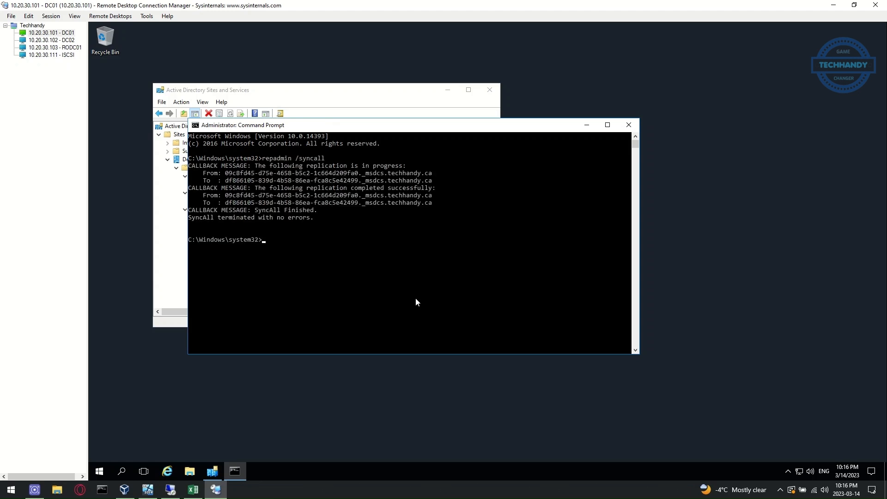
Run repadmin /replsummary twice to confirm zero failures, then close both windows
{"action": "type", "text": "repadmin /replsummary"}
{"action": "key", "text": "Return"}
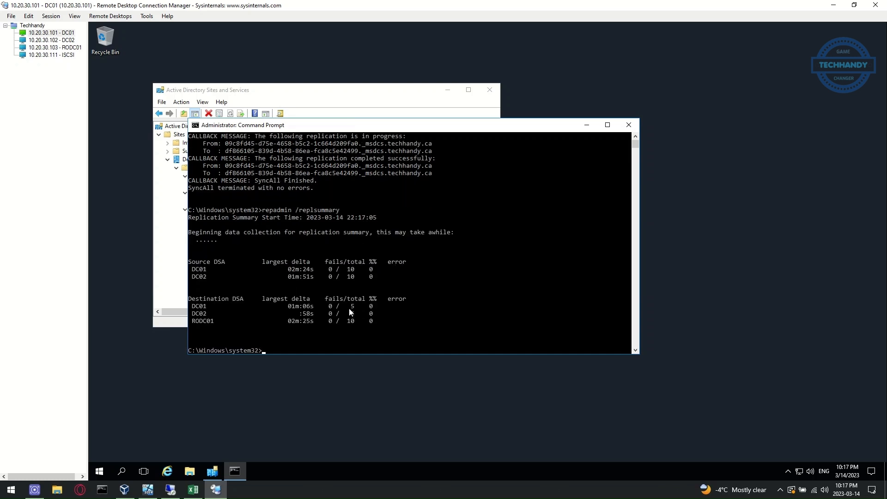
{"action": "key", "text": "Up"}
{"action": "key", "text": "Return"}
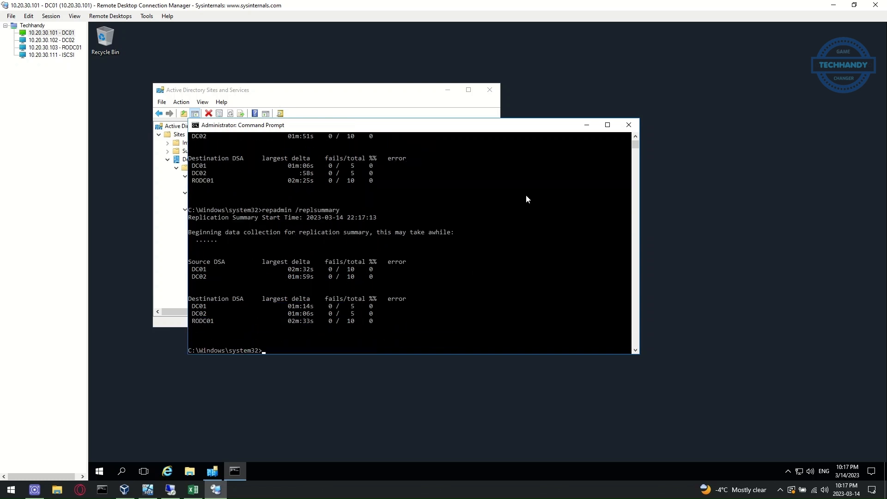
{"action": "left_click", "coordinate": [628, 125]}
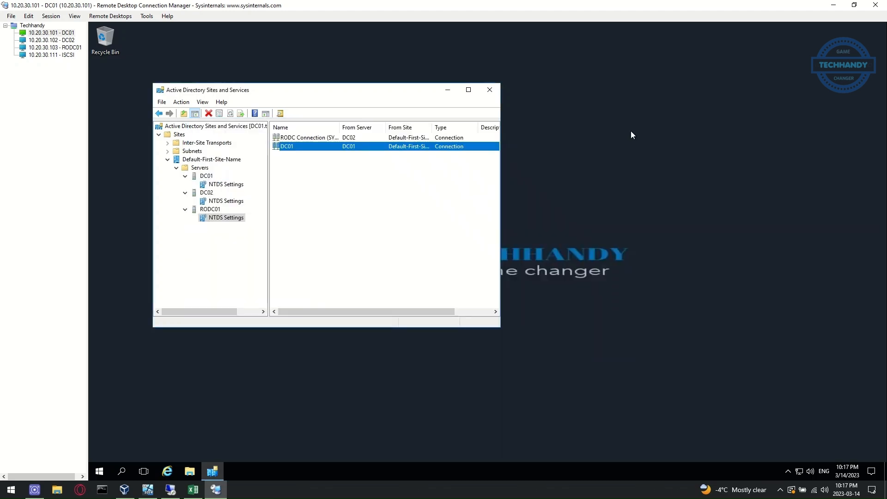
{"action": "left_click", "coordinate": [492, 90]}
Colour the 'install Active Directory on new DC01' checklist line red and return to DC01's remote desktop
{"action": "left_click", "coordinate": [190, 491]}
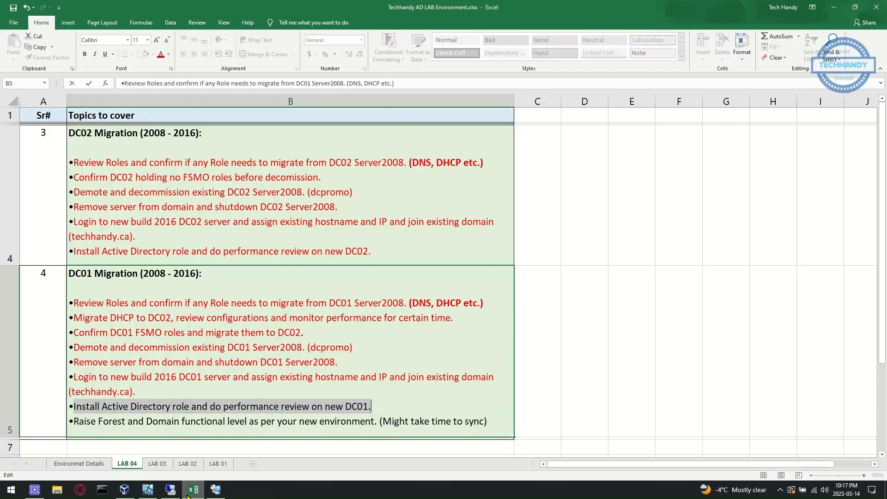
{"action": "left_click", "coordinate": [162, 55]}
{"action": "left_click", "coordinate": [125, 421]}
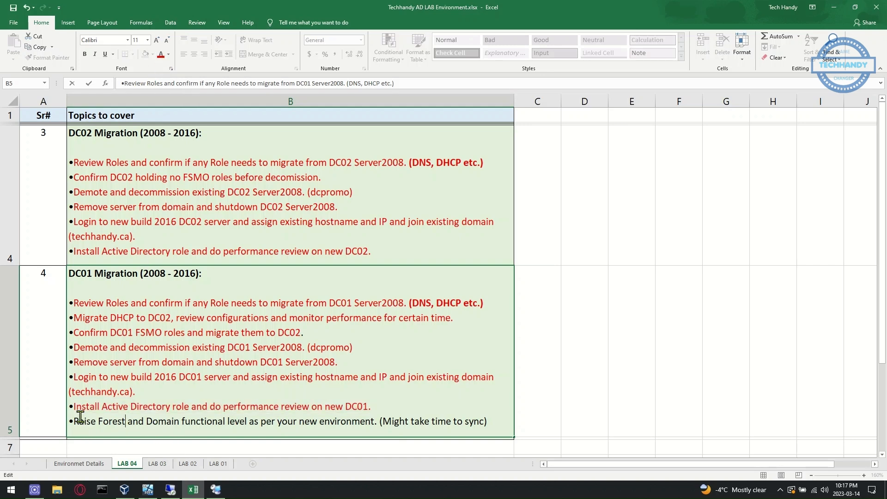
{"action": "left_click_drag", "start_coordinate": [77, 425], "coordinate": [491, 425]}
{"action": "left_click", "coordinate": [458, 422]}
{"action": "left_click", "coordinate": [216, 489]}
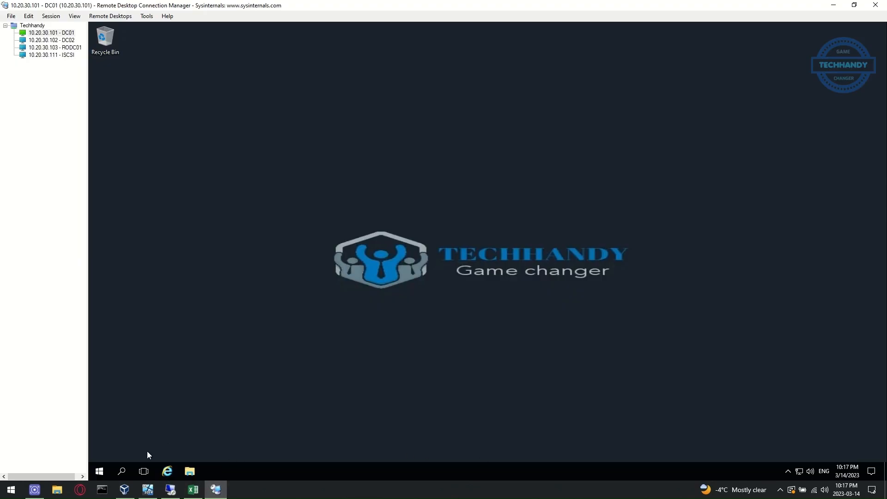
{"action": "left_click", "coordinate": [98, 472]}
Open AD Domains and Trusts on DC01, try raising the forest functional level, and dismiss the error
{"action": "left_click", "coordinate": [255, 212]}
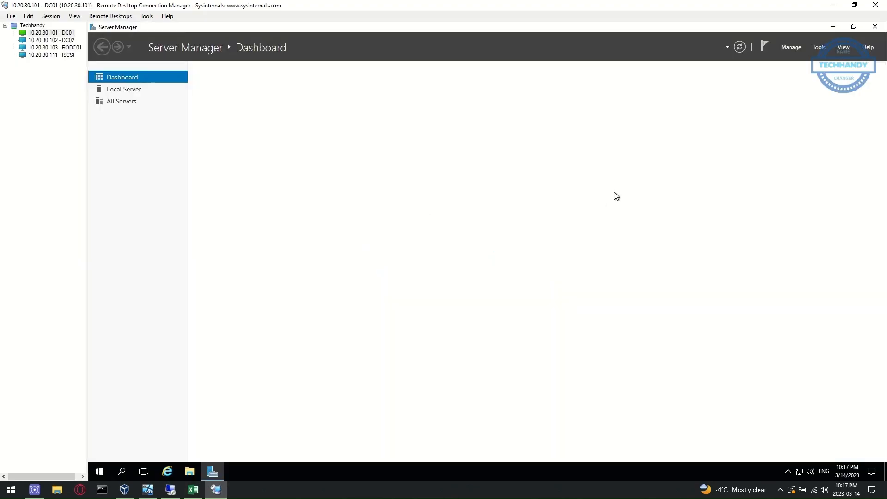
{"action": "left_click", "coordinate": [818, 46]}
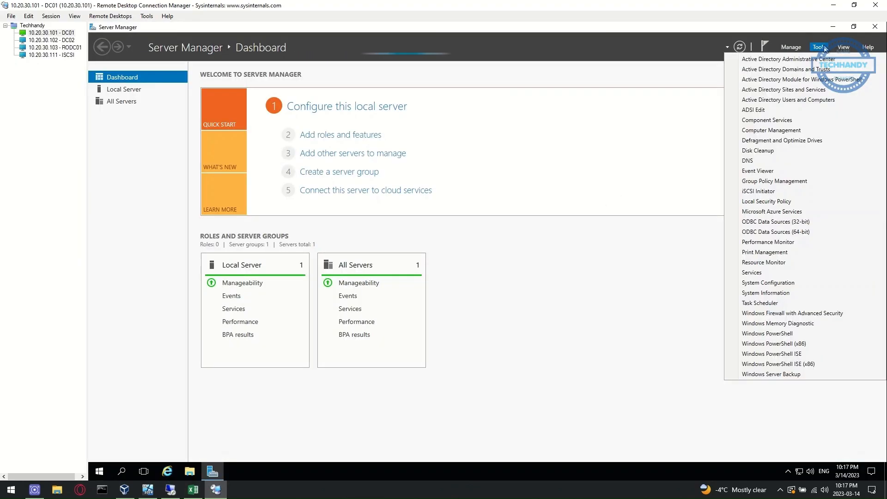
{"action": "left_click", "coordinate": [818, 70]}
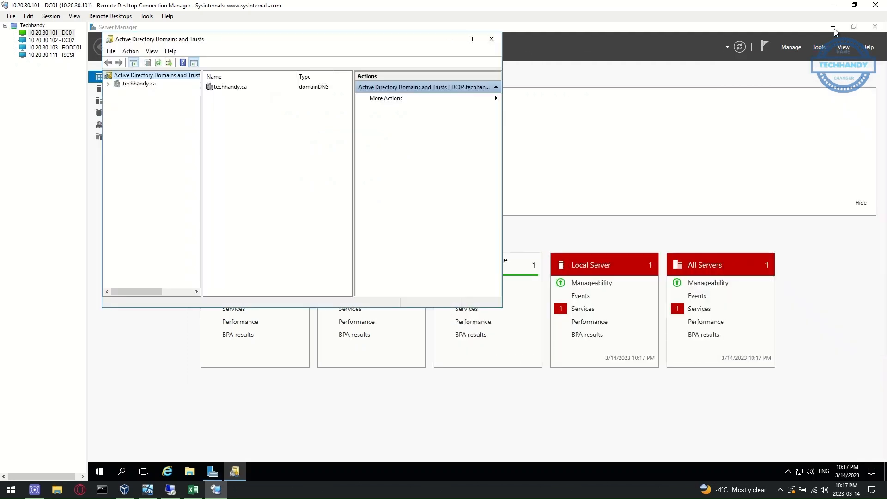
{"action": "left_click", "coordinate": [833, 26]}
{"action": "left_click", "coordinate": [130, 51]}
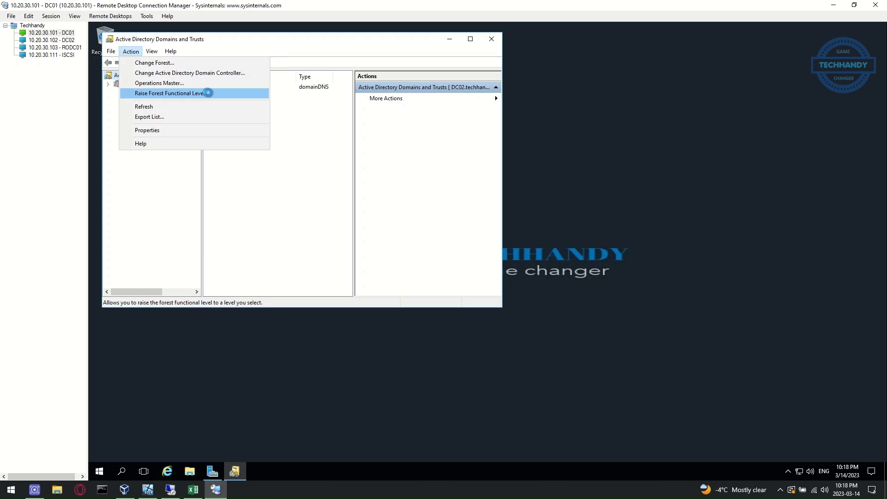
{"action": "left_click", "coordinate": [208, 93]}
{"action": "left_click", "coordinate": [346, 179]}
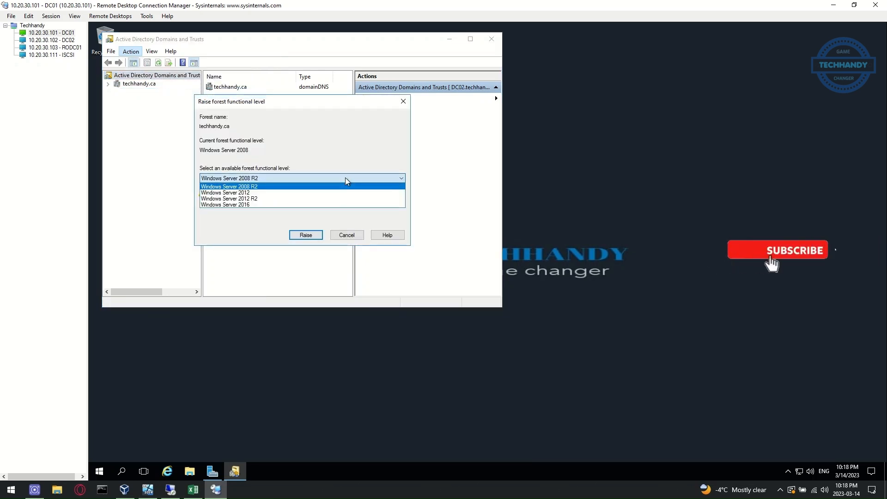
{"action": "left_click", "coordinate": [350, 205]}
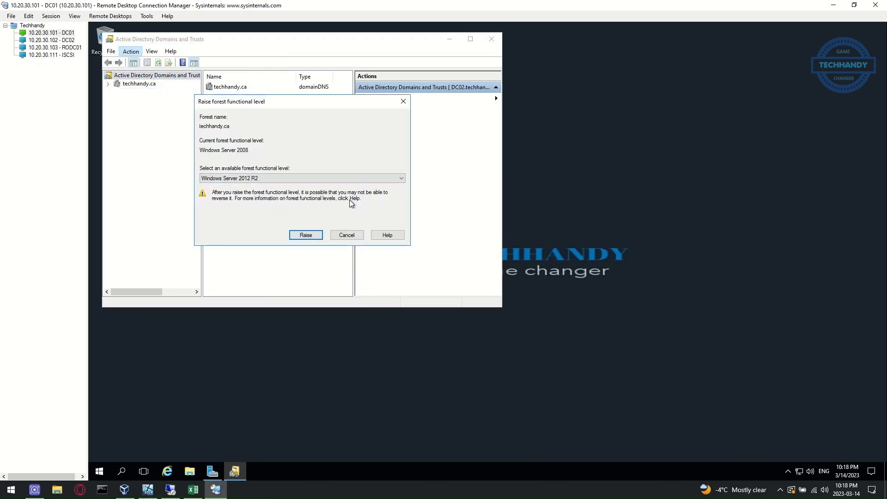
{"action": "left_click", "coordinate": [319, 237]}
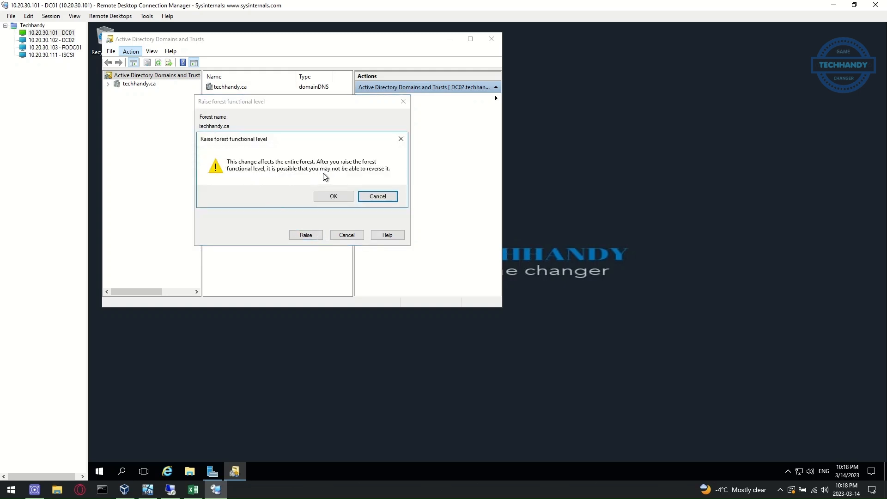
{"action": "left_click", "coordinate": [334, 197]}
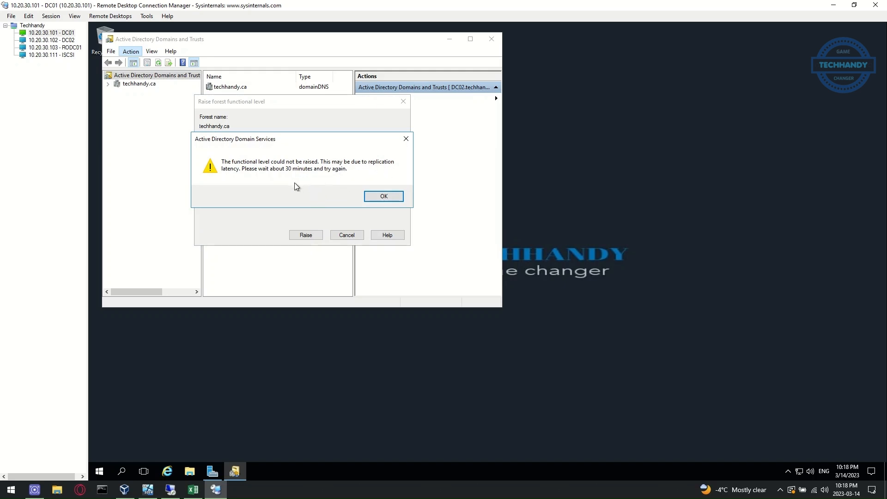
{"action": "left_click", "coordinate": [376, 196]}
Try raising the techhandy.ca domain functional level to Windows Server 2012 R2 and dismiss the error
{"action": "left_click", "coordinate": [139, 84]}
{"action": "right_click", "coordinate": [140, 86]}
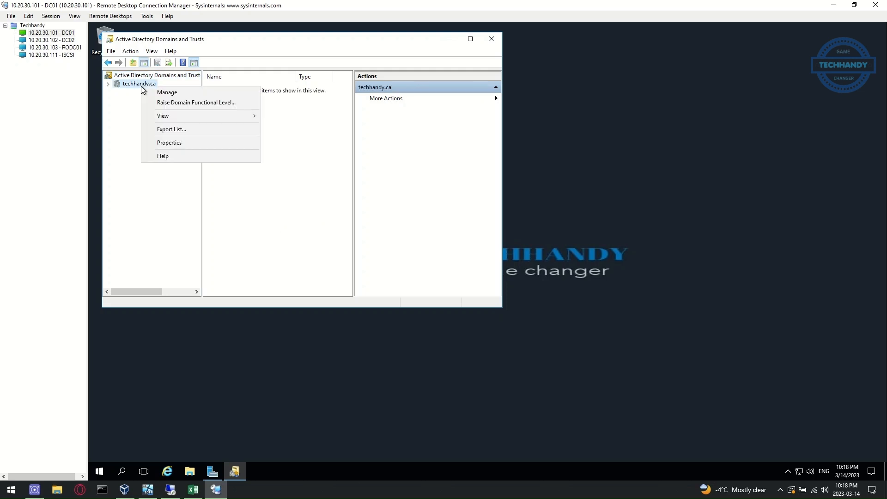
{"action": "left_click", "coordinate": [213, 105]}
{"action": "left_click", "coordinate": [268, 179]}
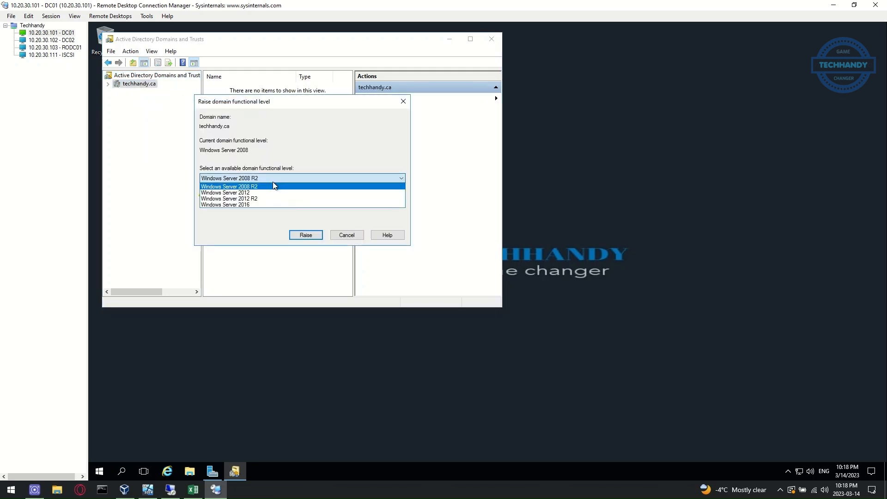
{"action": "left_click", "coordinate": [264, 198]}
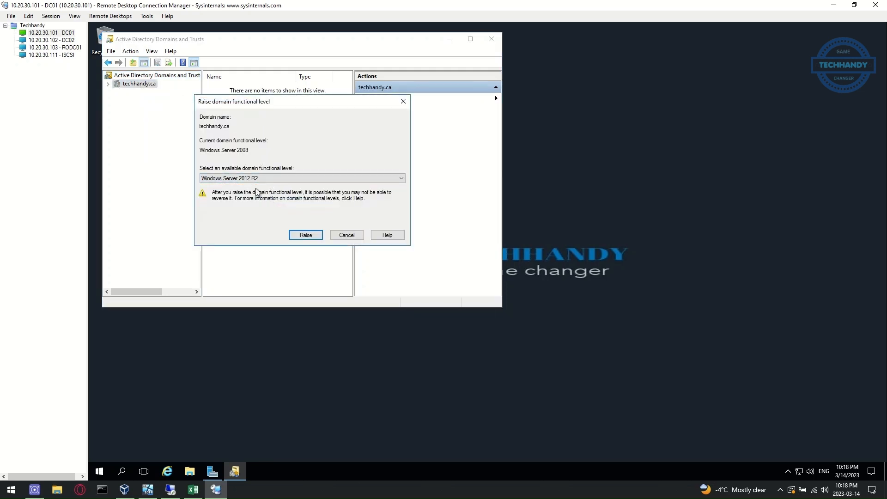
{"action": "left_click", "coordinate": [304, 235]}
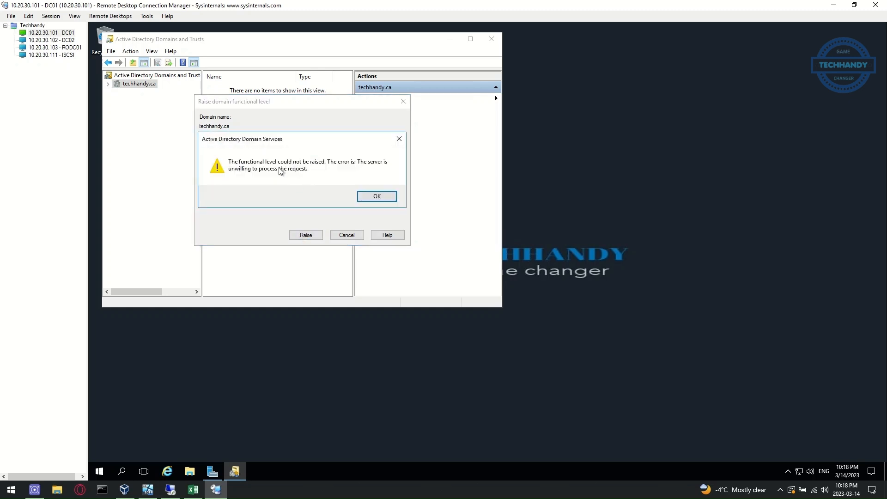
{"action": "left_click", "coordinate": [377, 196]}
Retry the domain functional level raise, dismiss the could-not-be-raised error, and switch to Excel
{"action": "right_click", "coordinate": [151, 85]}
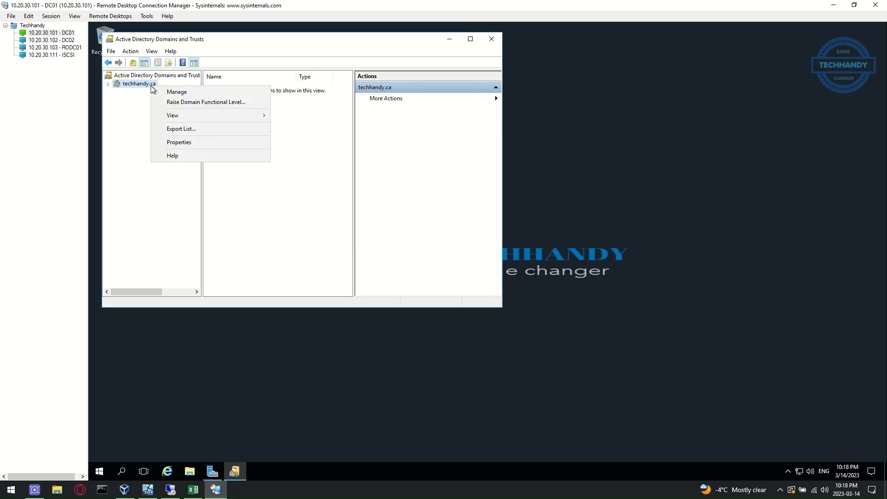
{"action": "left_click", "coordinate": [180, 104]}
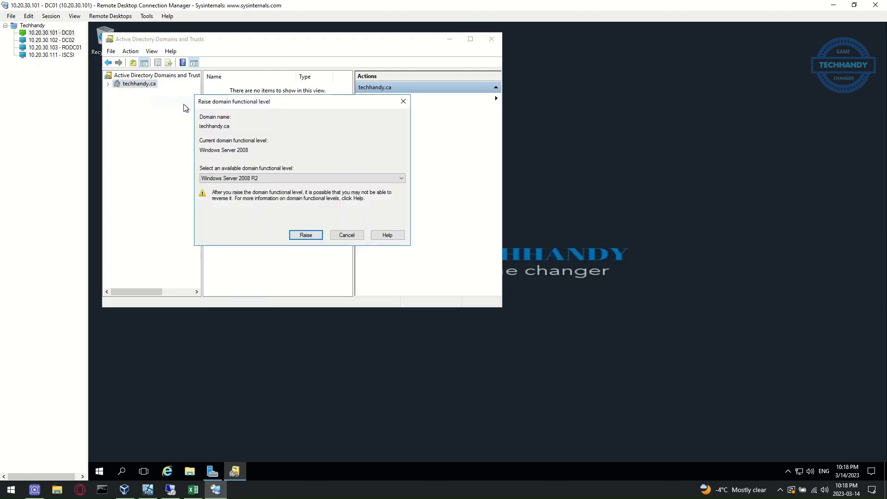
{"action": "left_click", "coordinate": [299, 179]}
{"action": "left_click", "coordinate": [289, 204]}
{"action": "left_click", "coordinate": [306, 234]}
{"action": "left_click", "coordinate": [327, 199]}
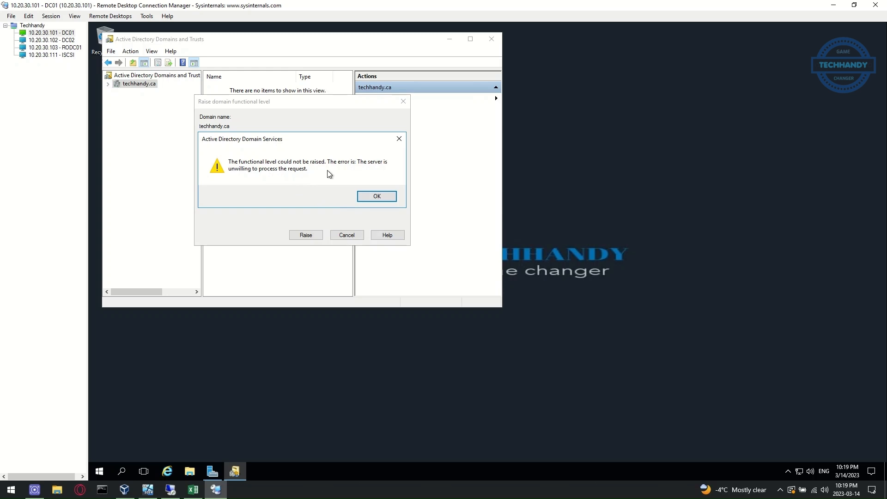
{"action": "left_click", "coordinate": [381, 198]}
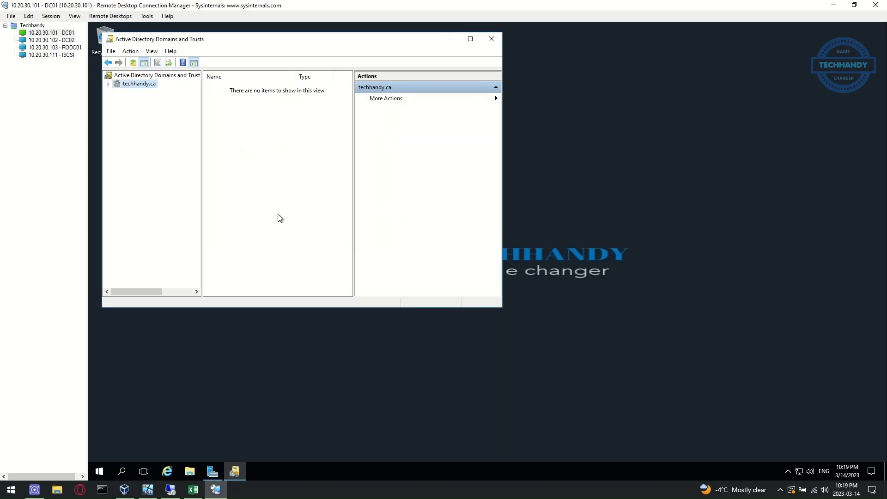
{"action": "left_click", "coordinate": [193, 489]}
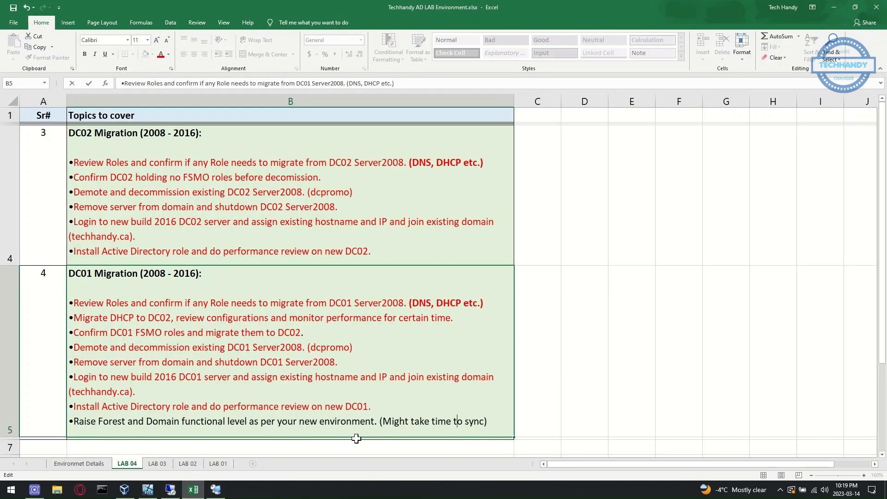
Select the '(Might take time to sync)' note in B5 and return to the DC02 session
{"action": "left_click", "coordinate": [488, 421], "text": "shift"}
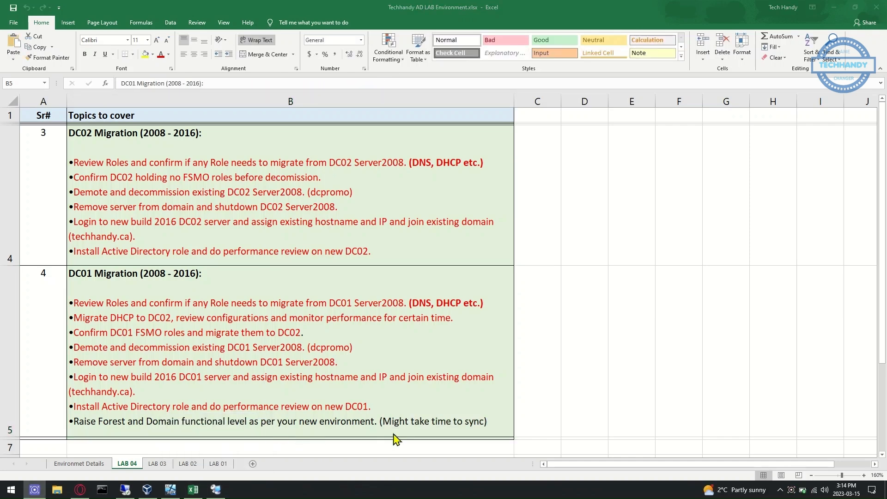
{"action": "left_click", "coordinate": [216, 490]}
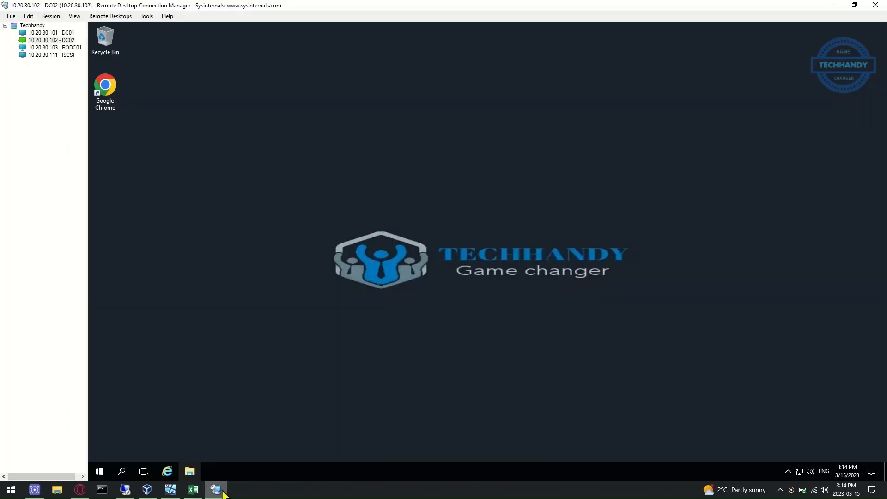
On DC02, open AD Domains and Trusts and try raising the forest level to Windows Server 2012 R2
{"action": "left_click", "coordinate": [96, 475]}
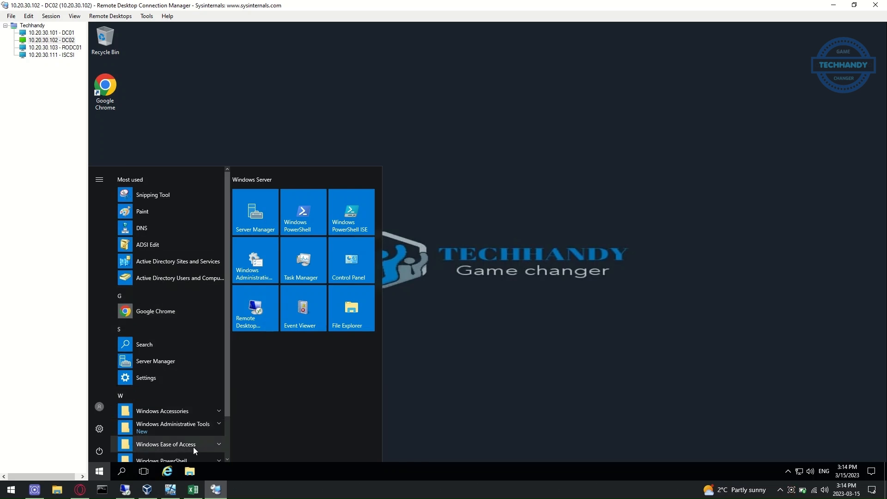
{"action": "left_click", "coordinate": [198, 425]}
{"action": "scroll", "coordinate": [199, 423], "scroll_direction": "down", "scroll_amount": 2}
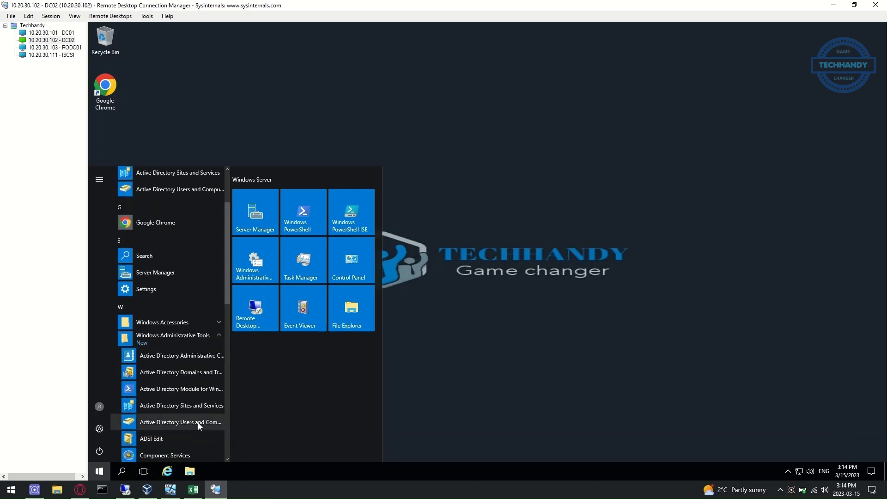
{"action": "left_click", "coordinate": [198, 375]}
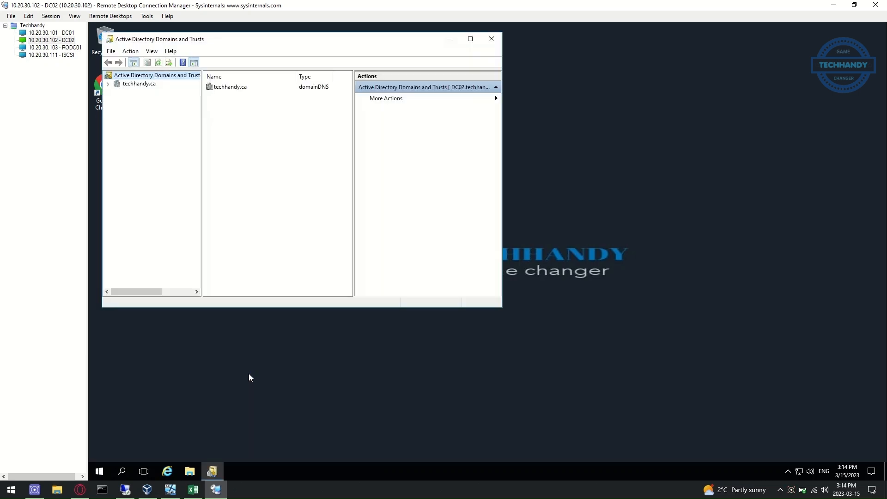
{"action": "left_click", "coordinate": [131, 51]}
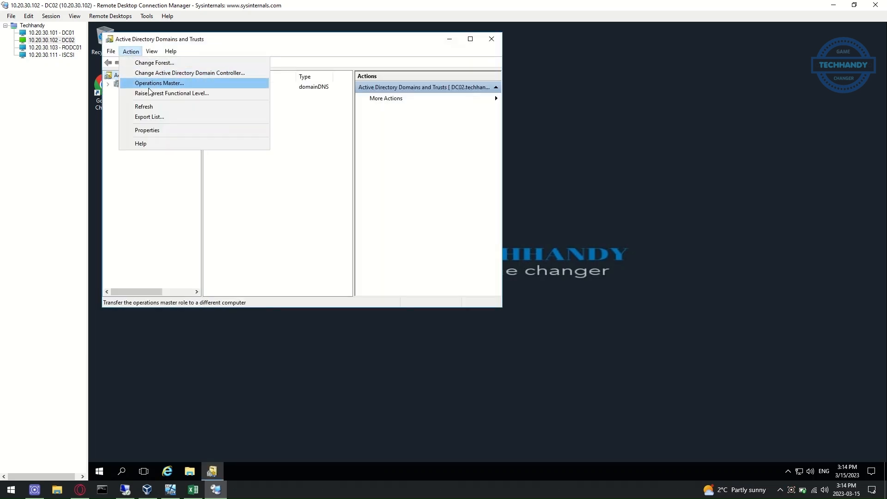
{"action": "left_click", "coordinate": [149, 92]}
{"action": "left_click", "coordinate": [303, 179]}
{"action": "left_click", "coordinate": [240, 196]}
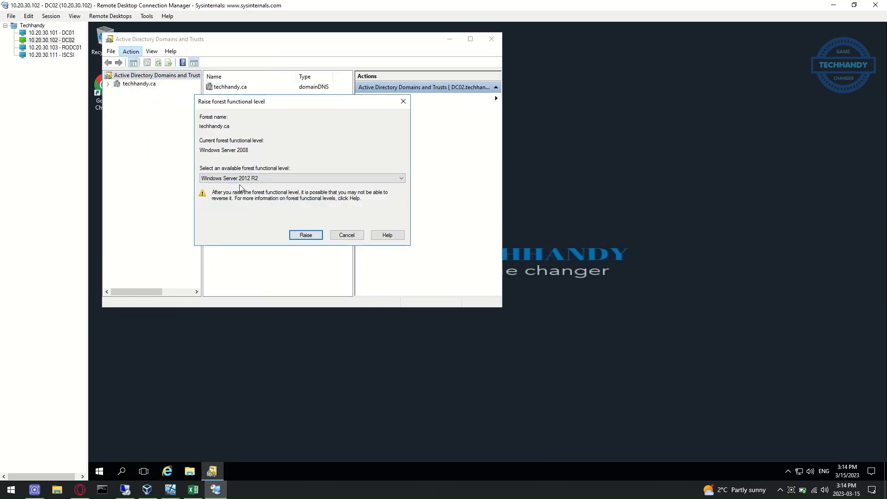
{"action": "left_click", "coordinate": [305, 236]}
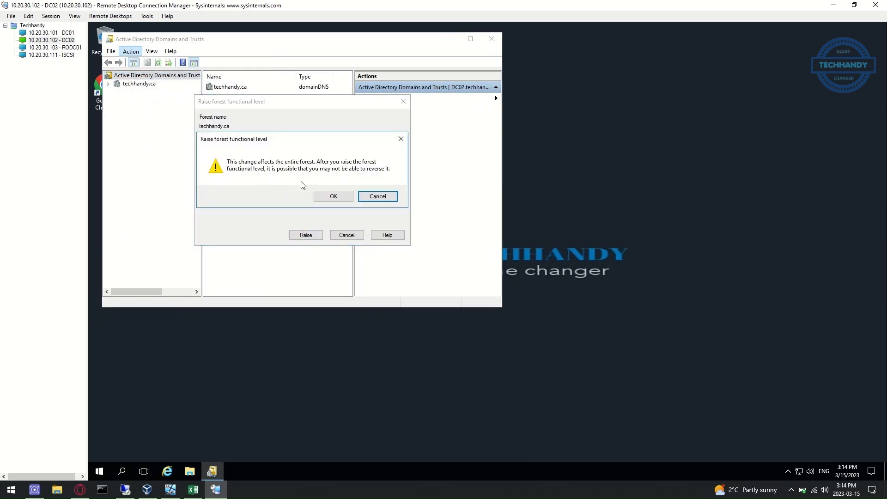
{"action": "left_click", "coordinate": [333, 196]}
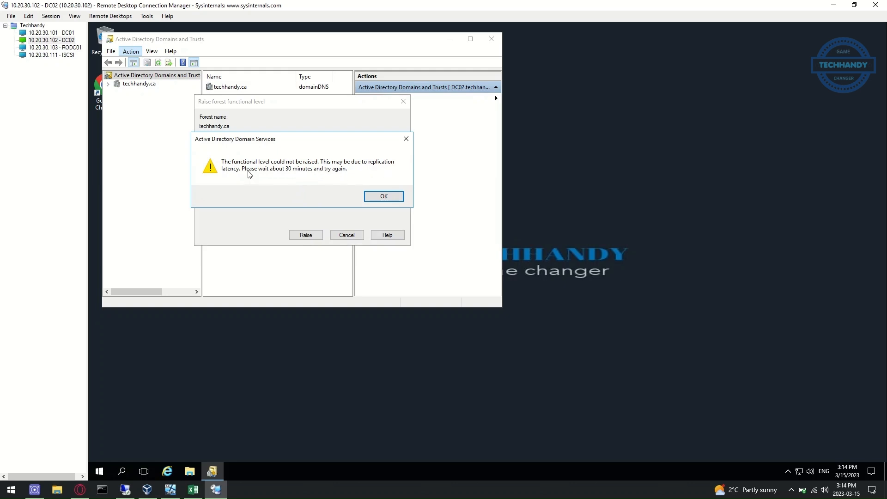
{"action": "left_click", "coordinate": [383, 196]}
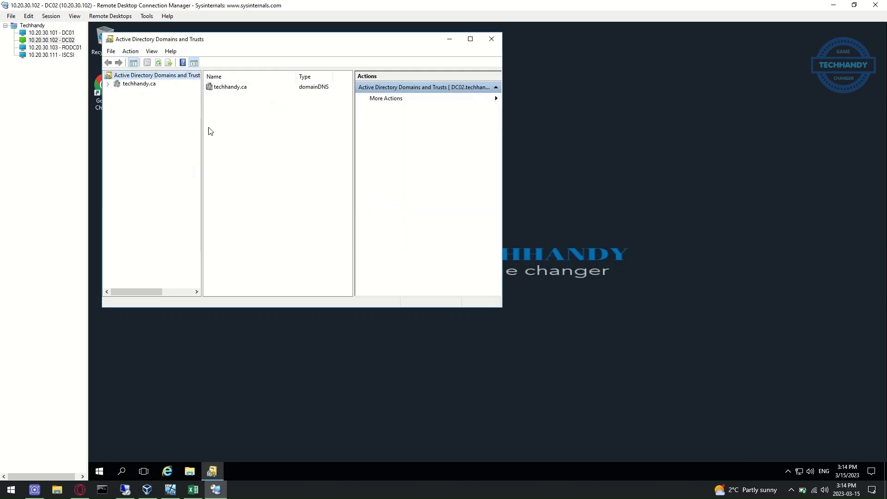
Try raising the techhandy.ca domain functional level to Windows Server 2012 R2 on DC02
{"action": "left_click", "coordinate": [140, 85]}
{"action": "right_click", "coordinate": [140, 84]}
{"action": "left_click", "coordinate": [174, 101]}
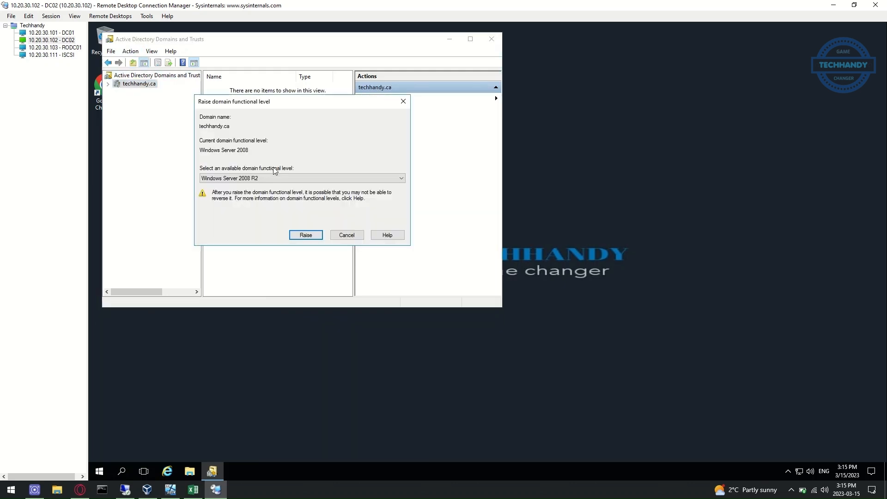
{"action": "left_click", "coordinate": [275, 178]}
{"action": "left_click", "coordinate": [271, 197]}
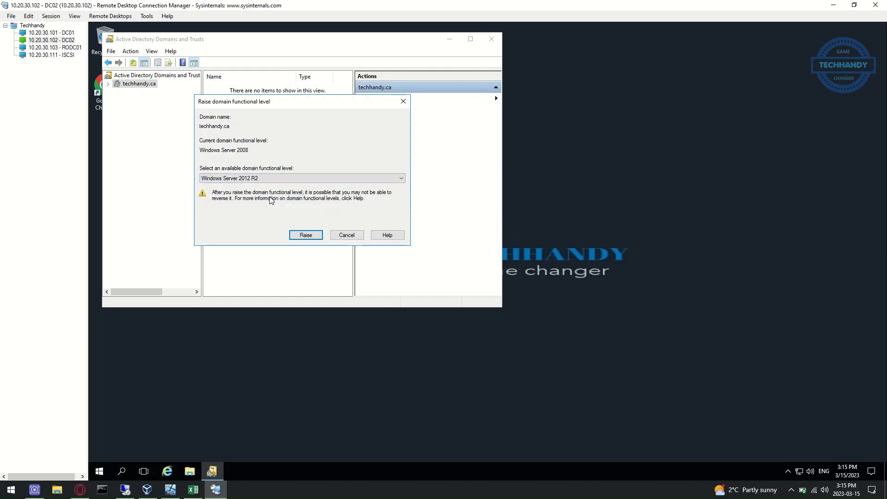
{"action": "left_click", "coordinate": [306, 235]}
{"action": "left_click", "coordinate": [332, 196]}
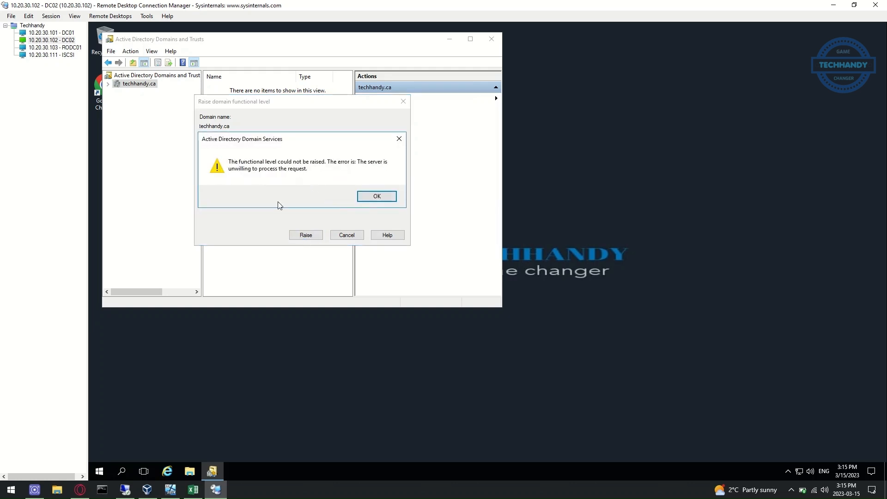
{"action": "left_click", "coordinate": [100, 473]}
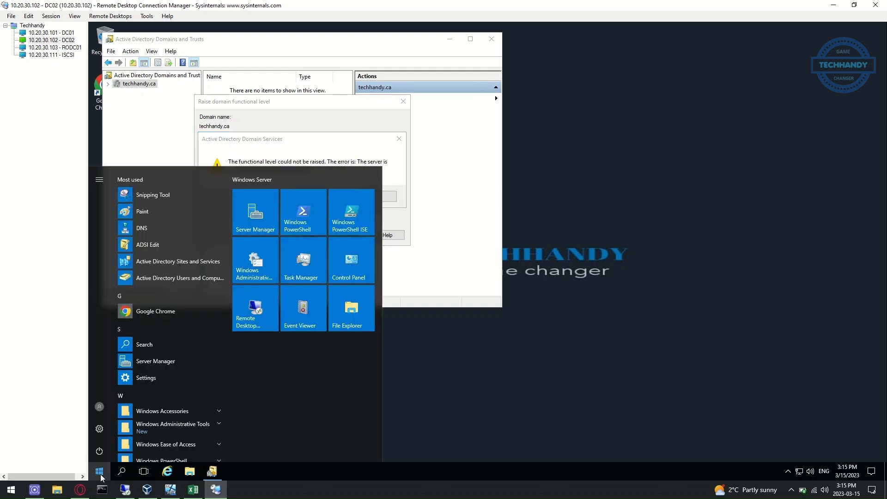
Open Sites and Services and inspect msDS-Behavior-Version in DC01's NTDS Settings Attribute Editor
{"action": "left_click", "coordinate": [191, 270]}
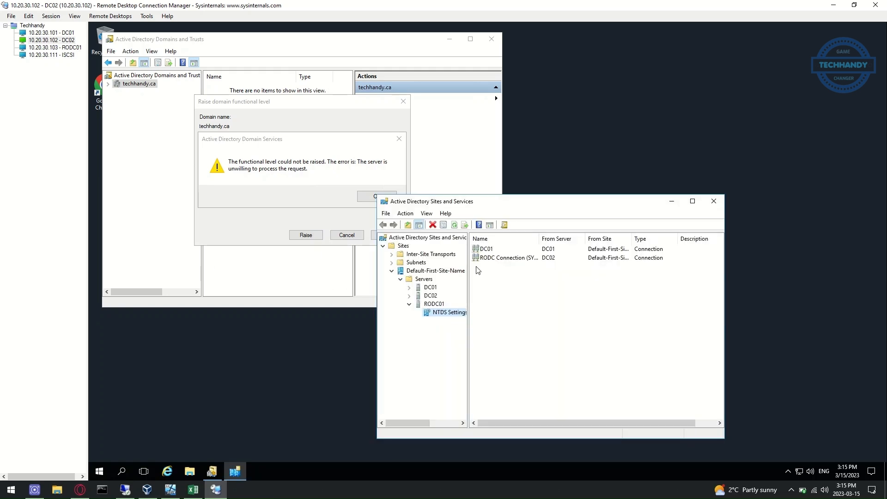
{"action": "left_click_drag", "start_coordinate": [469, 373], "coordinate": [499, 374]}
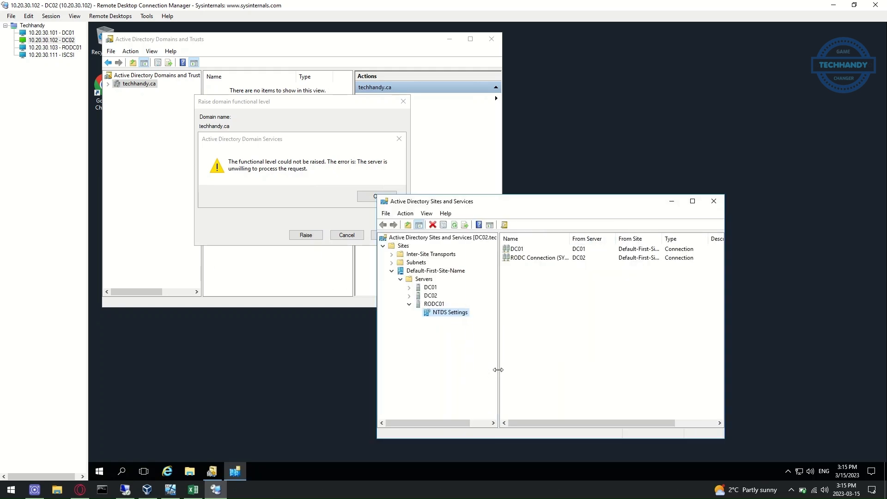
{"action": "left_click", "coordinate": [408, 288]}
{"action": "left_click", "coordinate": [444, 296]}
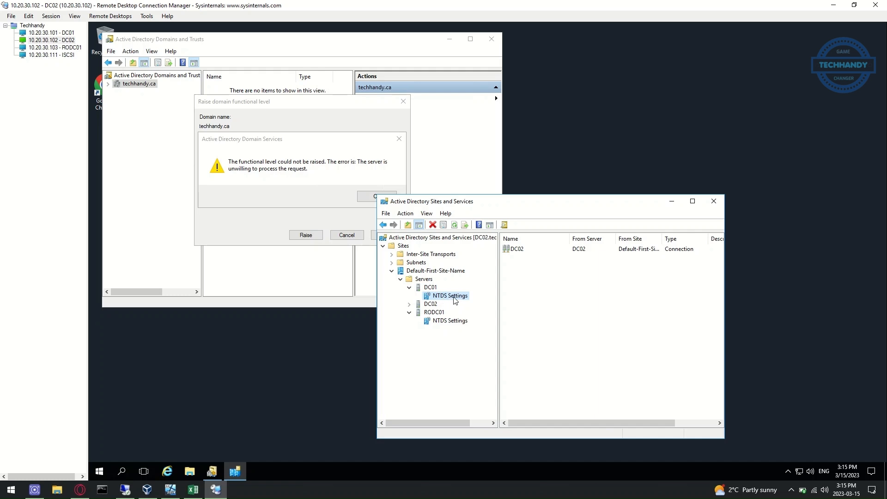
{"action": "right_click", "coordinate": [456, 301]}
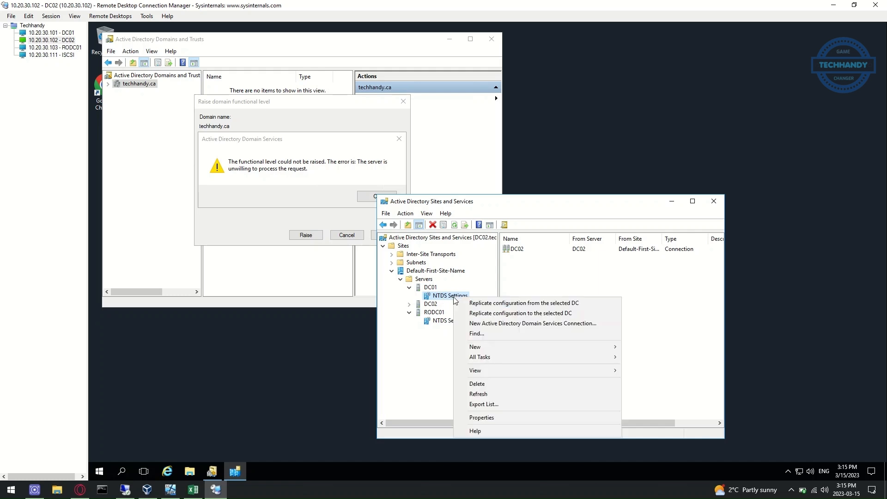
{"action": "left_click", "coordinate": [496, 418]}
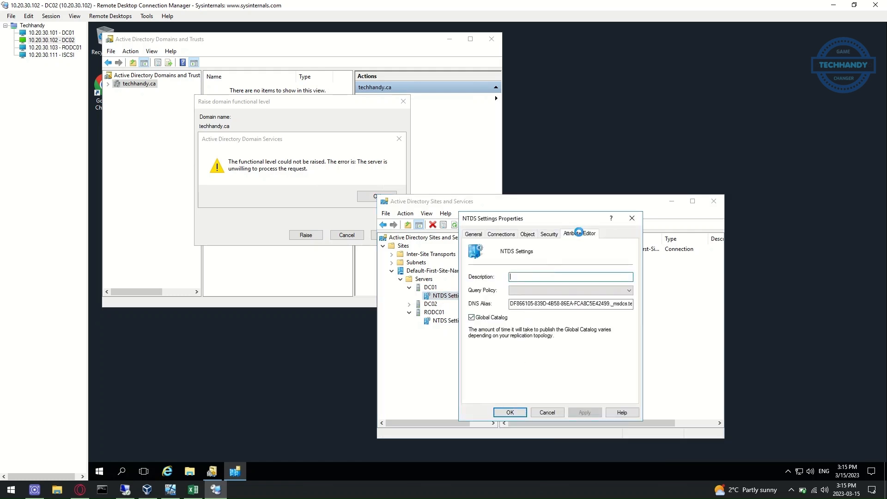
{"action": "left_click", "coordinate": [579, 232]}
{"action": "scroll", "coordinate": [625, 280], "scroll_direction": "down", "scroll_amount": 7}
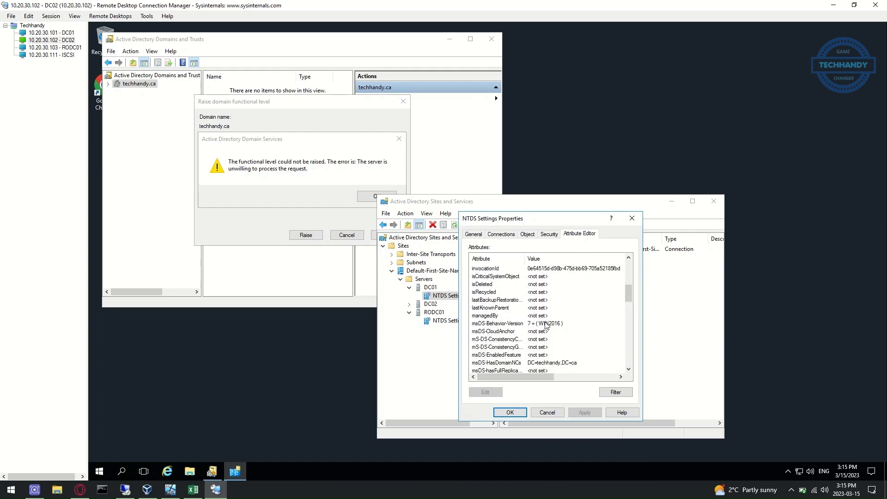
{"action": "left_click", "coordinate": [527, 325]}
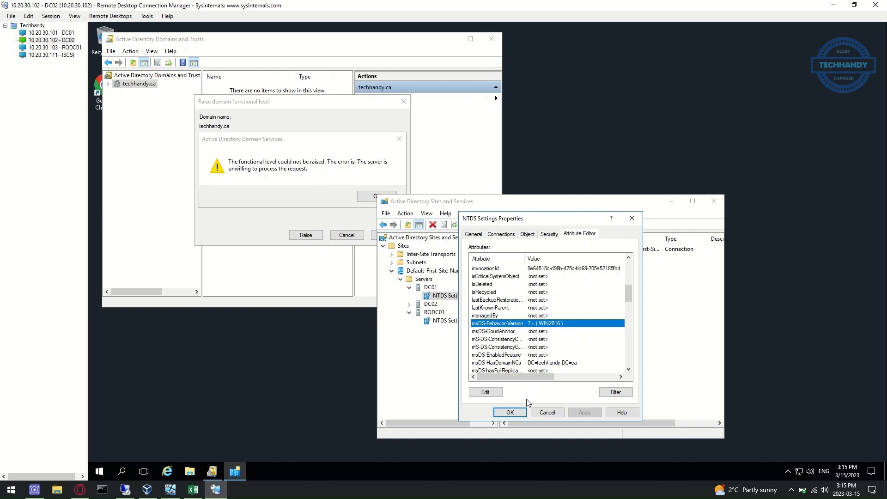
{"action": "left_click", "coordinate": [513, 413]}
Set DC02's NTDS Settings msDS-Behavior-Version to 7 and close its properties with OK
{"action": "left_click", "coordinate": [409, 303]}
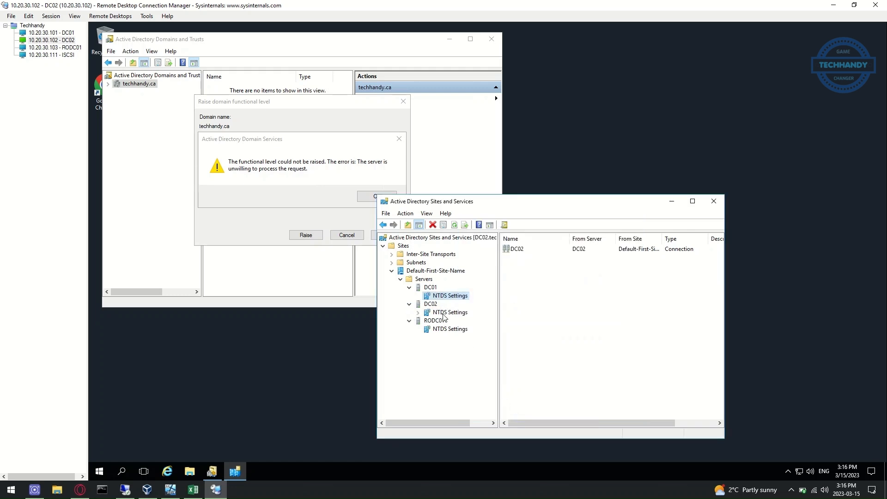
{"action": "left_click", "coordinate": [448, 313]}
{"action": "right_click", "coordinate": [453, 312]}
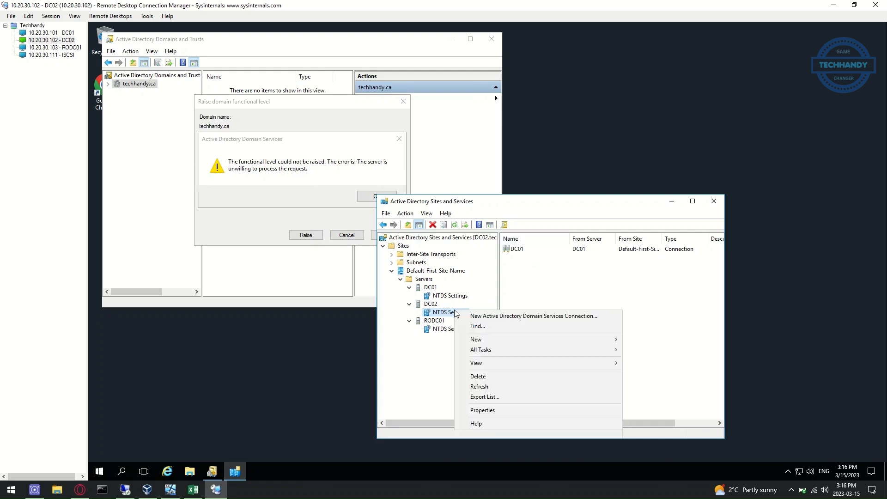
{"action": "left_click", "coordinate": [509, 410]}
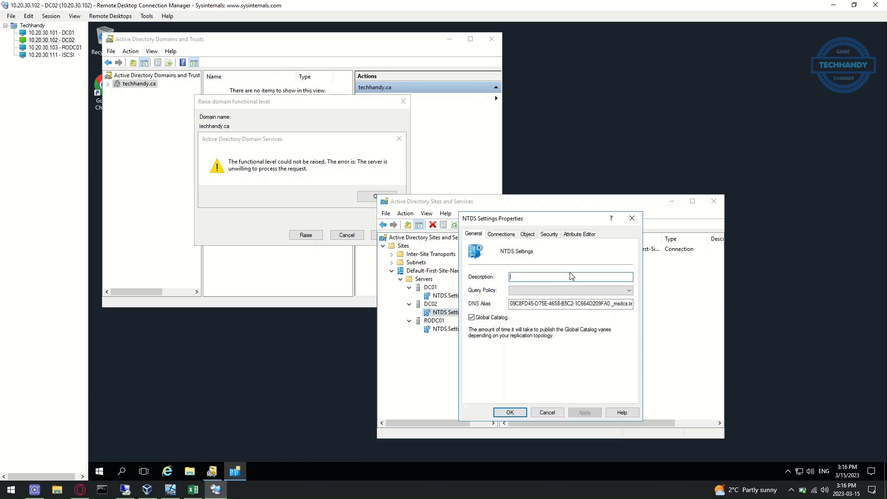
{"action": "left_click", "coordinate": [585, 234]}
{"action": "scroll", "coordinate": [577, 336], "scroll_direction": "down", "scroll_amount": 6}
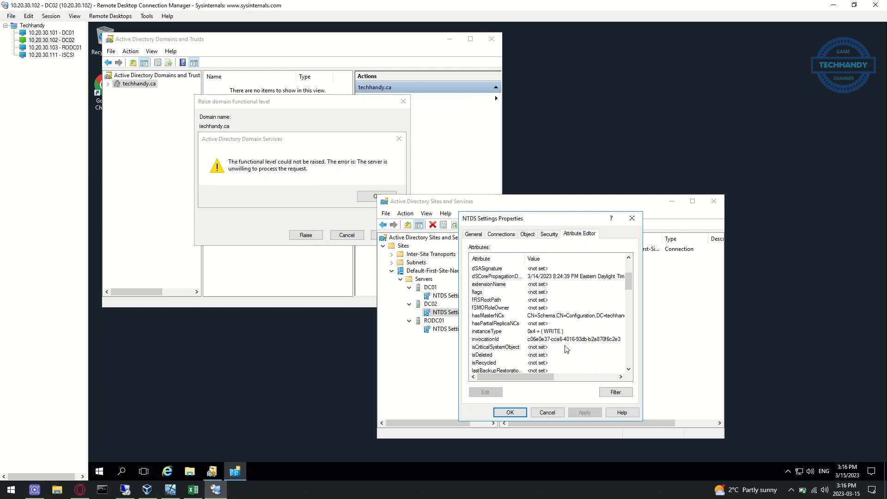
{"action": "left_click", "coordinate": [510, 325]}
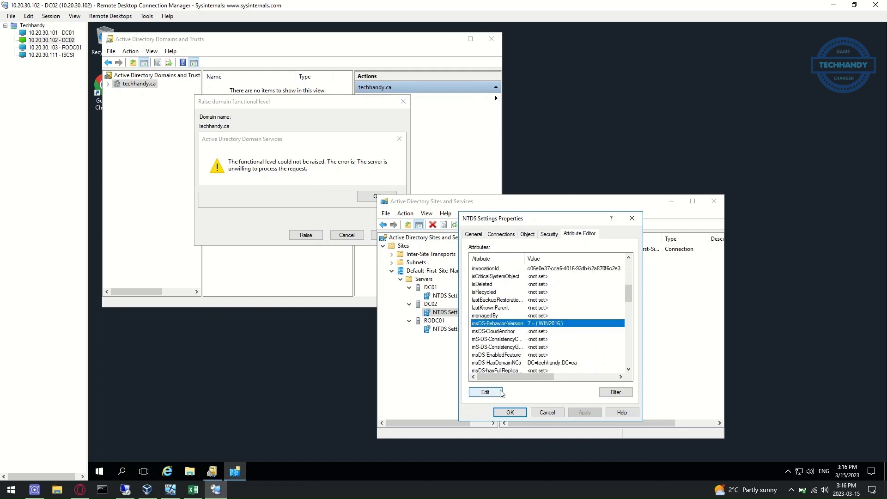
{"action": "left_click", "coordinate": [510, 412]}
{"action": "left_click", "coordinate": [452, 329]}
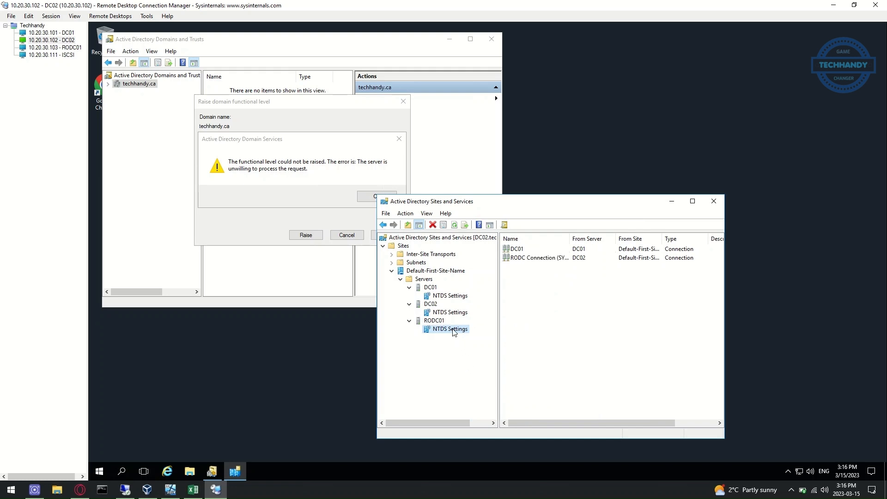
Edit RODC01's NTDS Settings msDS-Behavior-Version from 4 to 7, apply, and close the properties
{"action": "right_click", "coordinate": [453, 330]}
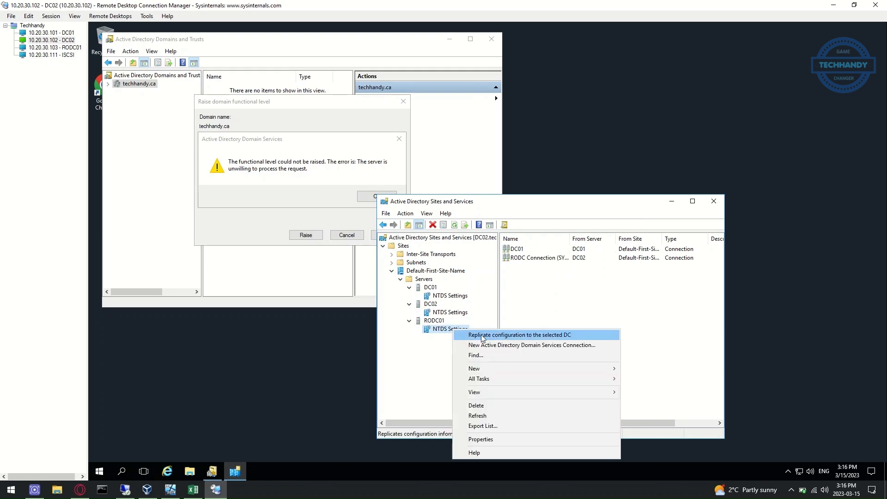
{"action": "left_click", "coordinate": [500, 439]}
{"action": "left_click", "coordinate": [580, 235]}
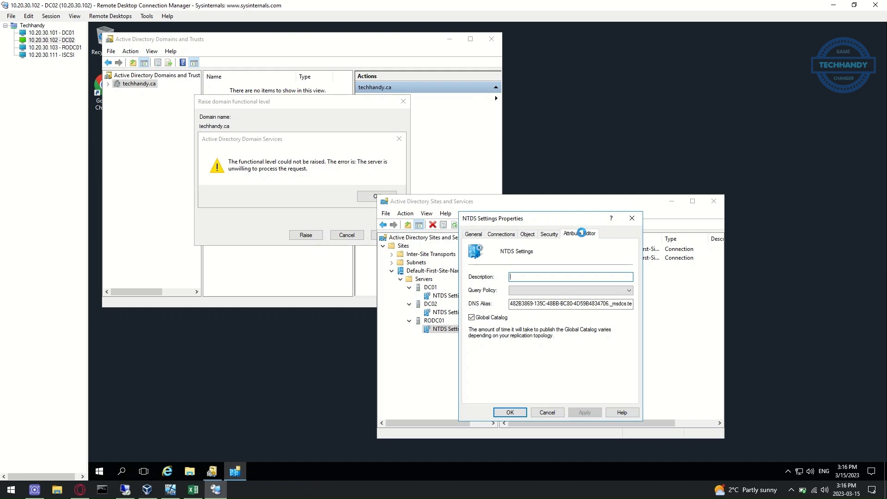
{"action": "scroll", "coordinate": [551, 315], "scroll_direction": "down", "scroll_amount": 5}
{"action": "scroll", "coordinate": [522, 339], "scroll_direction": "down", "scroll_amount": 2}
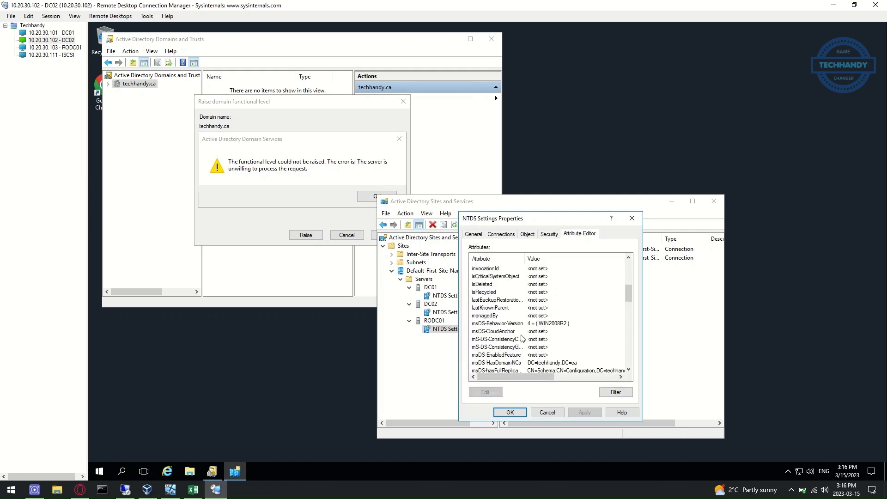
{"action": "left_click", "coordinate": [497, 325]}
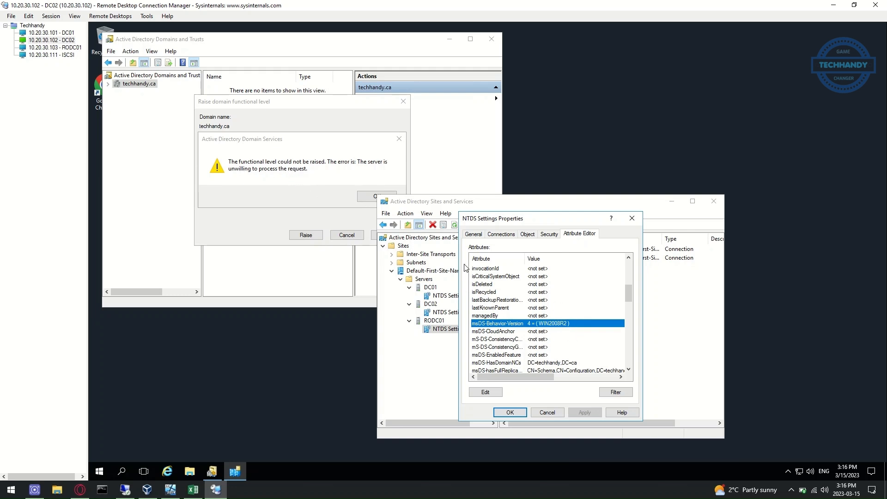
{"action": "left_click", "coordinate": [498, 393]}
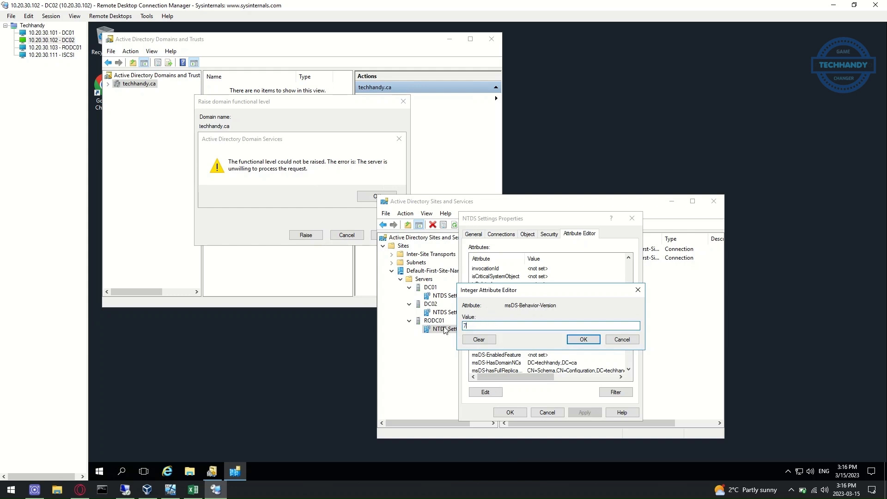
{"action": "left_click", "coordinate": [583, 339]}
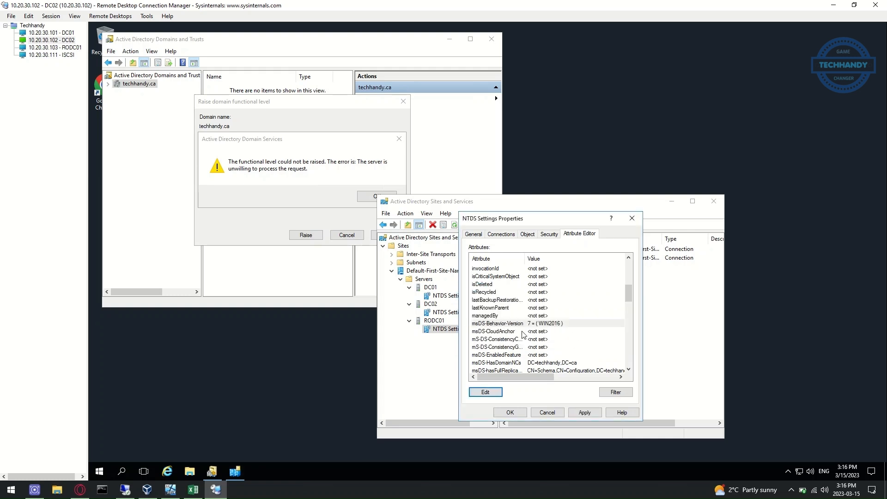
{"action": "left_click", "coordinate": [587, 413]}
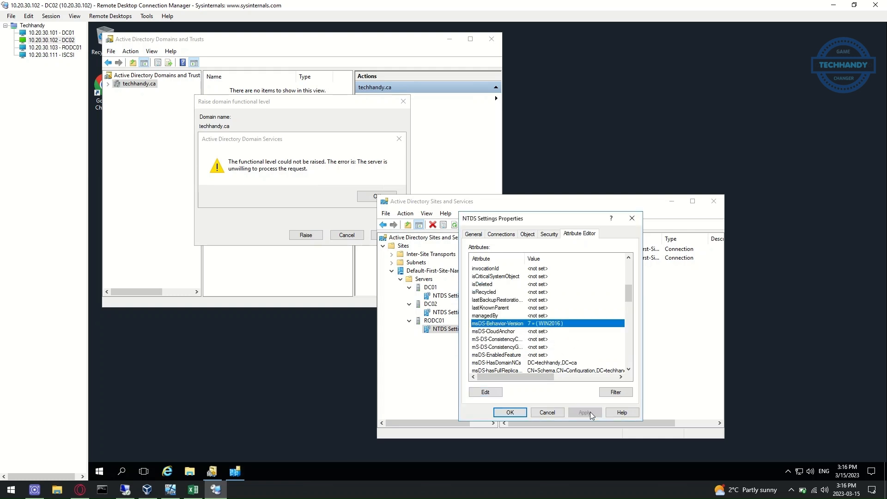
{"action": "left_click", "coordinate": [510, 413]}
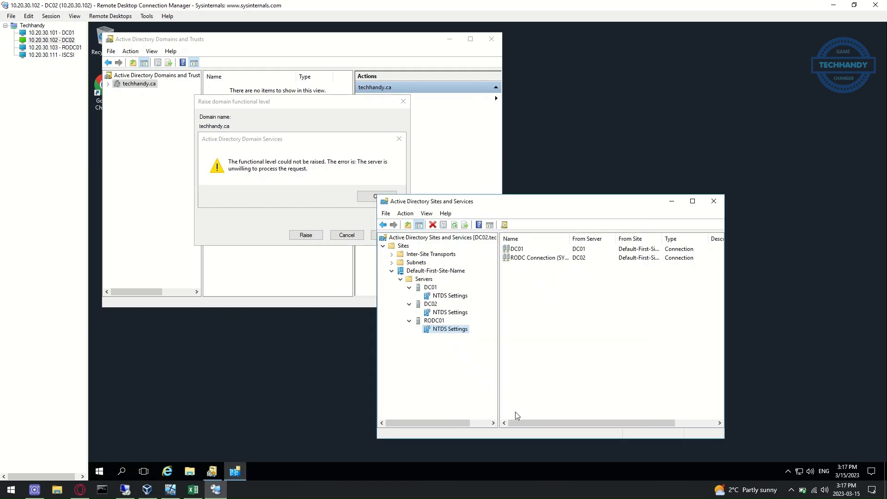
Refresh the view and Replicate Now on DC01's DC02 connection and DC02's DC01 connection
{"action": "left_click", "coordinate": [455, 225]}
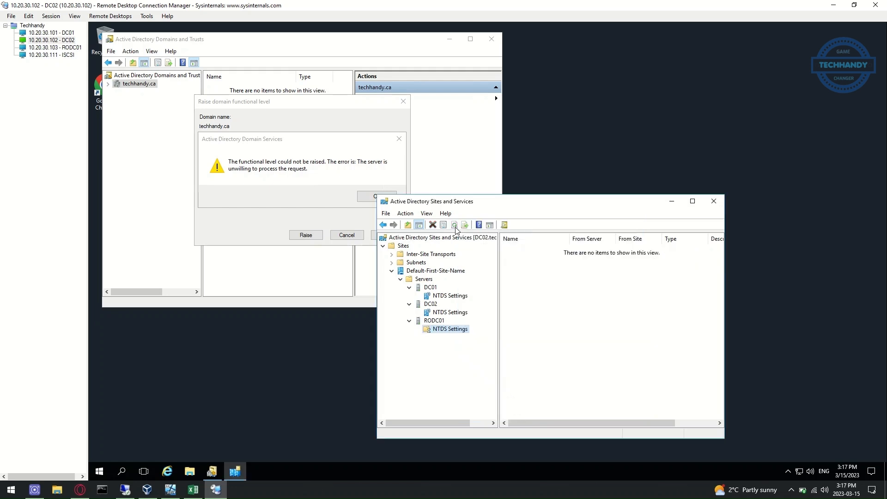
{"action": "left_click", "coordinate": [449, 296]}
{"action": "right_click", "coordinate": [450, 296]}
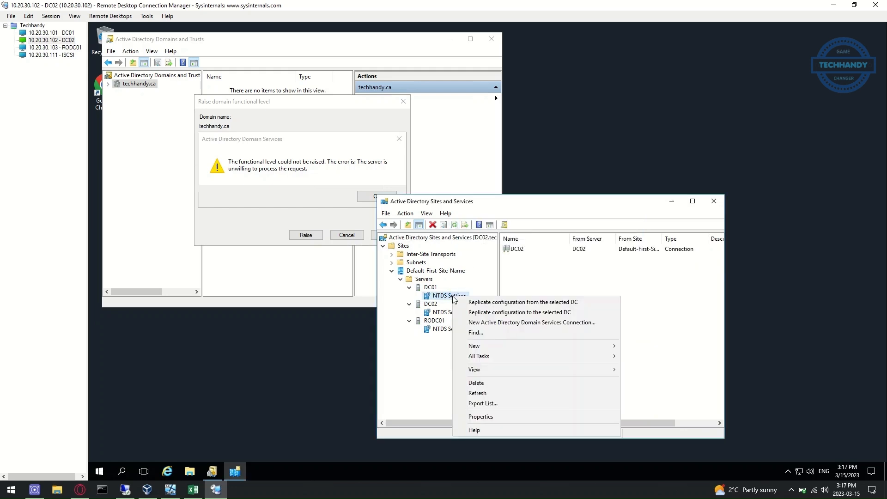
{"action": "right_click", "coordinate": [527, 249]}
{"action": "left_click", "coordinate": [543, 264]}
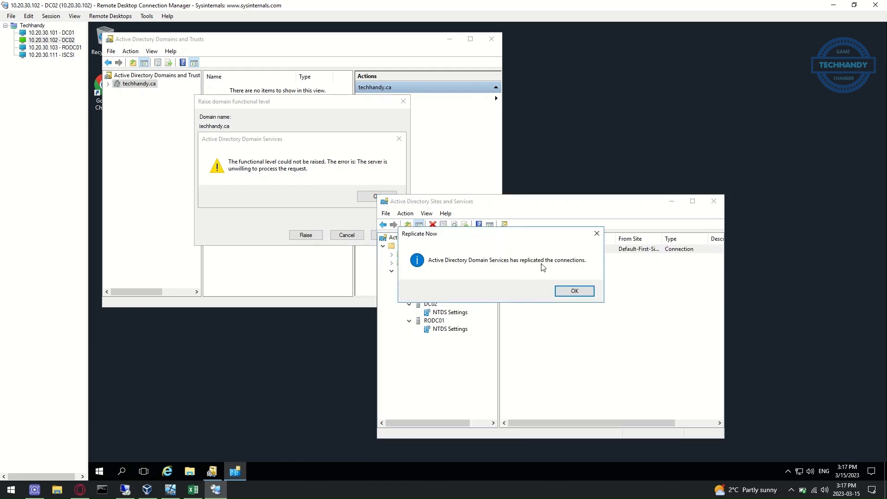
{"action": "left_click", "coordinate": [572, 292]}
{"action": "left_click", "coordinate": [460, 314]}
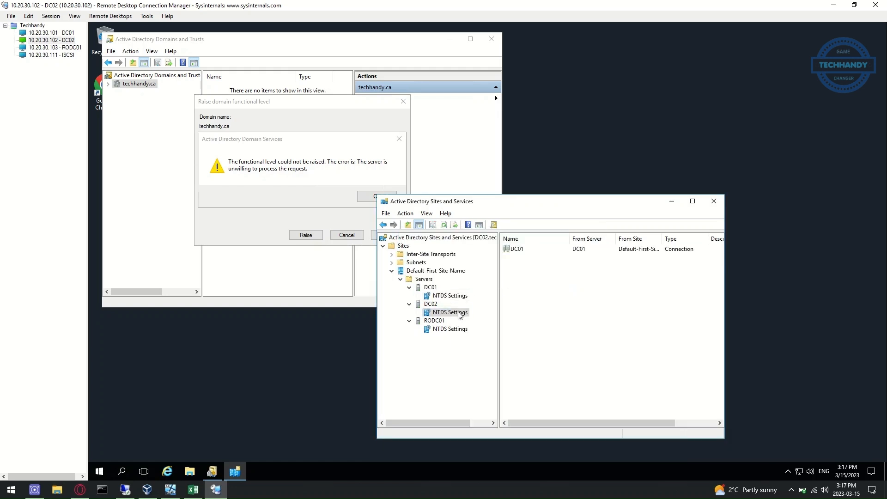
{"action": "left_click", "coordinate": [553, 250]}
{"action": "right_click", "coordinate": [553, 251]}
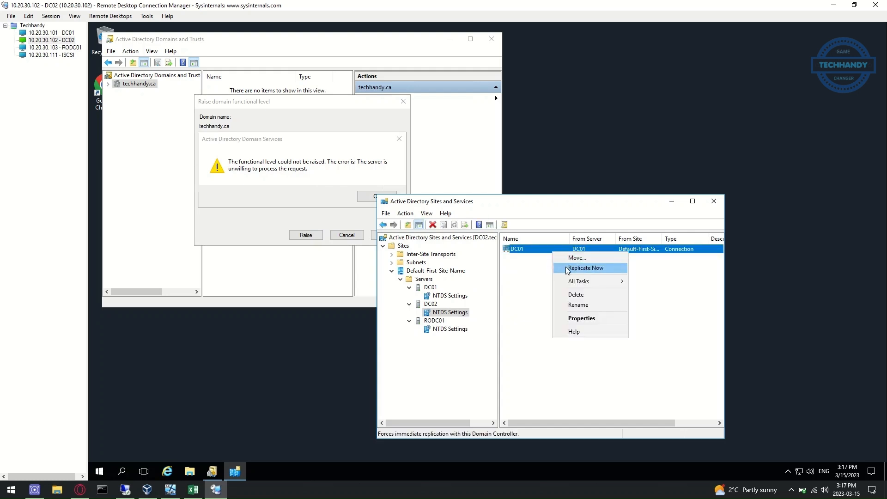
{"action": "left_click", "coordinate": [568, 264]}
{"action": "left_click", "coordinate": [575, 291]}
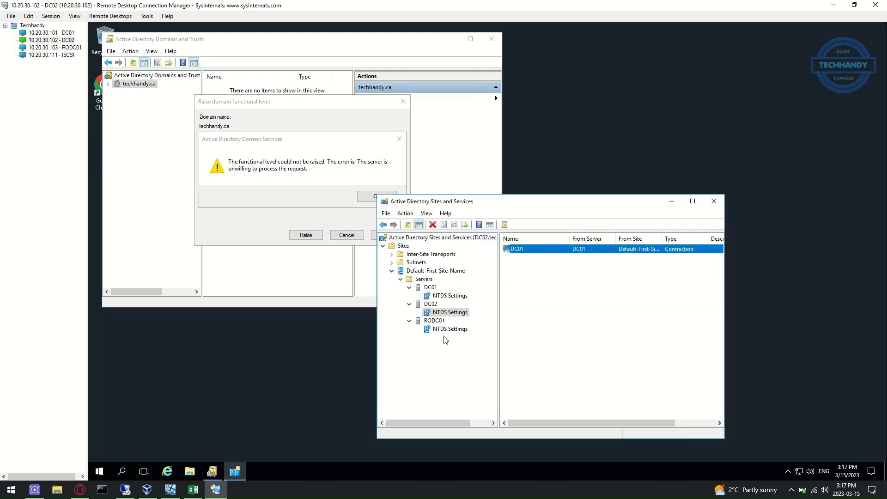
Replicate Now on RODC01's DC01 connection and RODC Connection, then move the window aside
{"action": "left_click", "coordinate": [465, 336]}
{"action": "left_click", "coordinate": [521, 250]}
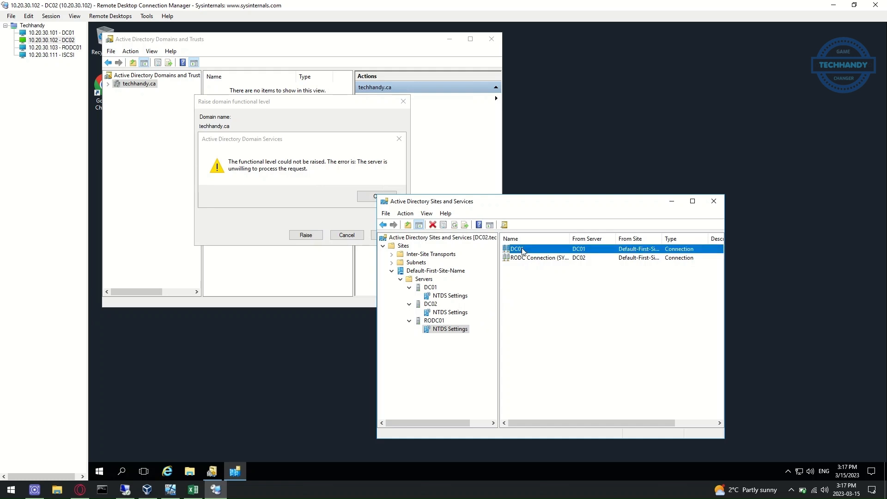
{"action": "right_click", "coordinate": [522, 249]}
{"action": "left_click", "coordinate": [548, 257]}
{"action": "left_click", "coordinate": [560, 291]}
{"action": "left_click", "coordinate": [561, 258]}
{"action": "right_click", "coordinate": [561, 259]}
{"action": "left_click", "coordinate": [573, 264]}
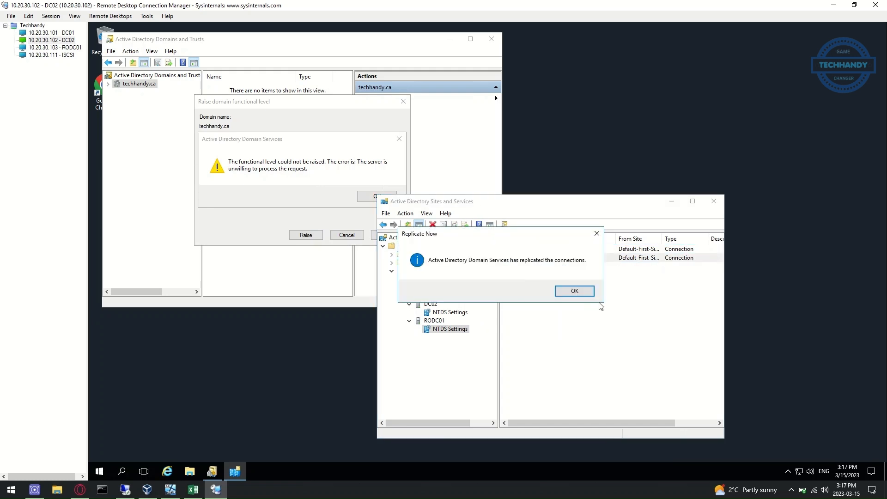
{"action": "left_click", "coordinate": [574, 291]}
{"action": "left_click_drag", "start_coordinate": [656, 202], "coordinate": [819, 168]}
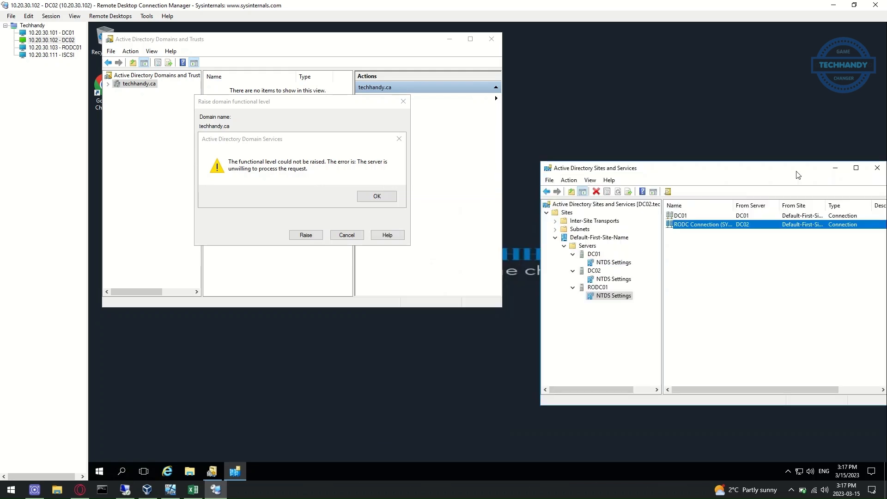
Dismiss the earlier error, then raise the forest level to Windows Server 2012 R2 and confirm
{"action": "left_click", "coordinate": [386, 196]}
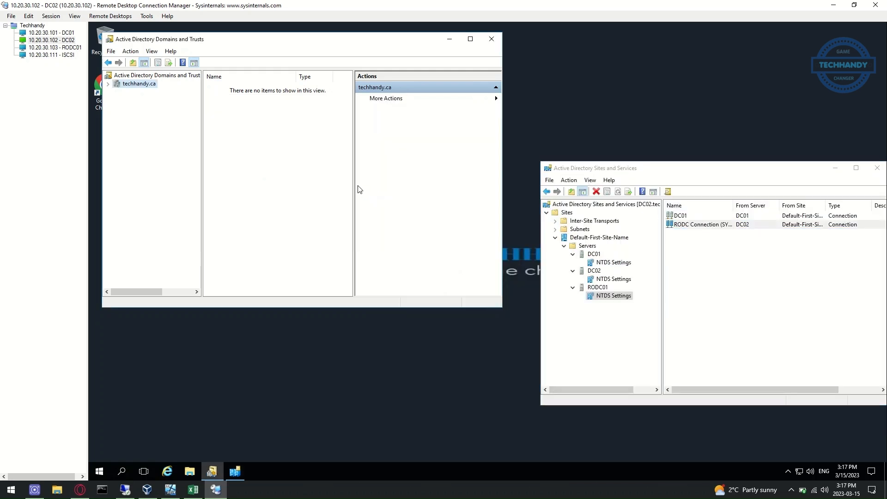
{"action": "left_click", "coordinate": [140, 76]}
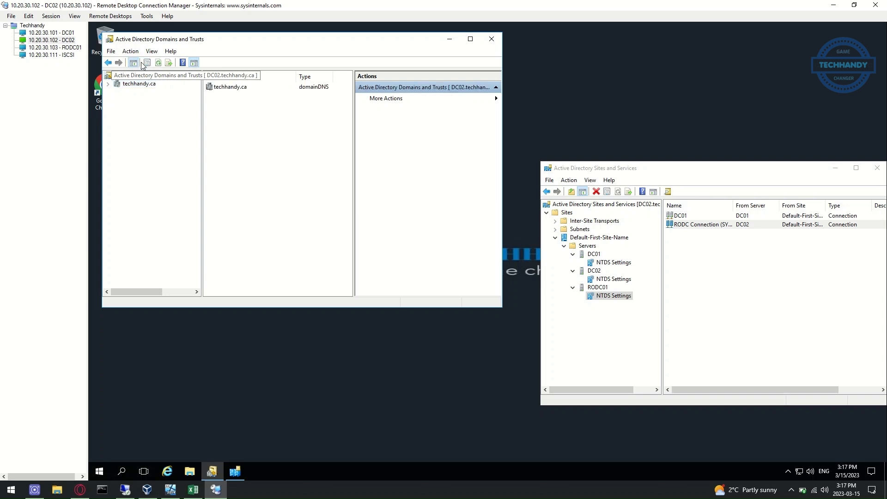
{"action": "left_click", "coordinate": [131, 51]}
{"action": "left_click", "coordinate": [190, 93]}
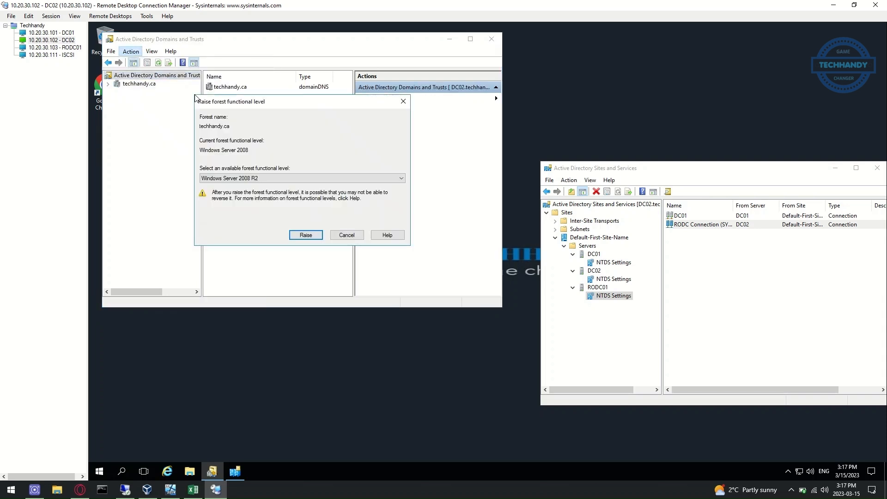
{"action": "left_click", "coordinate": [287, 179]}
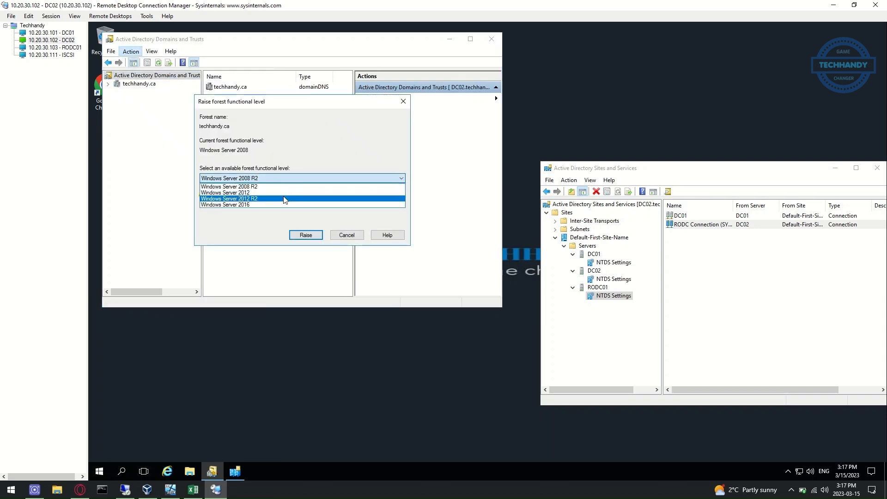
{"action": "left_click", "coordinate": [287, 200]}
{"action": "left_click", "coordinate": [307, 237]}
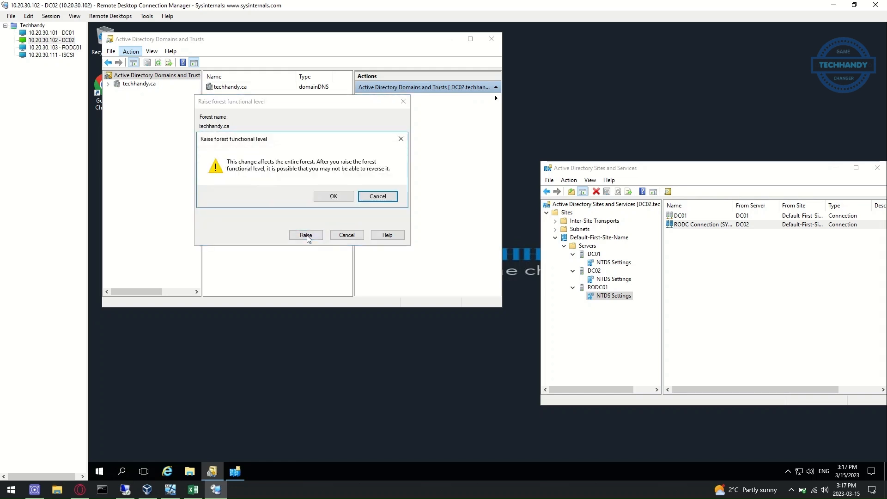
{"action": "left_click", "coordinate": [333, 197]}
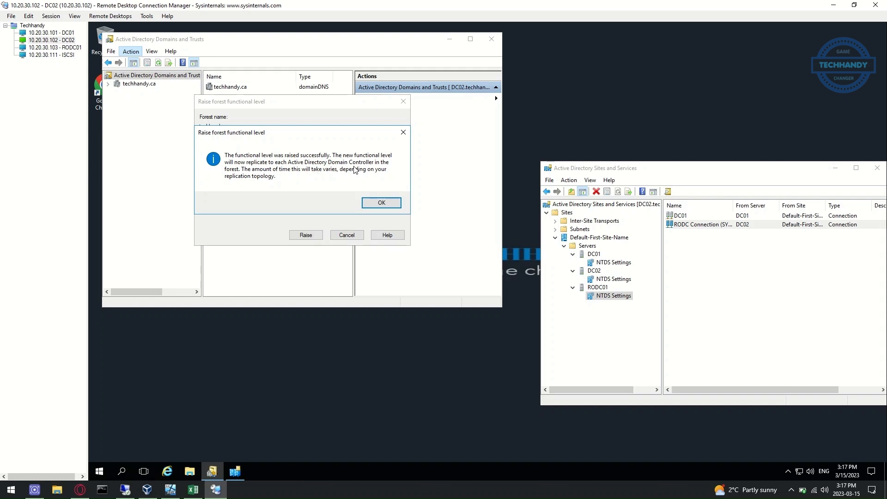
{"action": "left_click", "coordinate": [382, 203]}
Select Windows Server 2016 for the techhandy.ca domain level, close that dialog, then close Remote Desktop Connection Manager
{"action": "right_click", "coordinate": [148, 84]}
{"action": "left_click", "coordinate": [194, 103]}
{"action": "left_click", "coordinate": [273, 178]}
{"action": "left_click", "coordinate": [273, 187]}
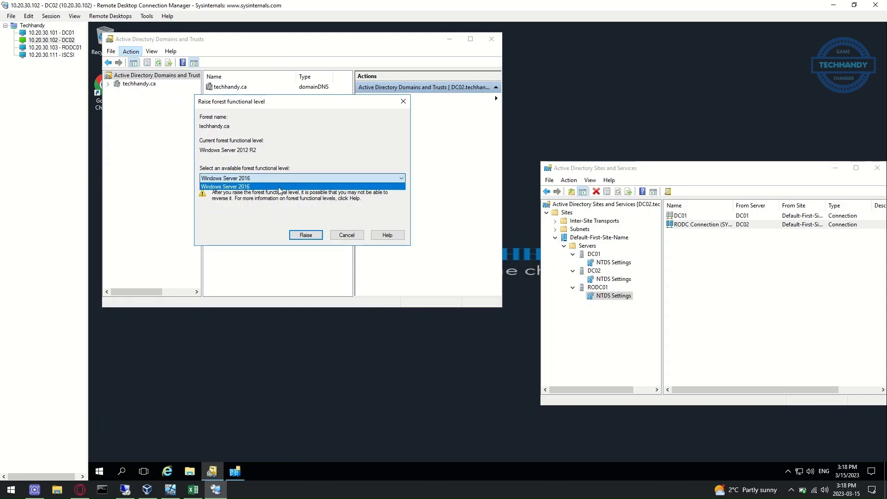
{"action": "left_click", "coordinate": [356, 238]}
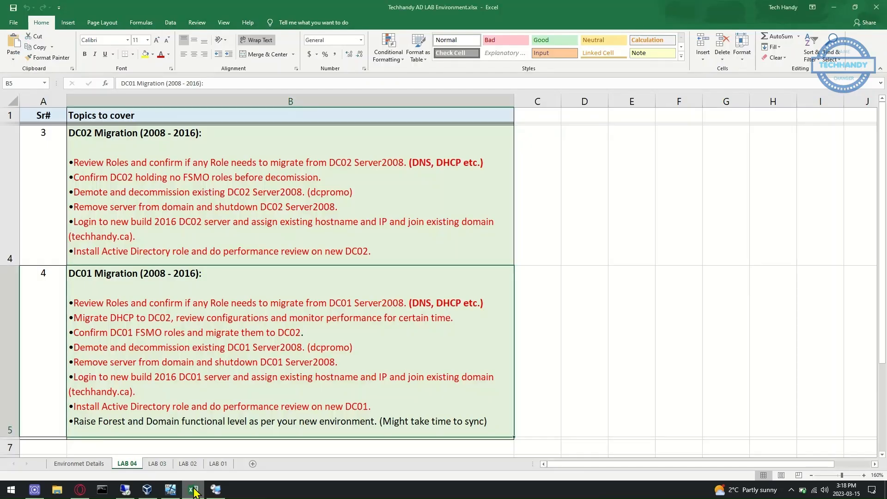
{"action": "left_click_drag", "start_coordinate": [70, 422], "coordinate": [488, 422]}
{"action": "left_click", "coordinate": [455, 421]}
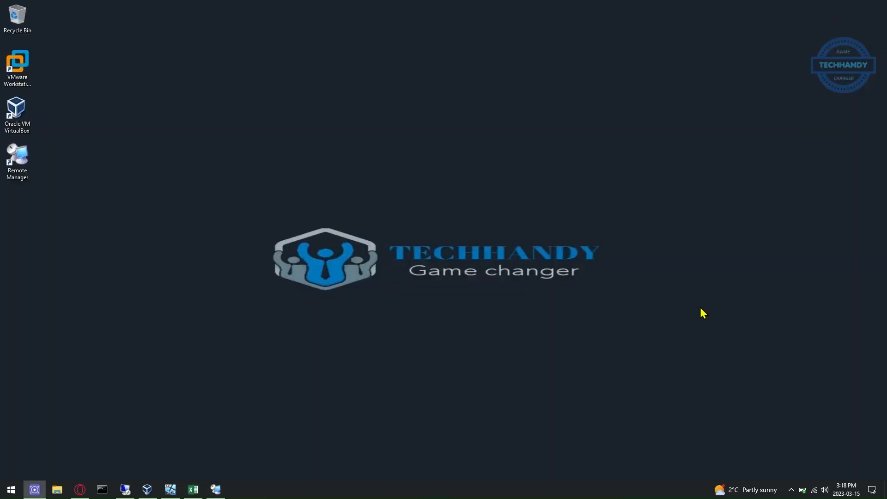